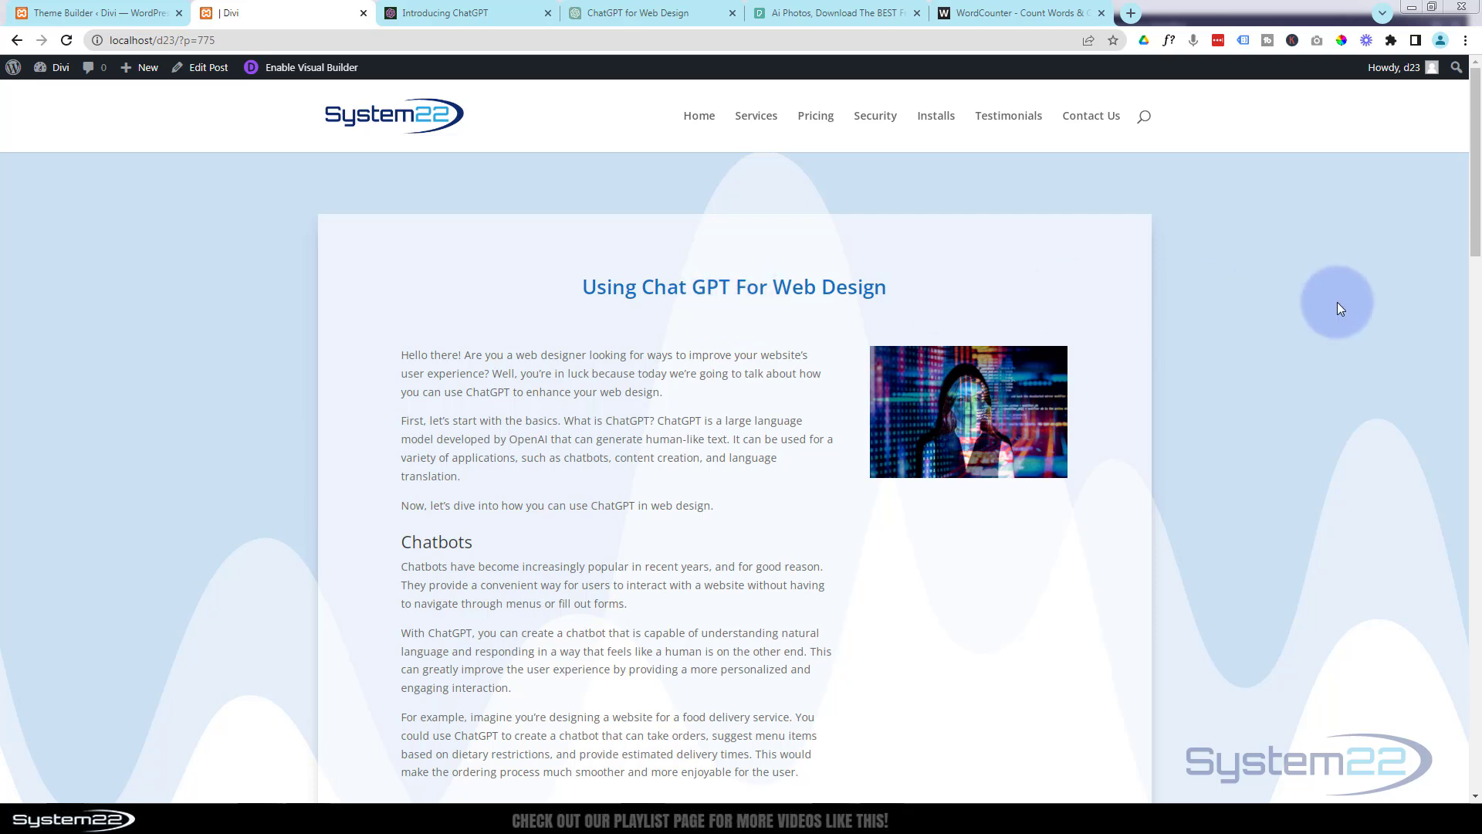
Copy the heading "Using Chat GPT For Web Design" from the existing post and start a new post.
left_click_drag(1472, 183, 1417, 154)
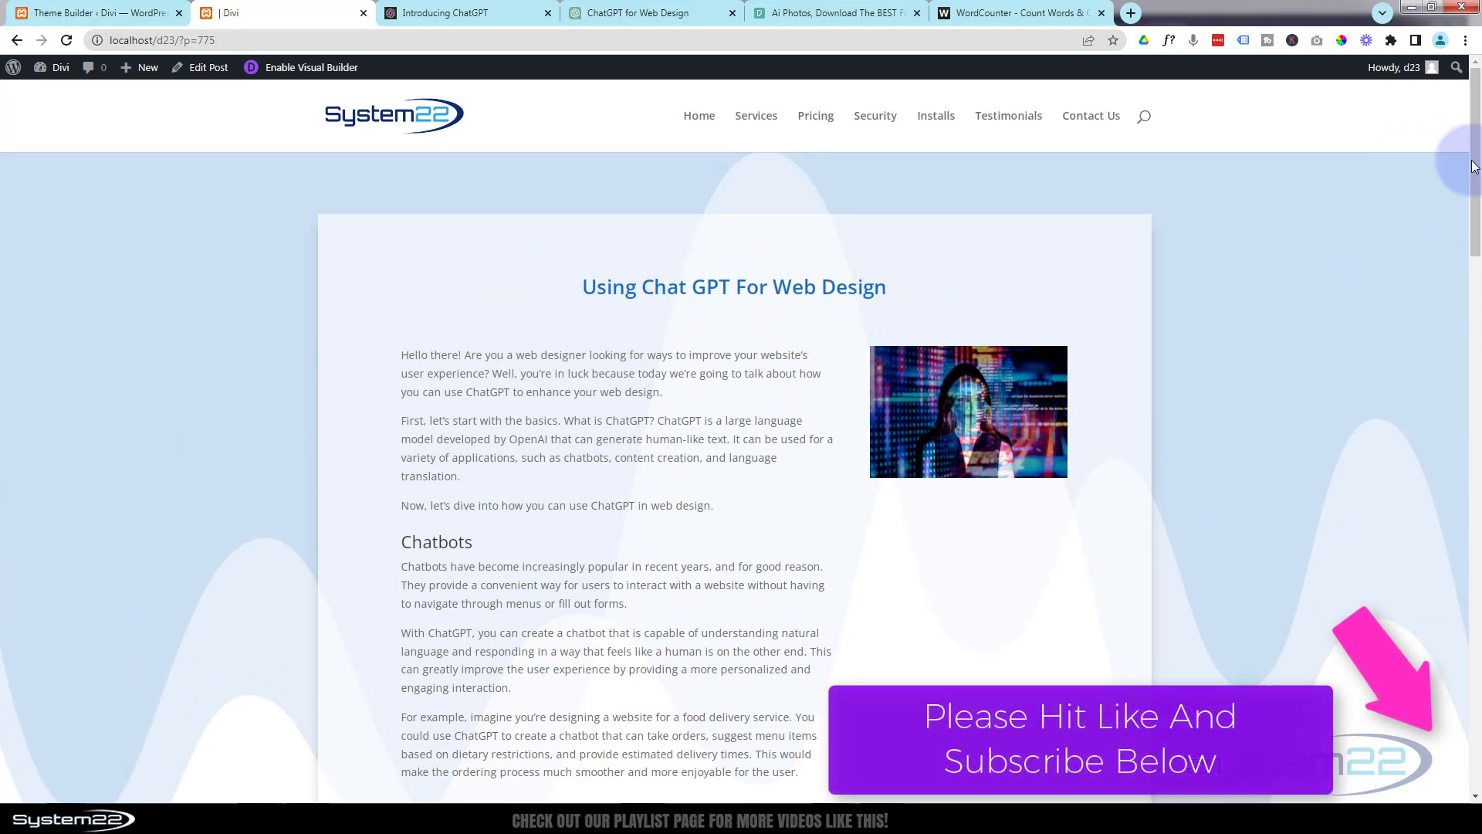
left_click_drag(573, 266, 929, 298)
key("ctrl+c")
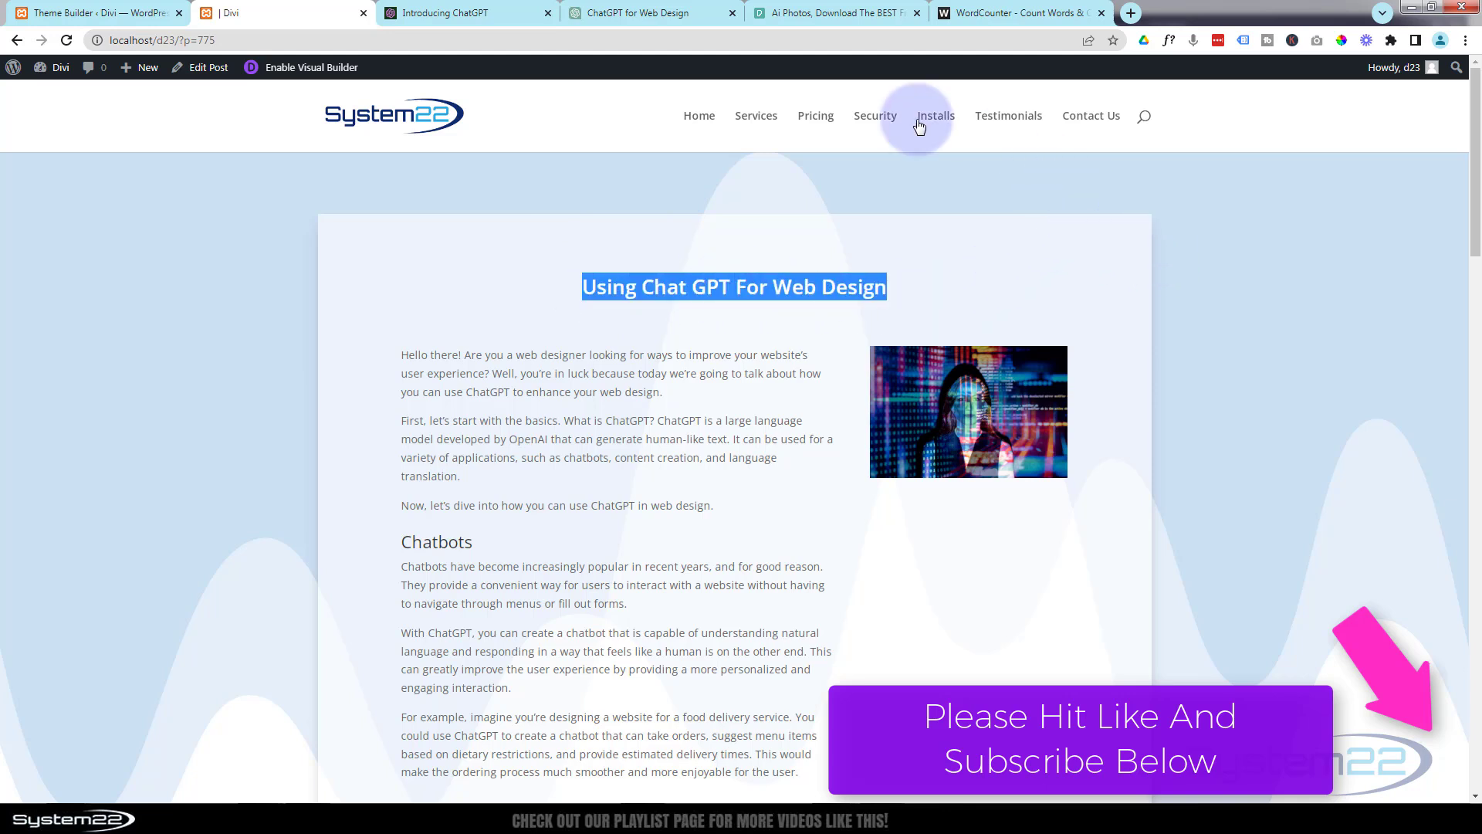
mouse_move(146, 71)
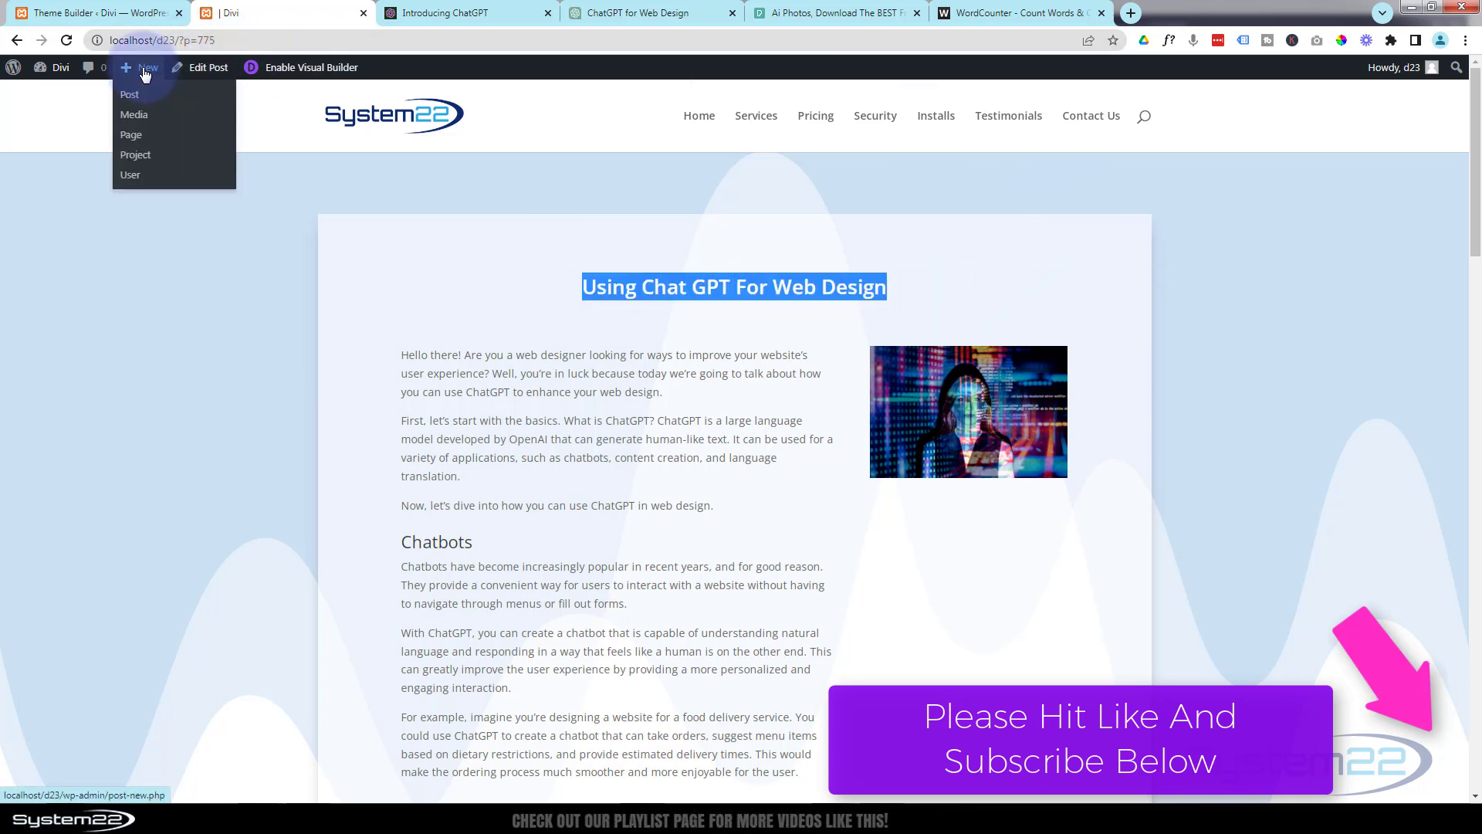
left_click(131, 101)
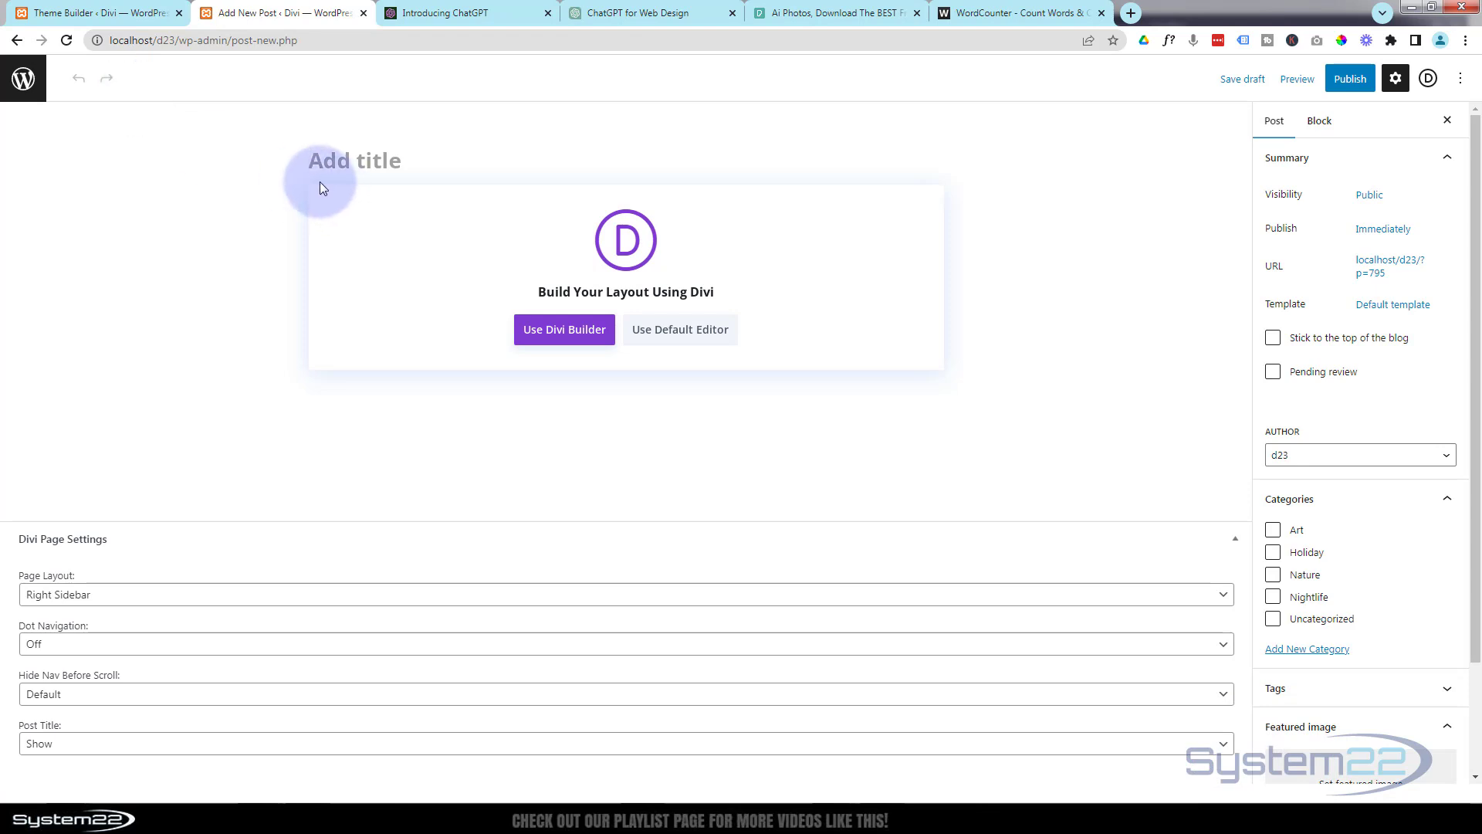
Title the new post "How To Use Chat GPT For Web Design", adapting the copied heading.
key("ctrl+v")
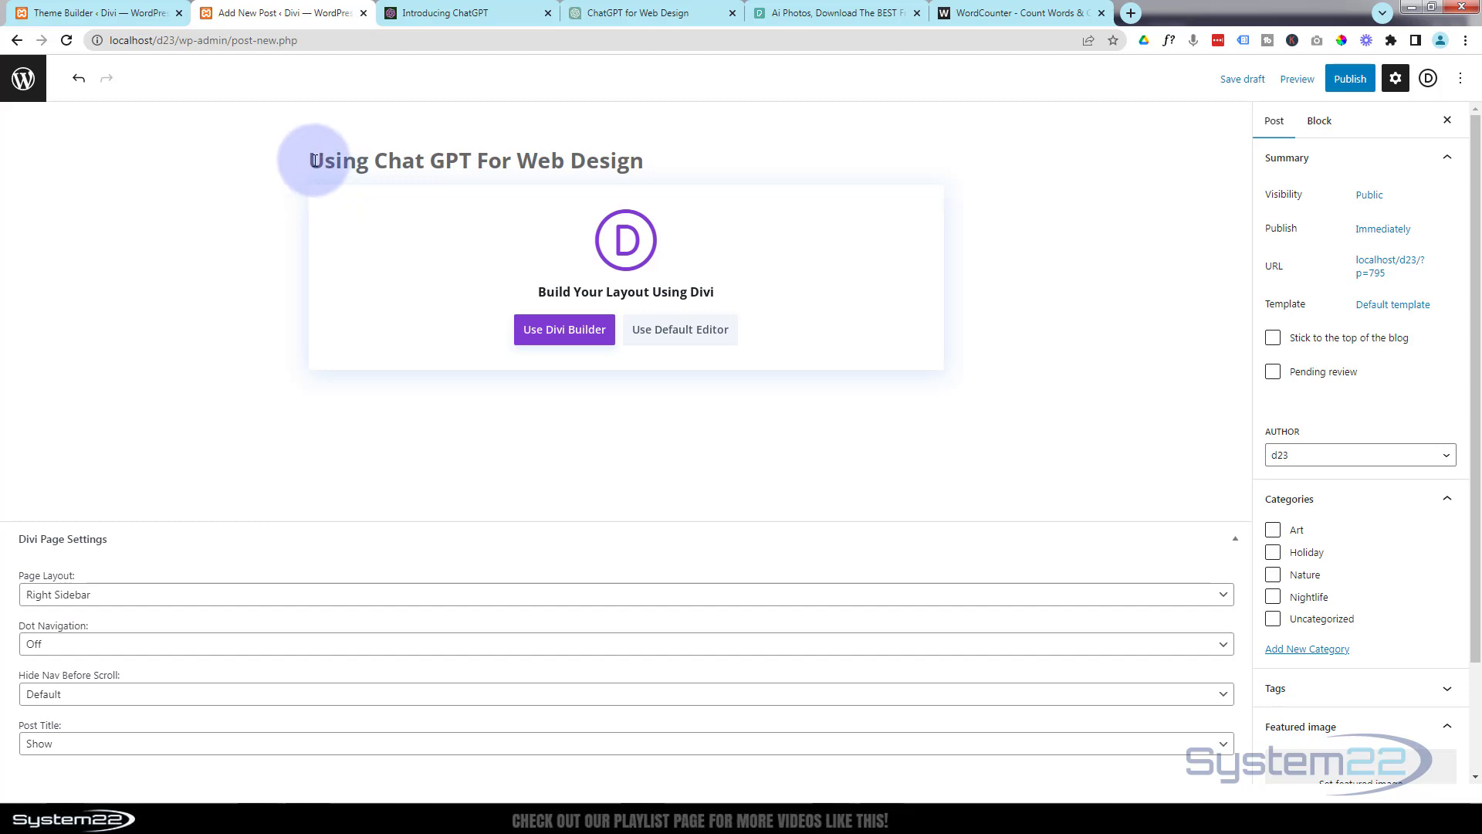
type("How To")
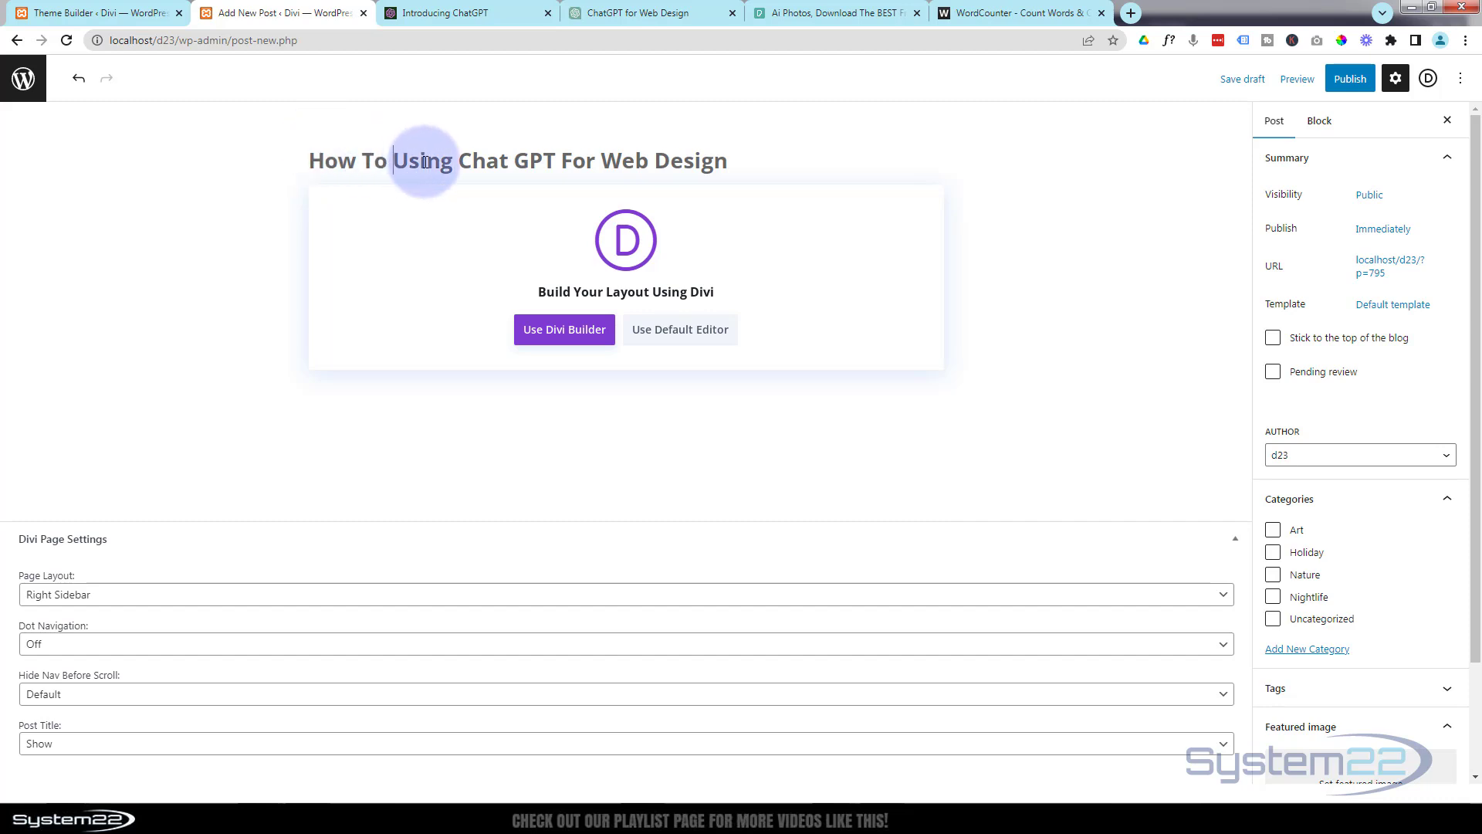
left_click_drag(419, 162, 453, 162)
type("e")
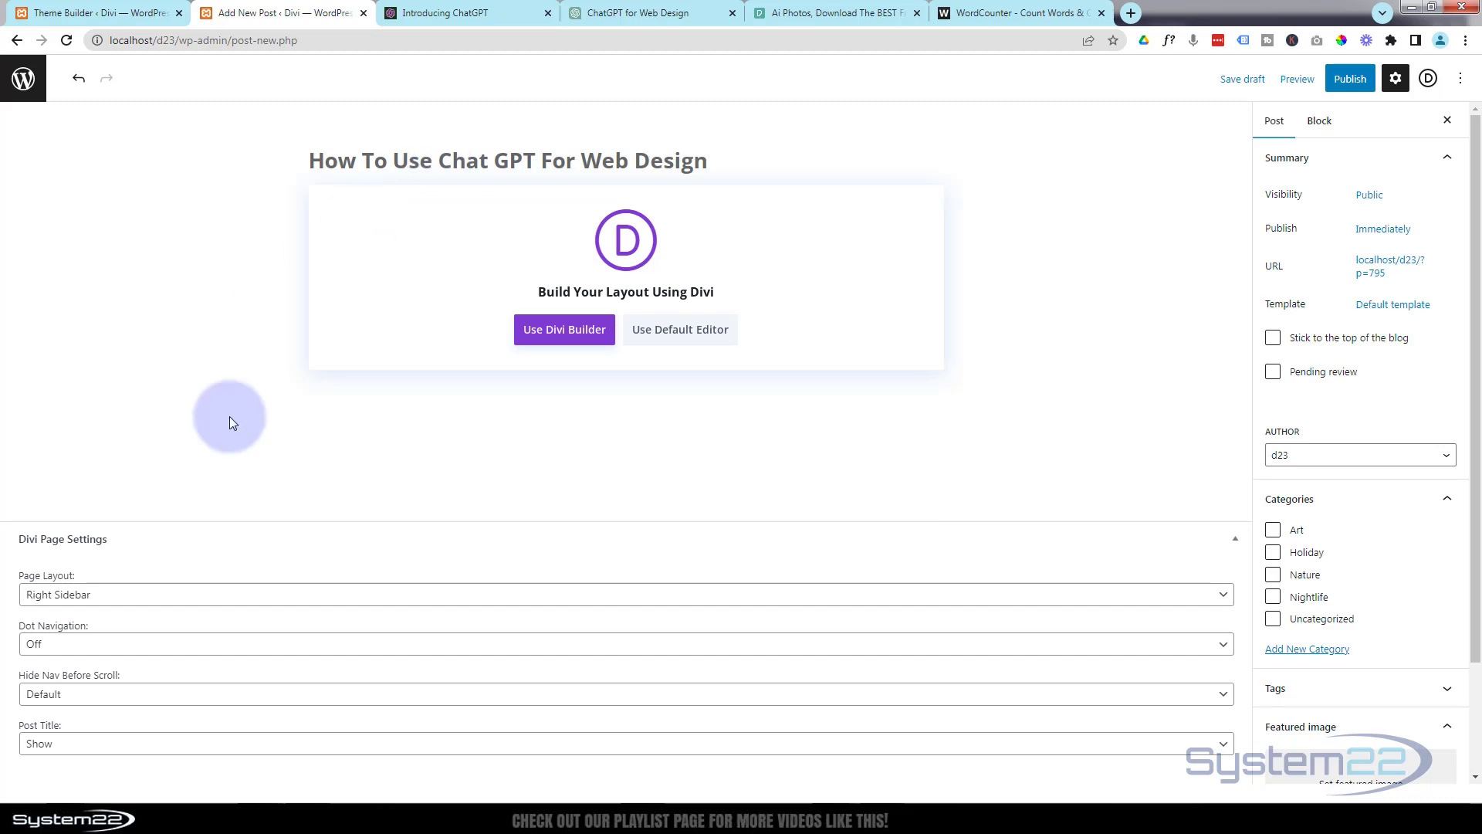
Set the post's Divi page layout to No Sidebar and its post title to Hide.
left_click(161, 596)
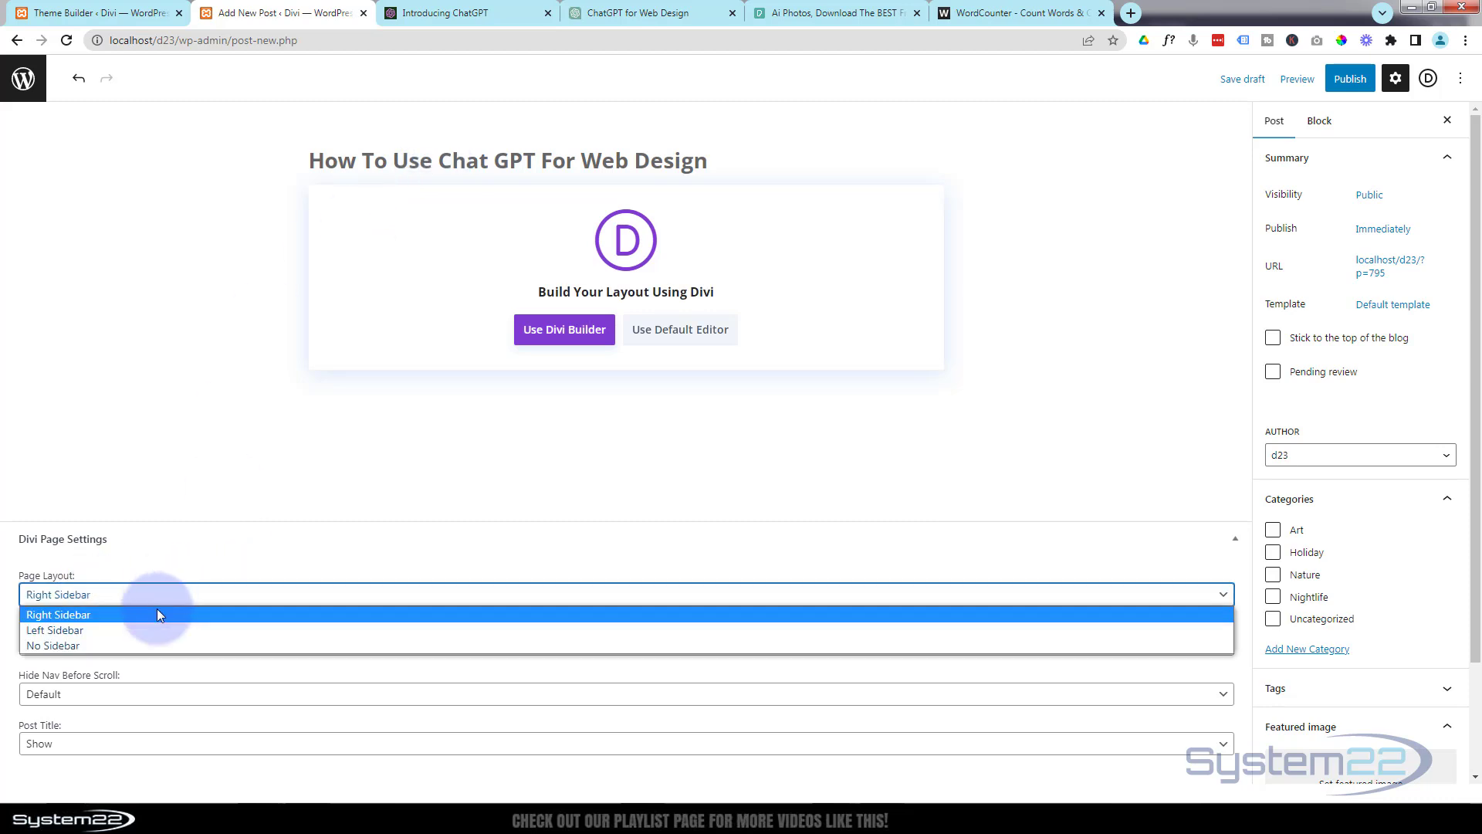
left_click(132, 645)
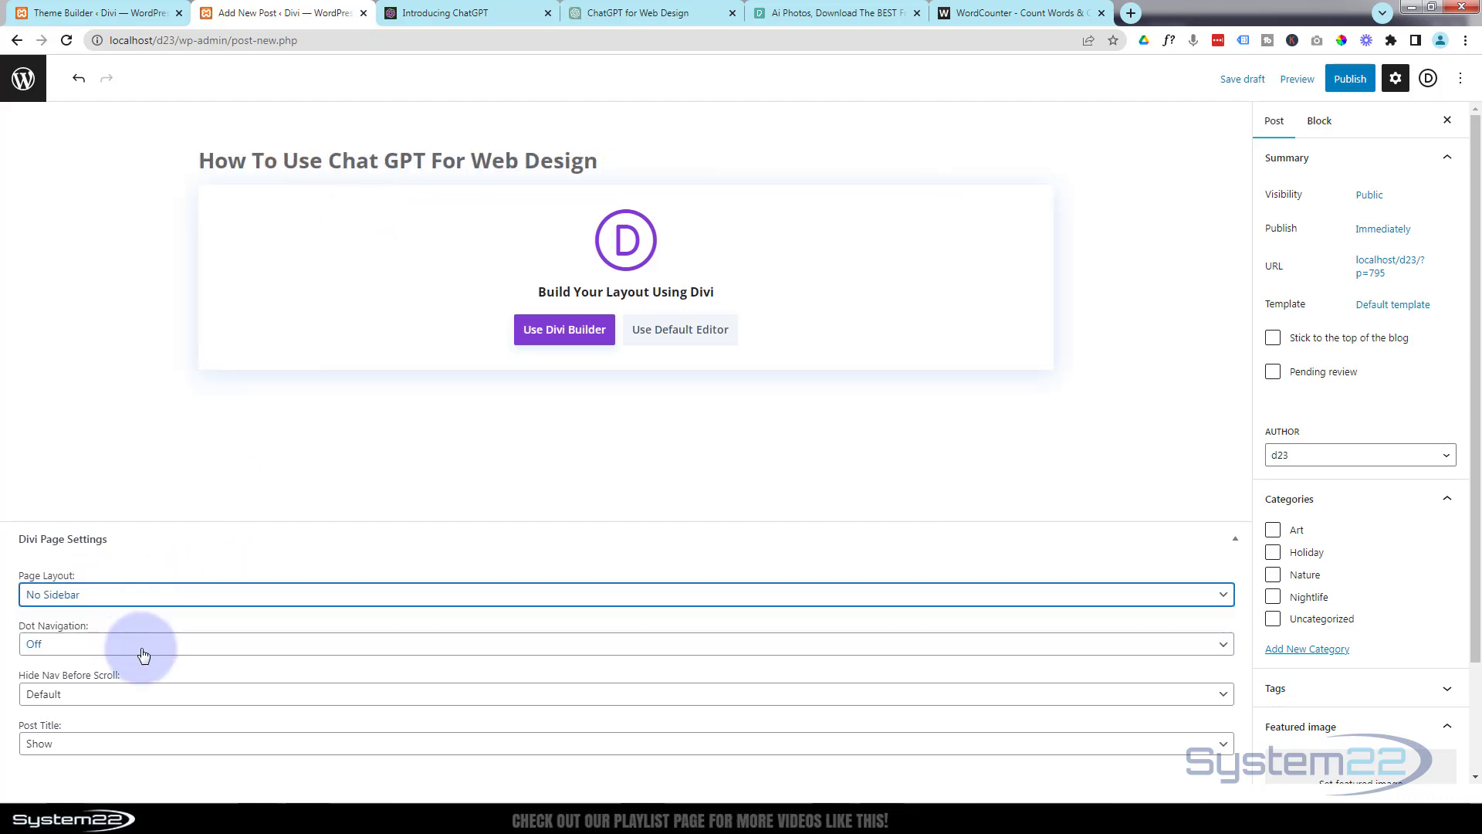
left_click(71, 743)
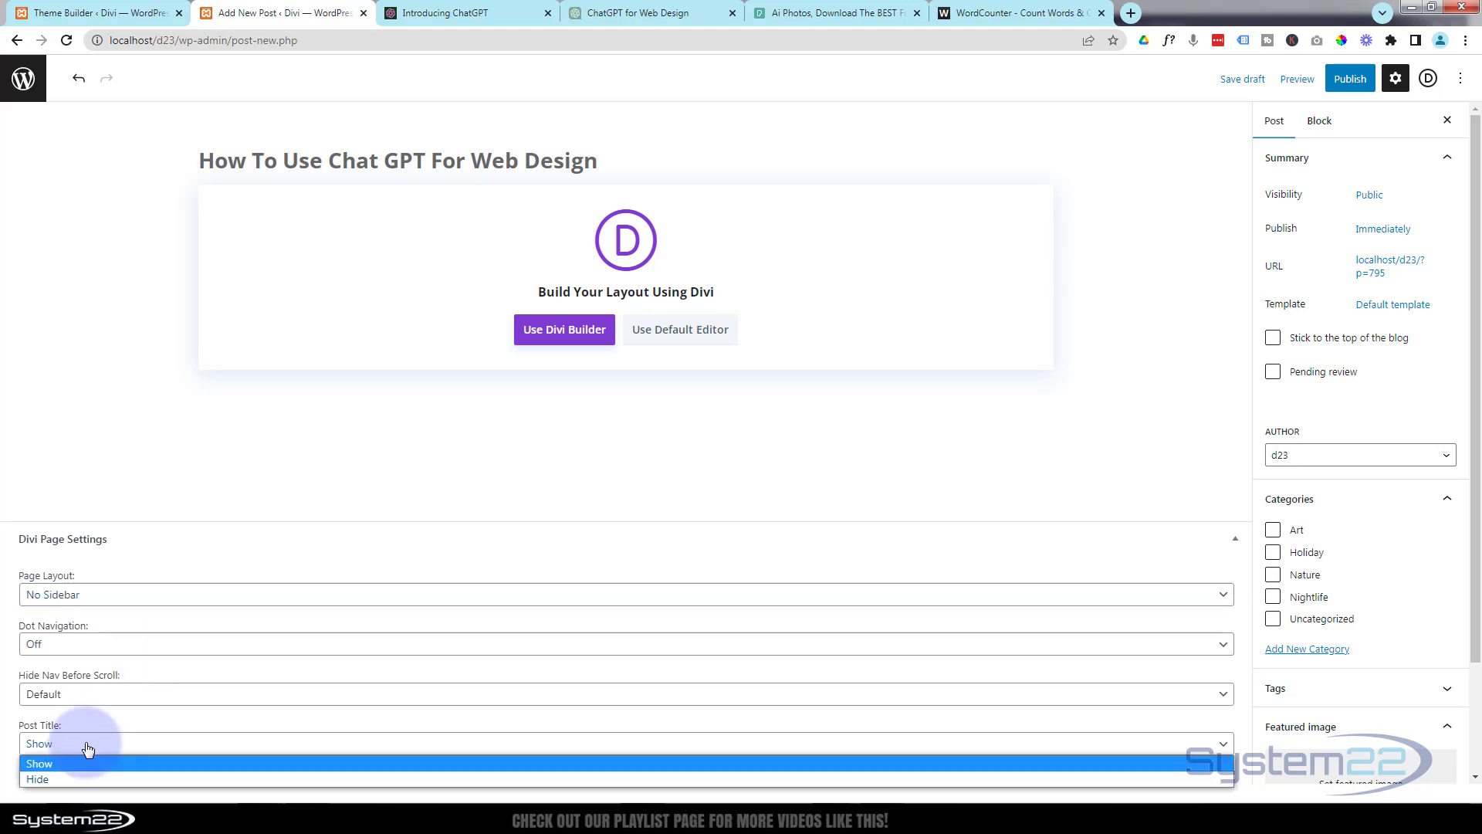
left_click(65, 781)
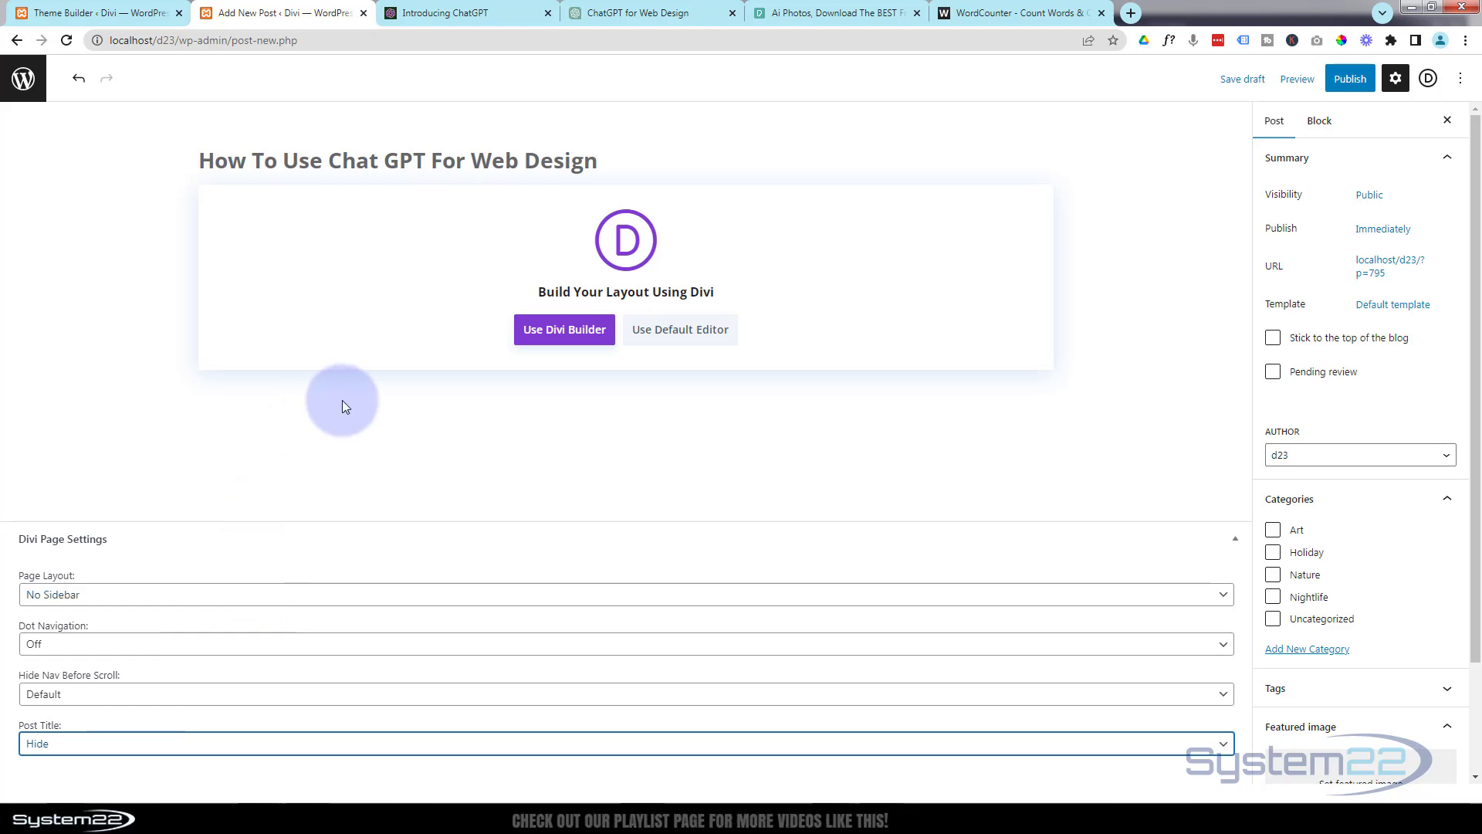
Switch to Pexels, browse the free AI photos for a featured image and open the clear mannequin on dark blue background.
scroll(1313, 556, "down", 2)
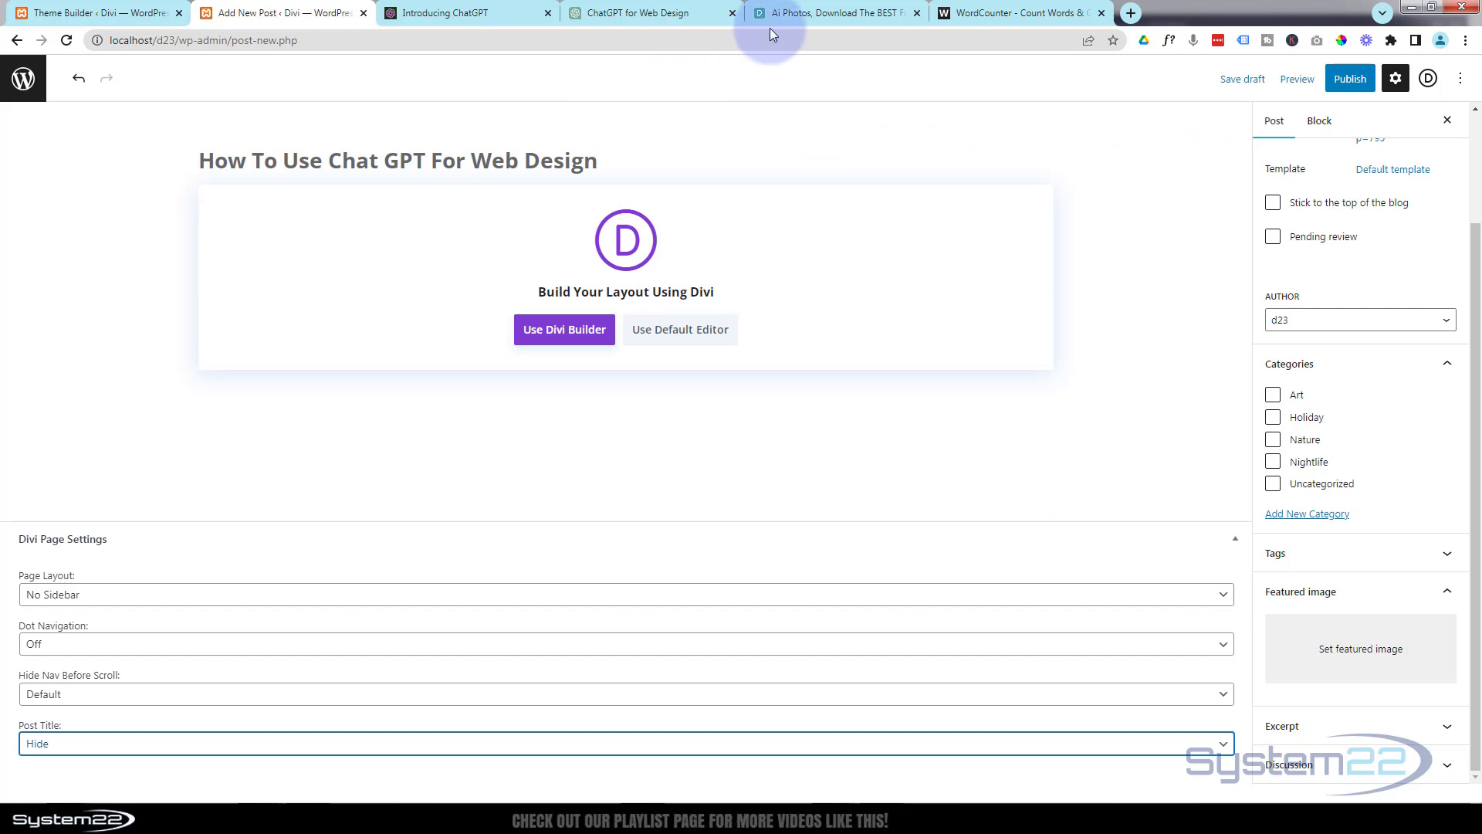
left_click(799, 13)
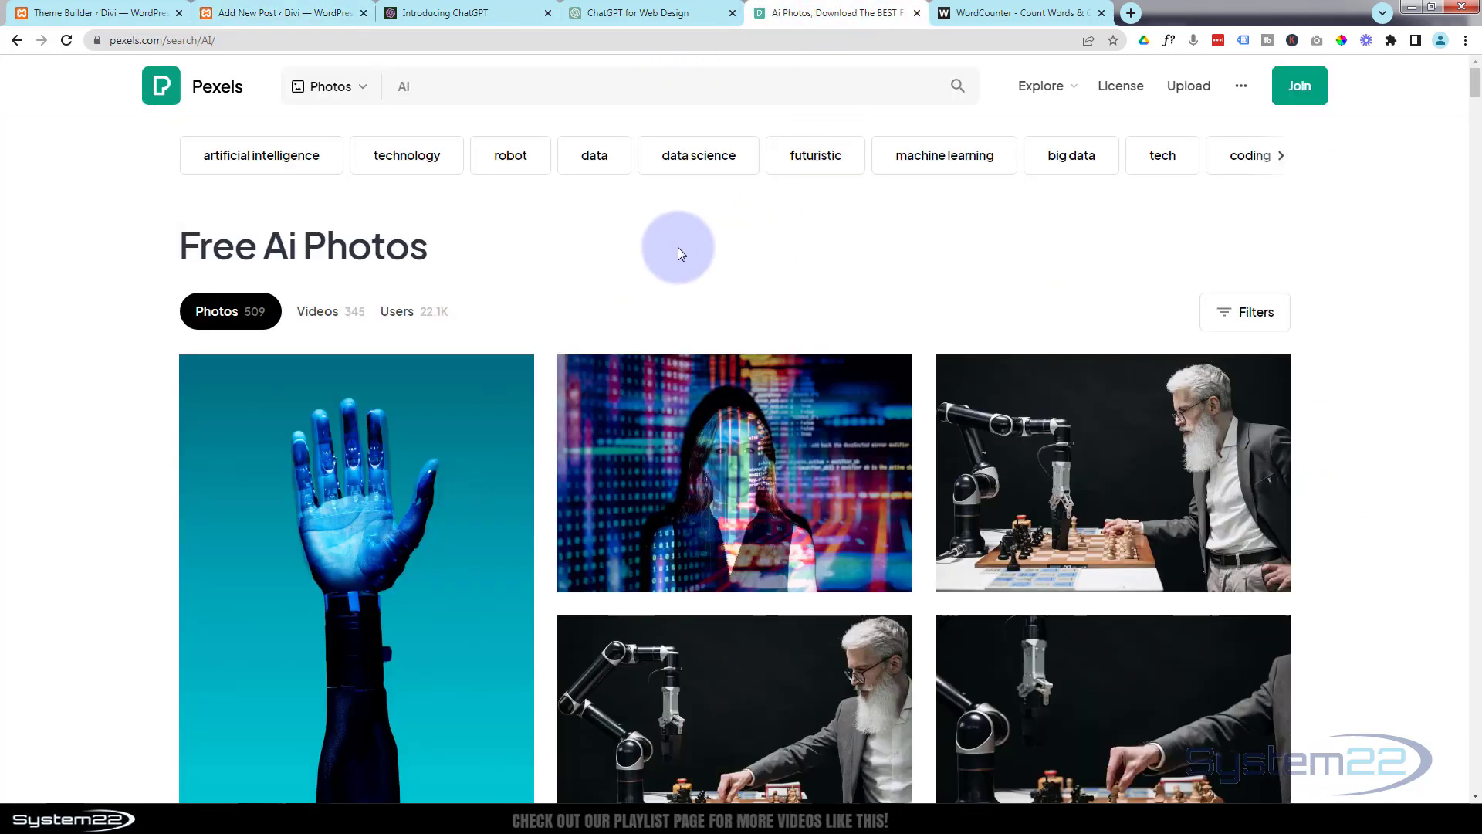
left_click(347, 88)
left_click(420, 90)
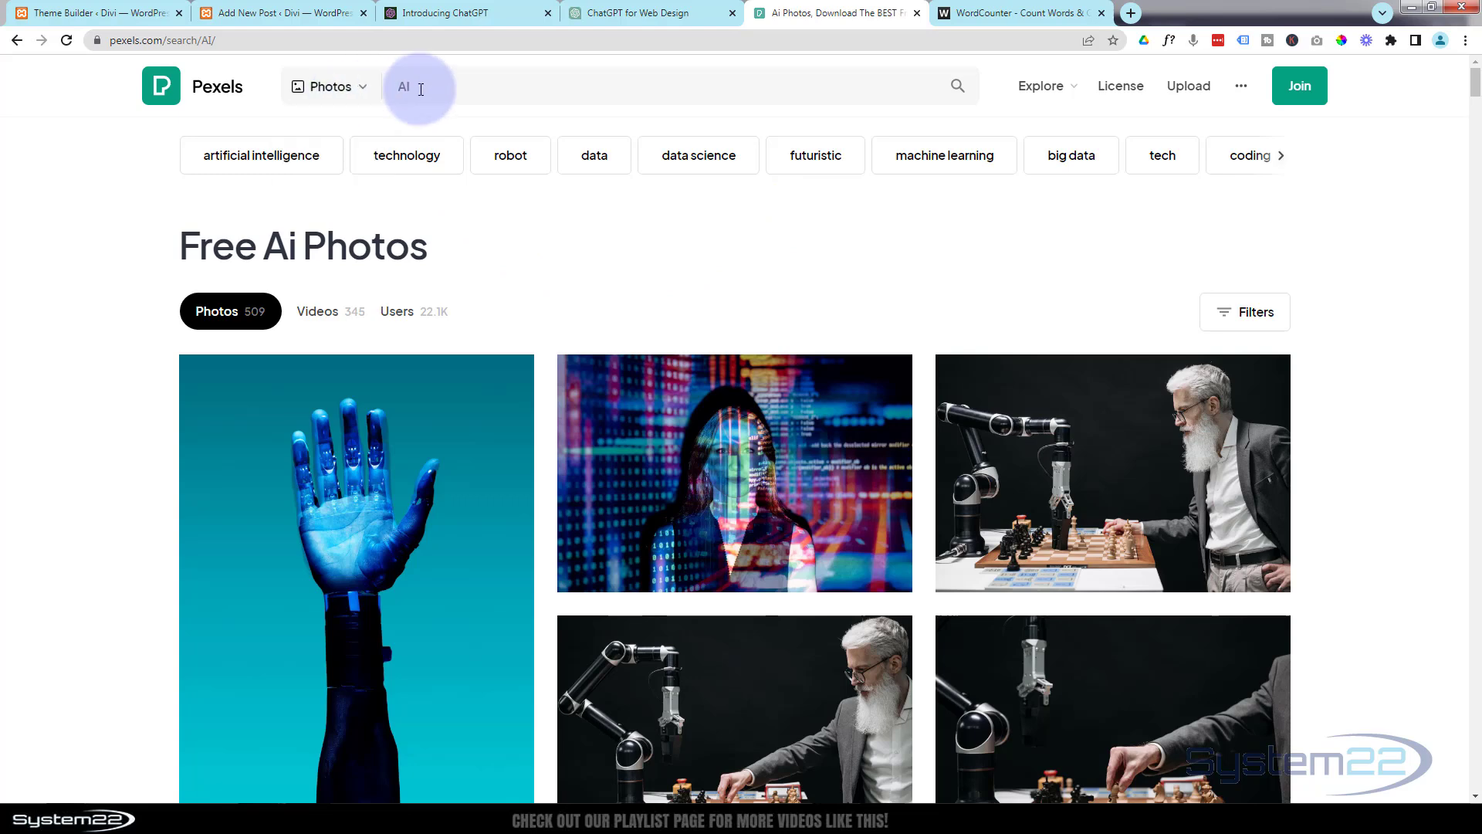
left_click(60, 190)
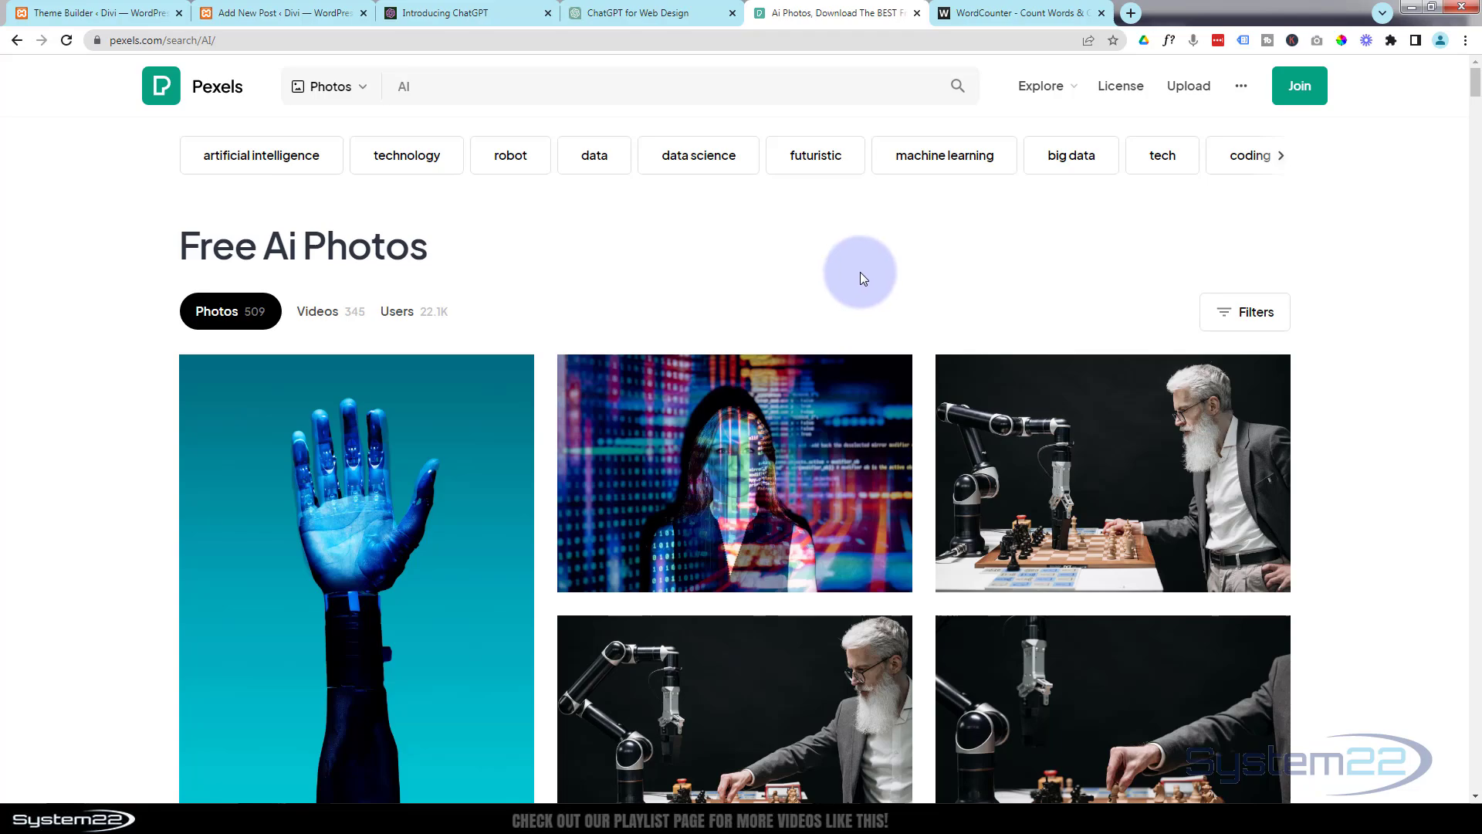
scroll(859, 272, "down", 3)
scroll(863, 286, "down", 13)
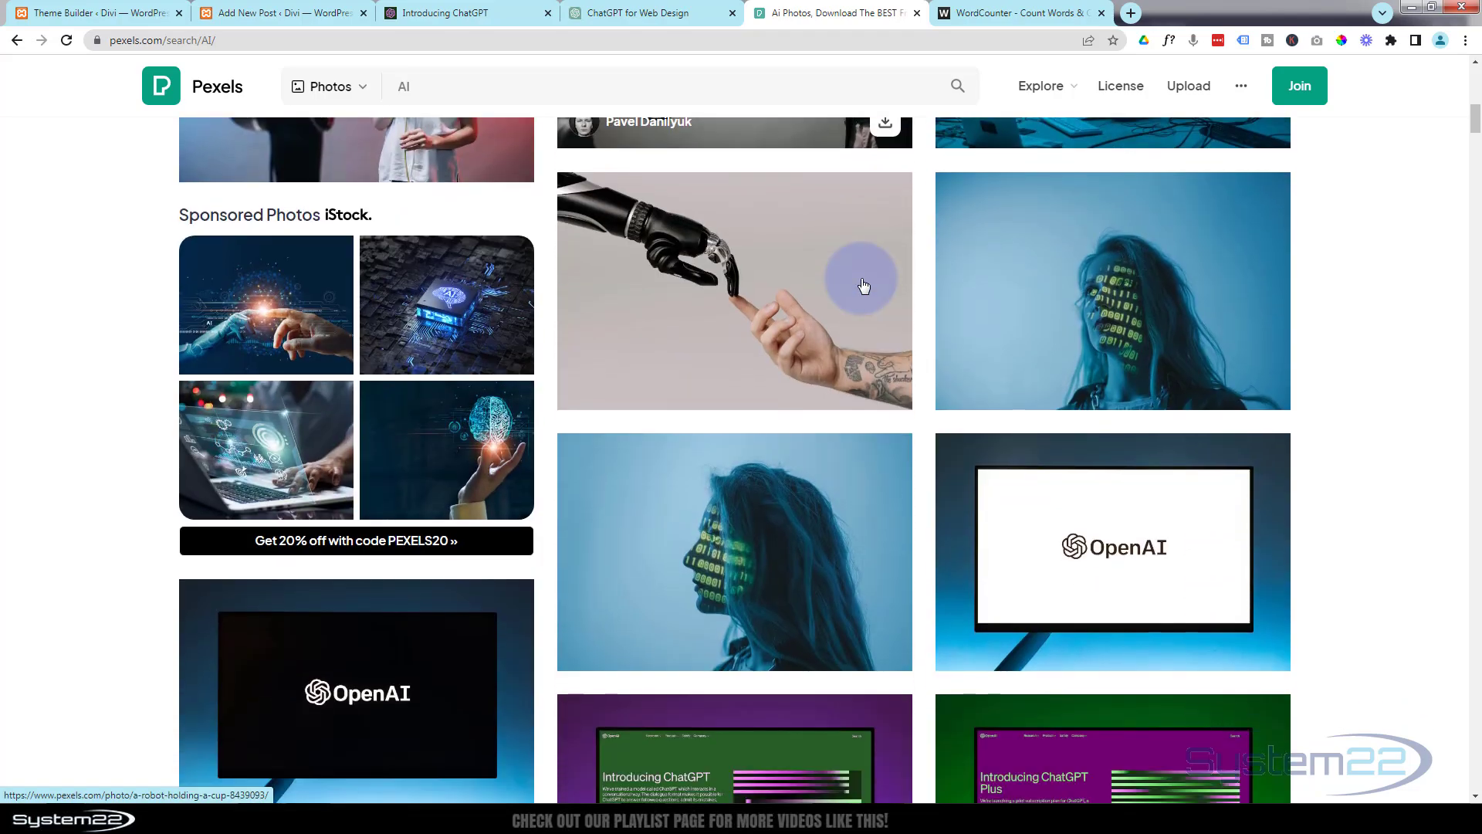
scroll(863, 286, "down", 7)
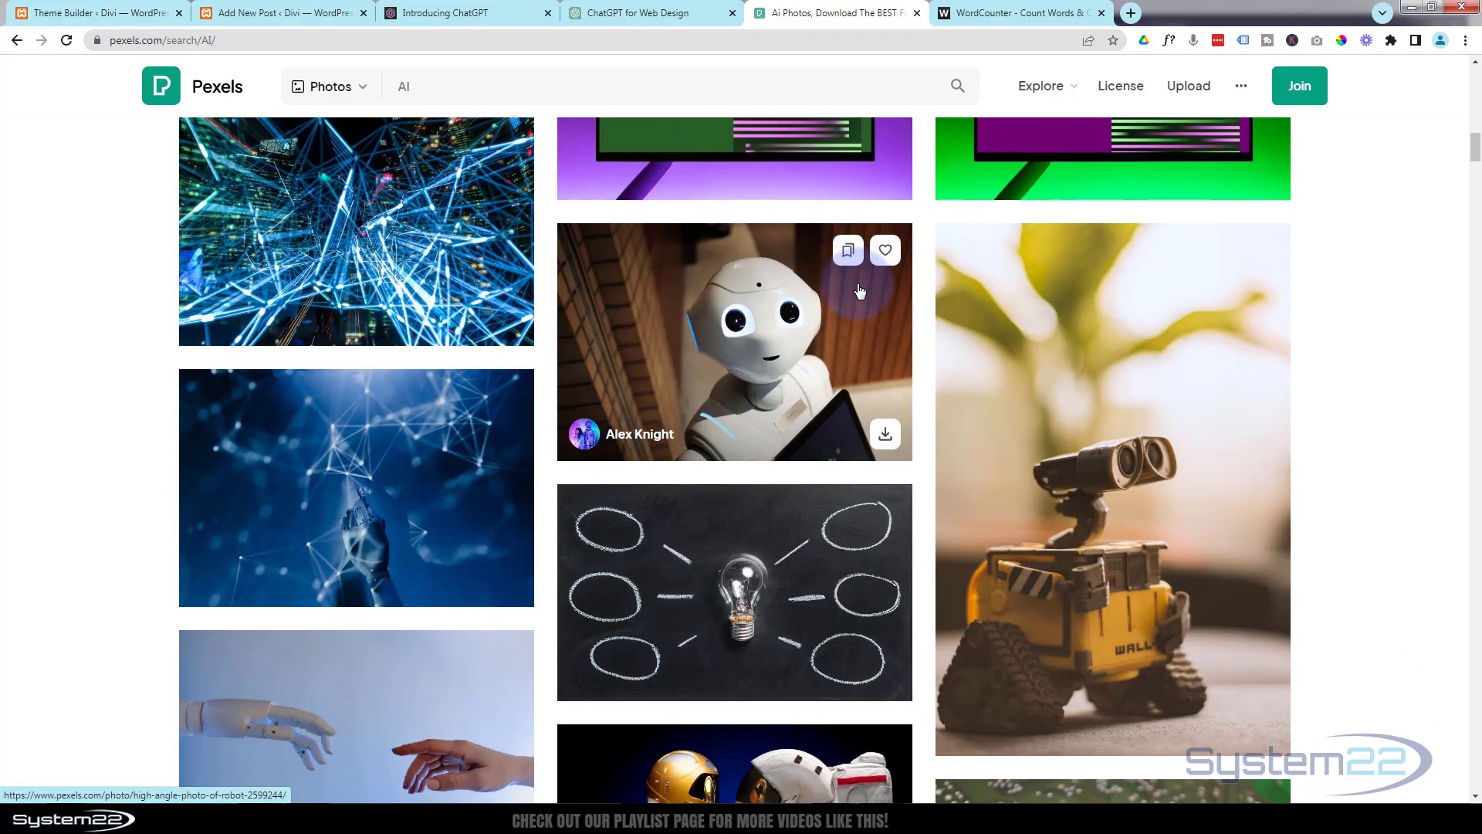
scroll(803, 250, "up", 20)
scroll(803, 250, "down", 12)
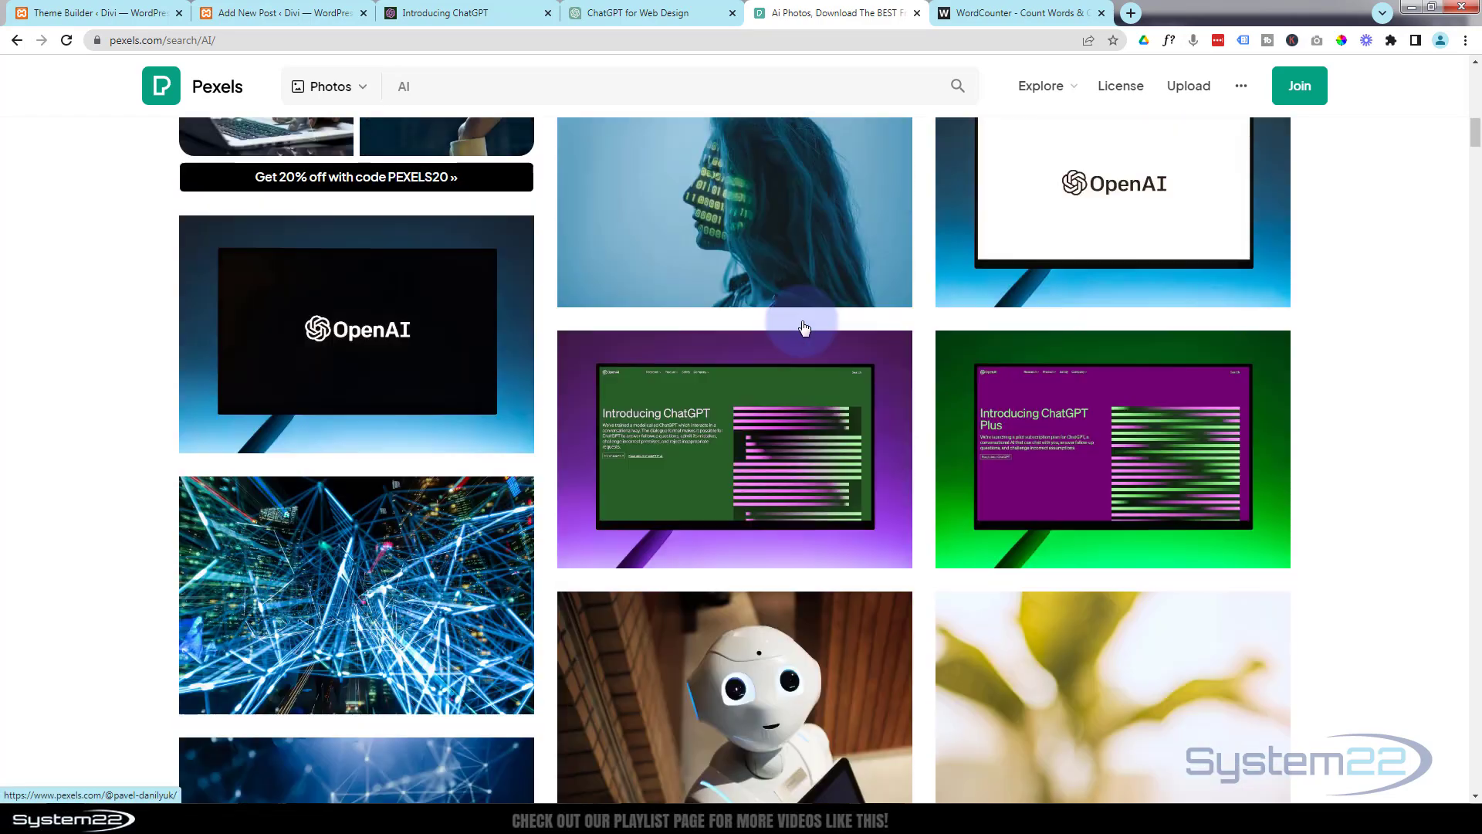
scroll(804, 329, "down", 3)
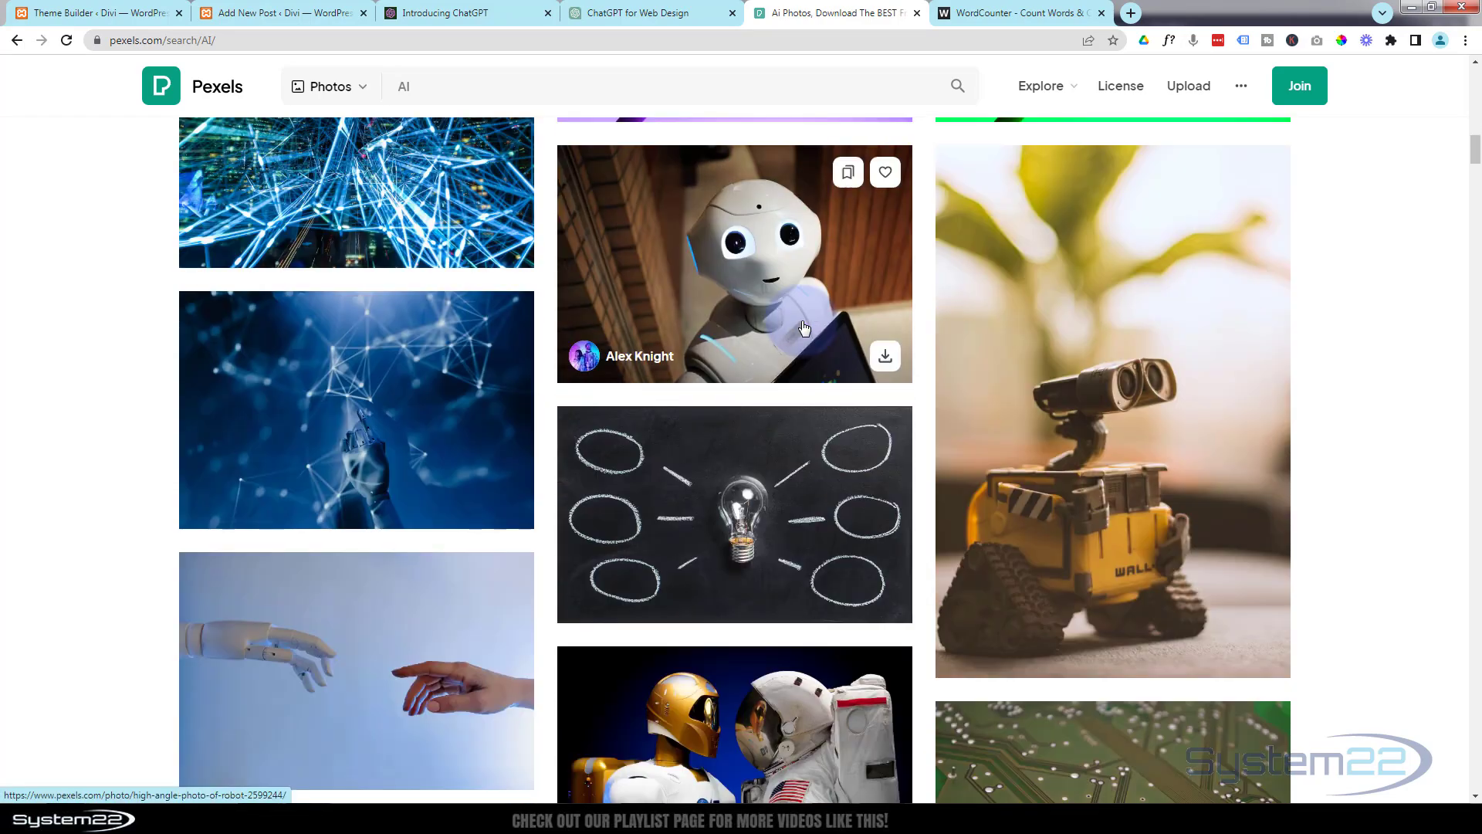
scroll(805, 328, "down", 9)
scroll(805, 328, "down", 15)
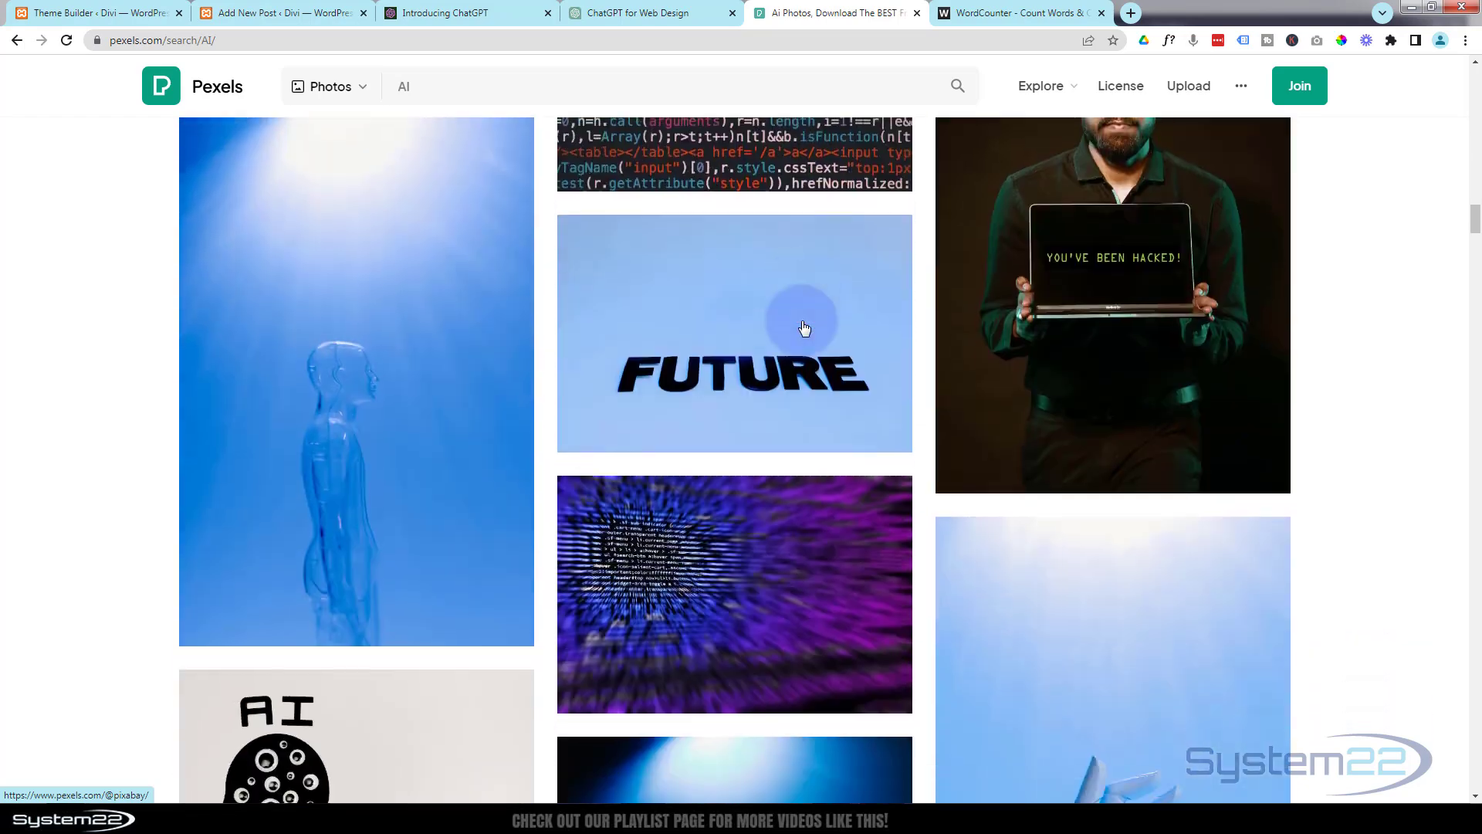
scroll(804, 329, "down", 7)
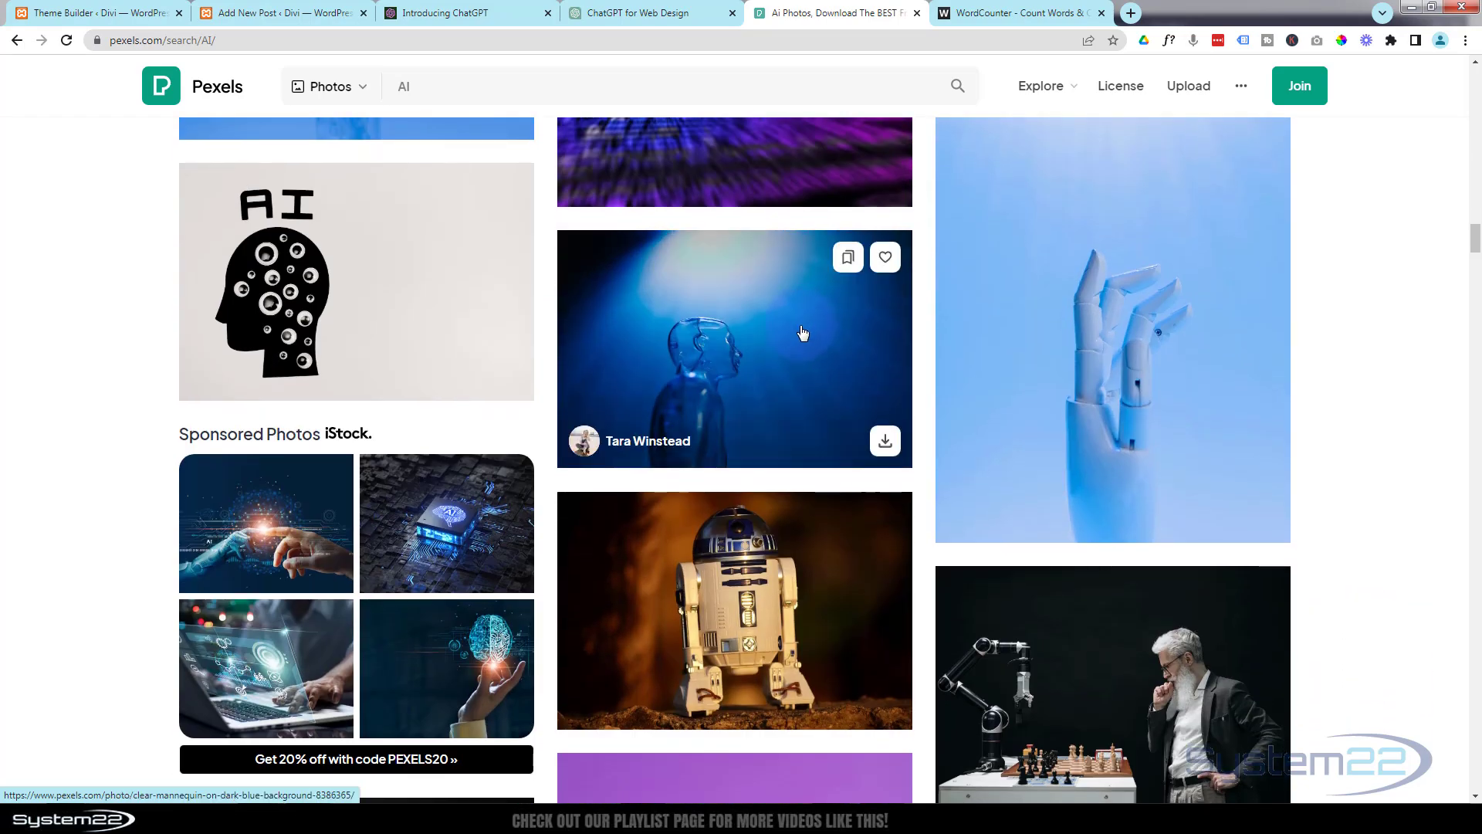
left_click(784, 352)
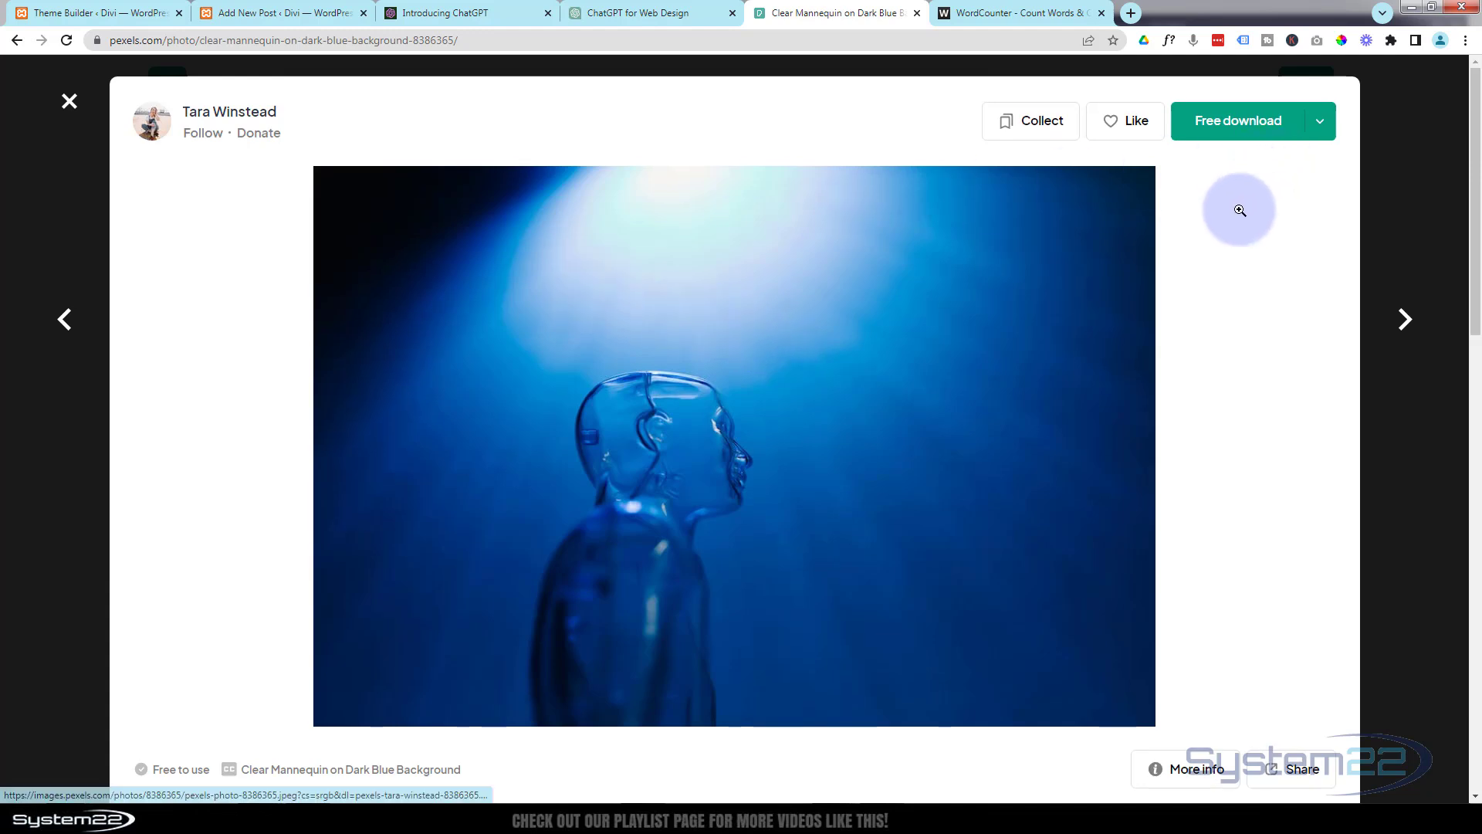
Download the mannequin photo in Medium size, 1280×853, and dismiss the donation message.
left_click(1321, 125)
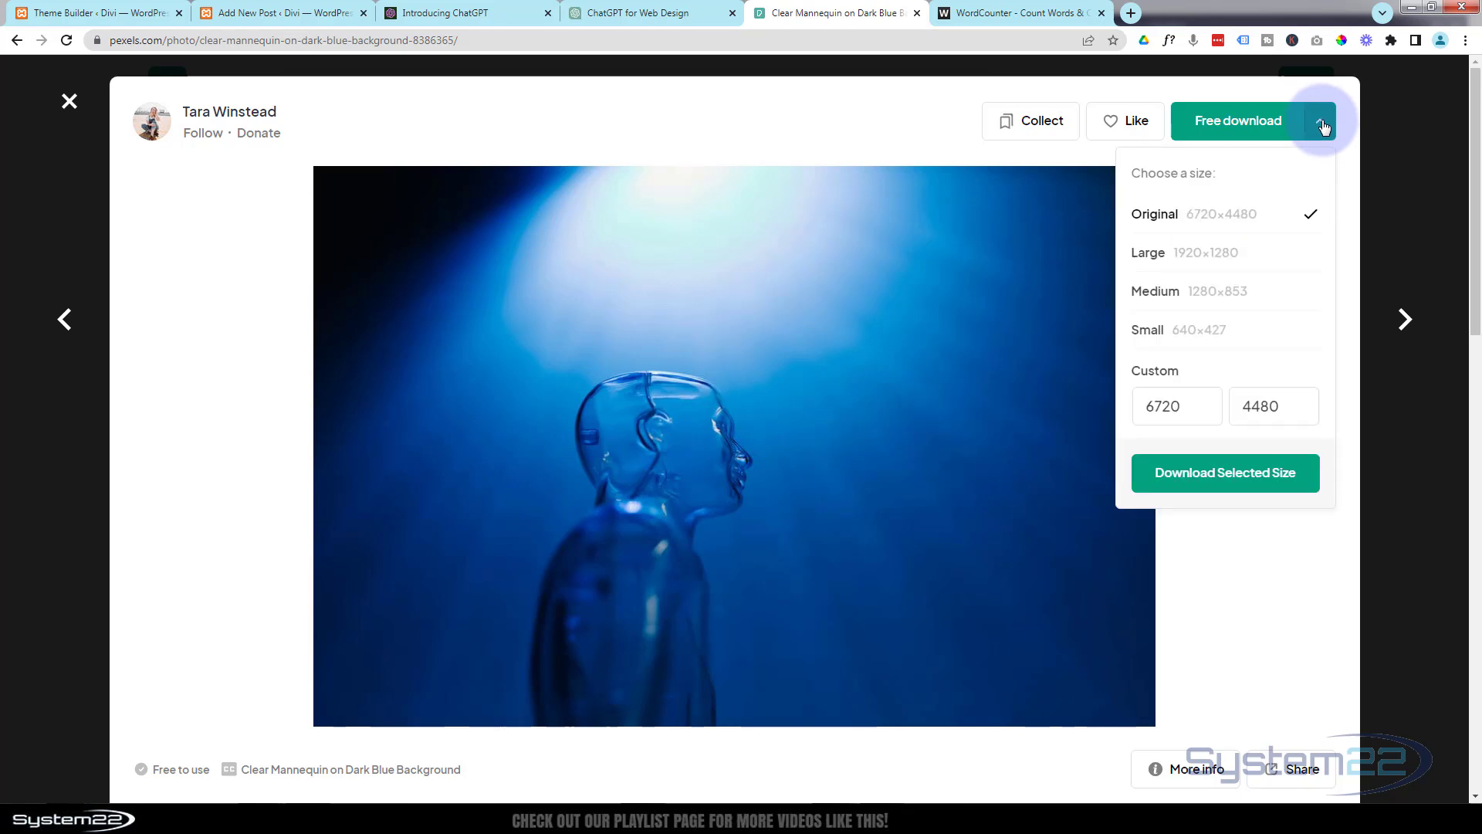
left_click(1234, 298)
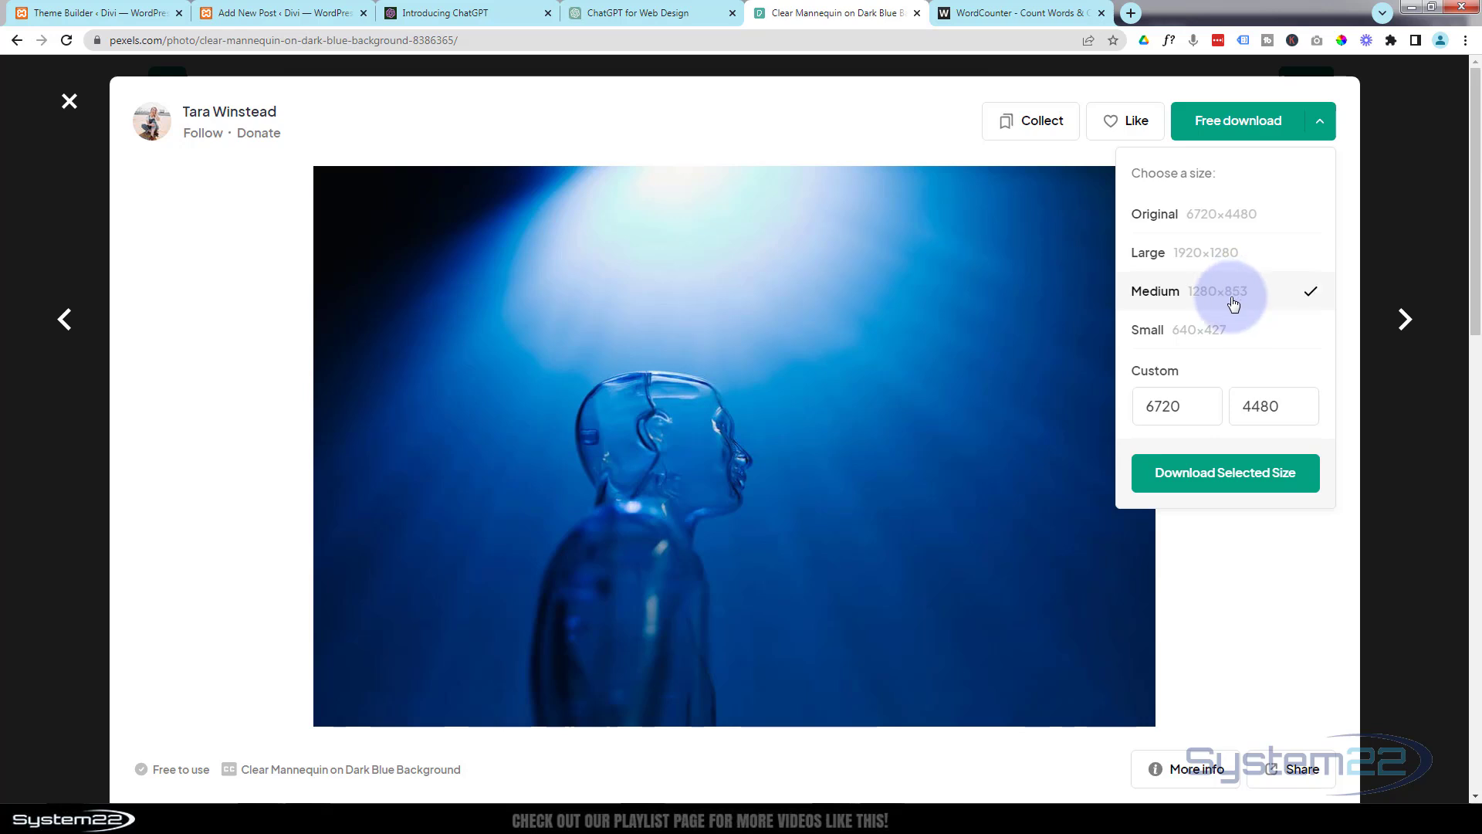
left_click(1223, 474)
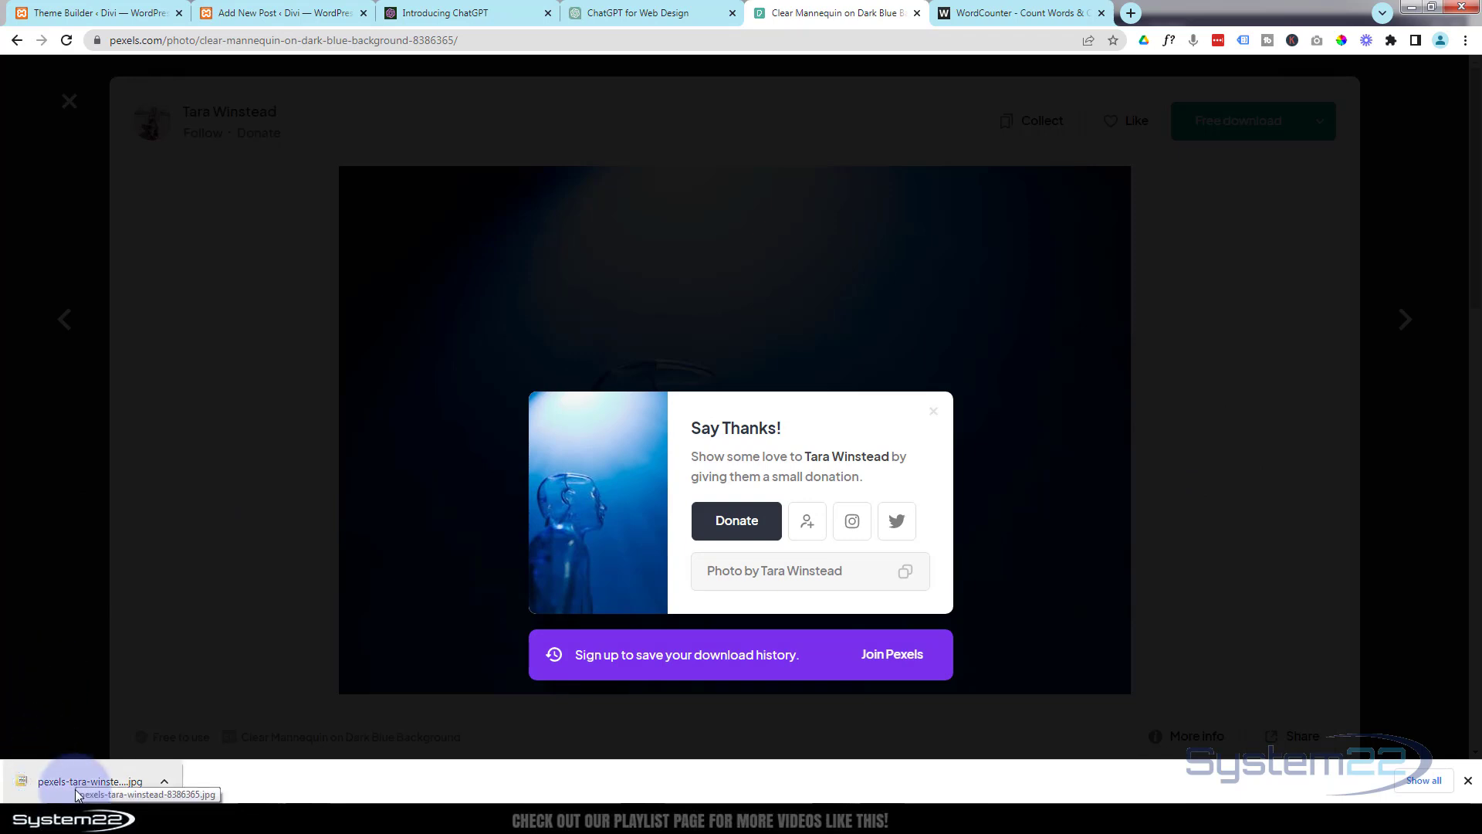
left_click(49, 517)
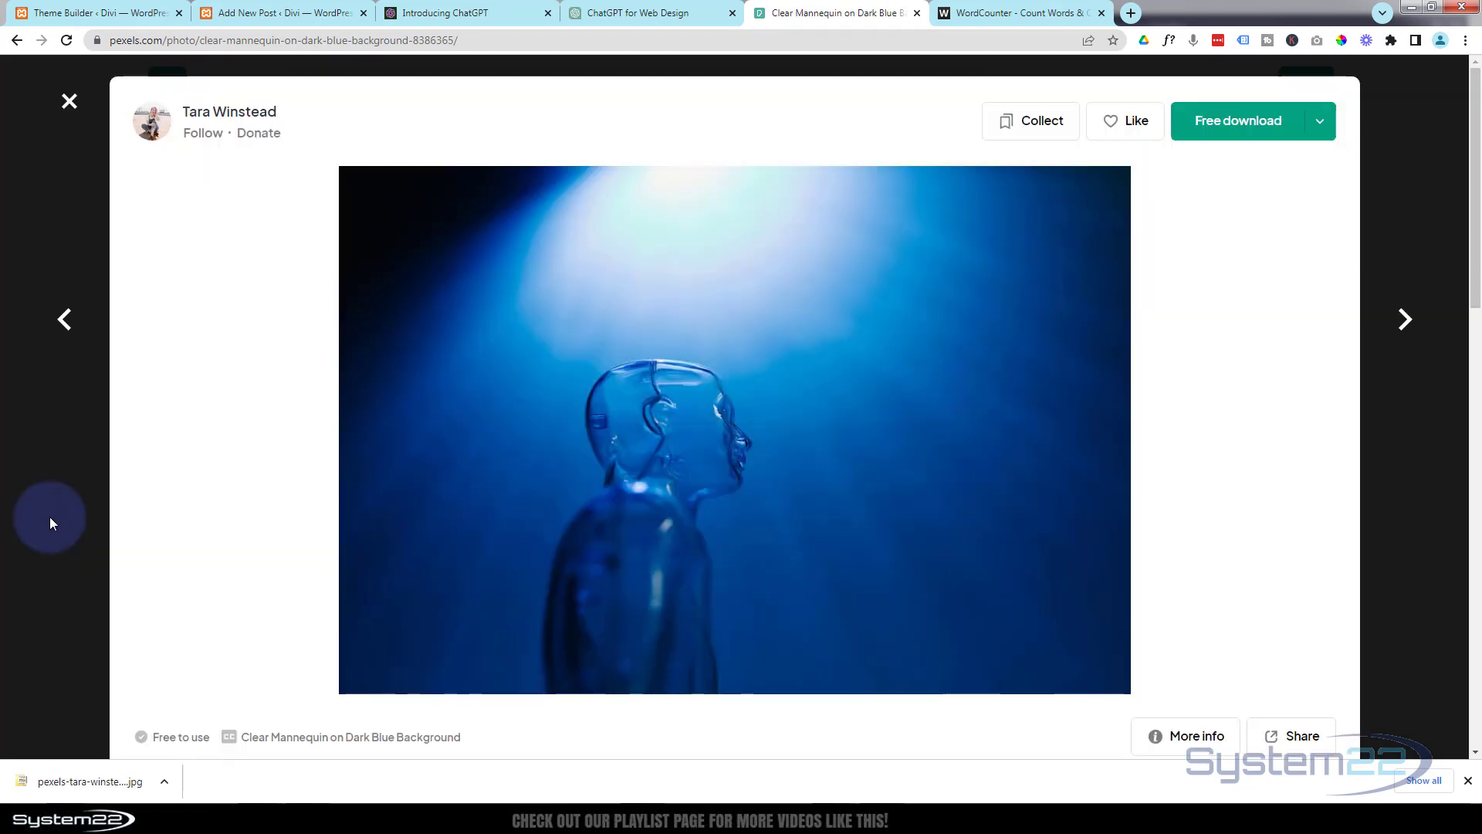
Return to the new WordPress post and upload the downloaded mannequin photo through its featured image dialog.
left_click(267, 19)
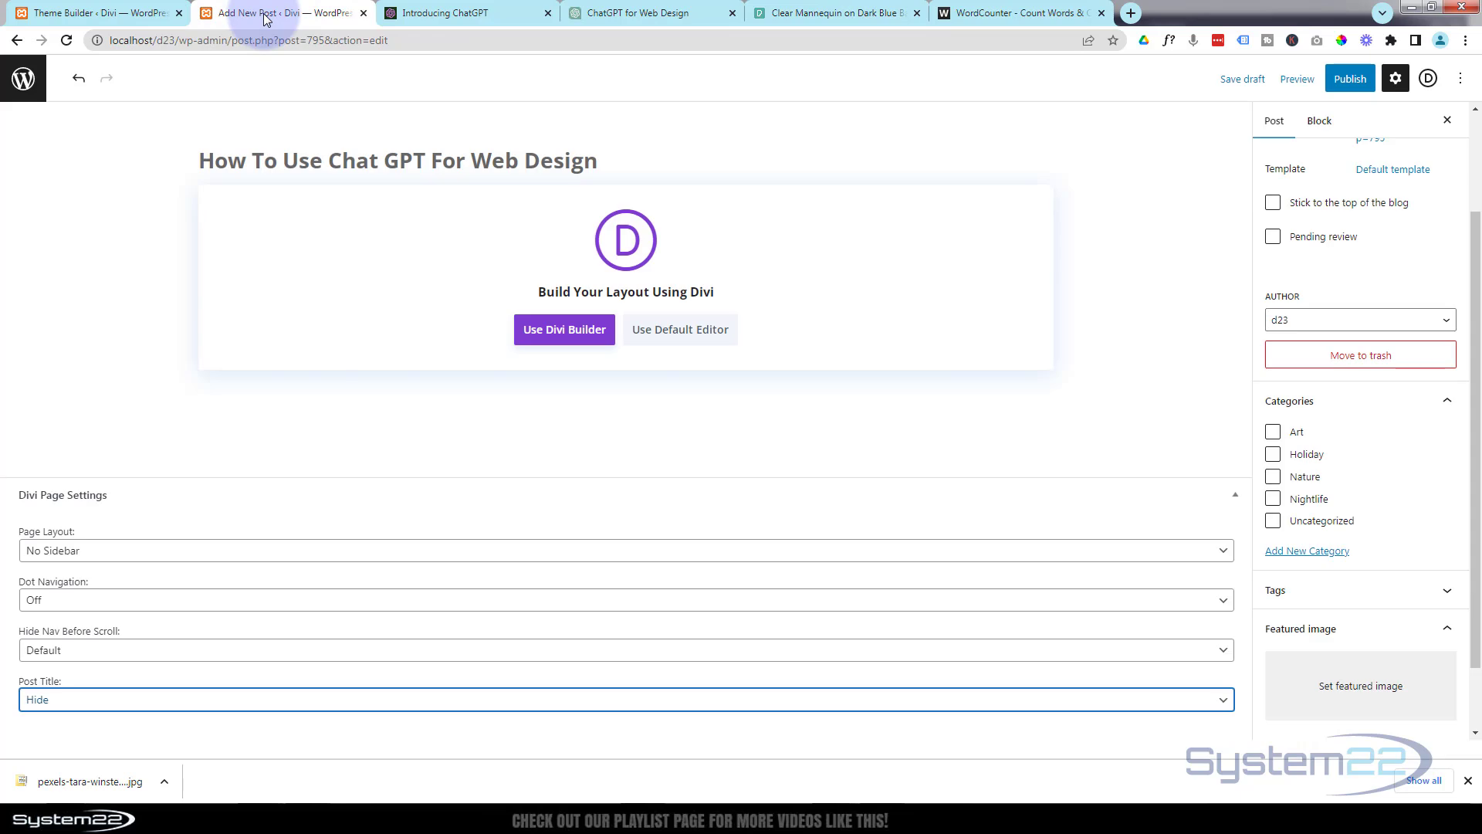
left_click(1383, 695)
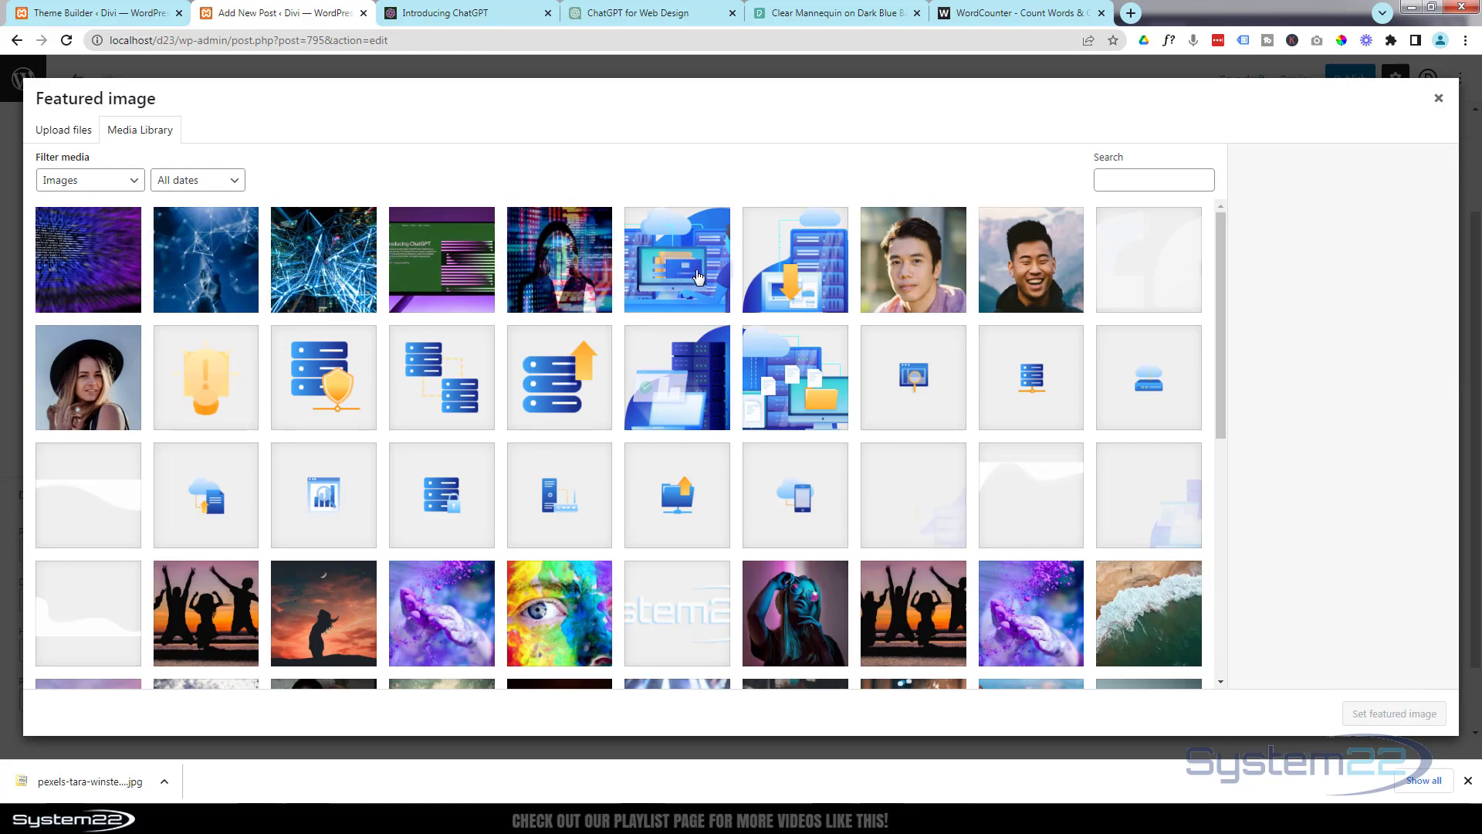
left_click_drag(98, 788, 139, 340)
left_click_drag(125, 268, 125, 269)
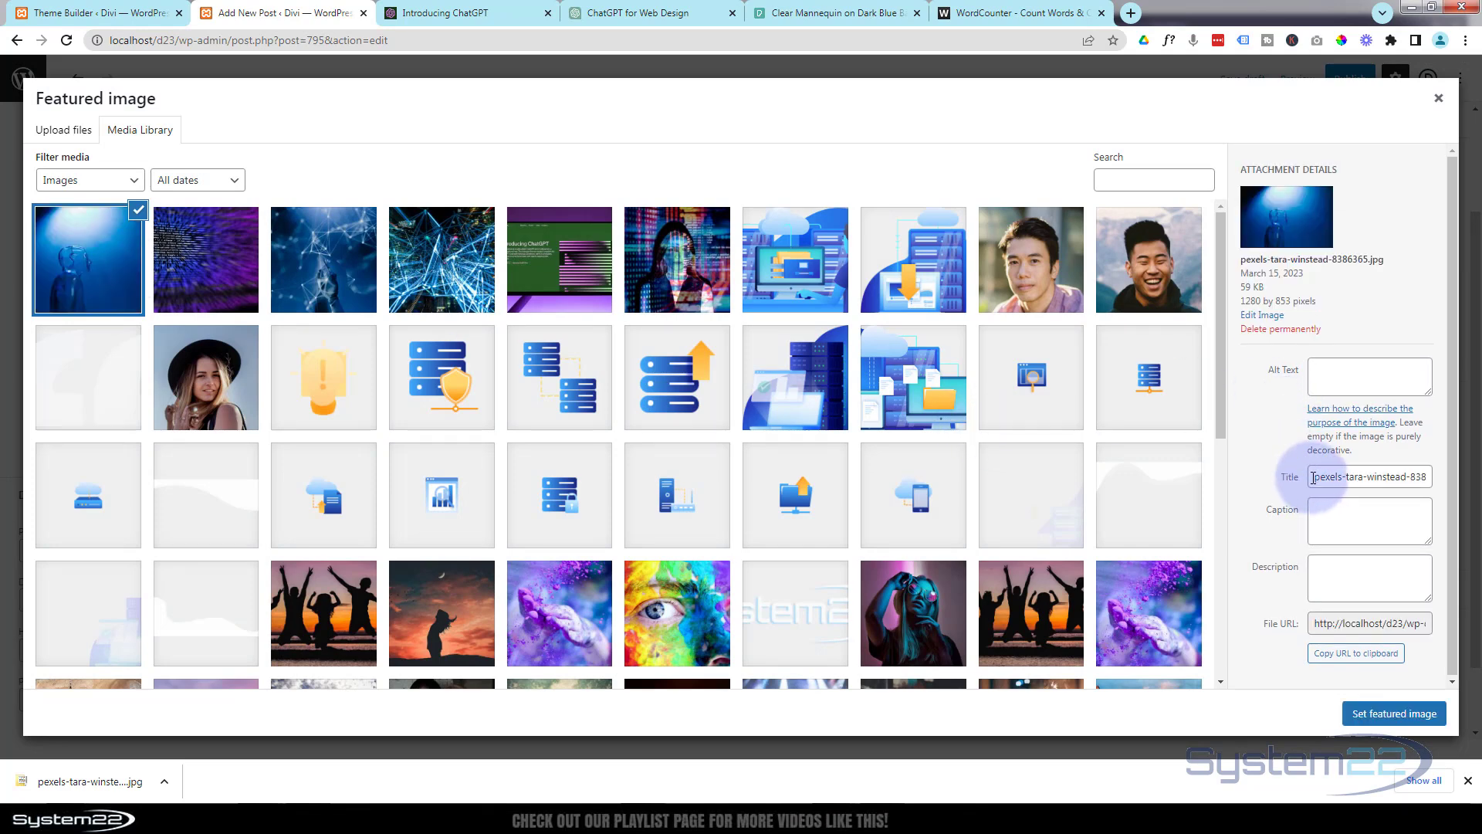
Set both the uploaded image's title and its alt text to "Using Chat GPT For Web Design".
left_click(1356, 475)
left_click_drag(1356, 473, 1474, 467)
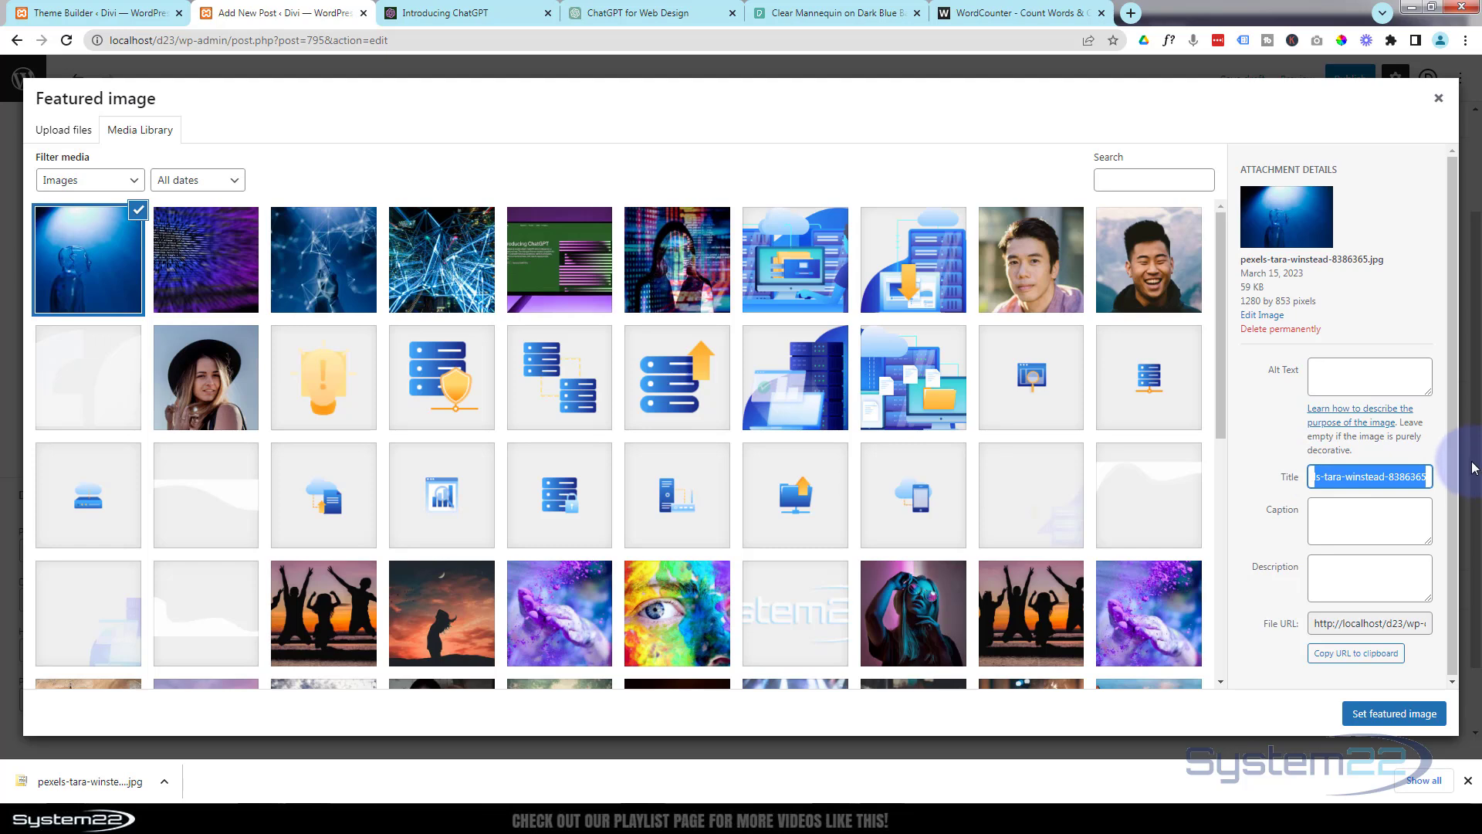
type("Chat GPT For Web Design")
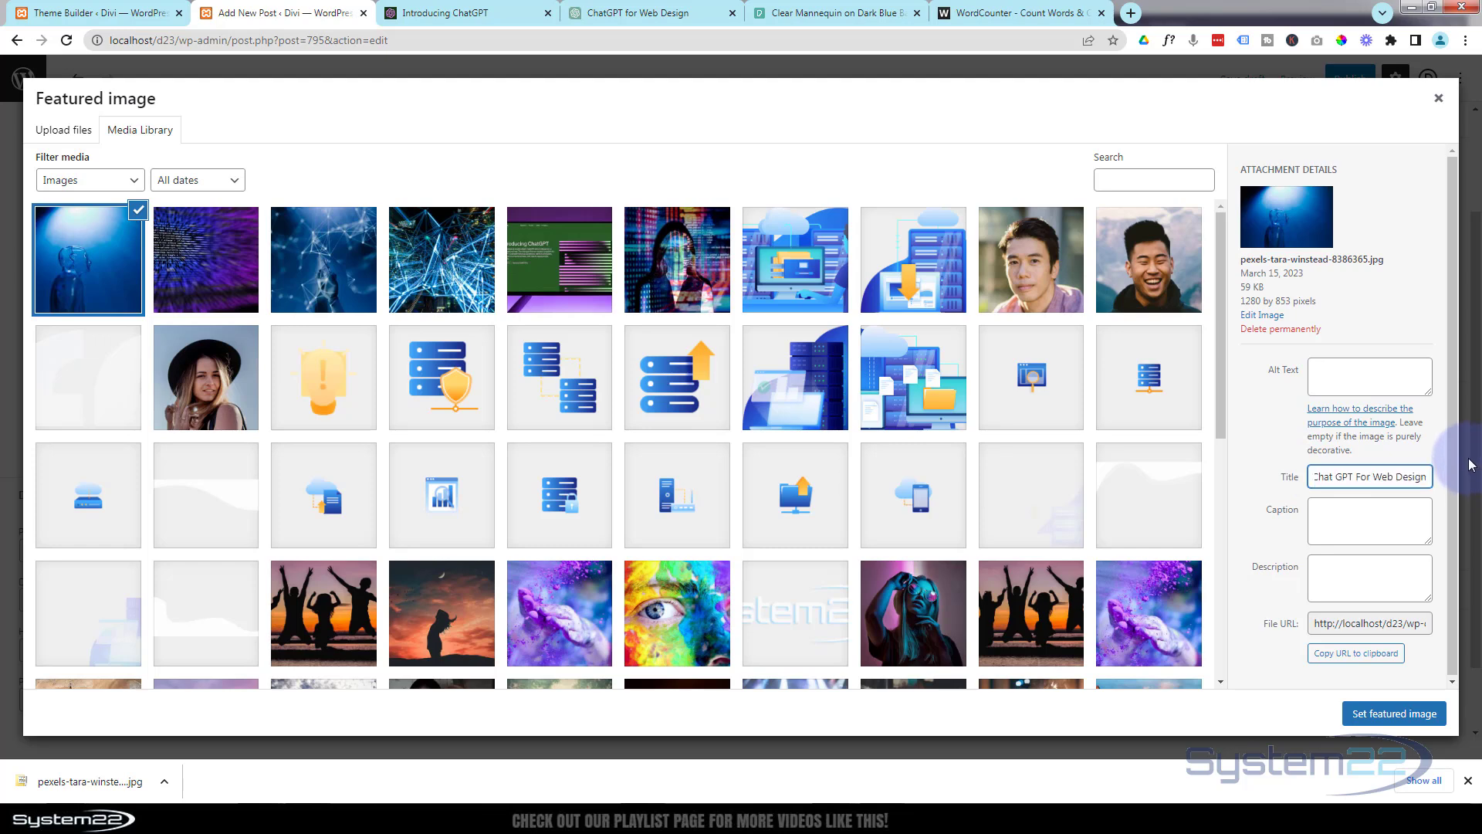
left_click(1351, 380)
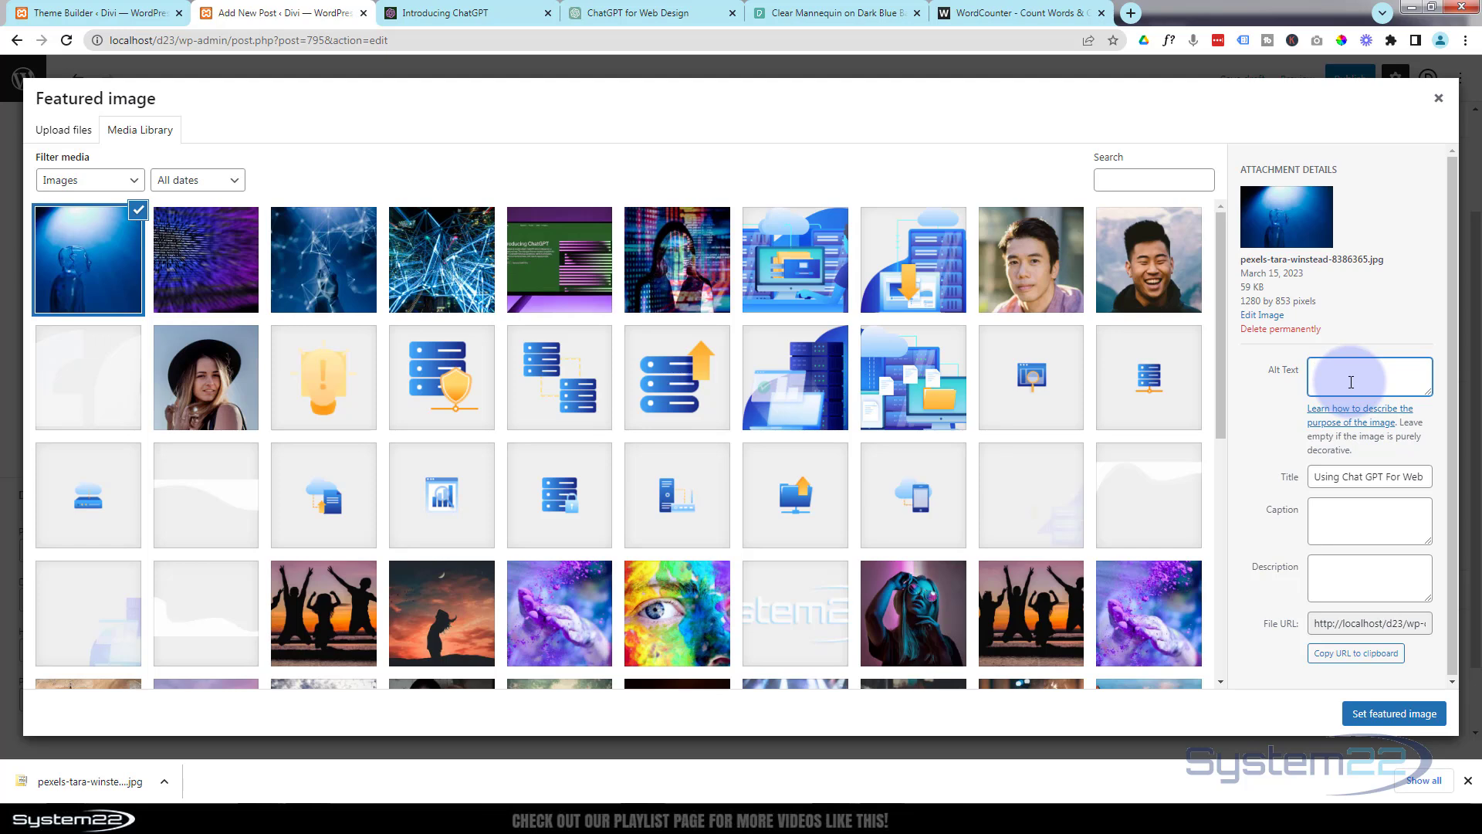
type("Using Chat GPT For Web Design")
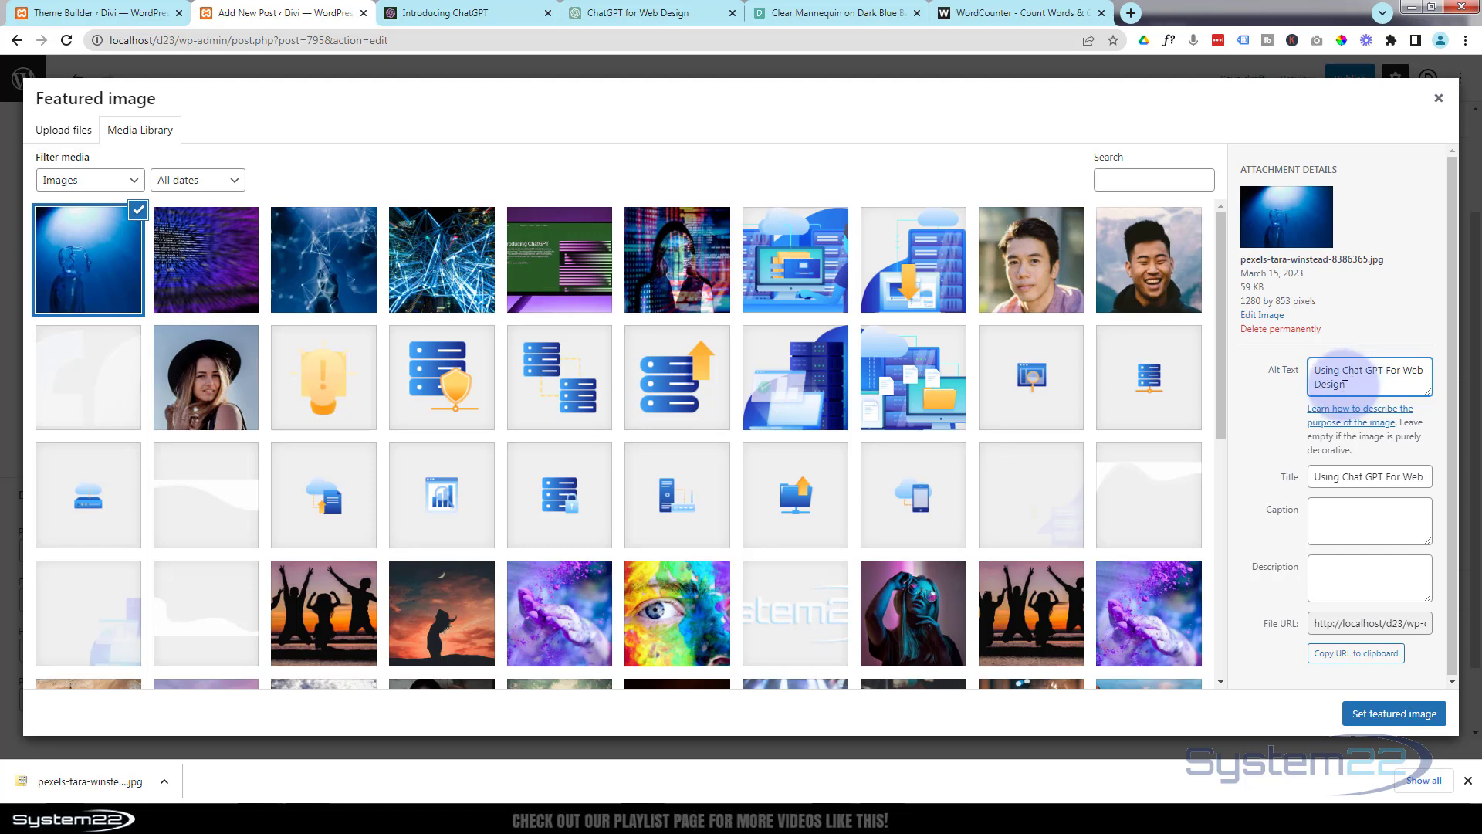
left_click(1262, 405)
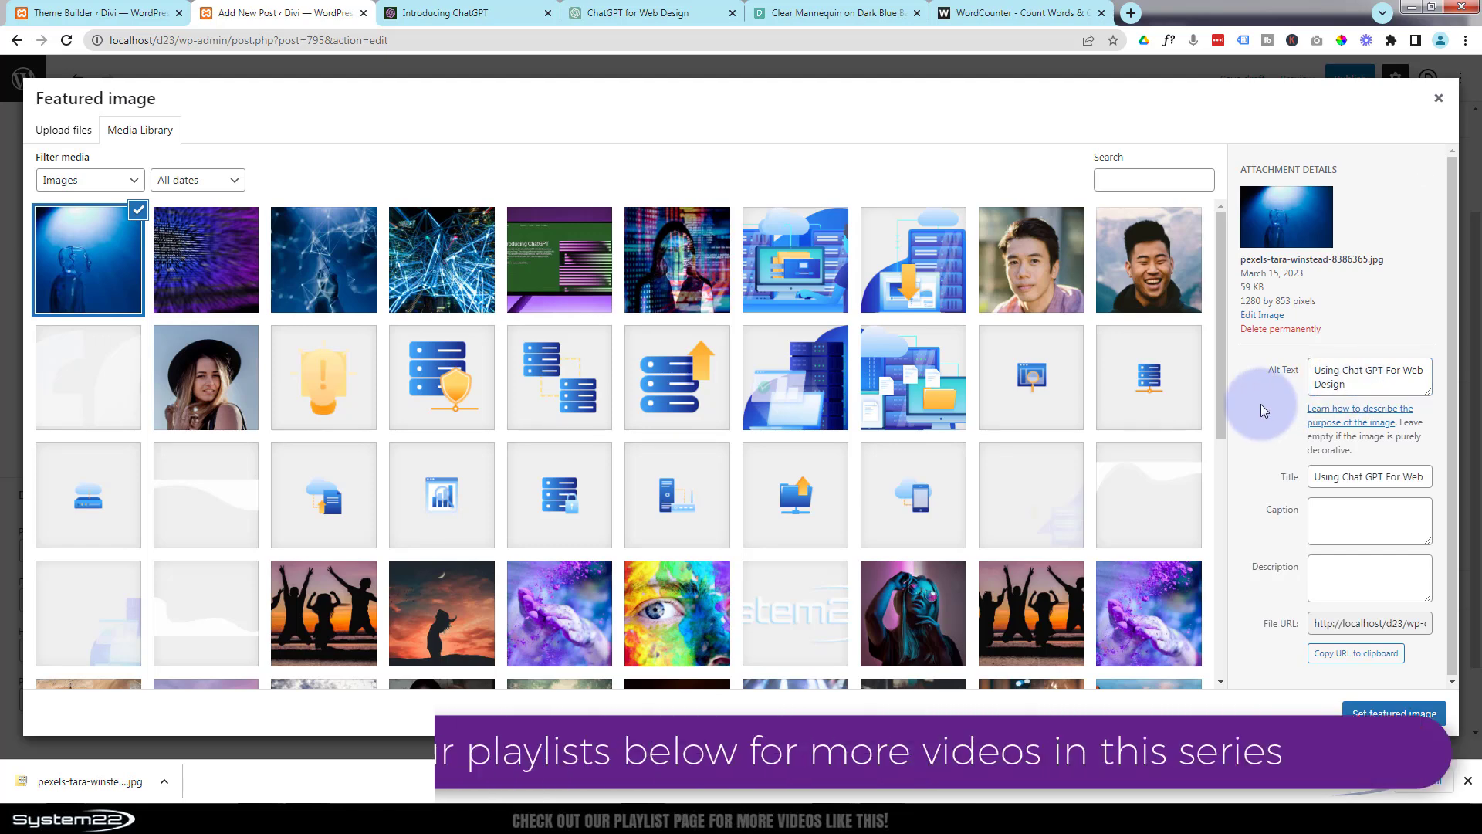
left_click(1402, 485)
left_click(1342, 478)
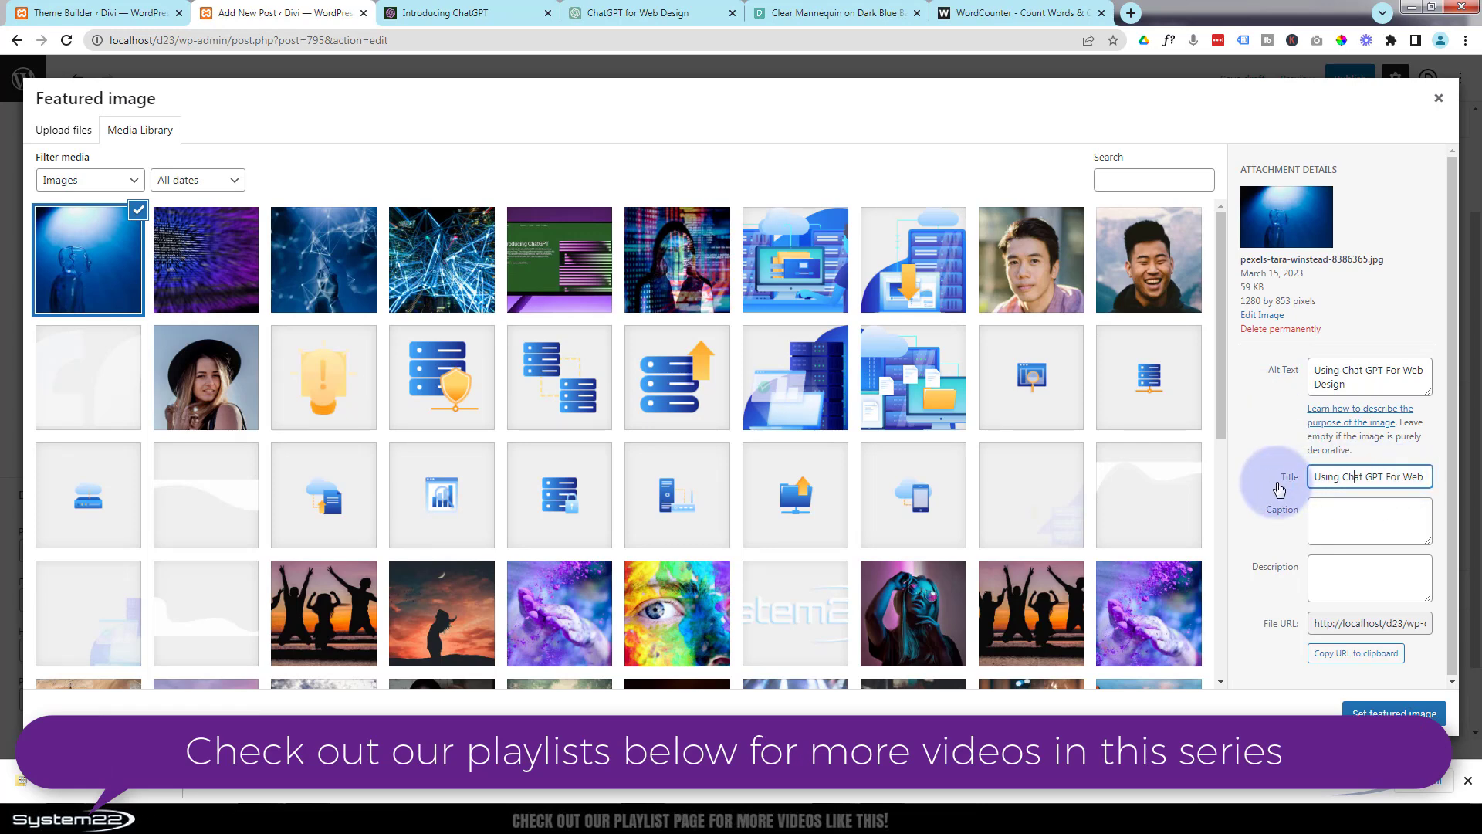
Set the mannequin photo as the featured image and add a new post category named "A.I.".
left_click(1367, 711)
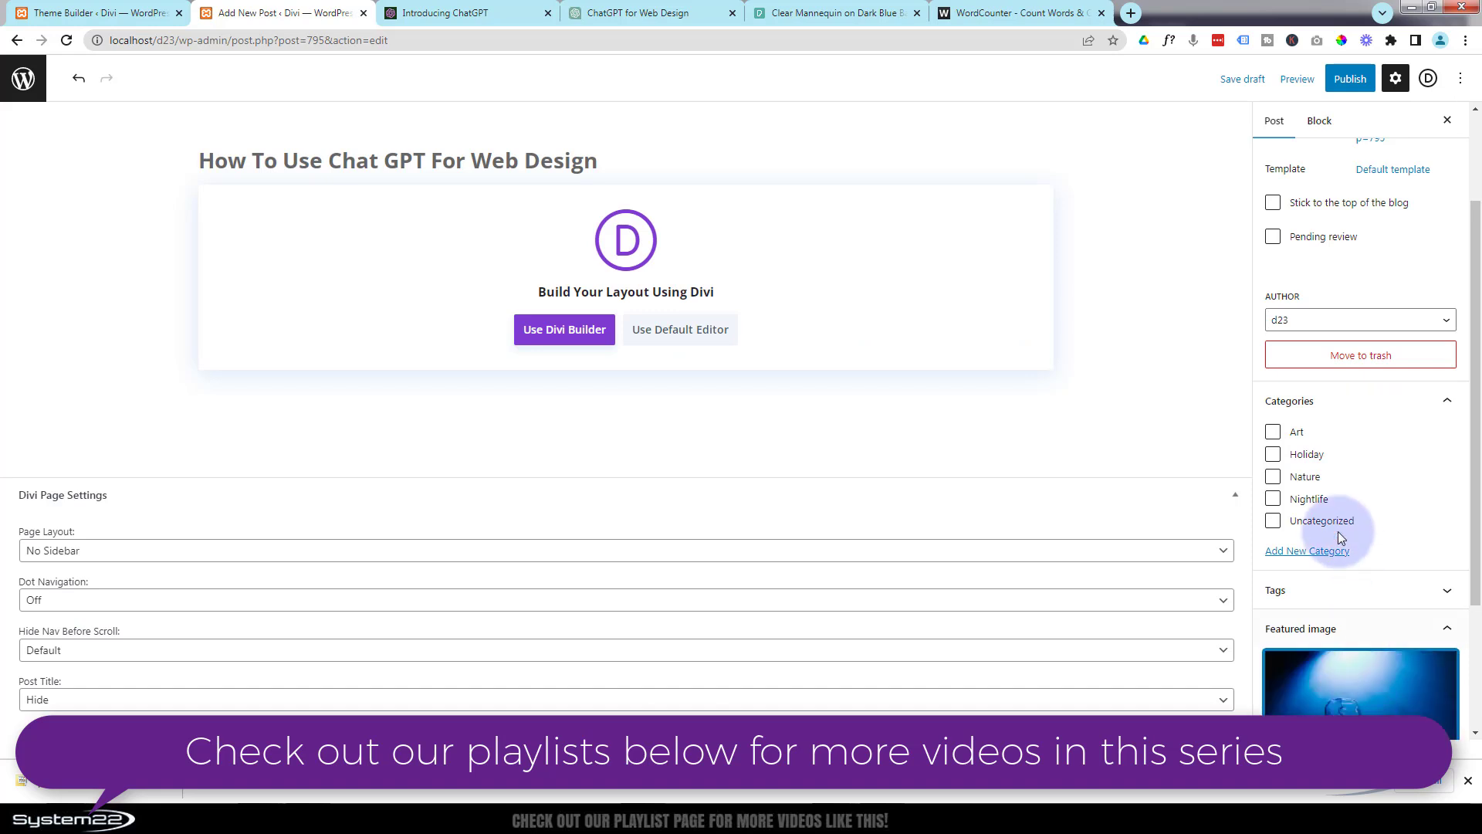
left_click(1289, 550)
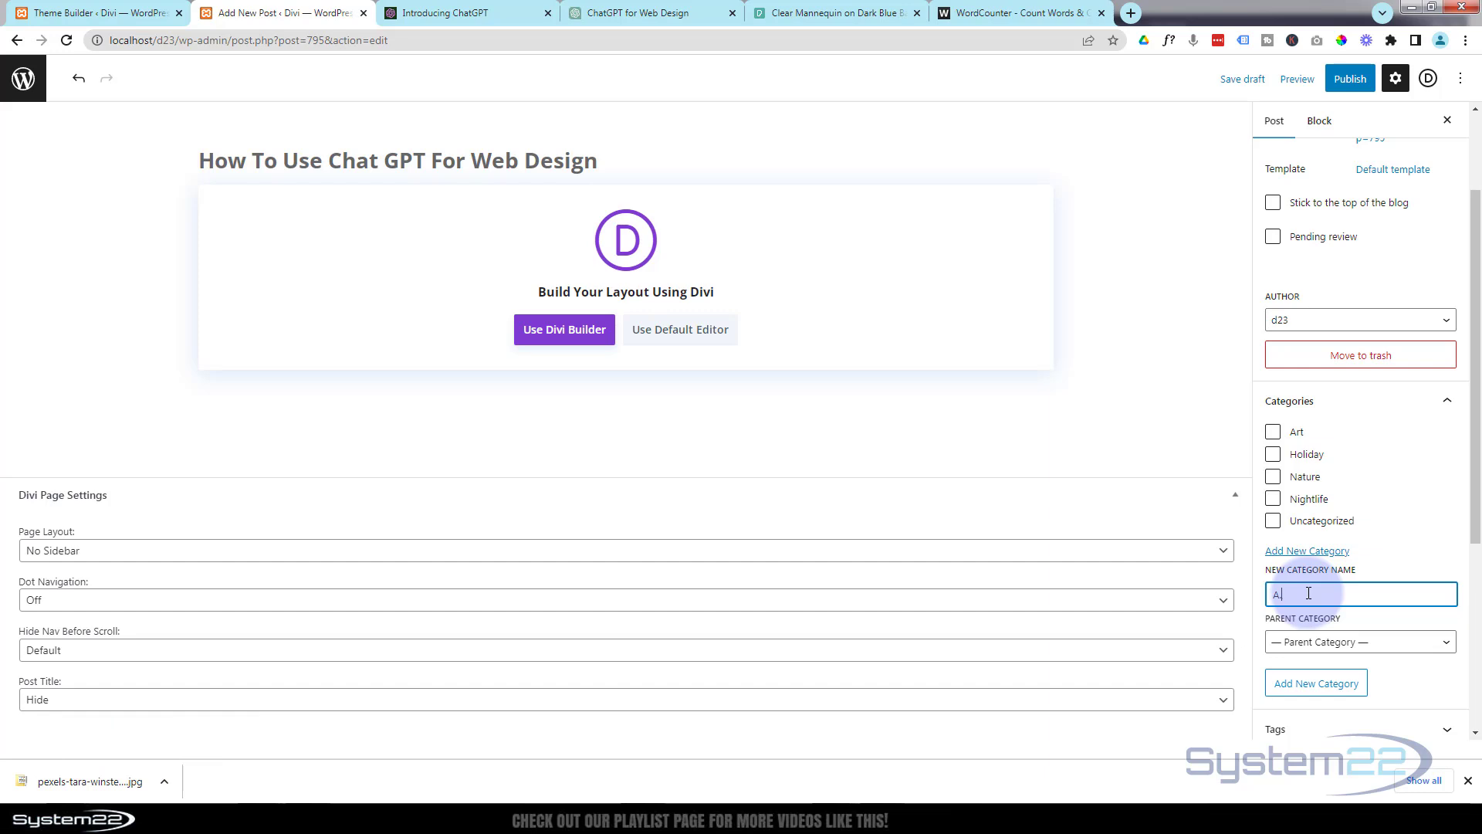
type("A.I.")
left_click(1317, 684)
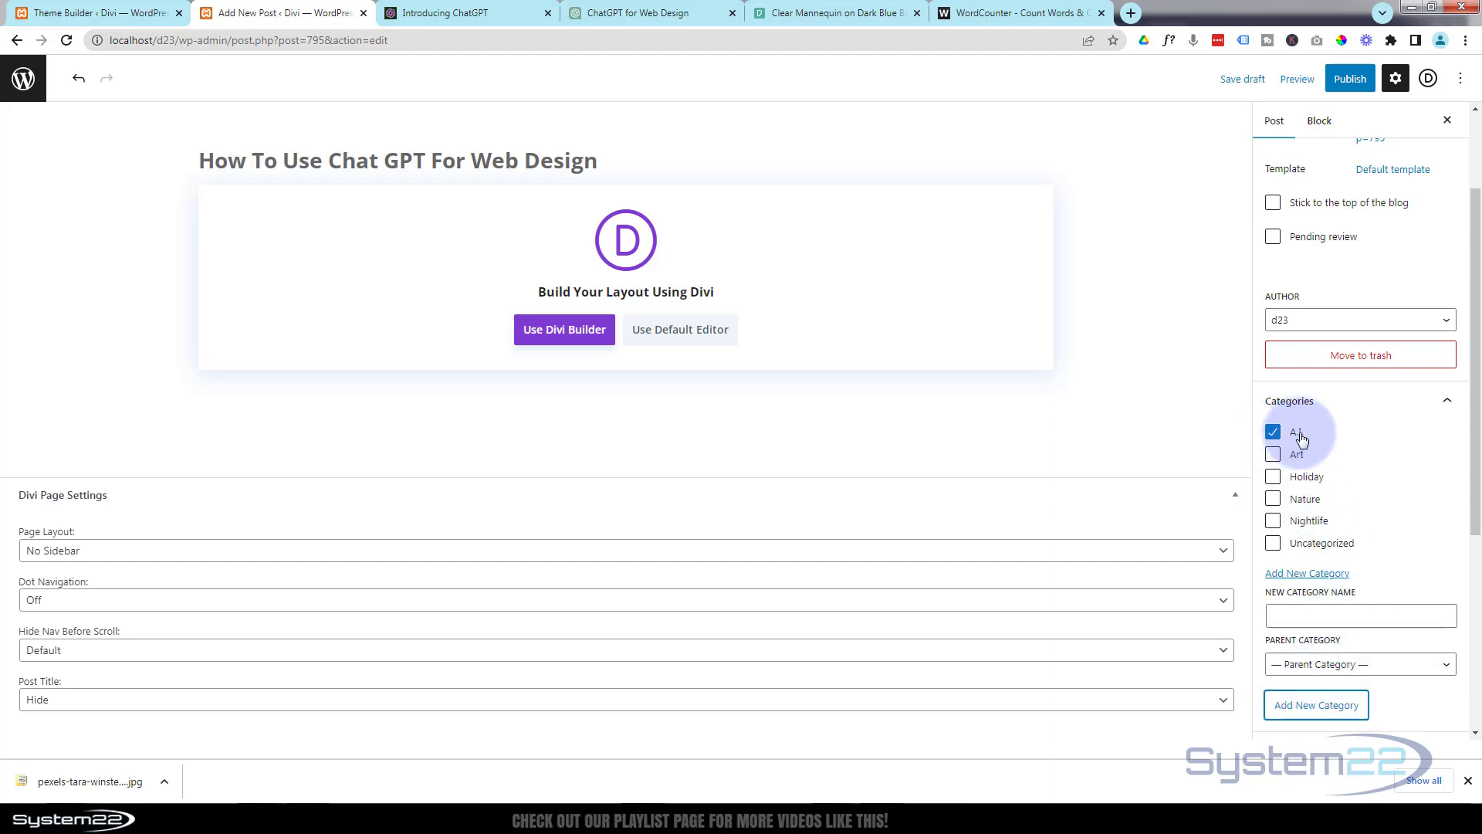
scroll(1352, 459, "up", 3)
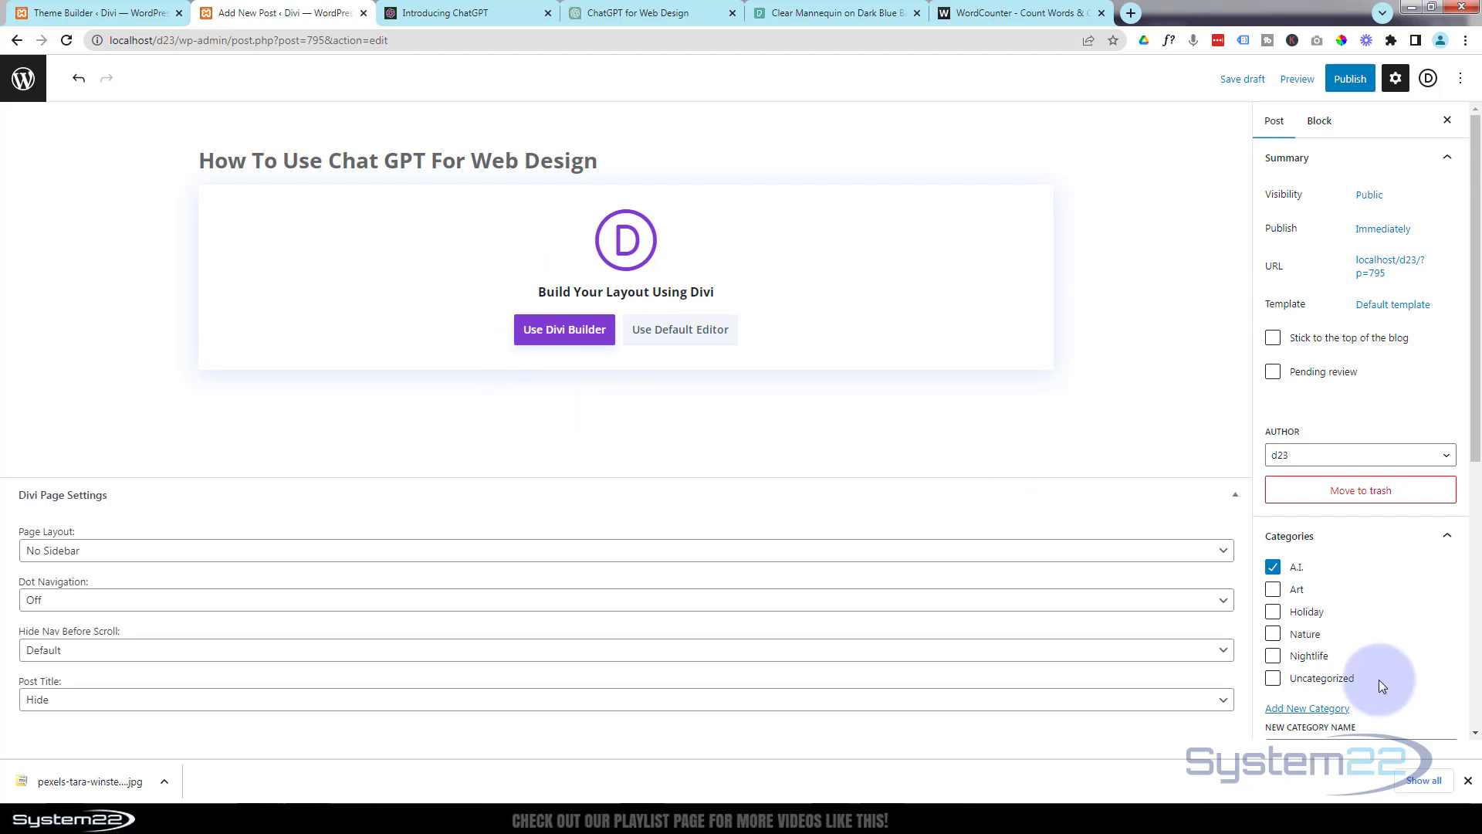
scroll(1381, 687, "down", 5)
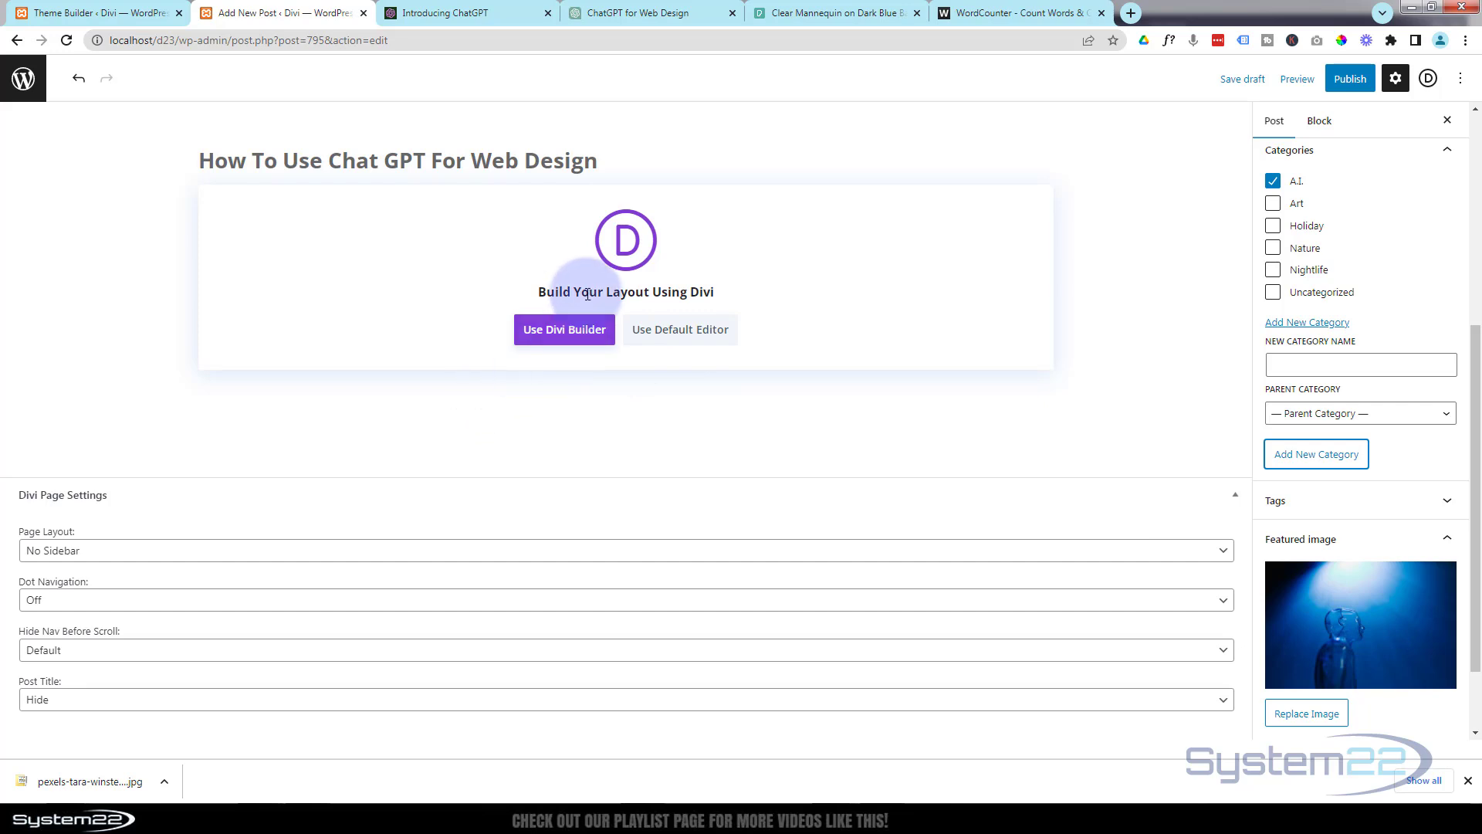
Open the post in the Divi Builder and choose to build the layout from scratch, dismissing the browser's download bar.
left_click(556, 331)
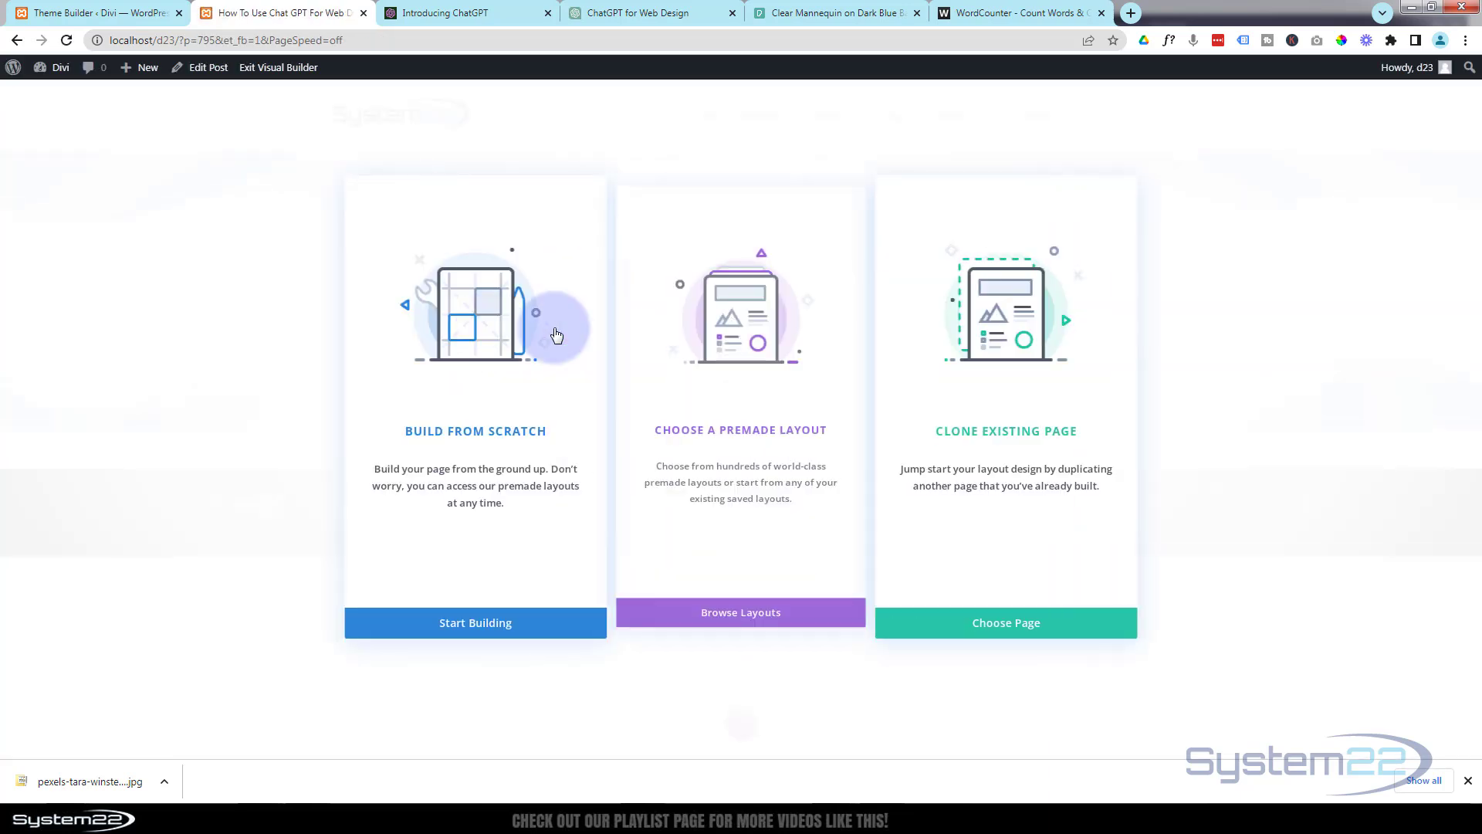
left_click(1467, 780)
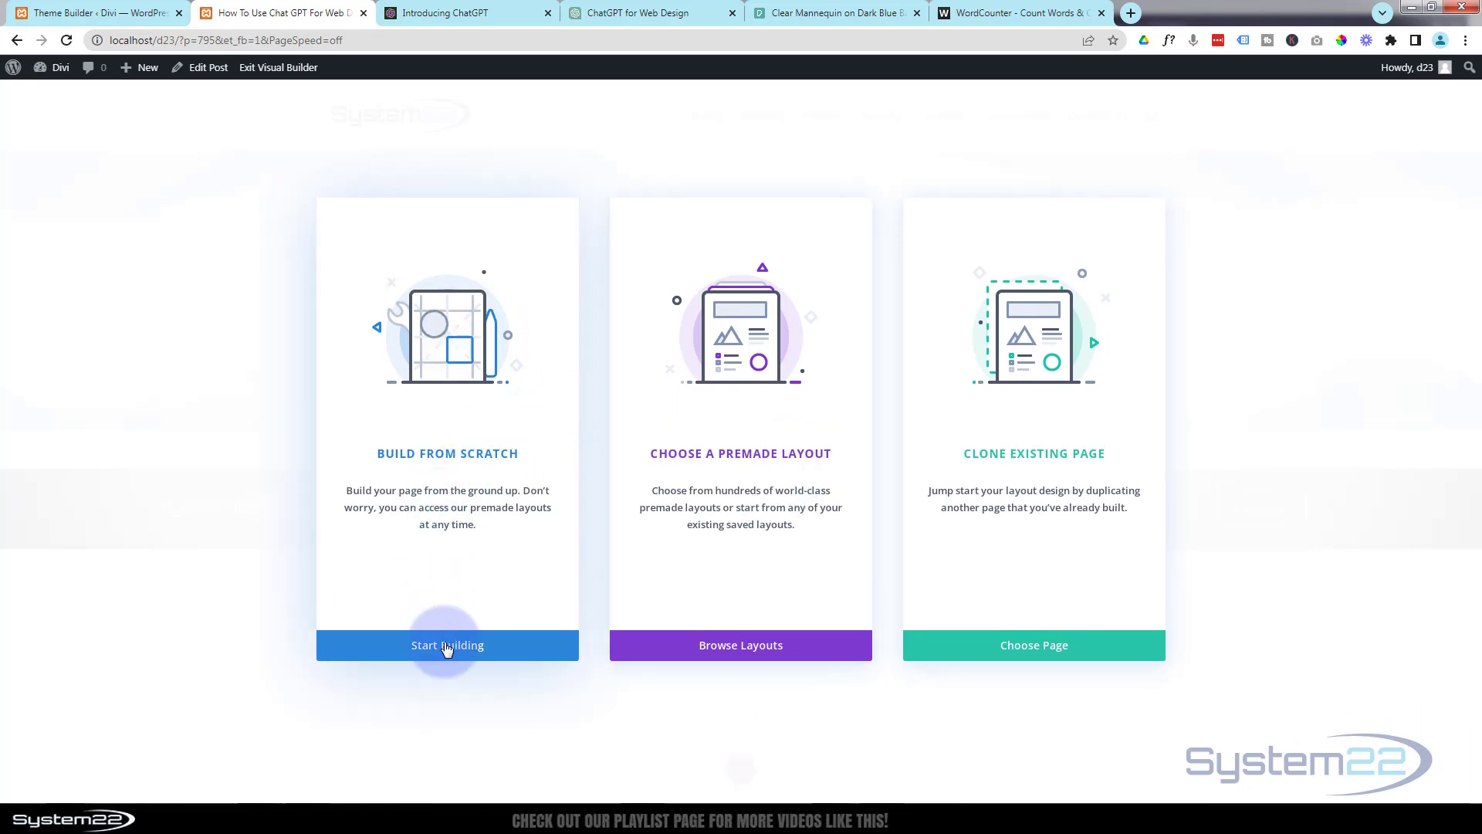
left_click(444, 645)
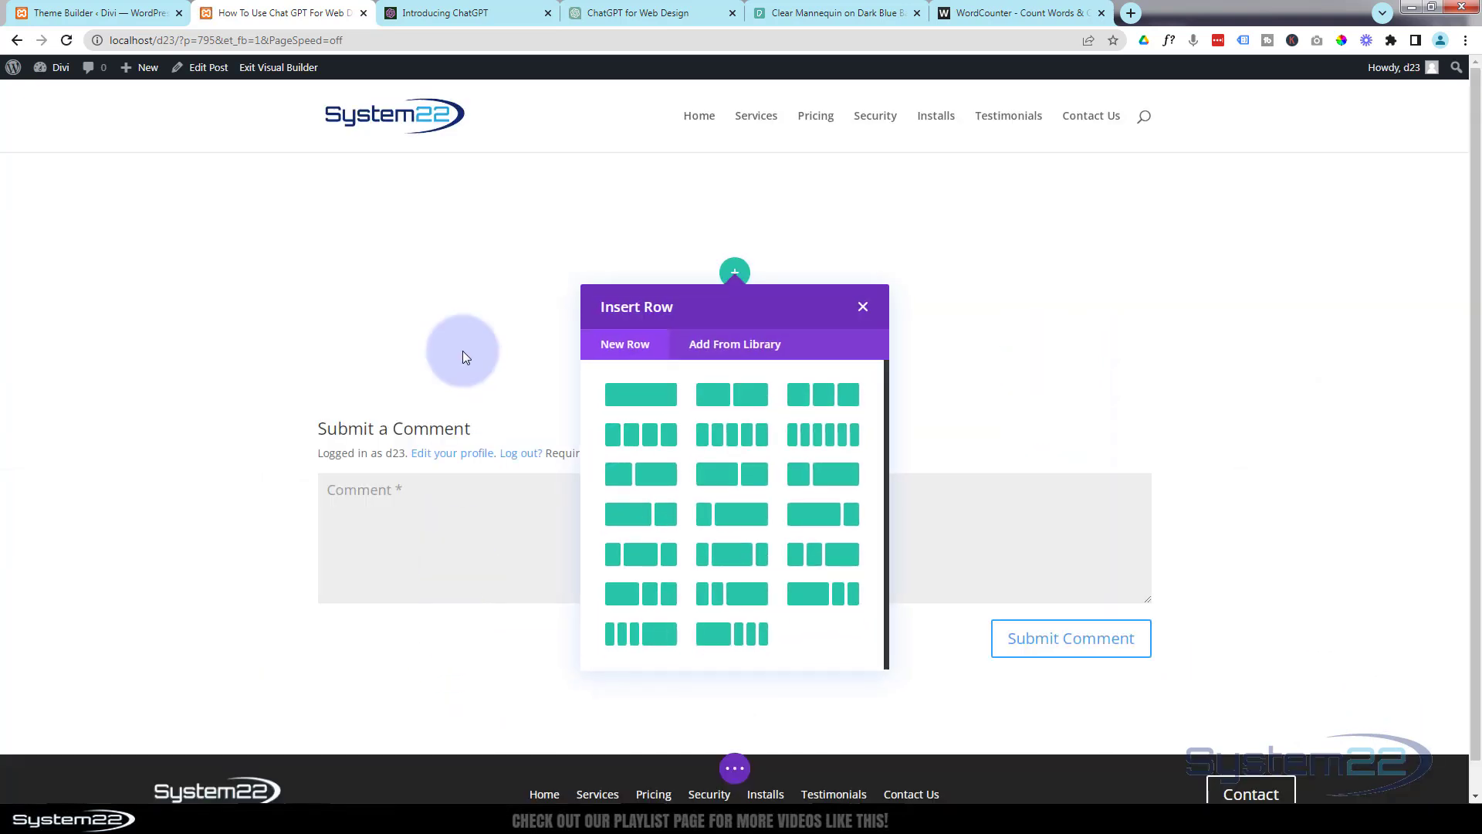
Insert a single-column row and add a Text module to it.
left_click(629, 397)
scroll(785, 512, "down", 3)
scroll(786, 512, "down", 5)
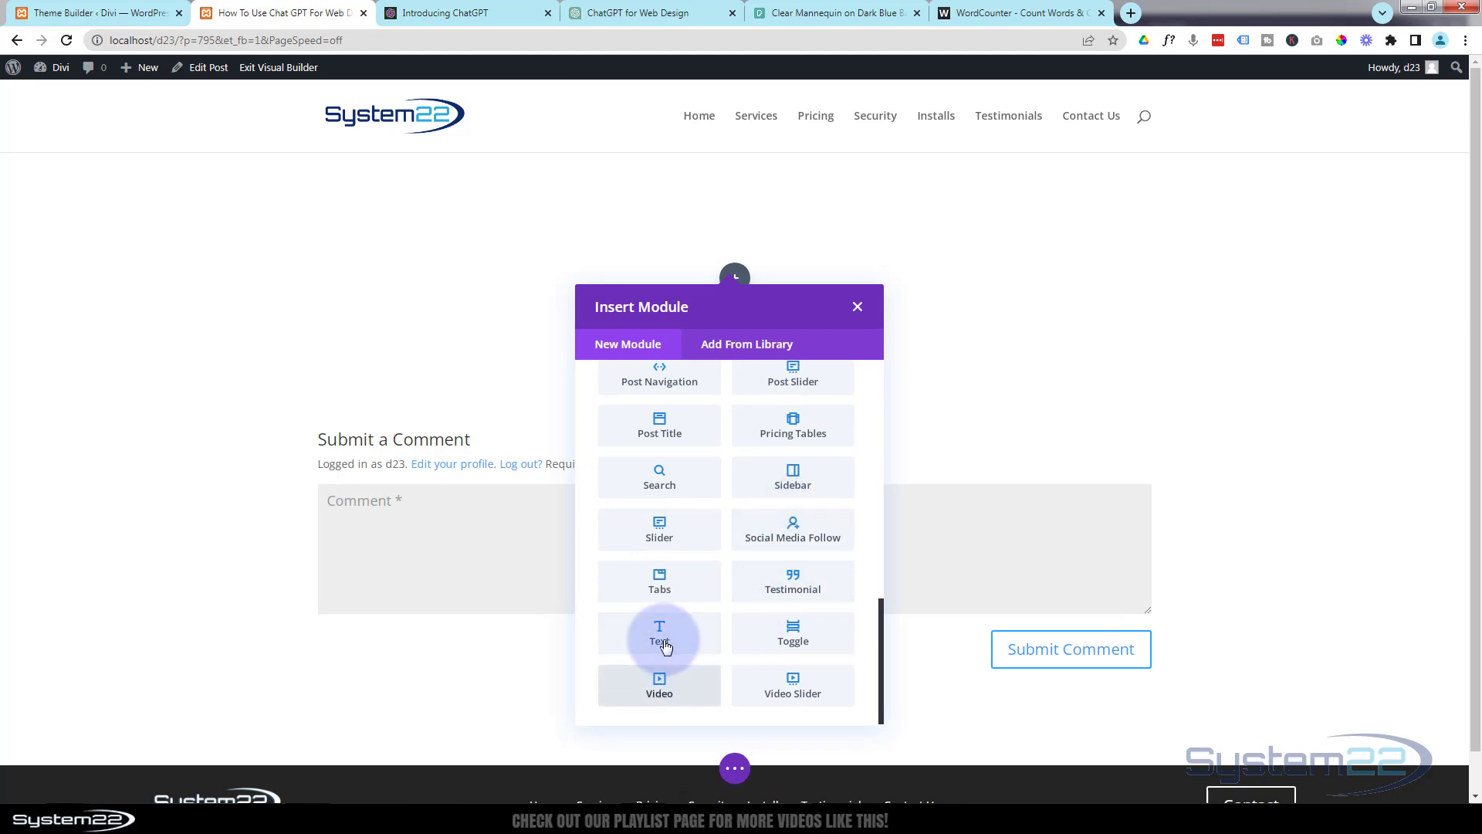
left_click(662, 637)
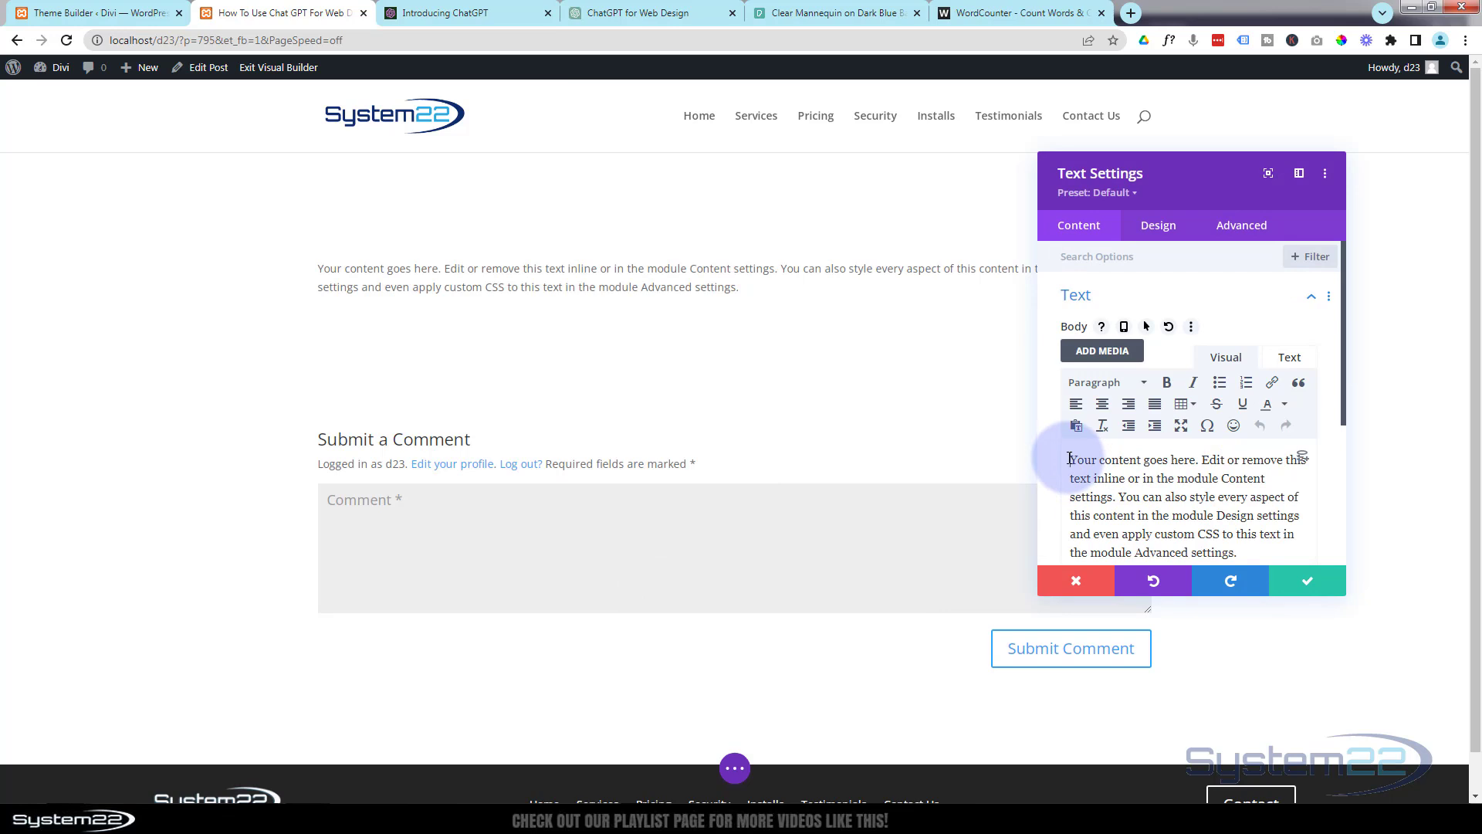
Replace the module's placeholder text with "Using Chat GPT For Web Design" and format it as Heading 2.
key("ctrl+a")
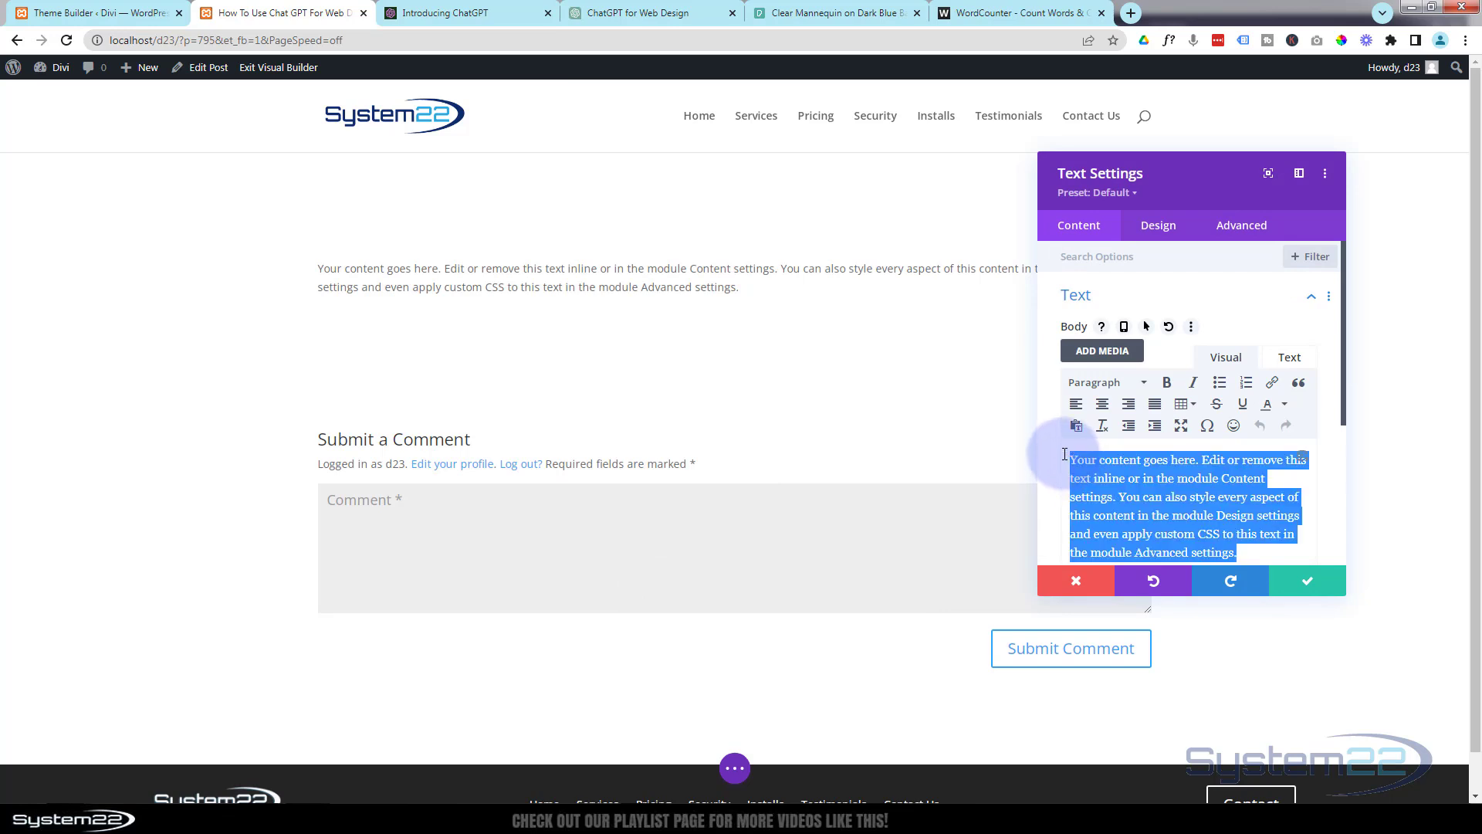
key("BackSpace")
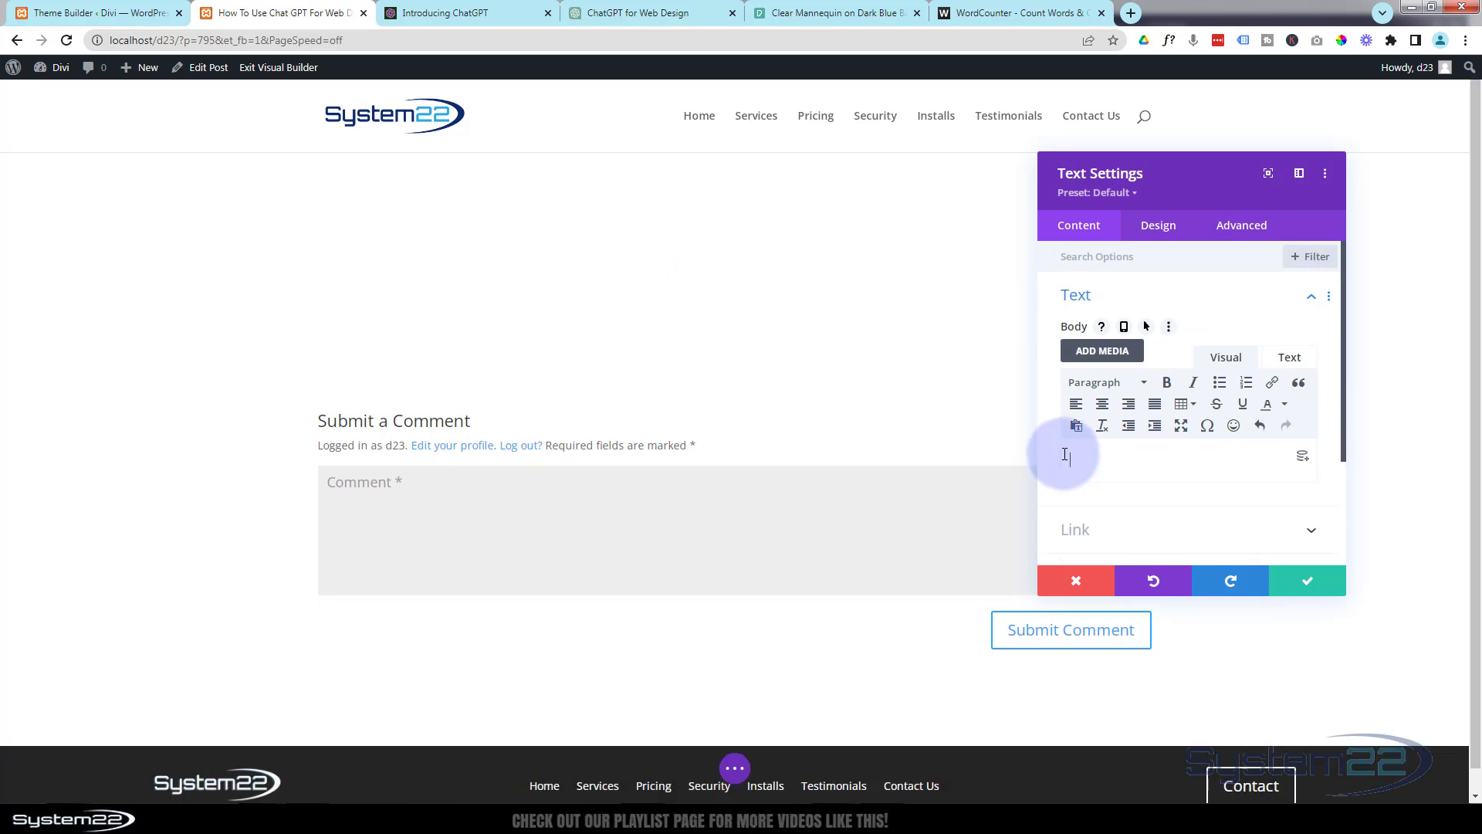
type("Using Chat GPT For Web Design")
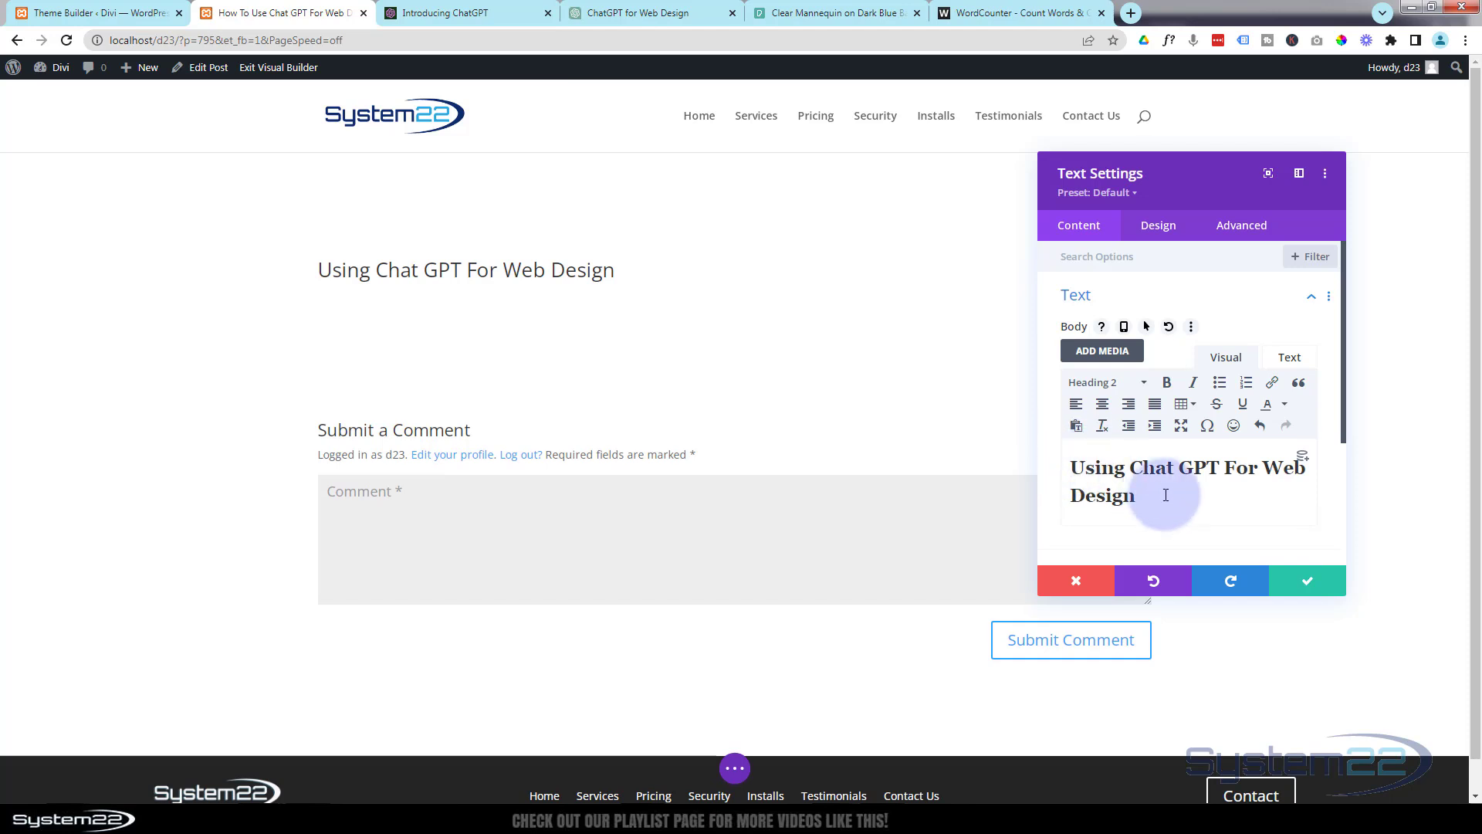
left_click_drag(1136, 495, 1075, 470)
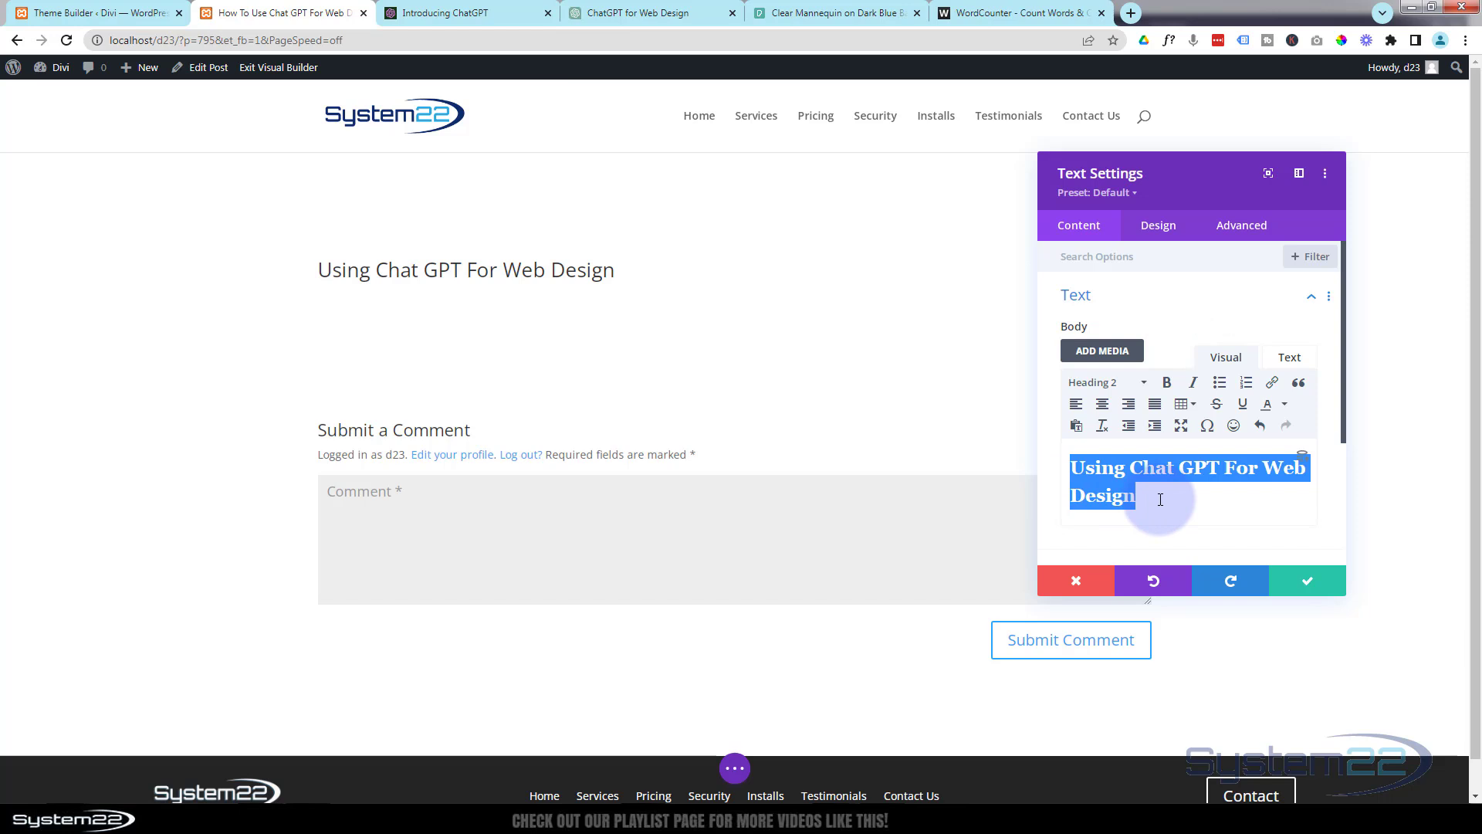
left_click(1102, 385)
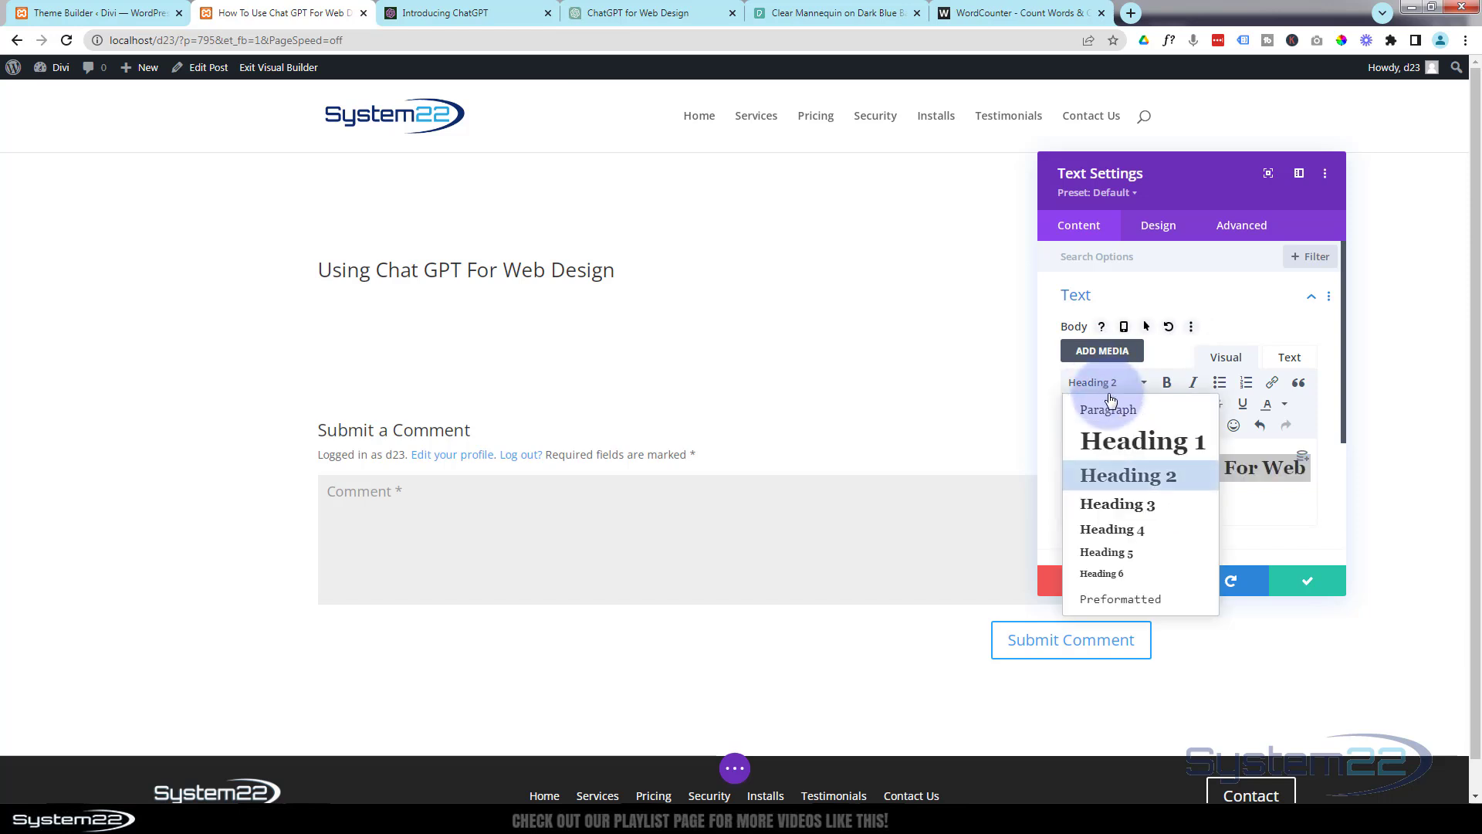
left_click(1115, 479)
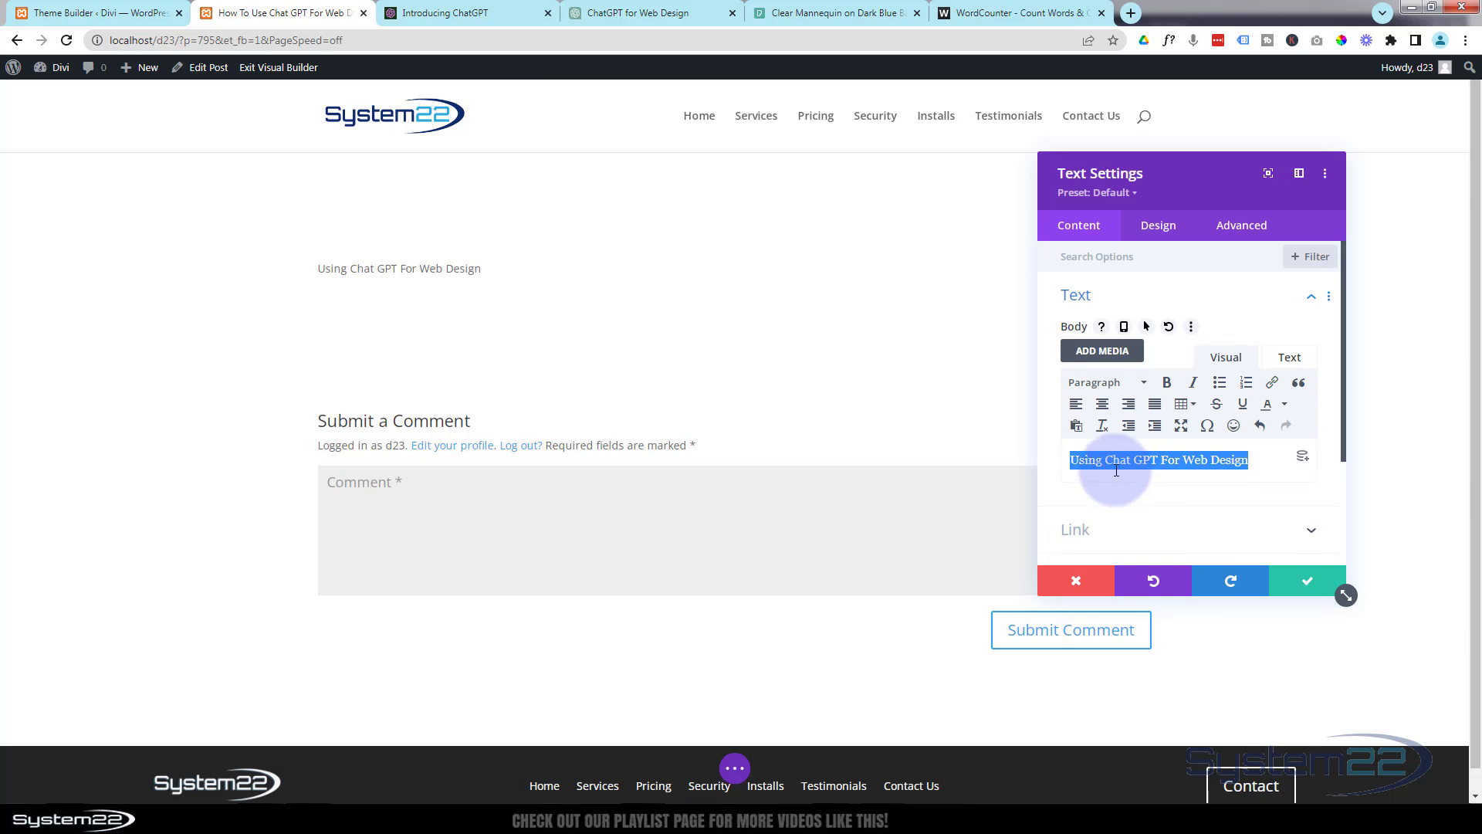
left_click(1102, 384)
left_click(1108, 476)
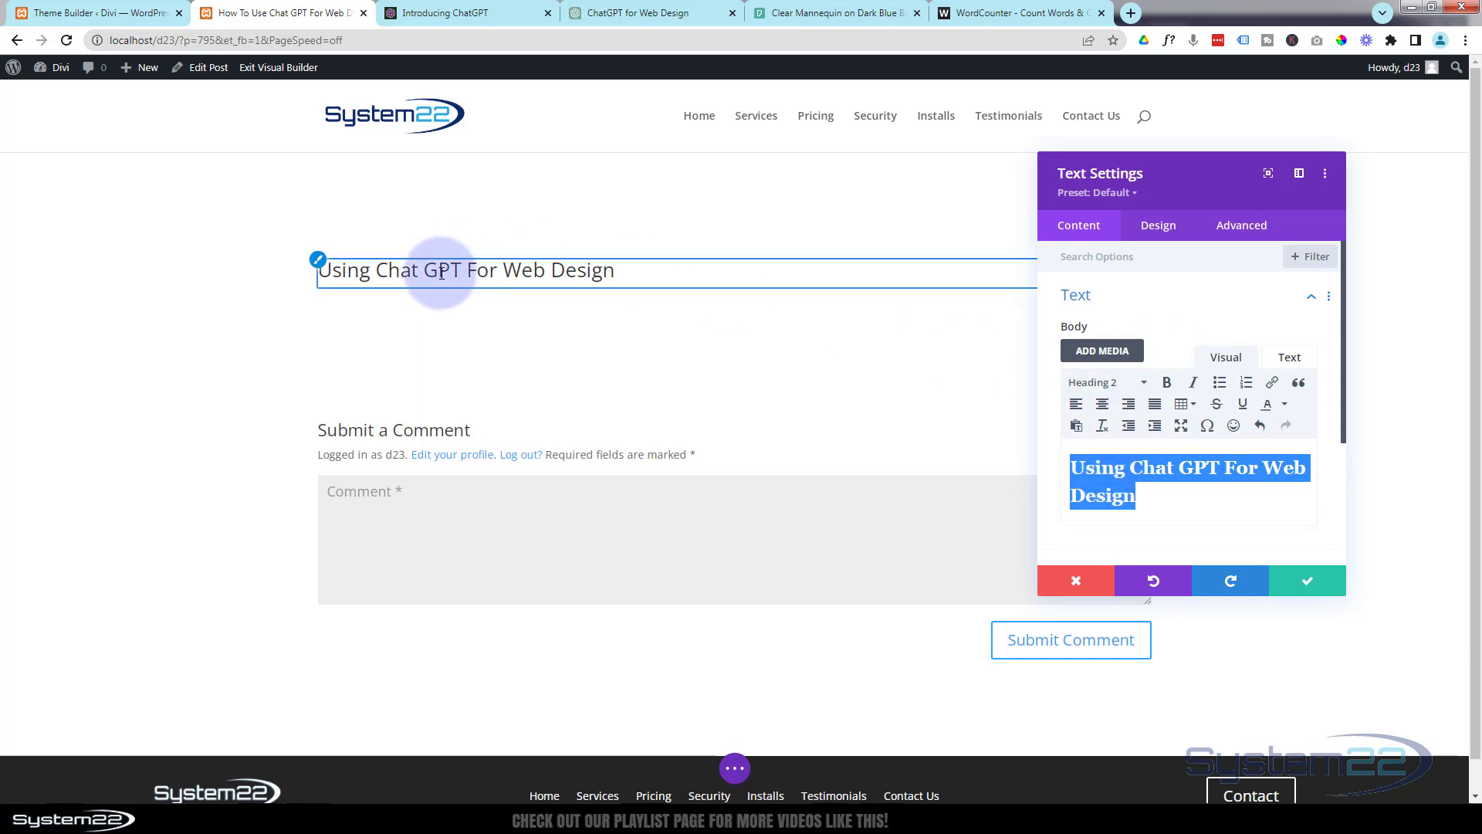
Style the Heading 2 text as Semi Bold, blue and centered, and save the Text module.
left_click(318, 261)
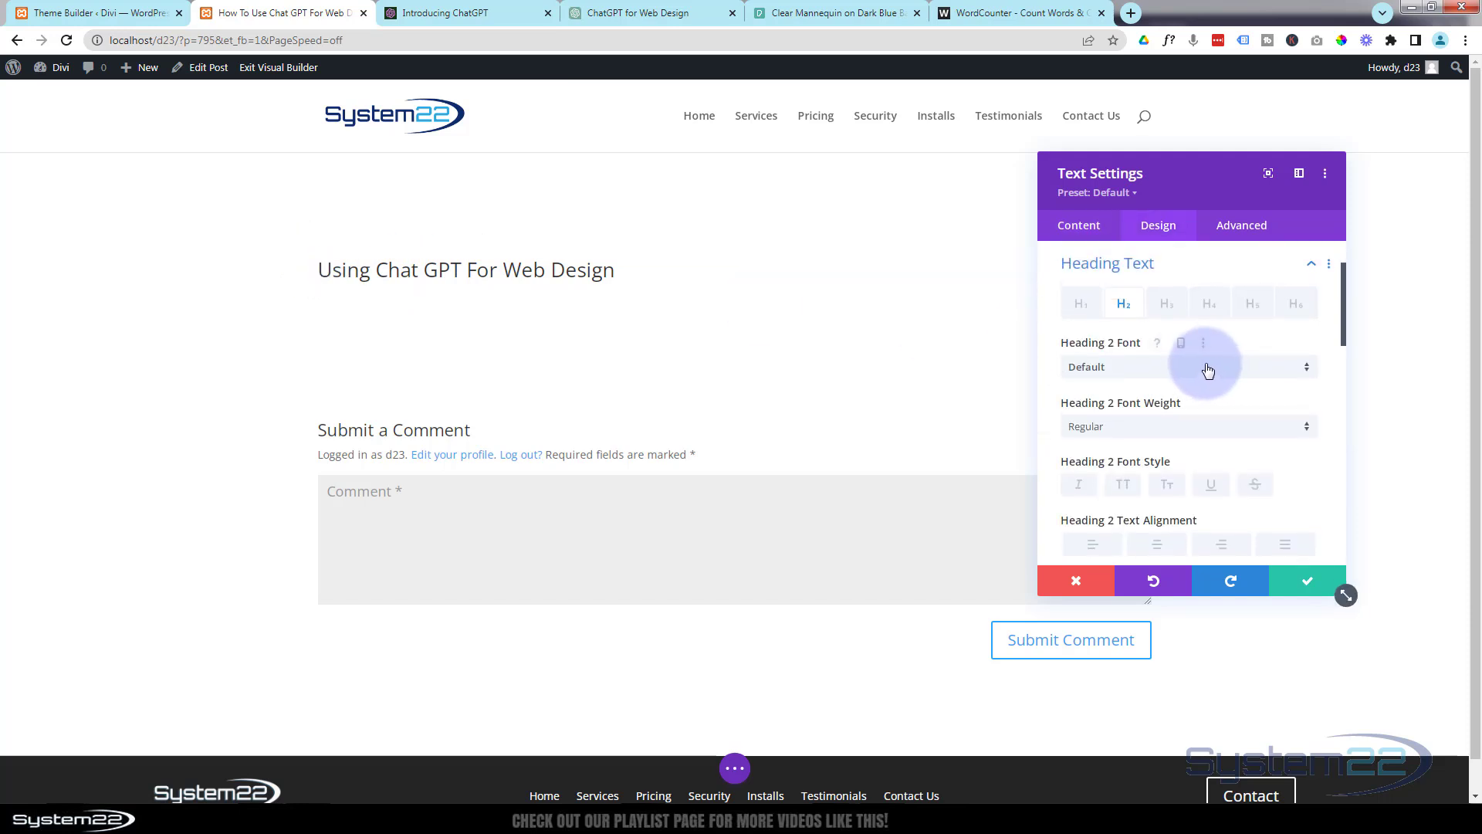
scroll(1209, 372, "down", 2)
left_click(1136, 276)
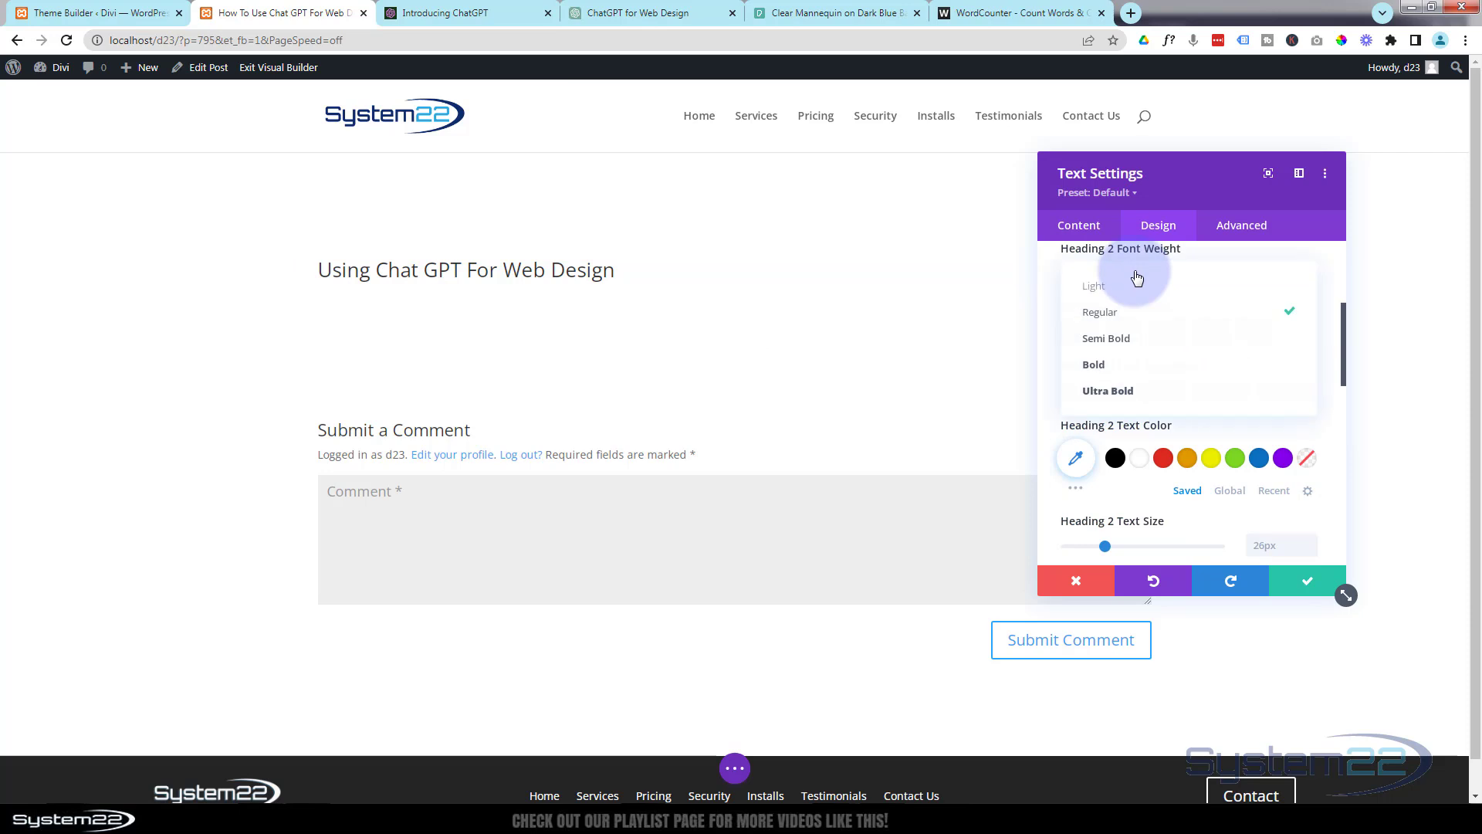
left_click(1123, 340)
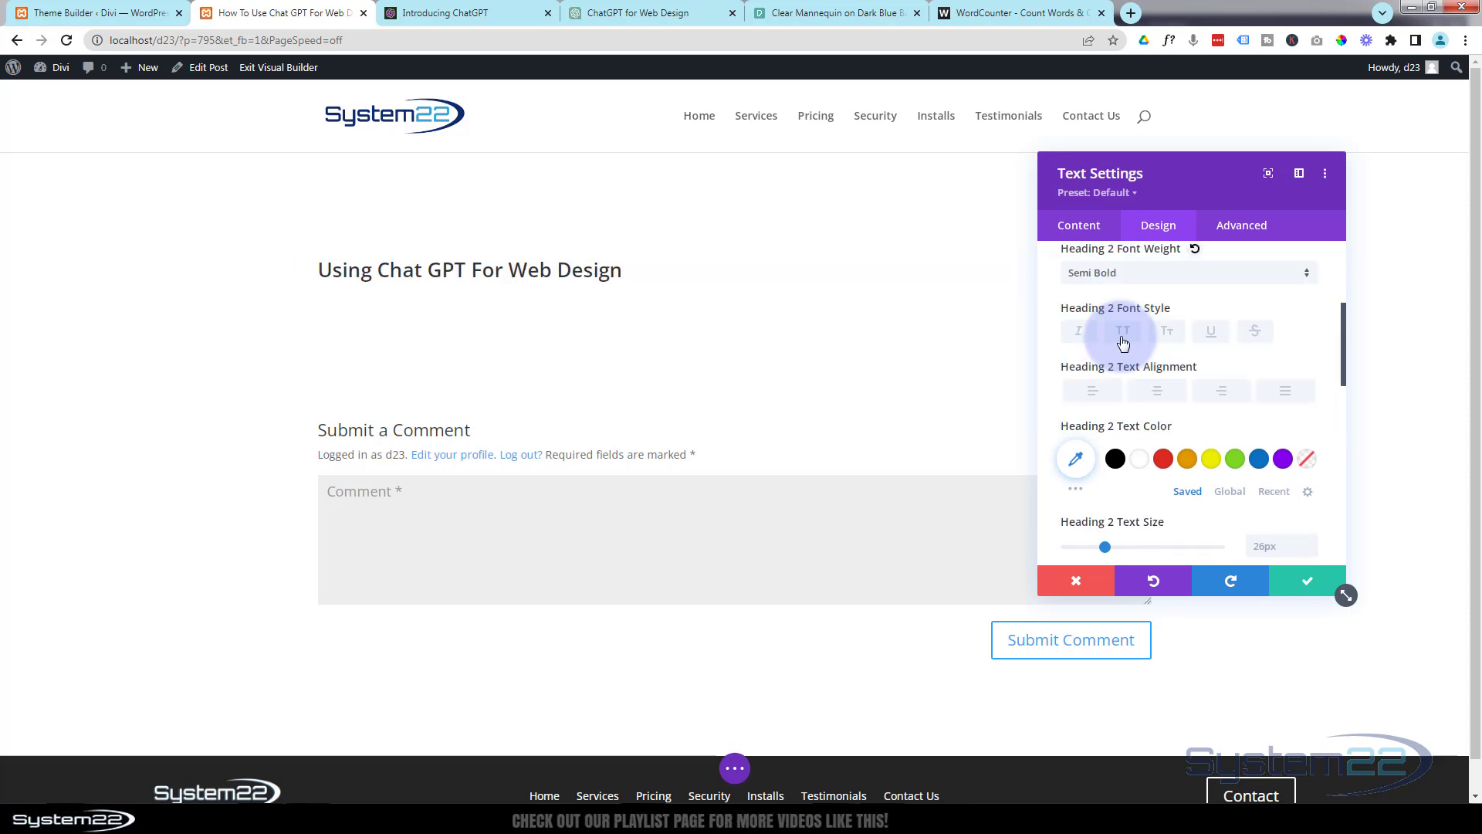
left_click(1259, 460)
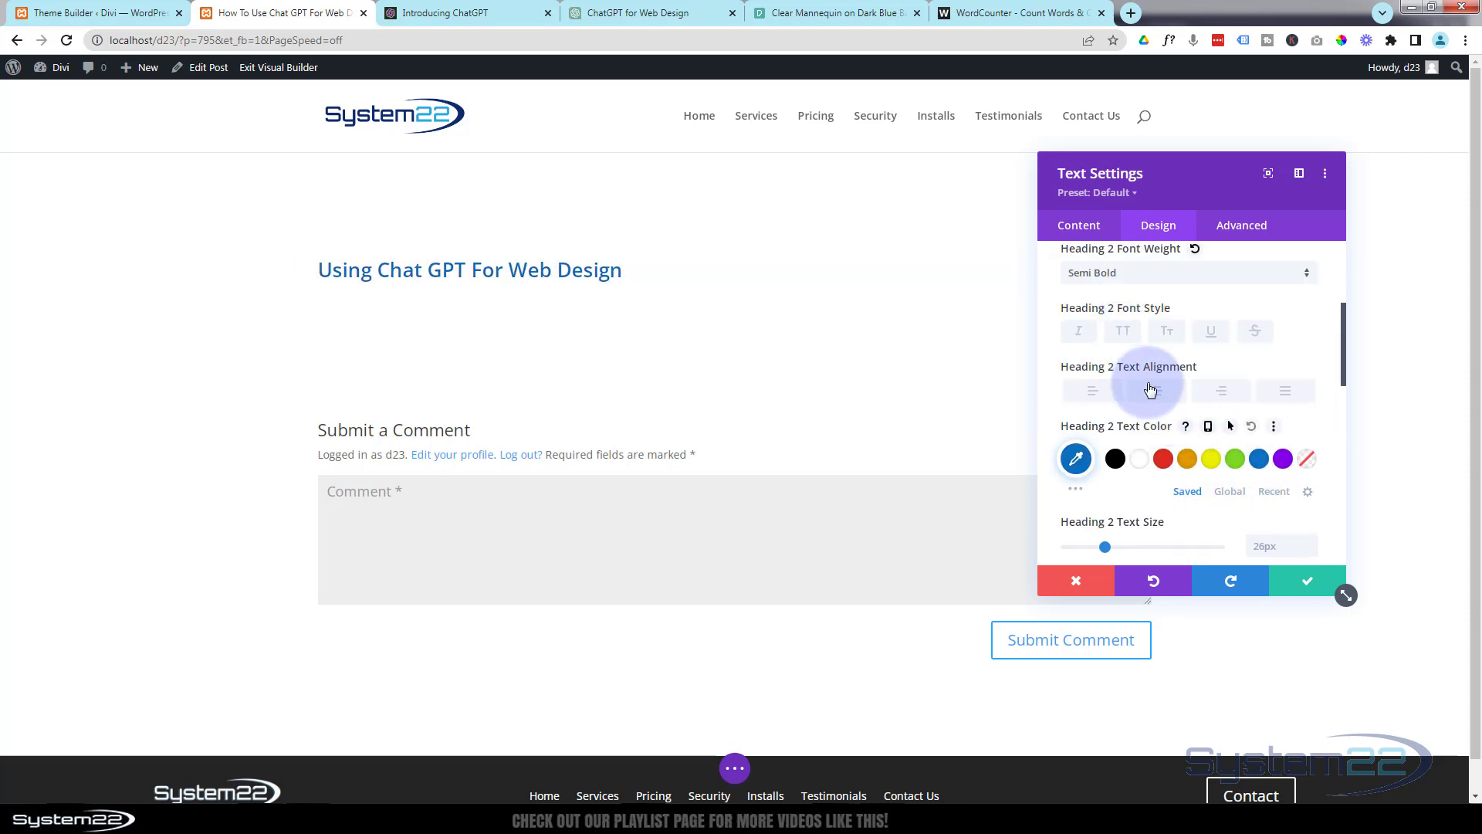
left_click(1160, 393)
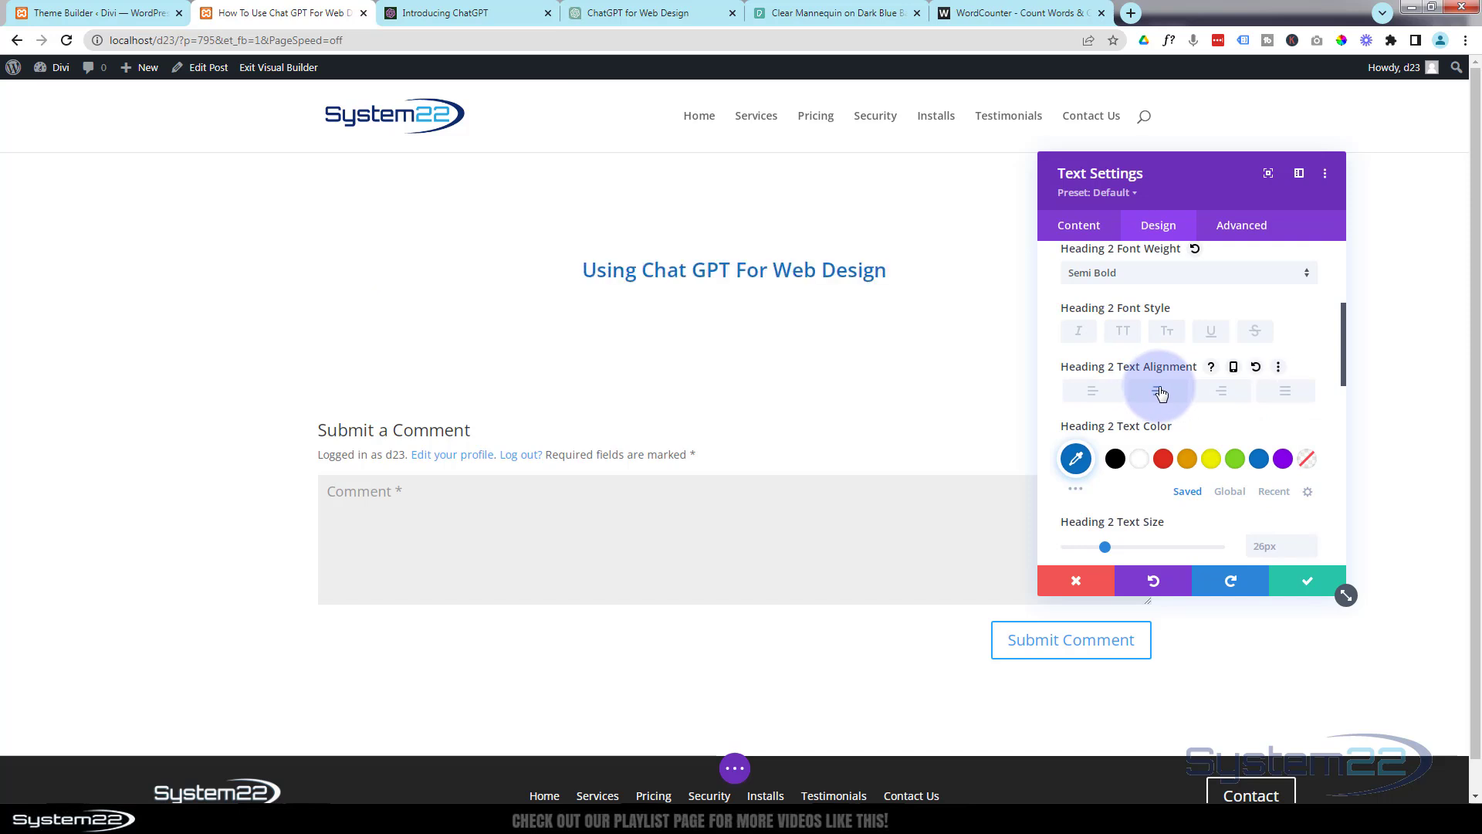
left_click(1305, 581)
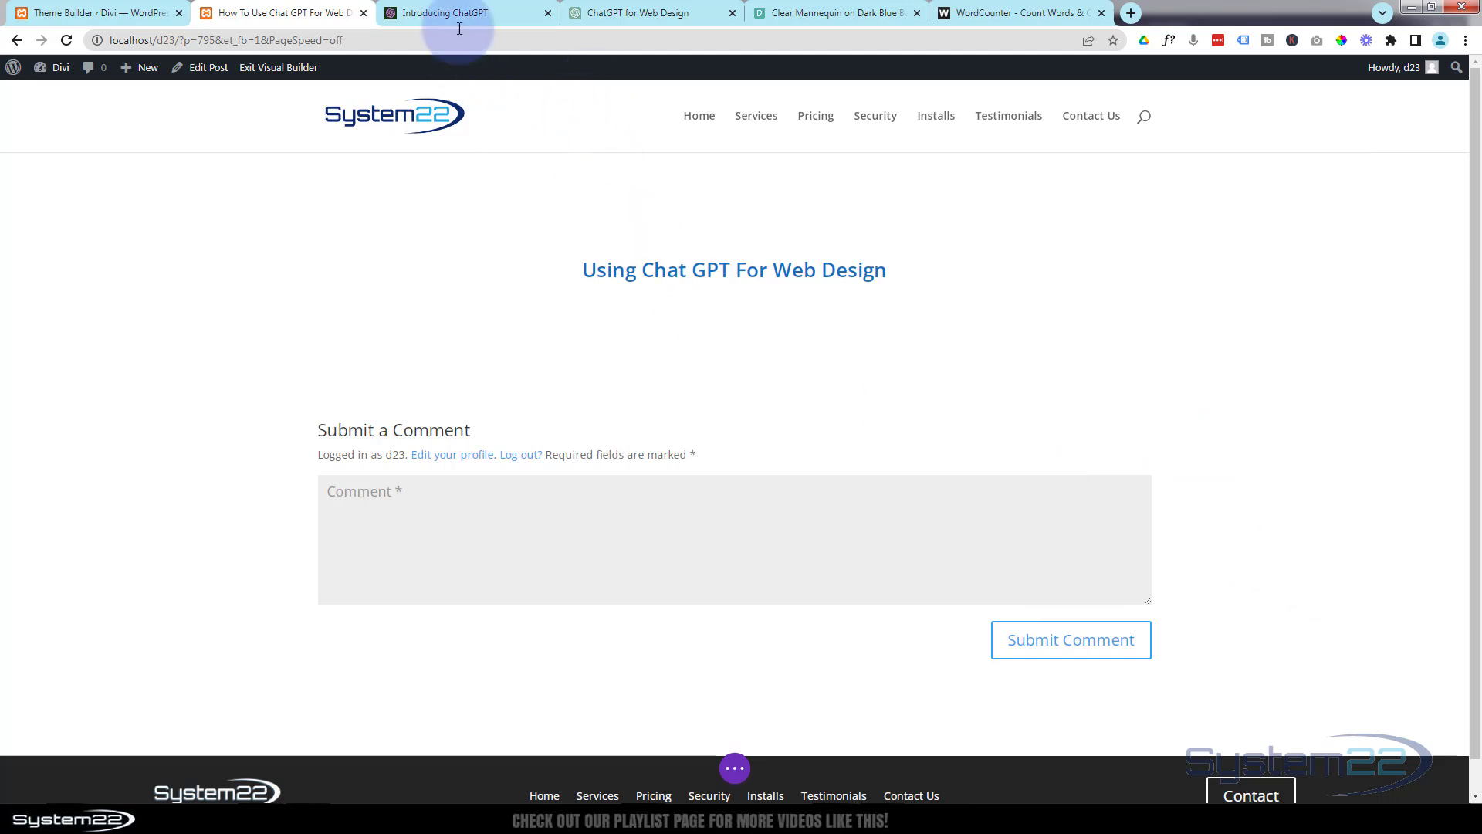
Switch to the ChatGPT for Web Design chat and copy its prompt asking for a 1000 word blog post article.
left_click(459, 12)
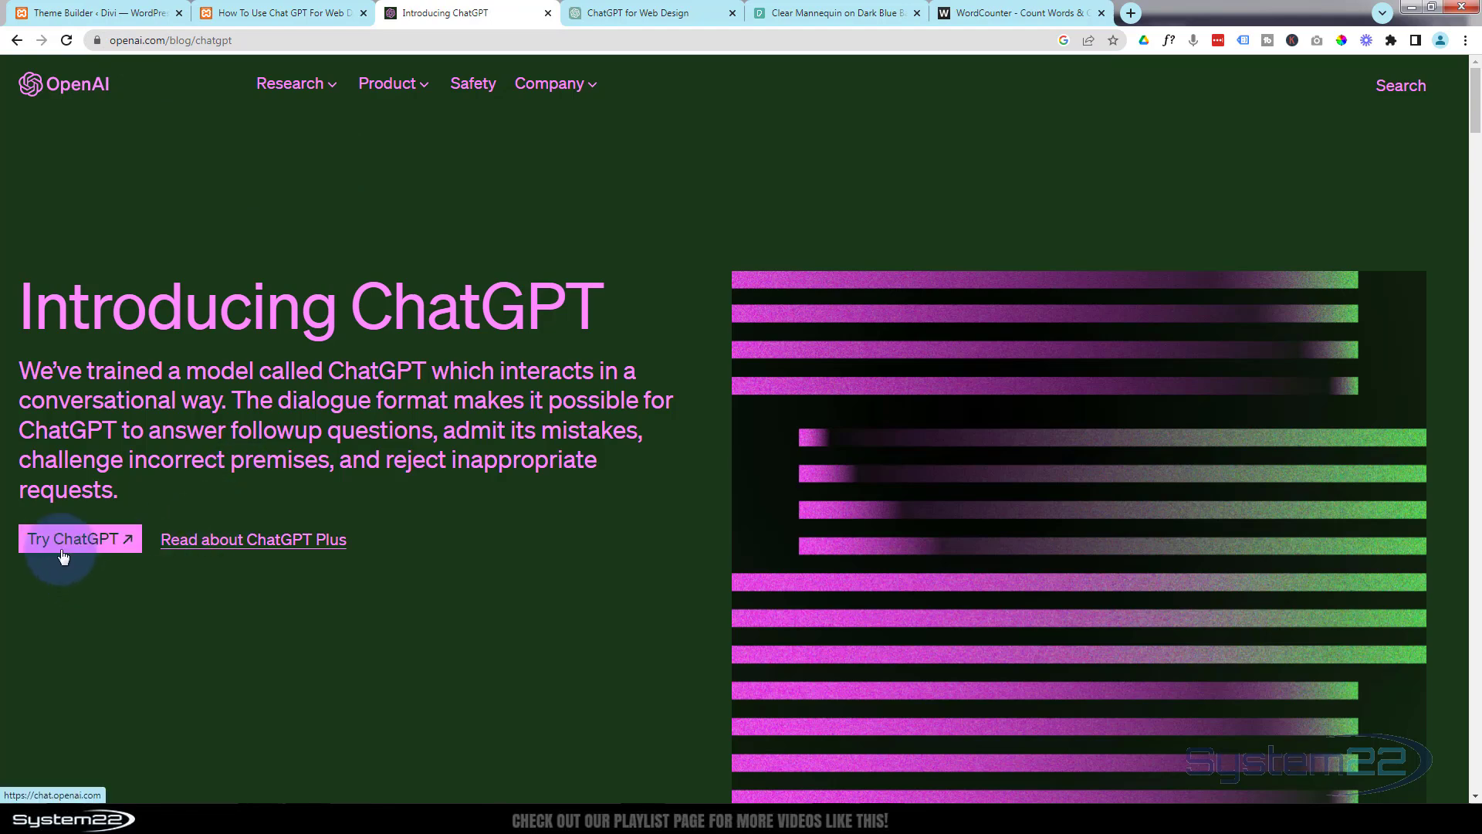
left_click(668, 11)
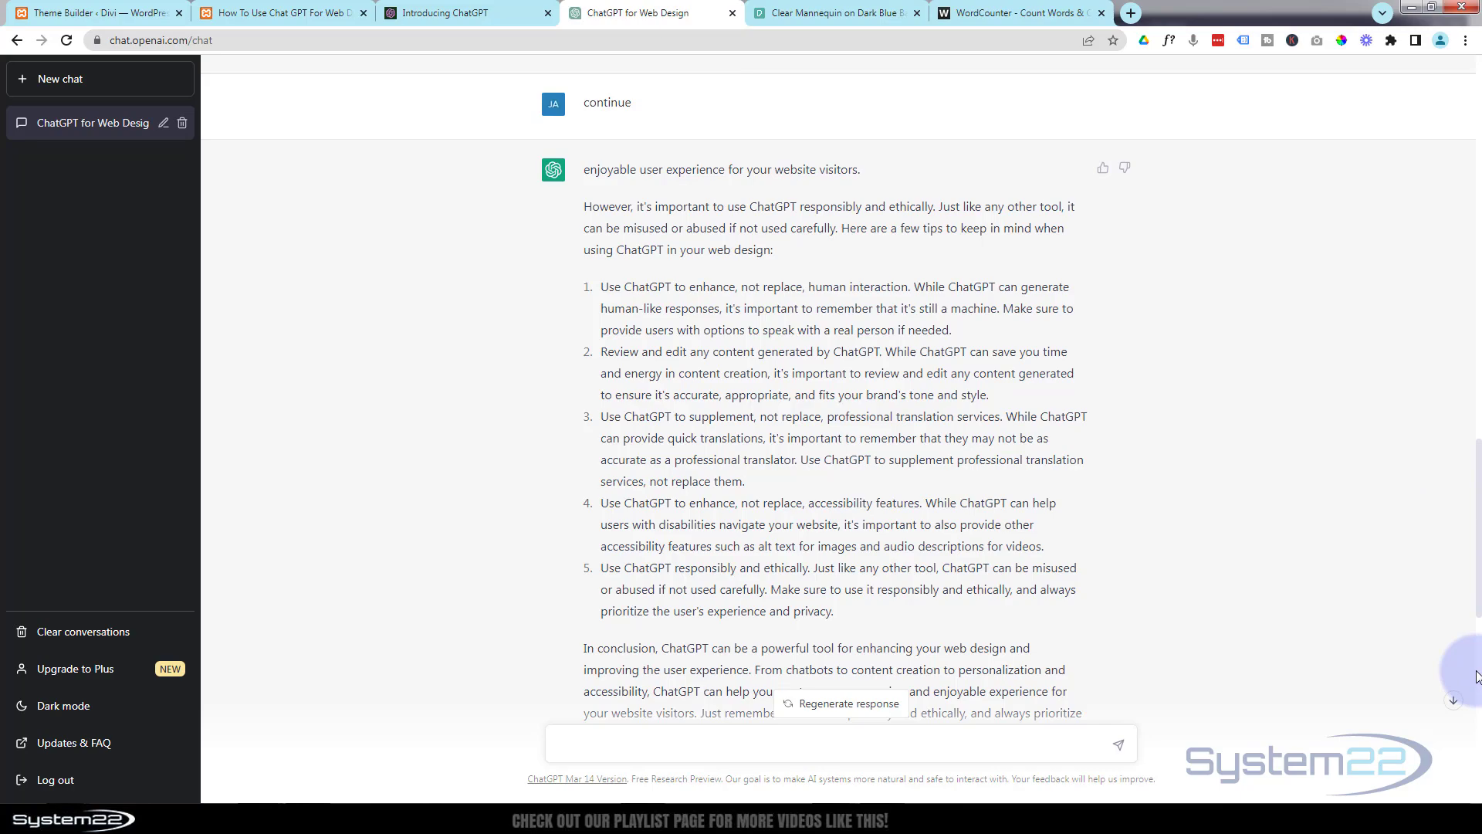
left_click_drag(1472, 568, 1458, 89)
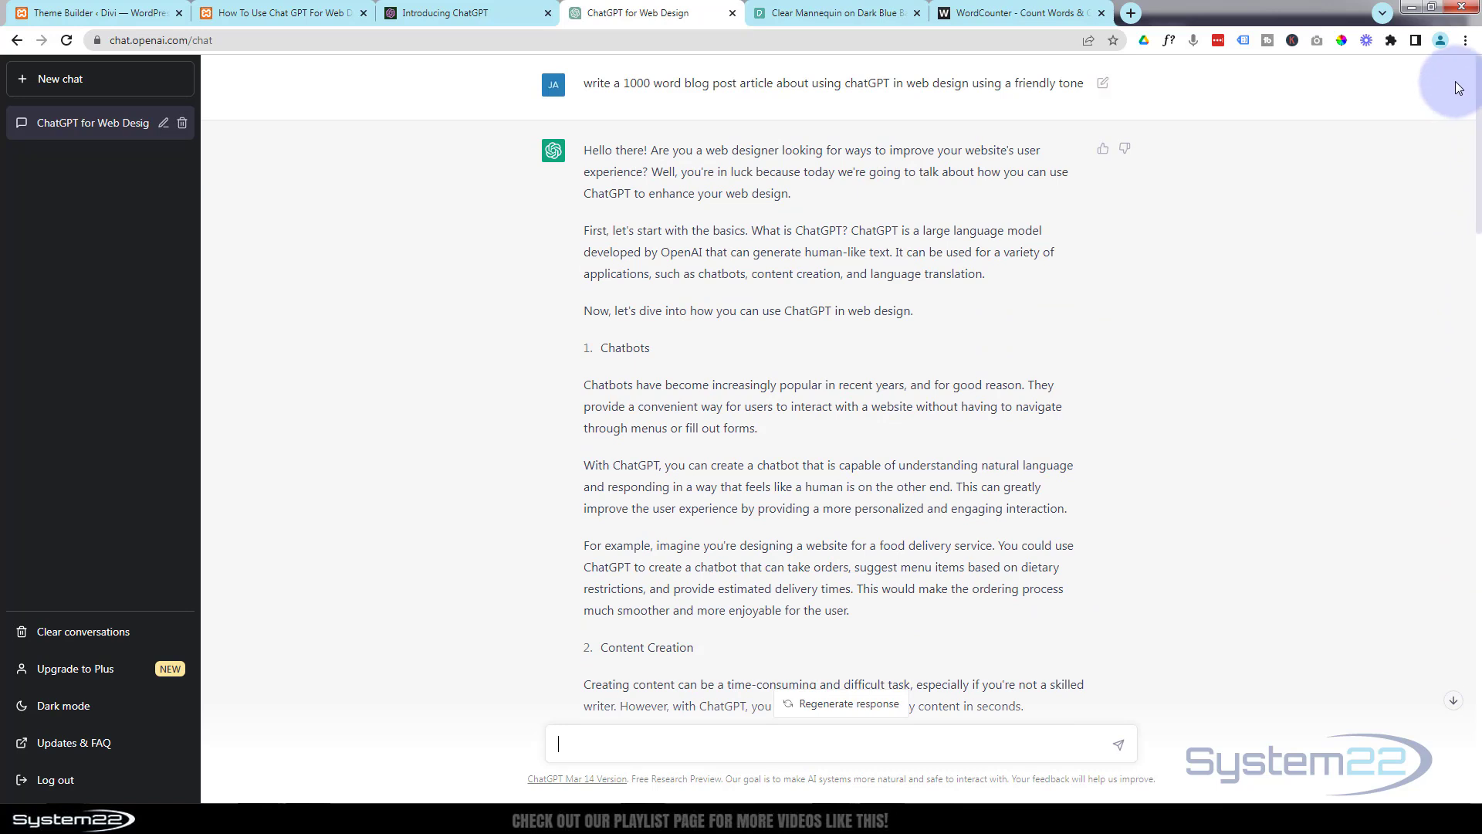
left_click_drag(588, 84, 1083, 83)
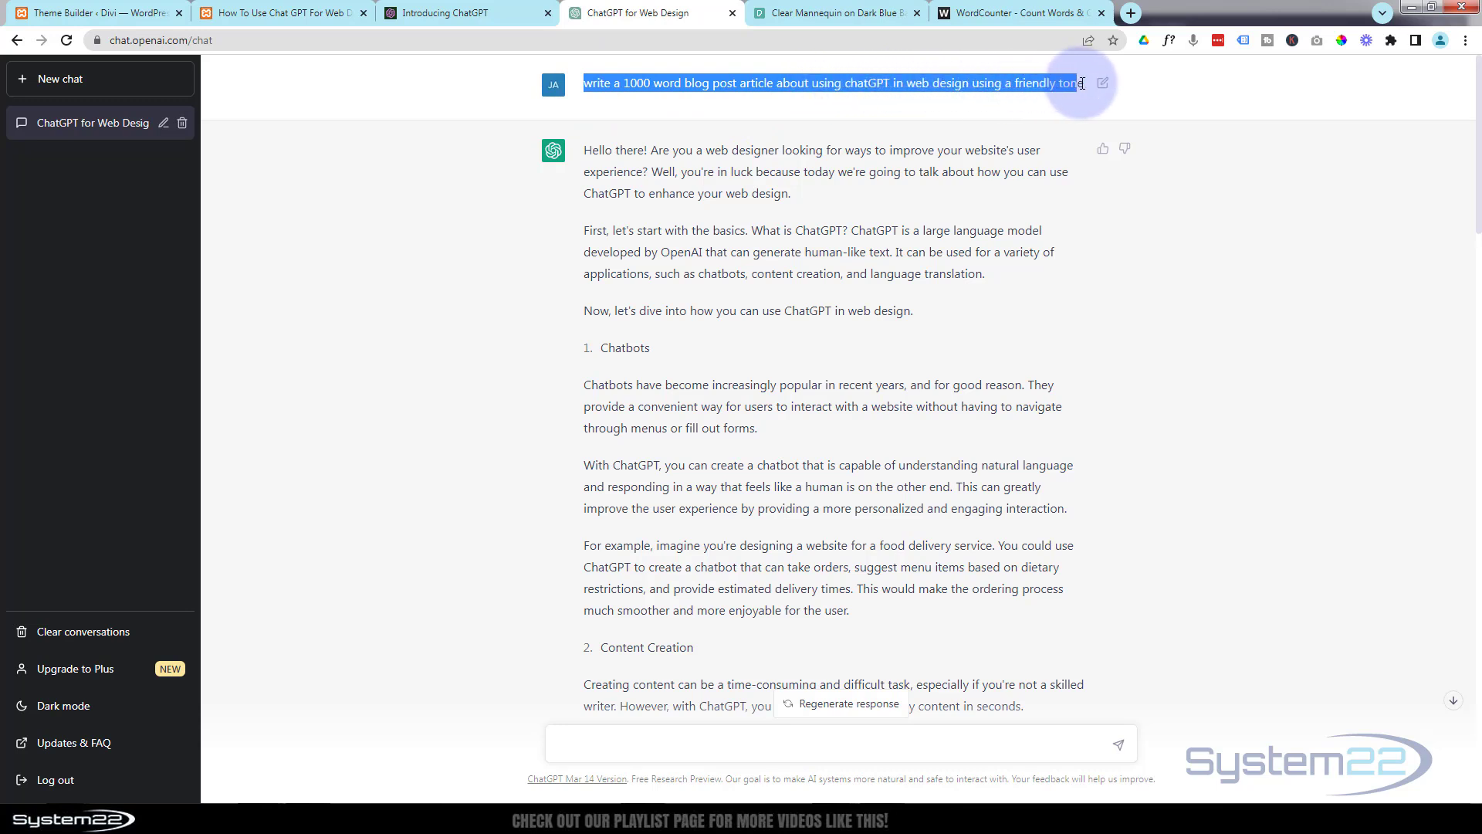
left_click(1247, 83)
scroll(1429, 440, "down", 20)
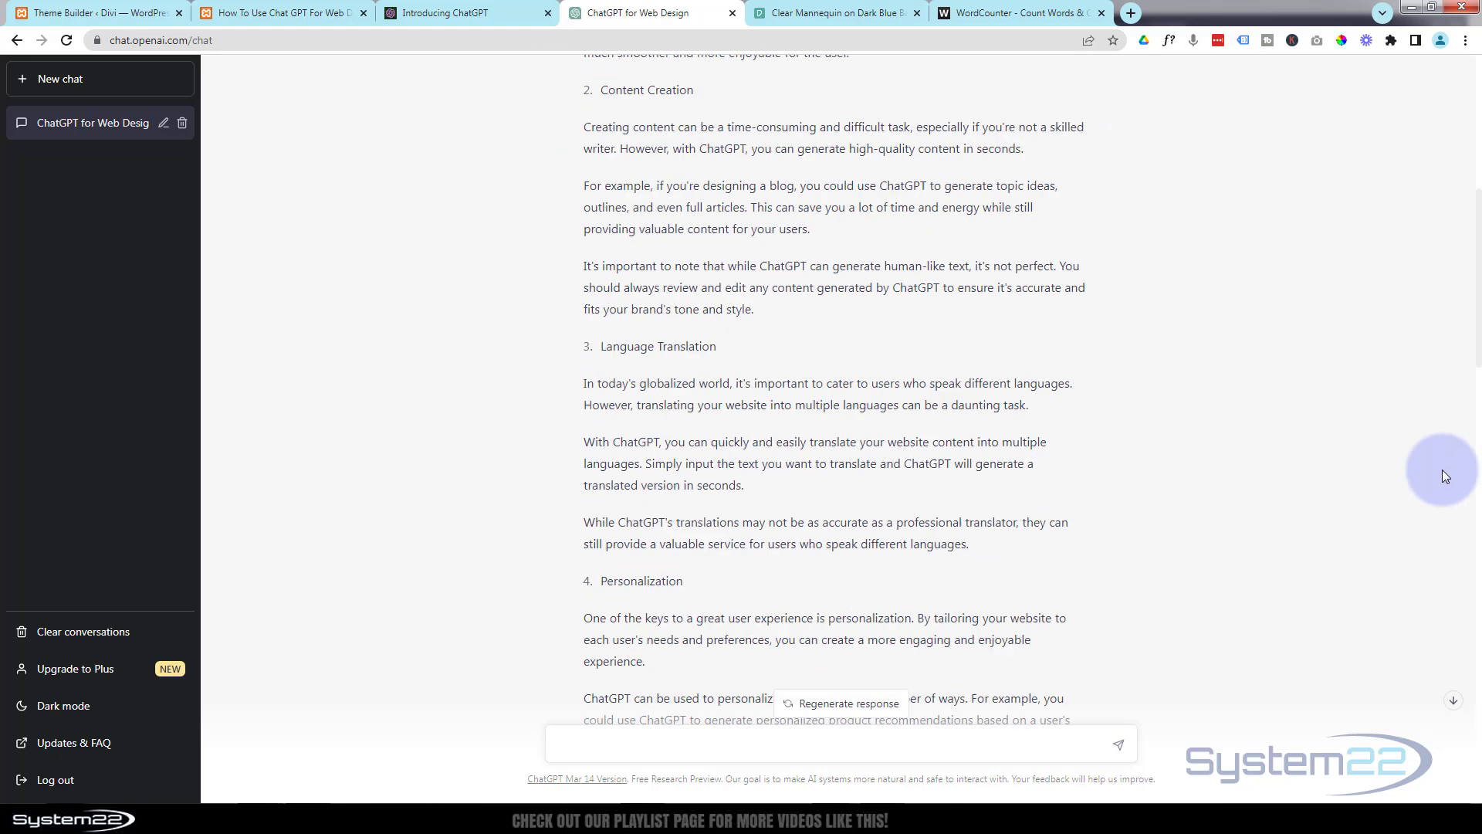
Submit the prompt "write a 1000 word blog post article about using chatGPT in web design using a friendly tone".
left_click(571, 746)
type("write a 1000 word blog post article about using chatGPT in web design using a friendly tone")
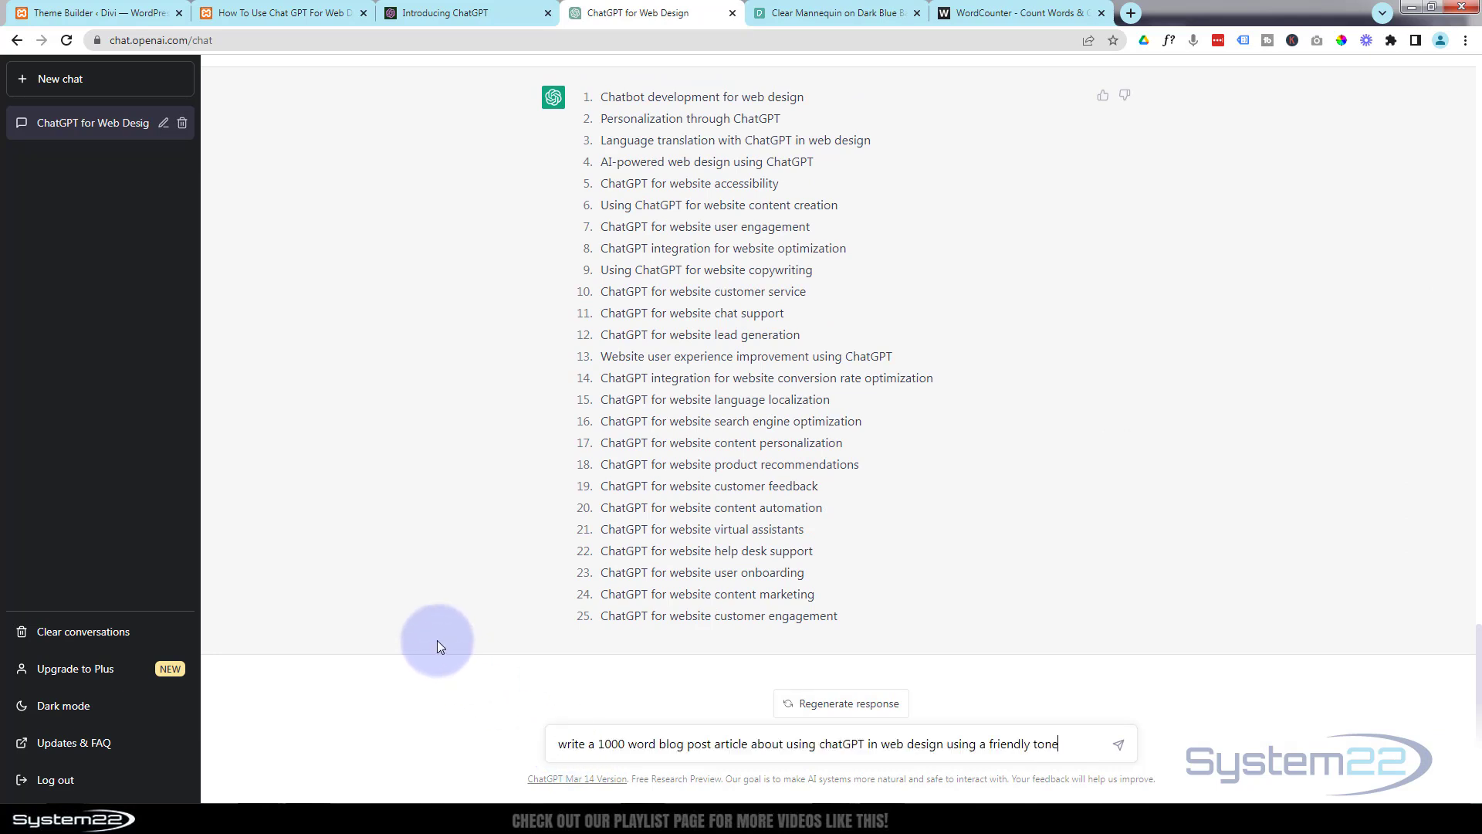
left_click(1117, 745)
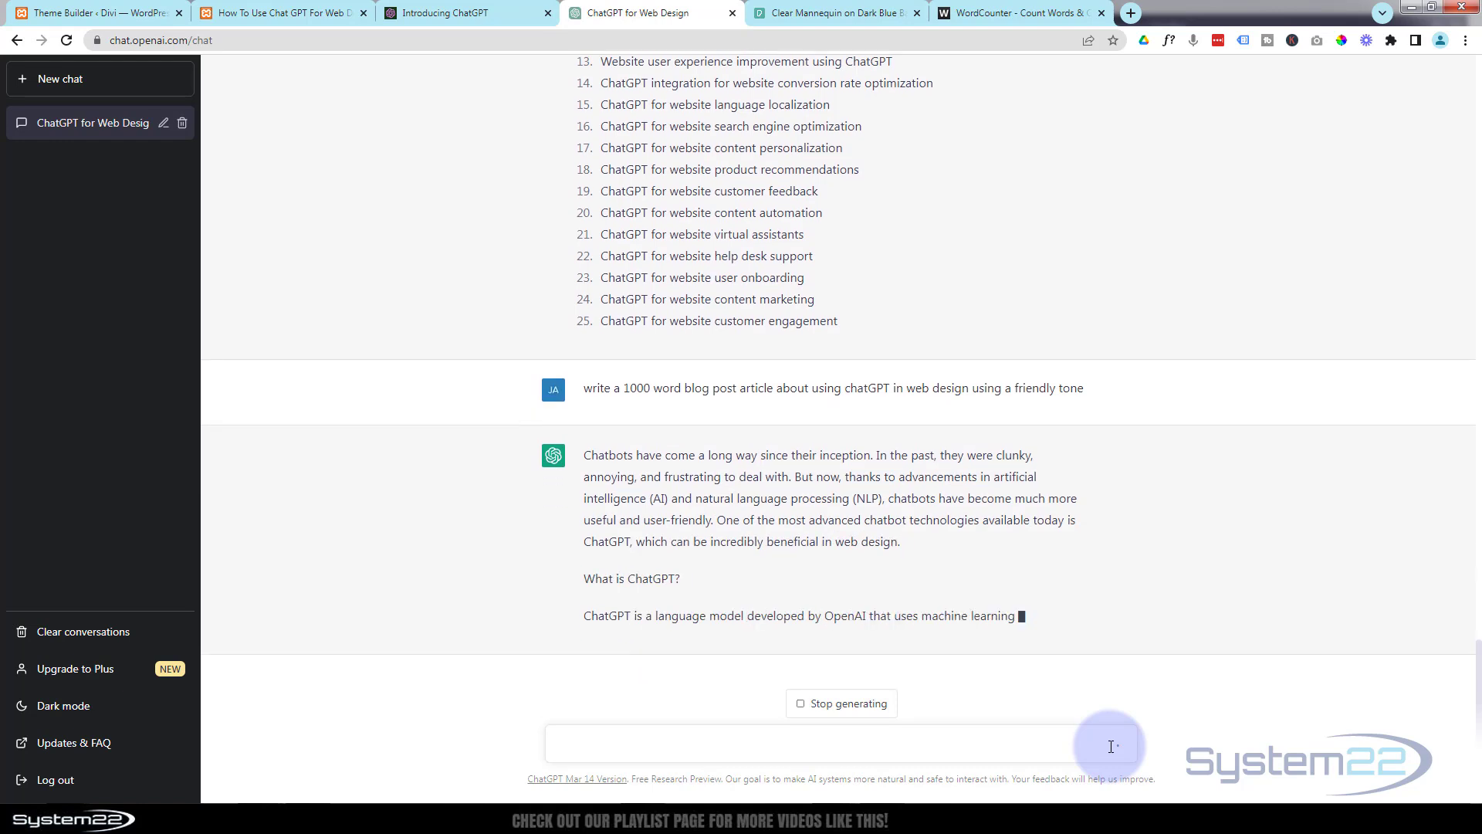
Return to the post in the Divi Builder and insert a two-thirds, one-third column row below the heading.
left_click(328, 13)
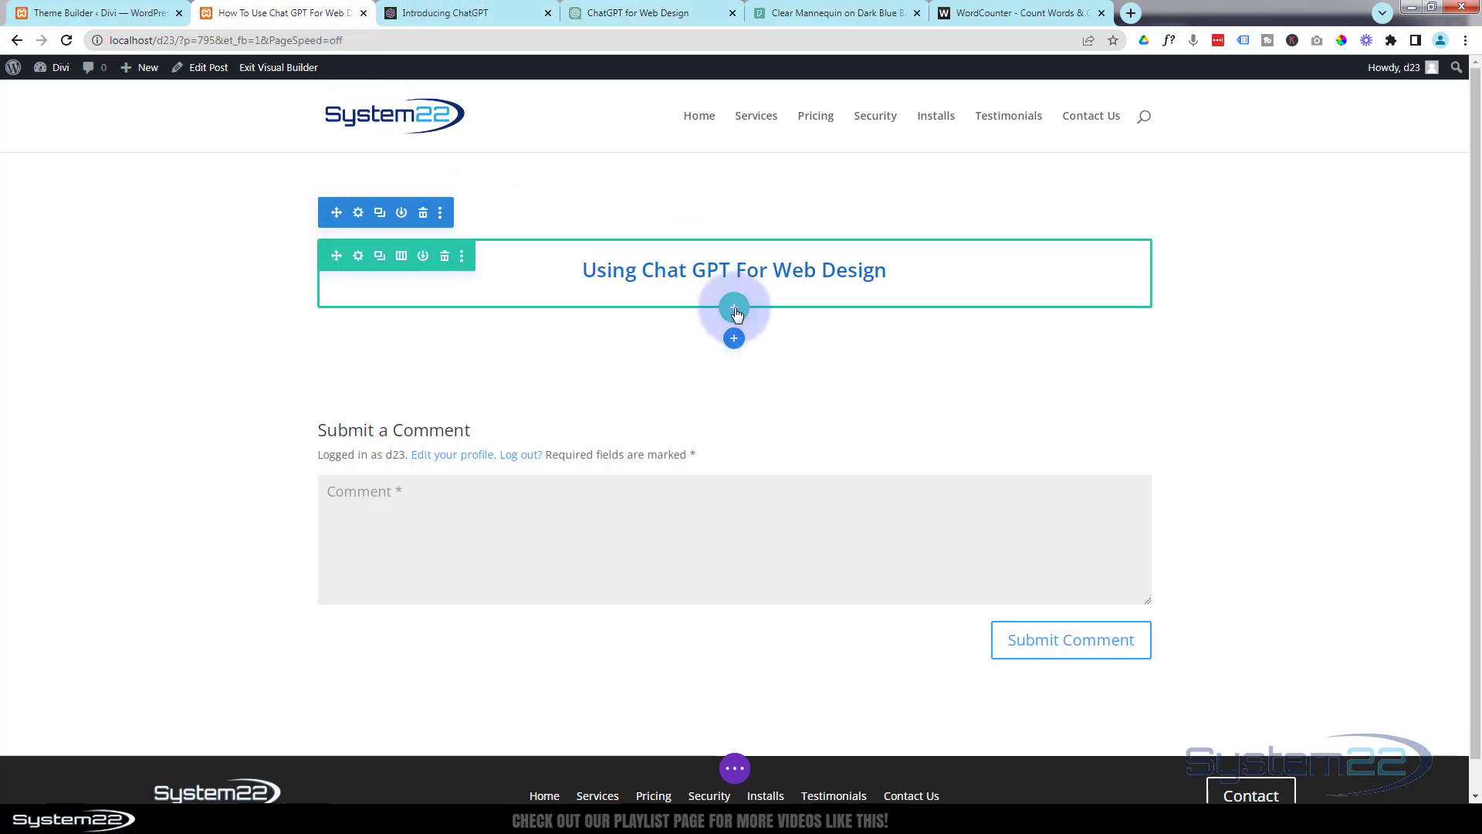
left_click(735, 309)
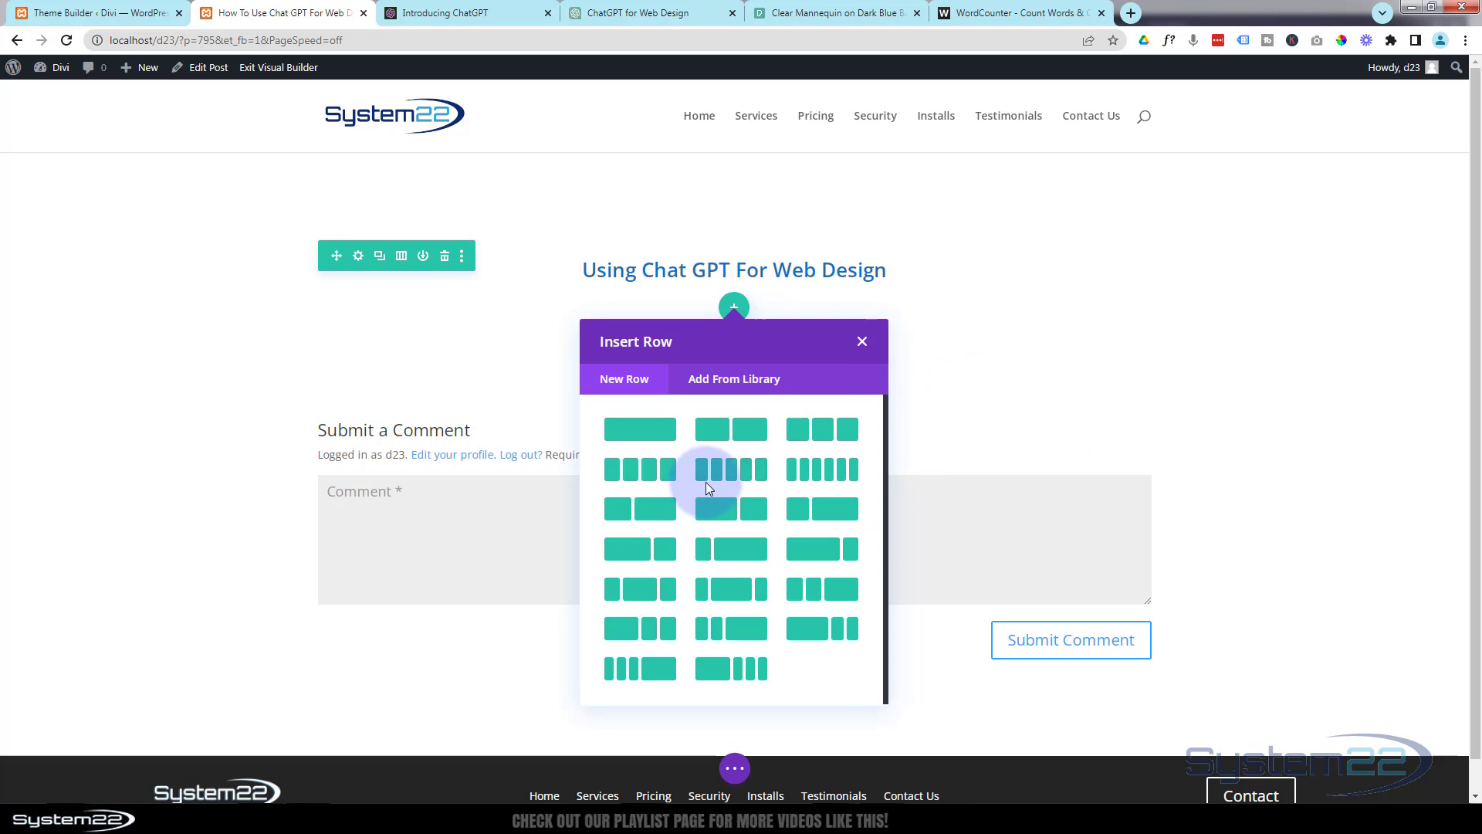
left_click(631, 557)
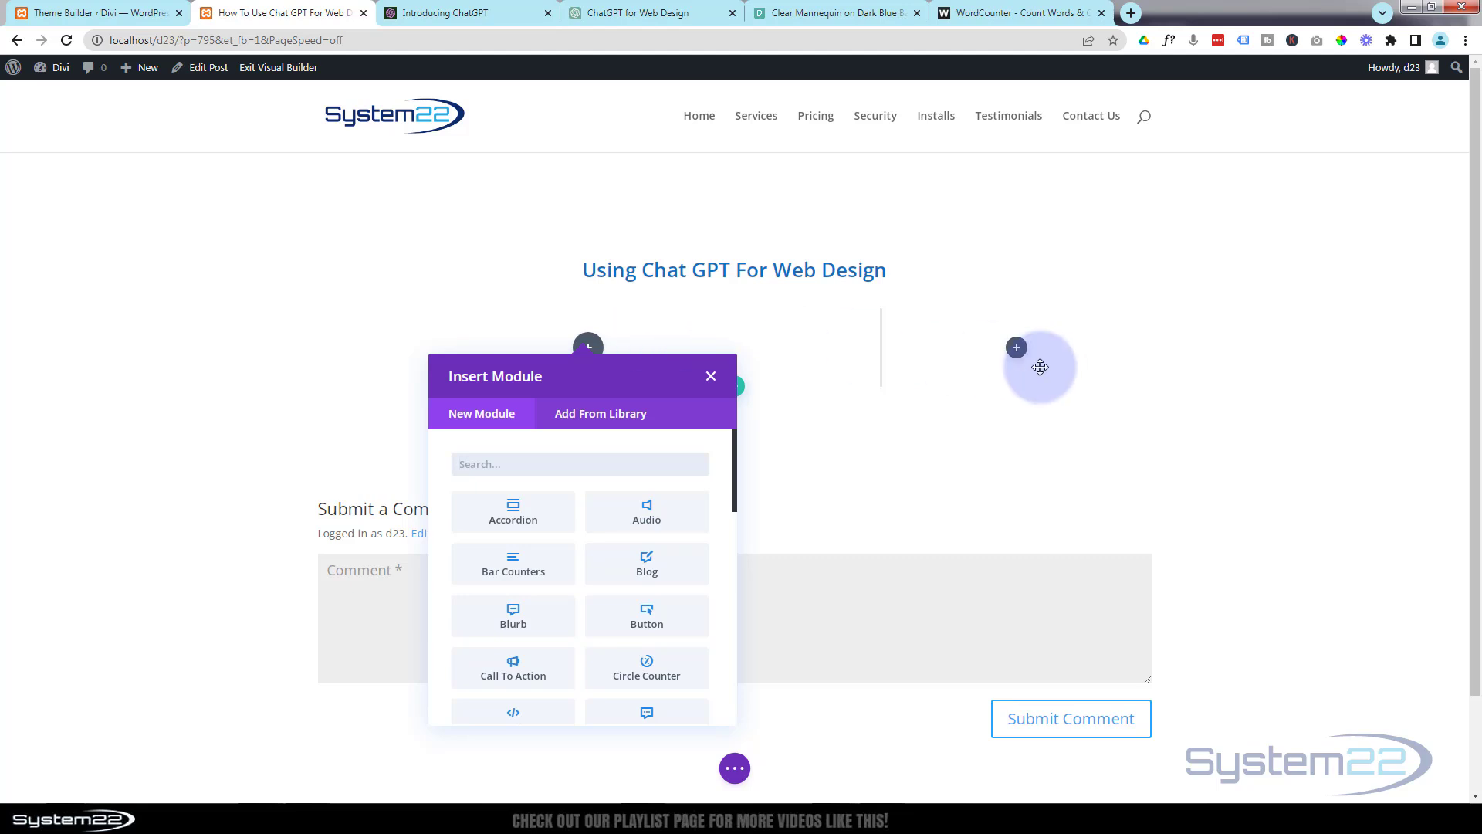
Add an Image module to the one-third column of the row below the heading.
left_click(1018, 349)
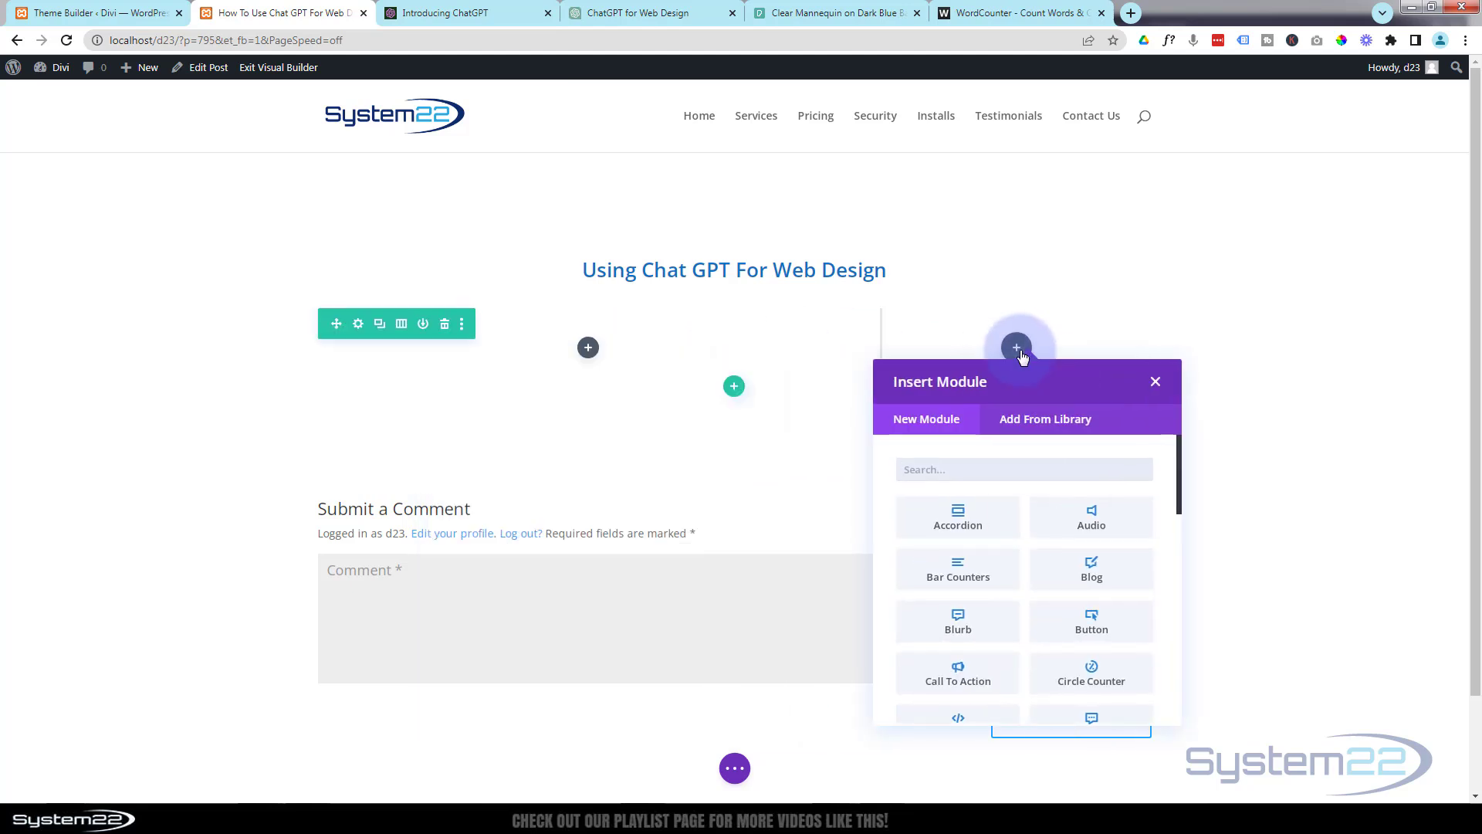
scroll(1002, 555, "down", 2)
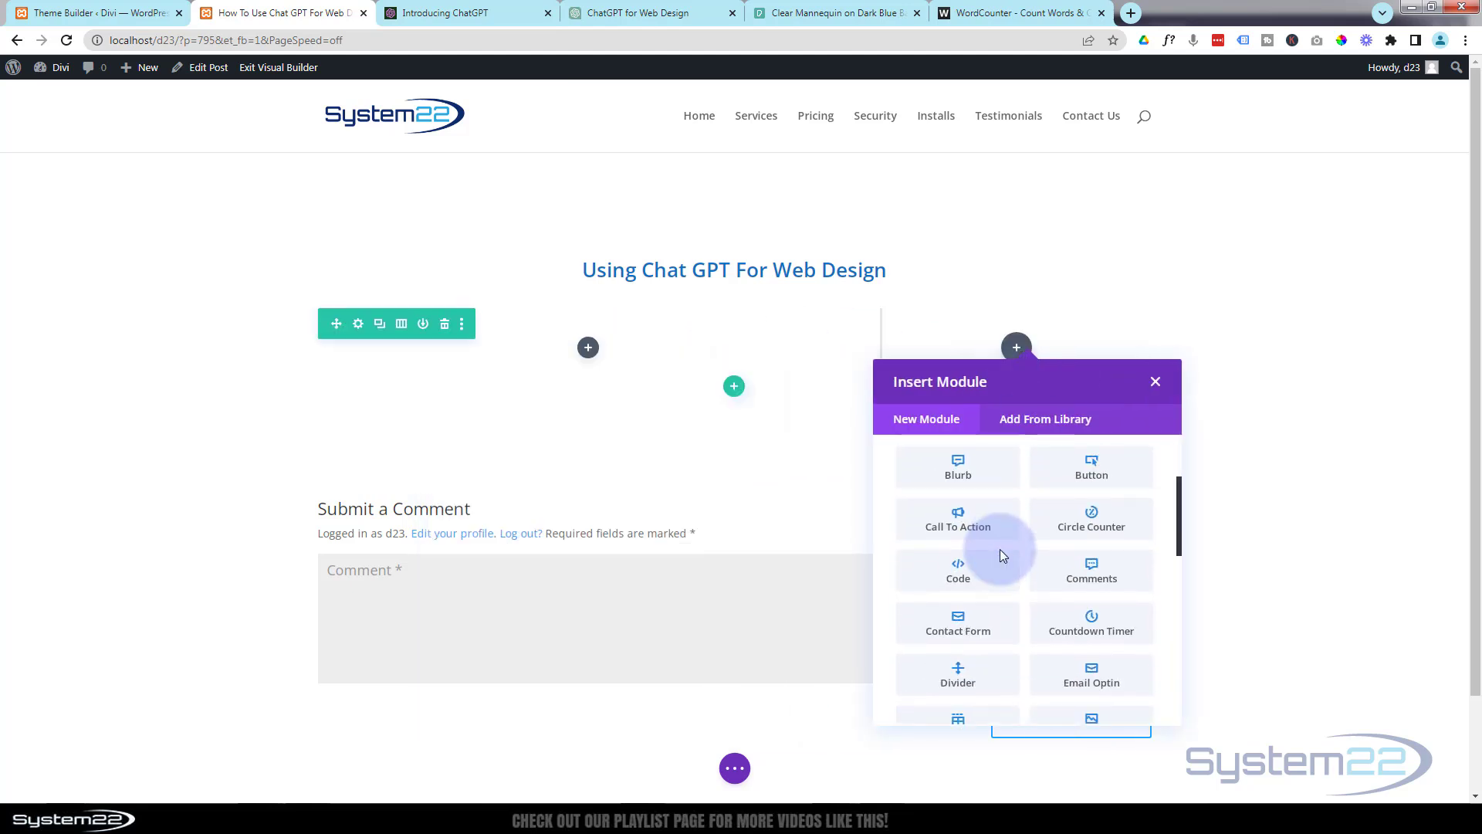
scroll(1002, 556, "down", 3)
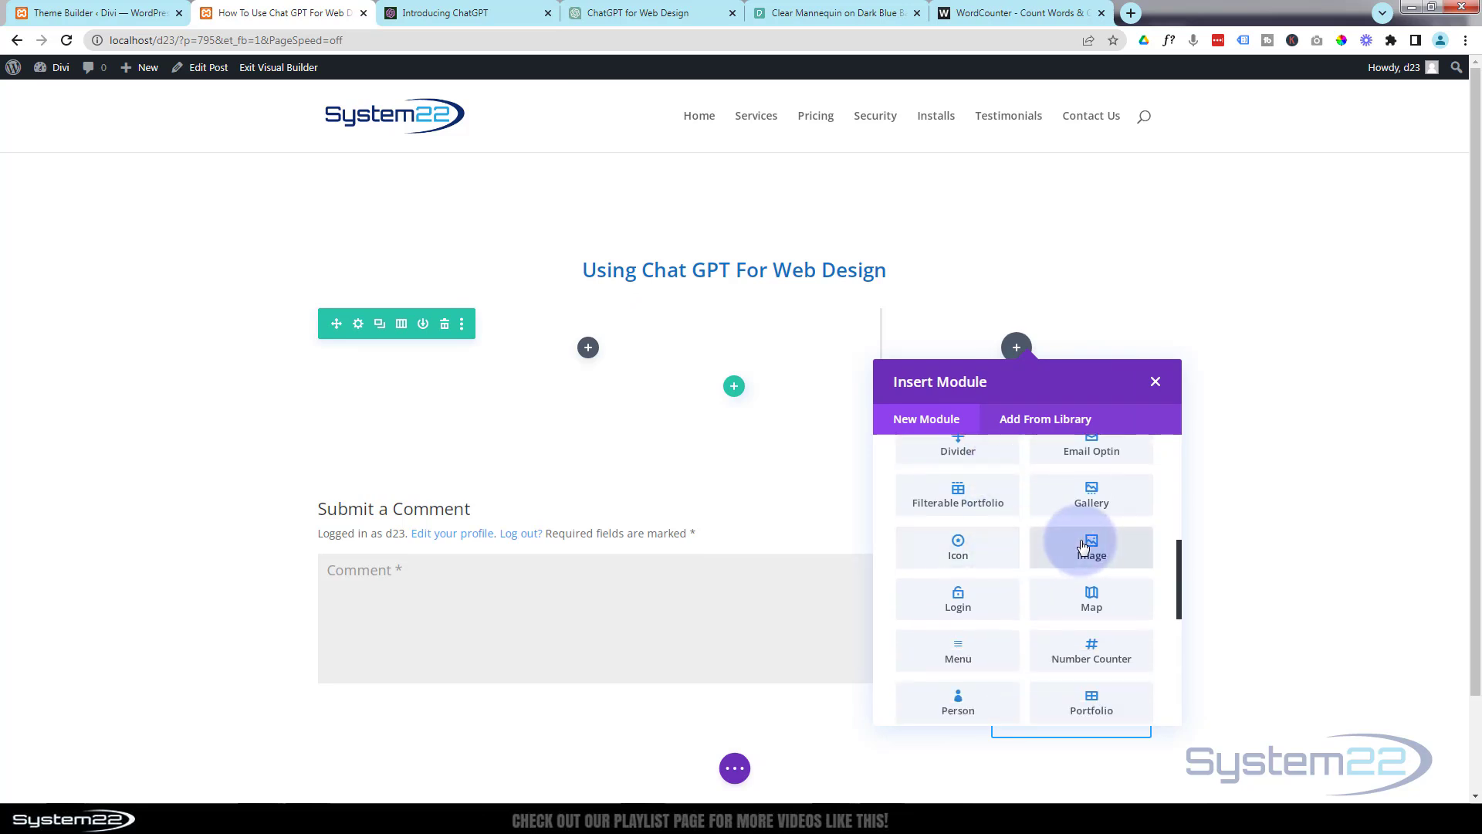
left_click(1083, 546)
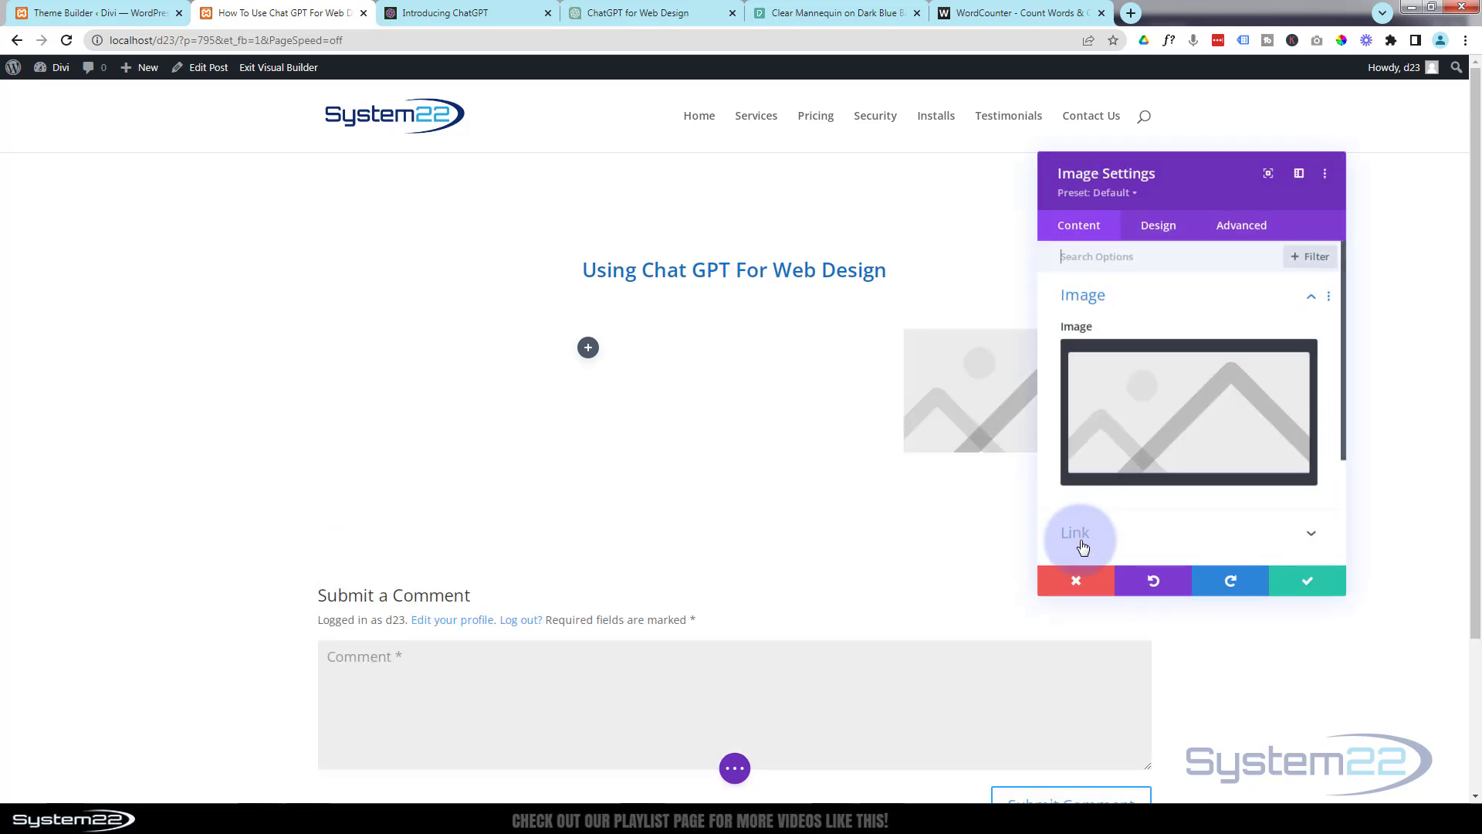
Set the module's image to pexels-thisisengineering-3861969.jpg from the Media Library.
left_click(1186, 437)
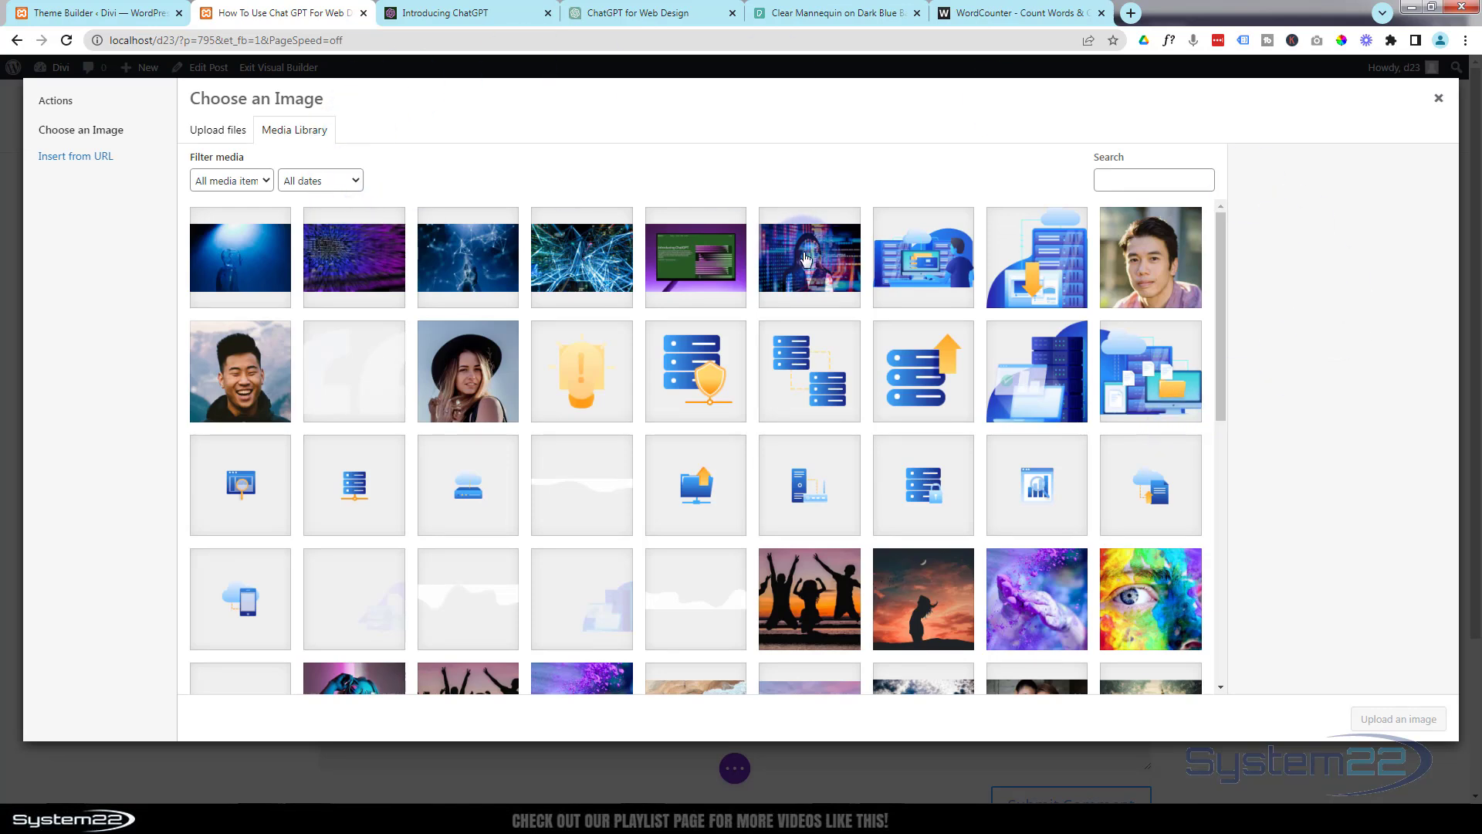
left_click(809, 257)
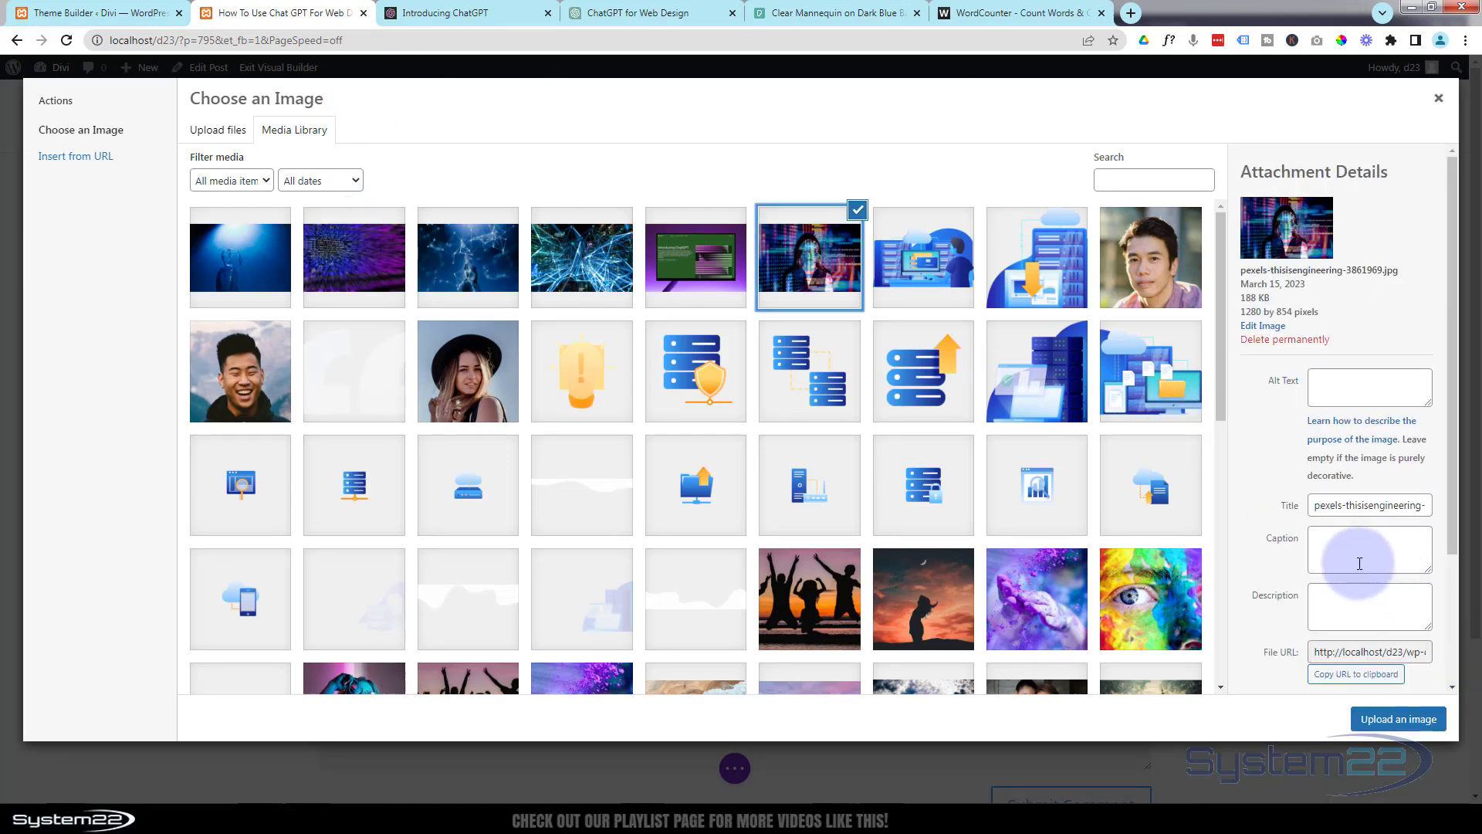
left_click_drag(1317, 505, 1348, 506)
left_click_drag(1439, 506, 1477, 516)
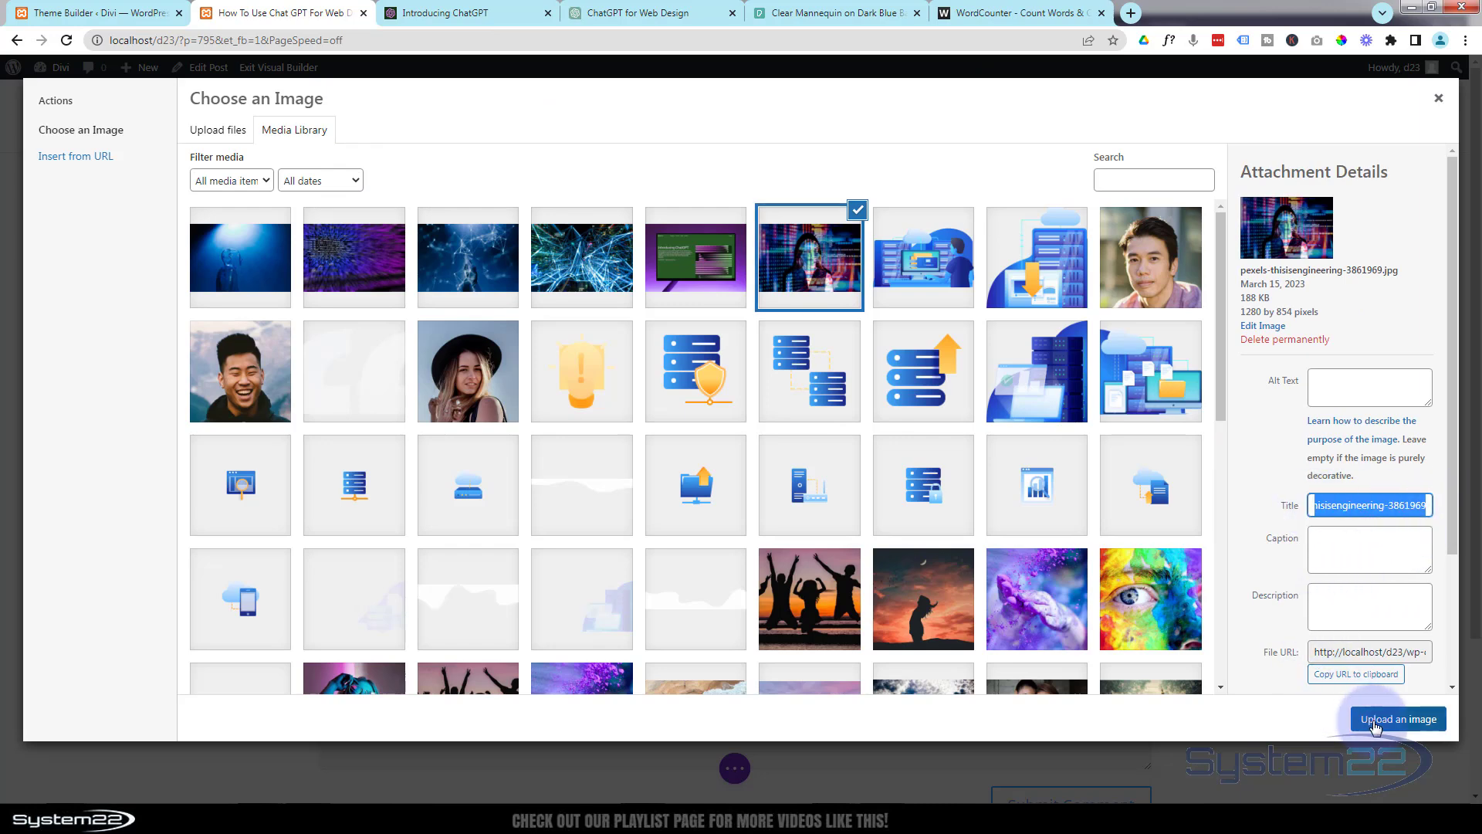
left_click(1375, 721)
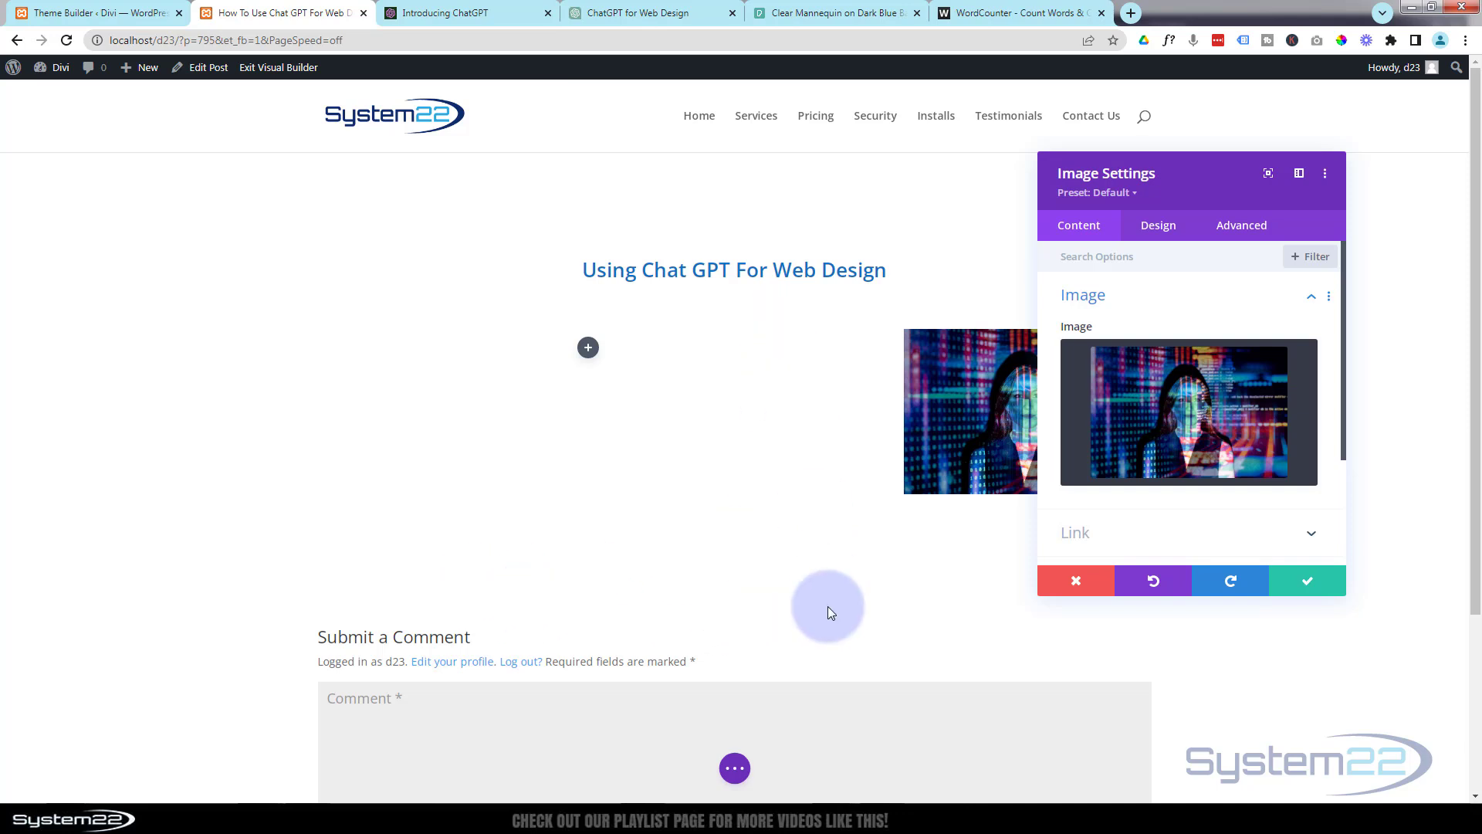
Set the image's sticky position to Stick to Top in its scroll effects.
left_click_drag(1088, 191, 405, 245)
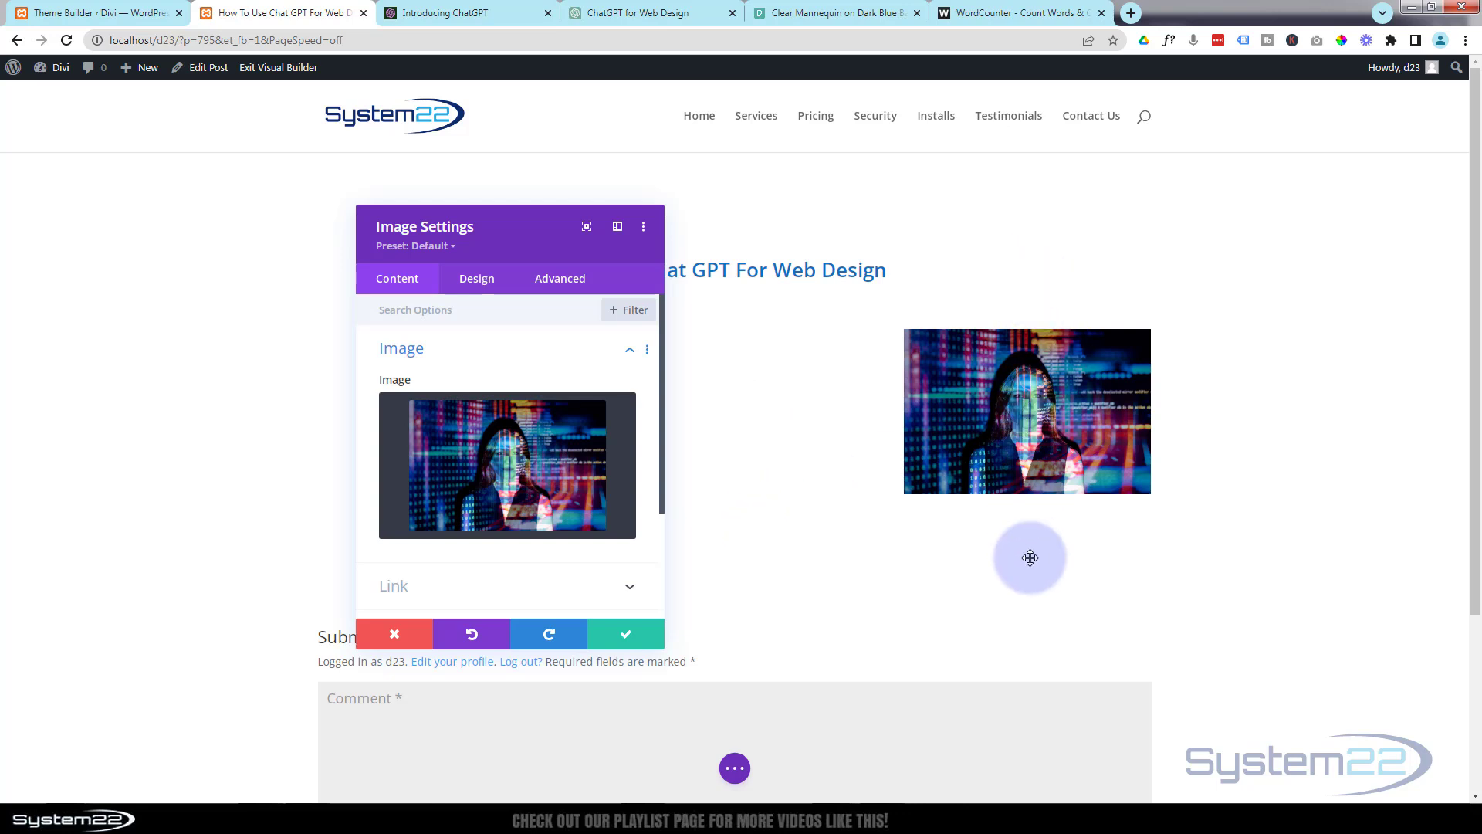
left_click_drag(533, 245, 569, 193)
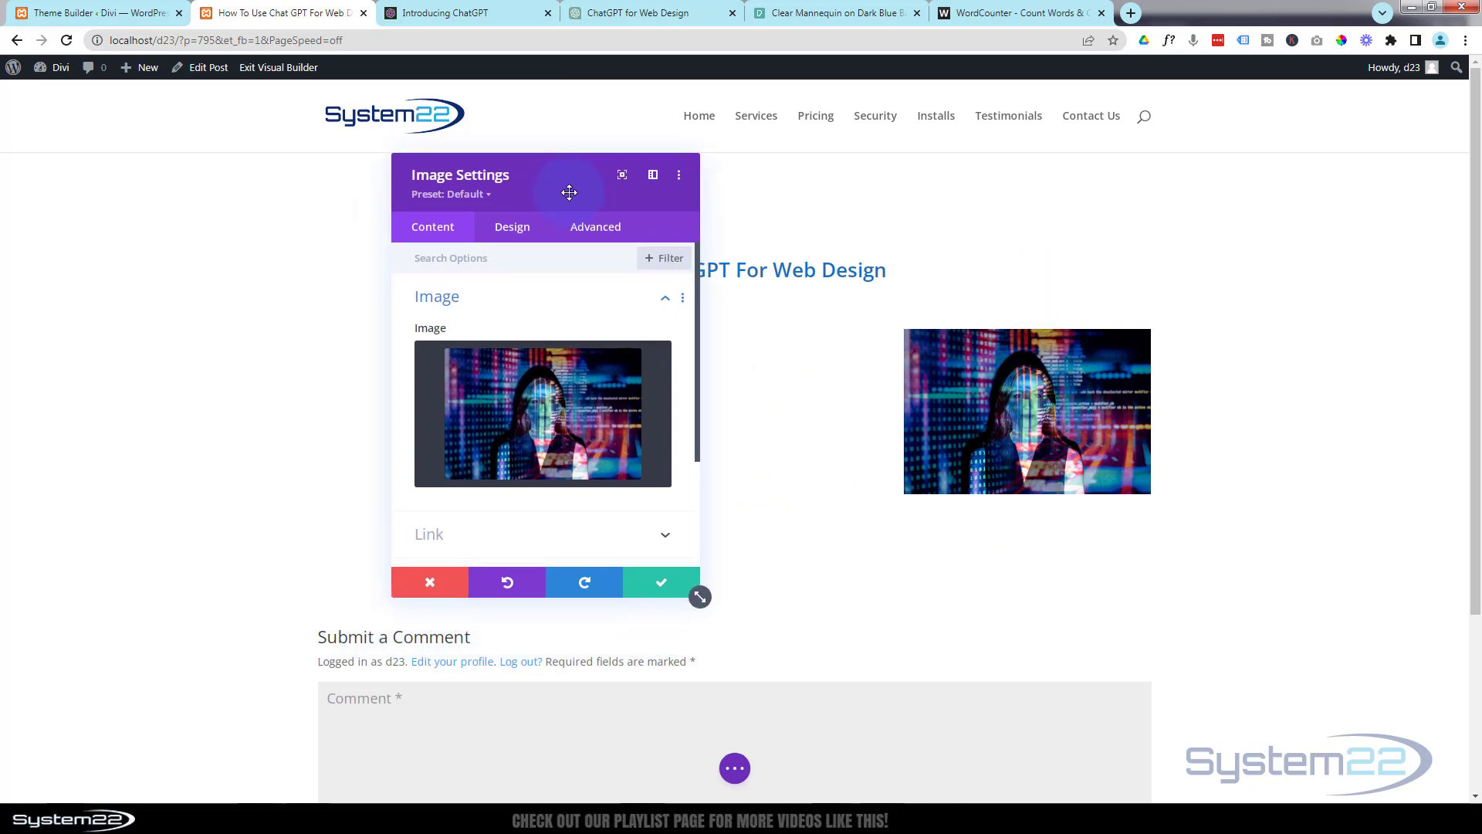
left_click(607, 234)
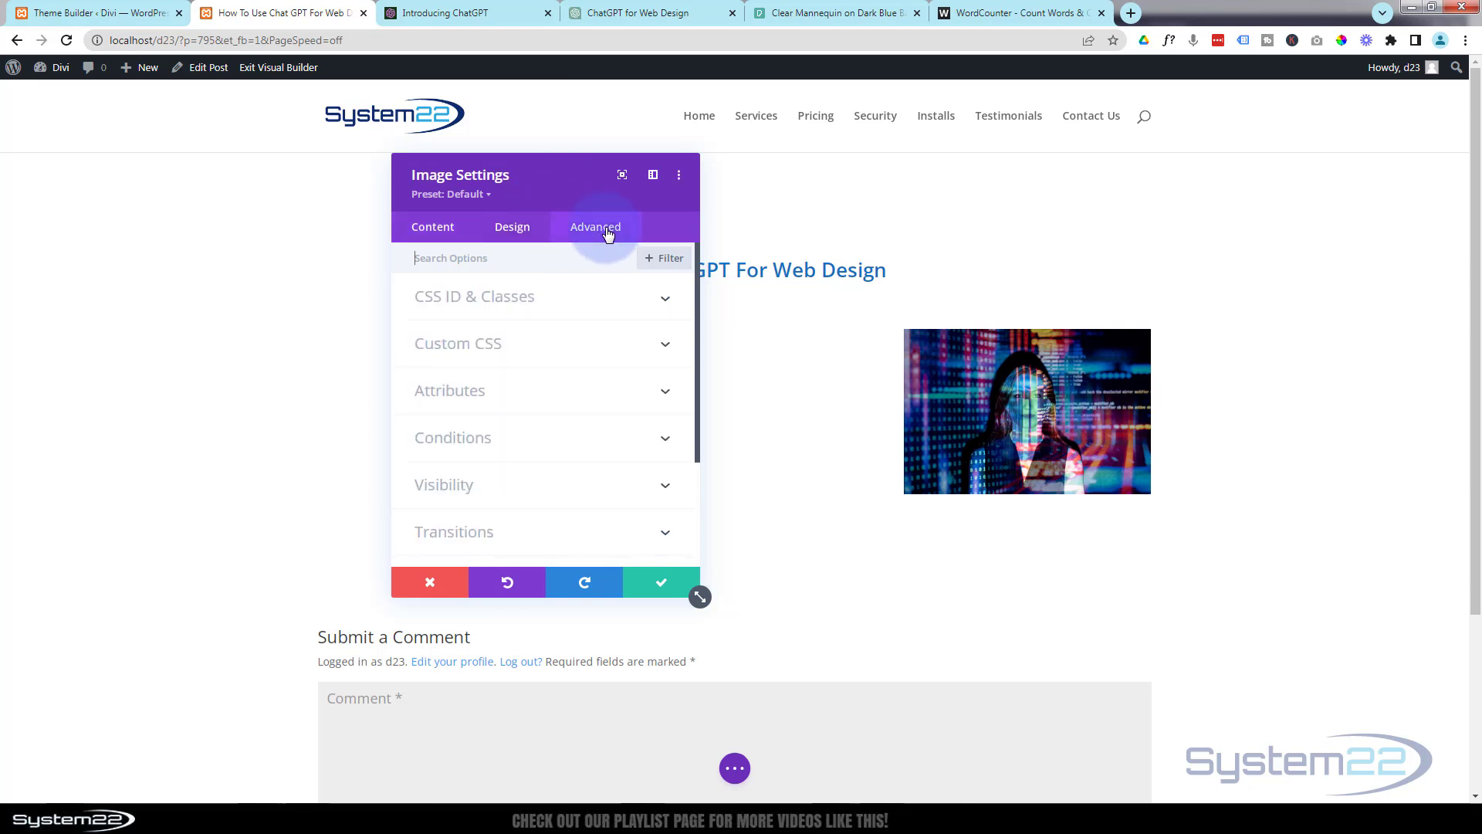
scroll(595, 314, "down", 2)
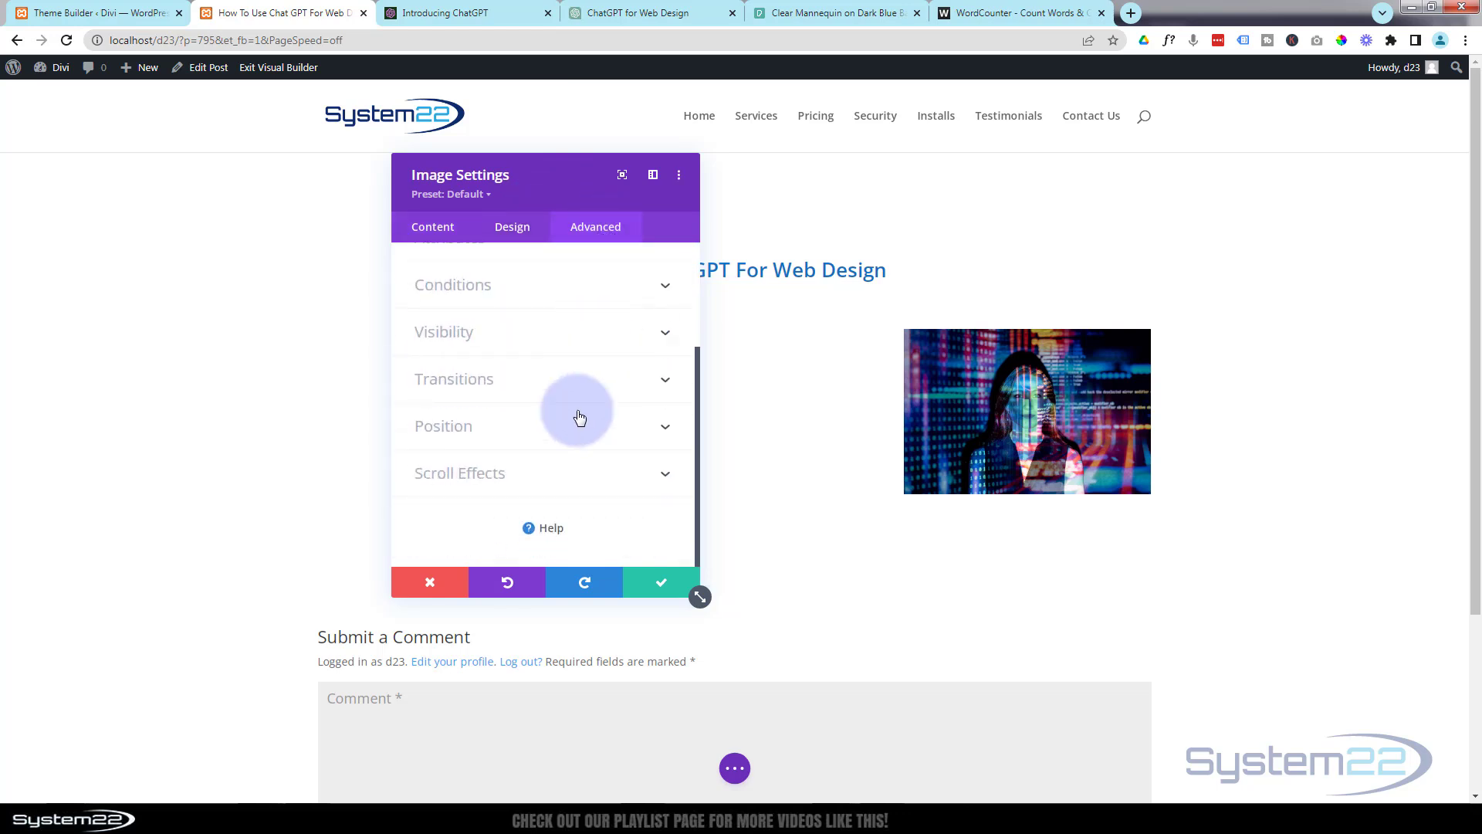
left_click(570, 472)
left_click(528, 319)
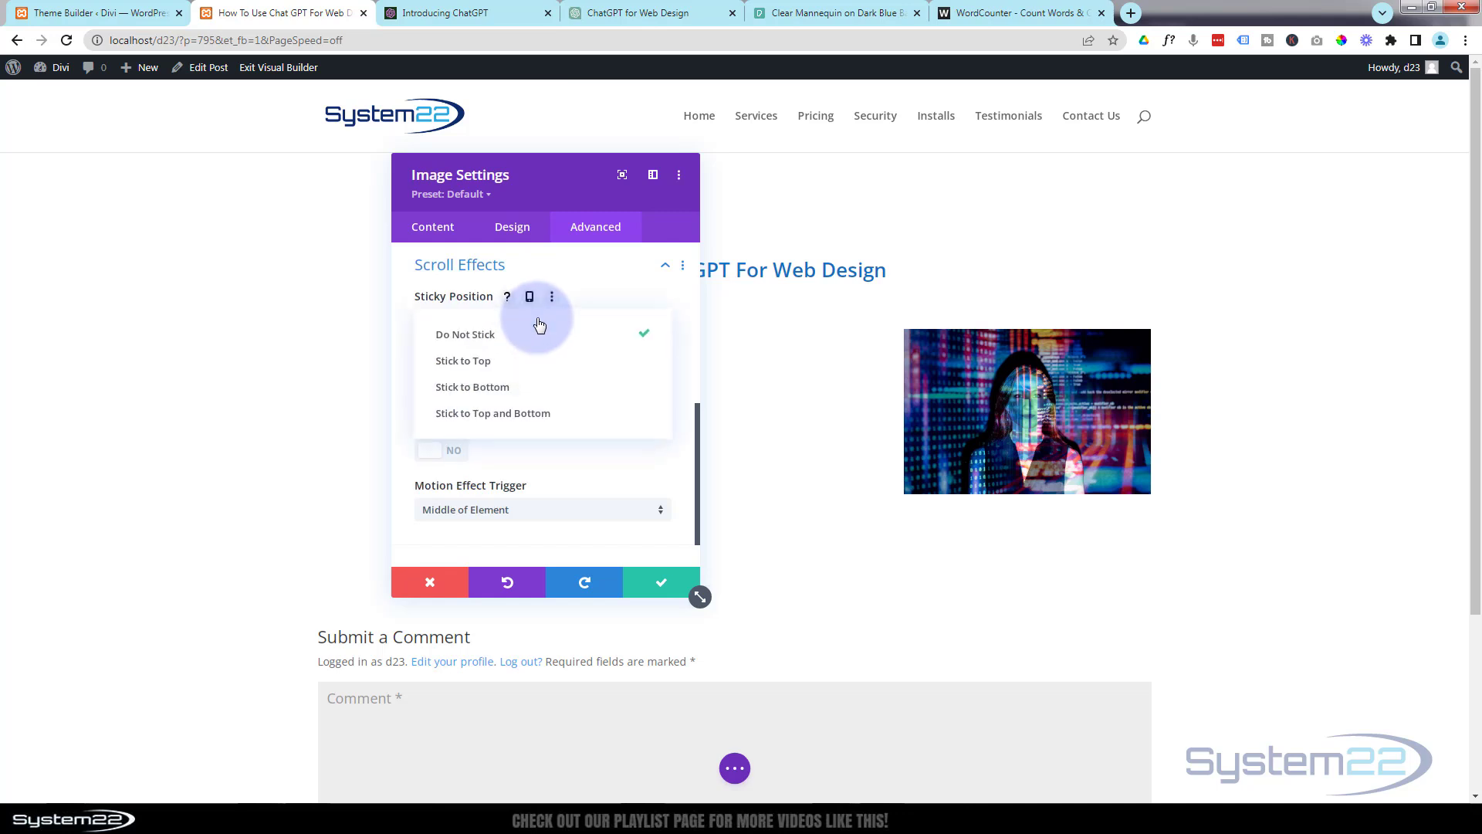
left_click(494, 374)
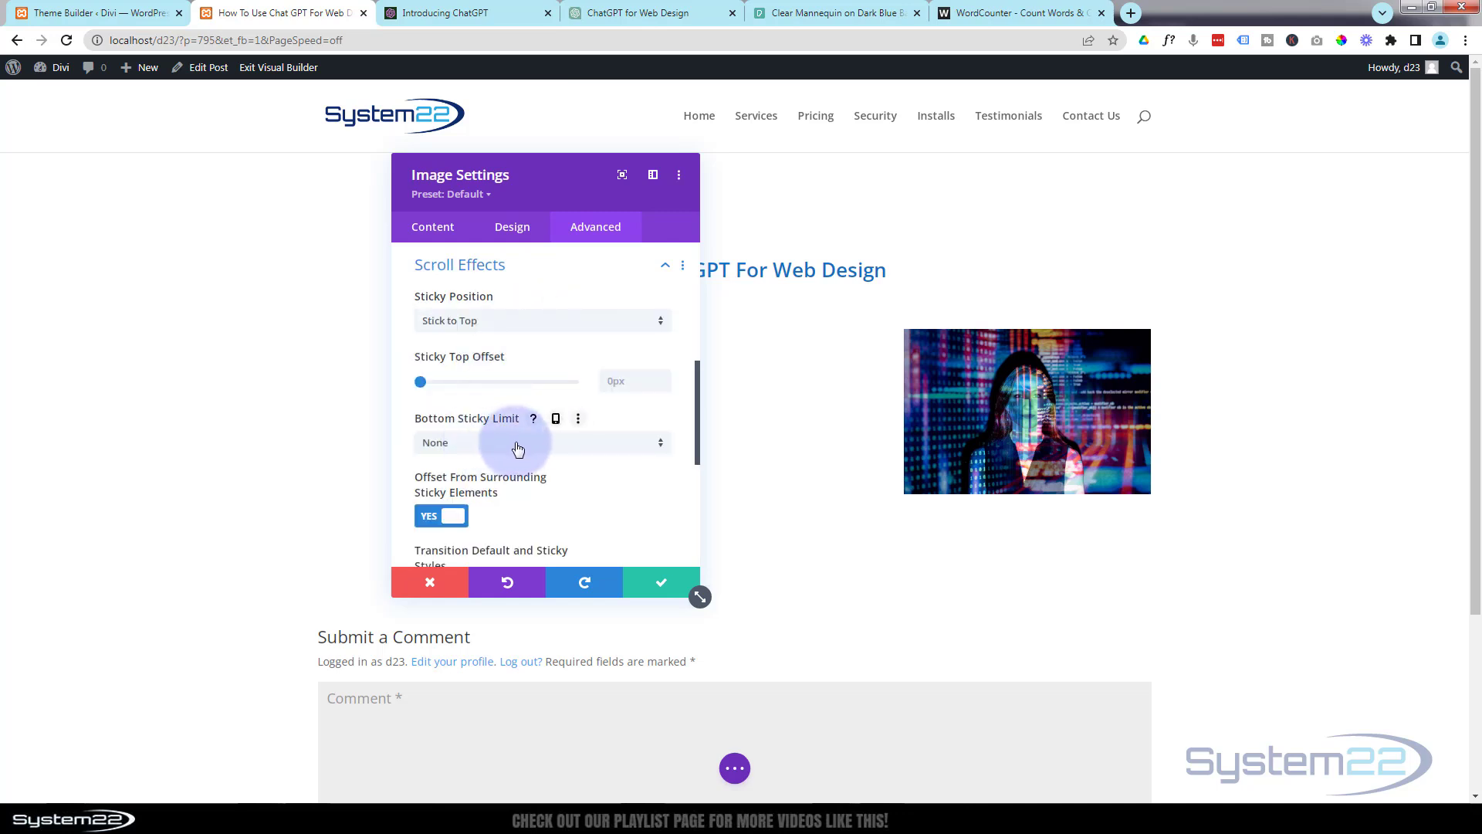
Limit the image's sticky range to the Row and set its sticky top offset to 70px.
left_click(556, 452)
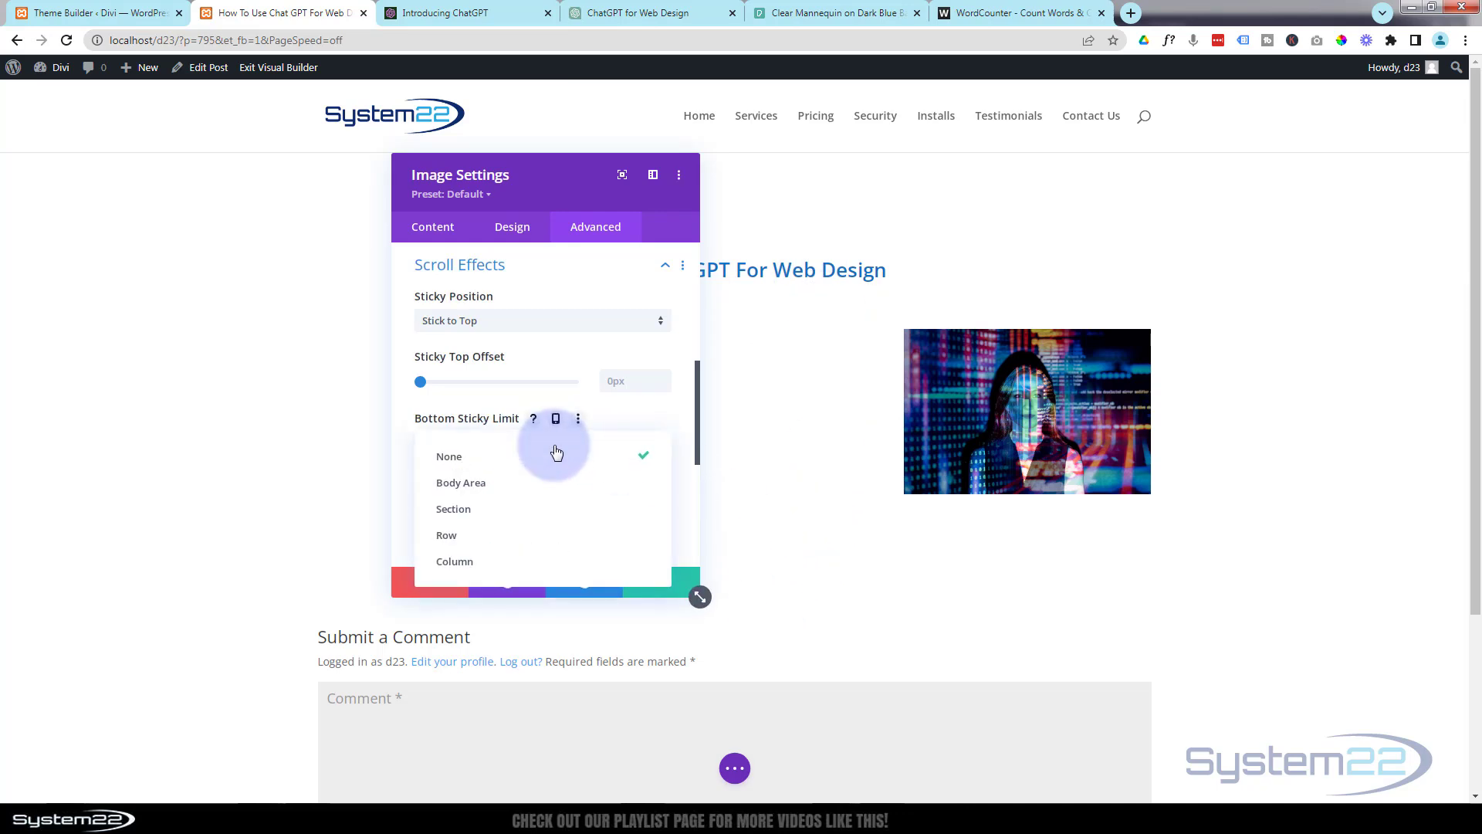
left_click(458, 543)
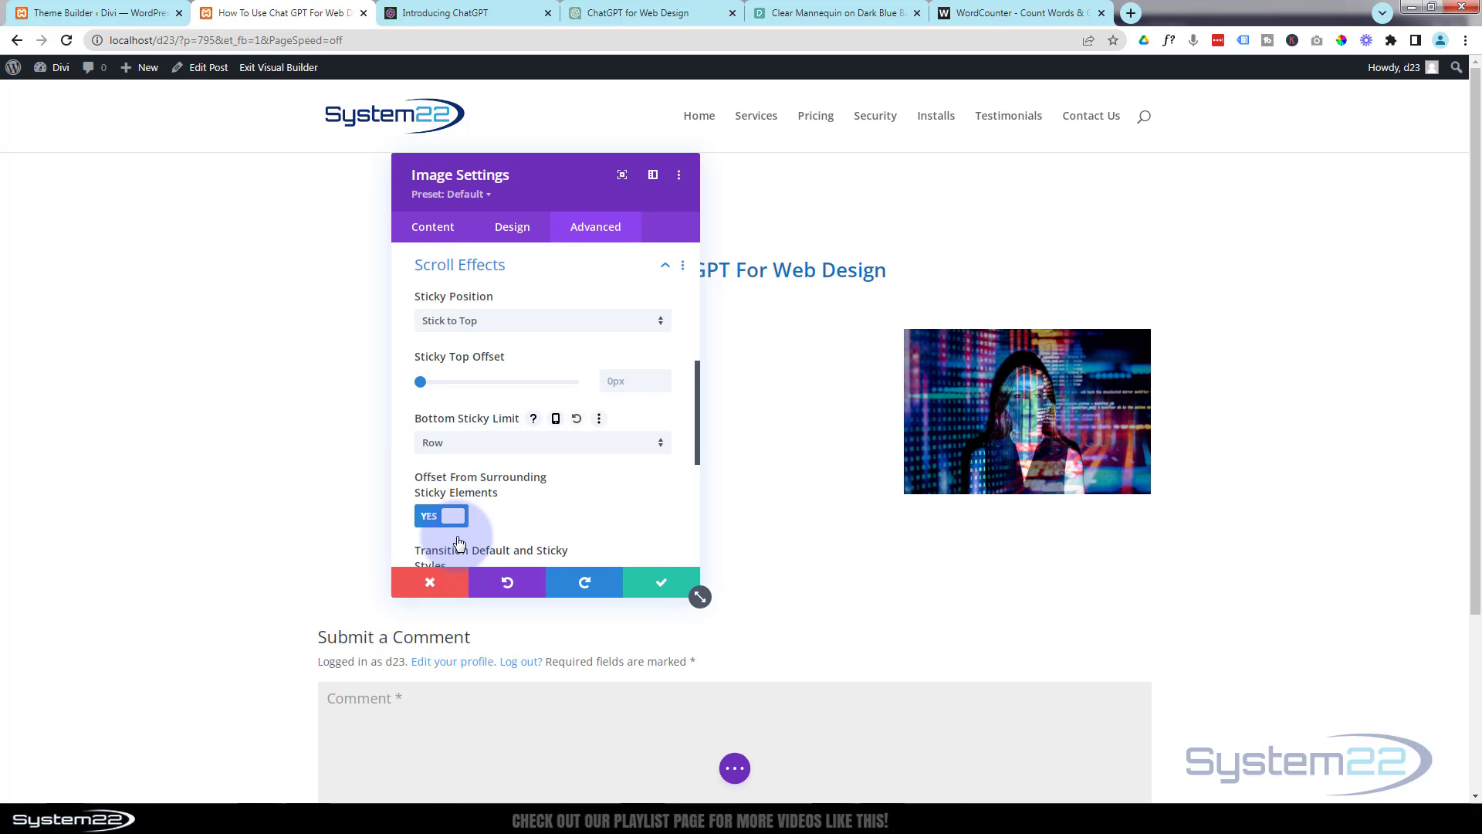
scroll(810, 461, "down", 3)
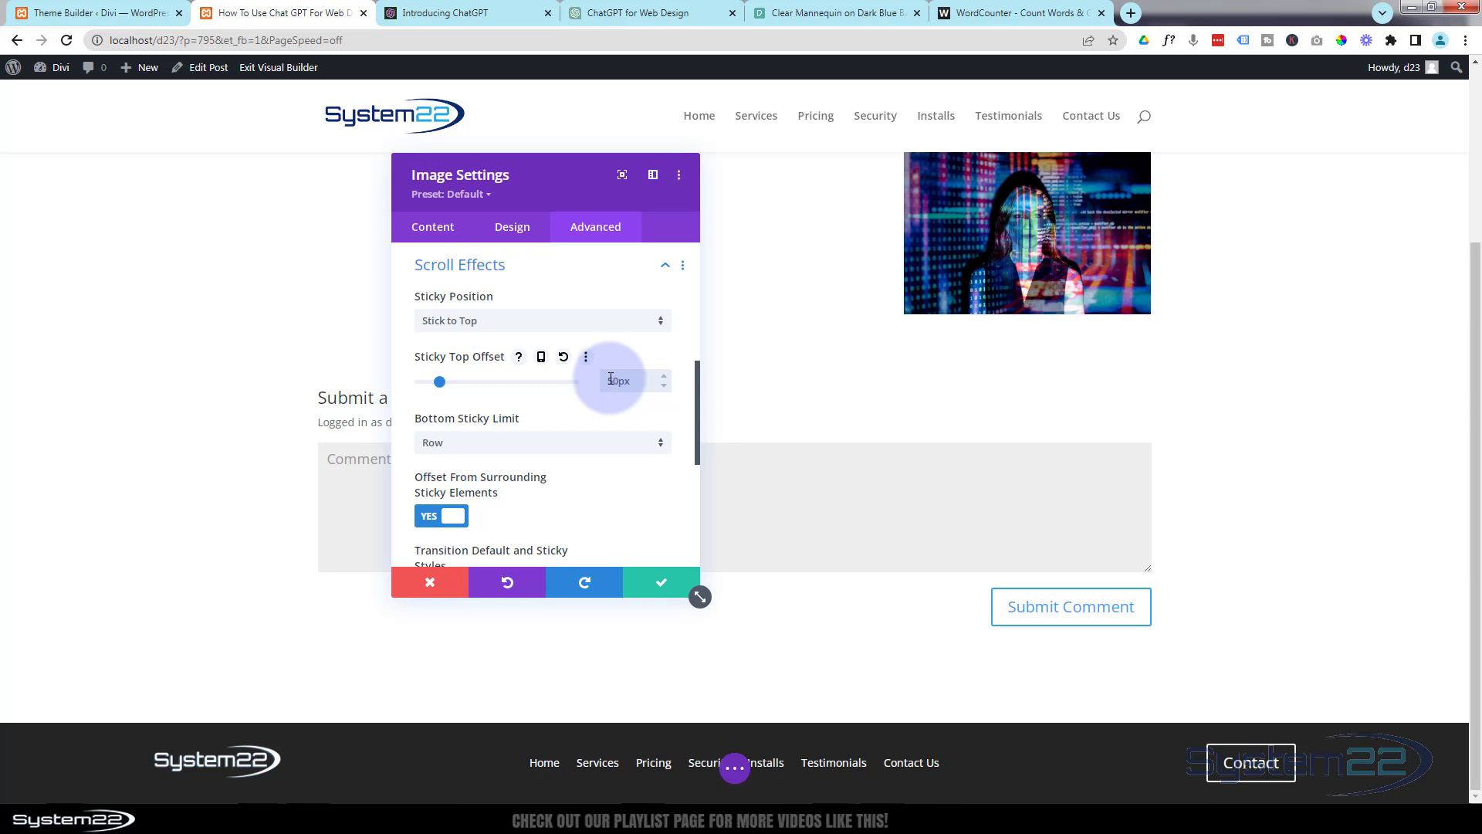
left_click(606, 382)
scroll(809, 255, "up", 3)
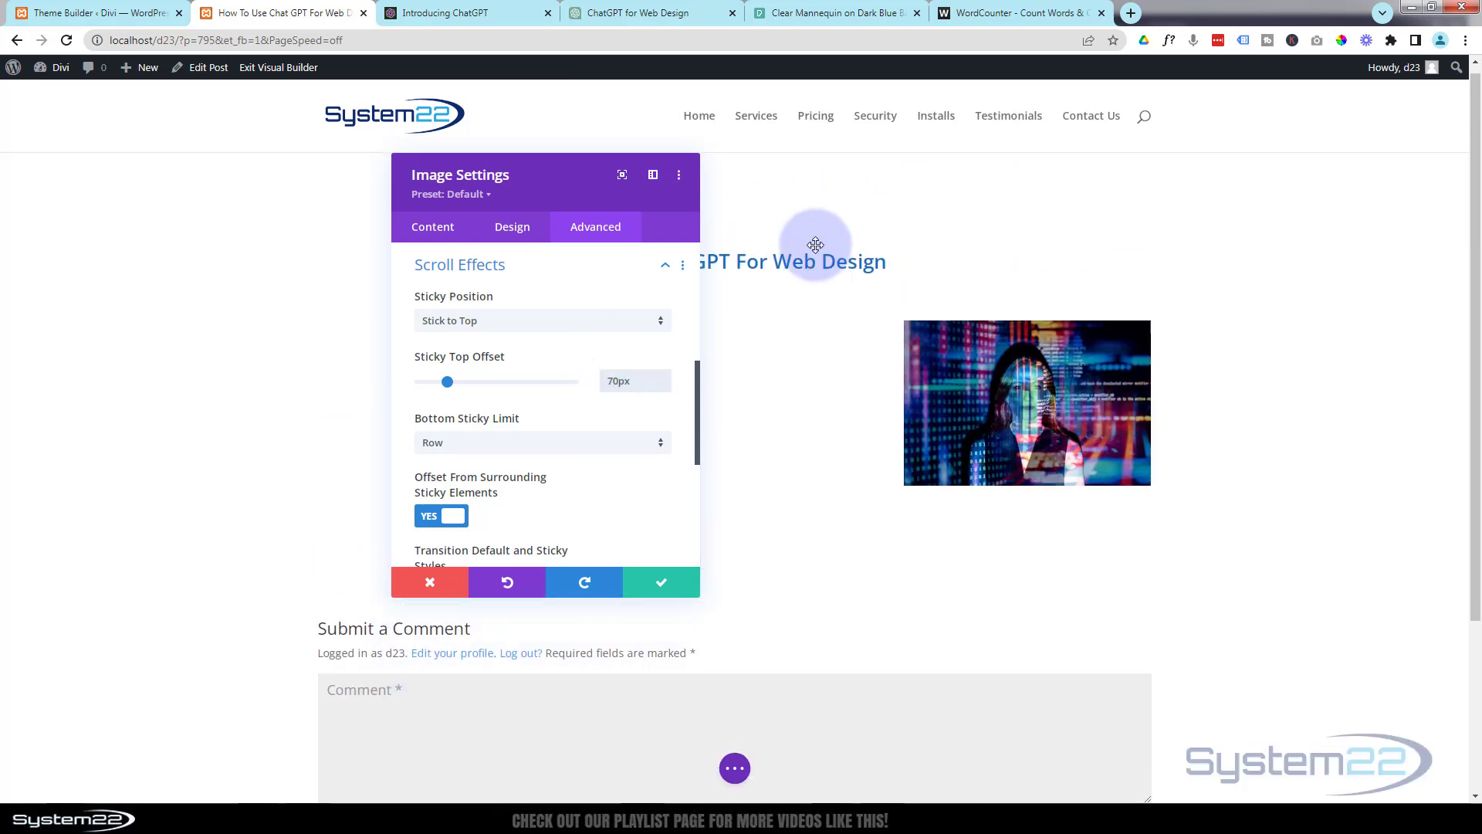
scroll(818, 249, "down", 2)
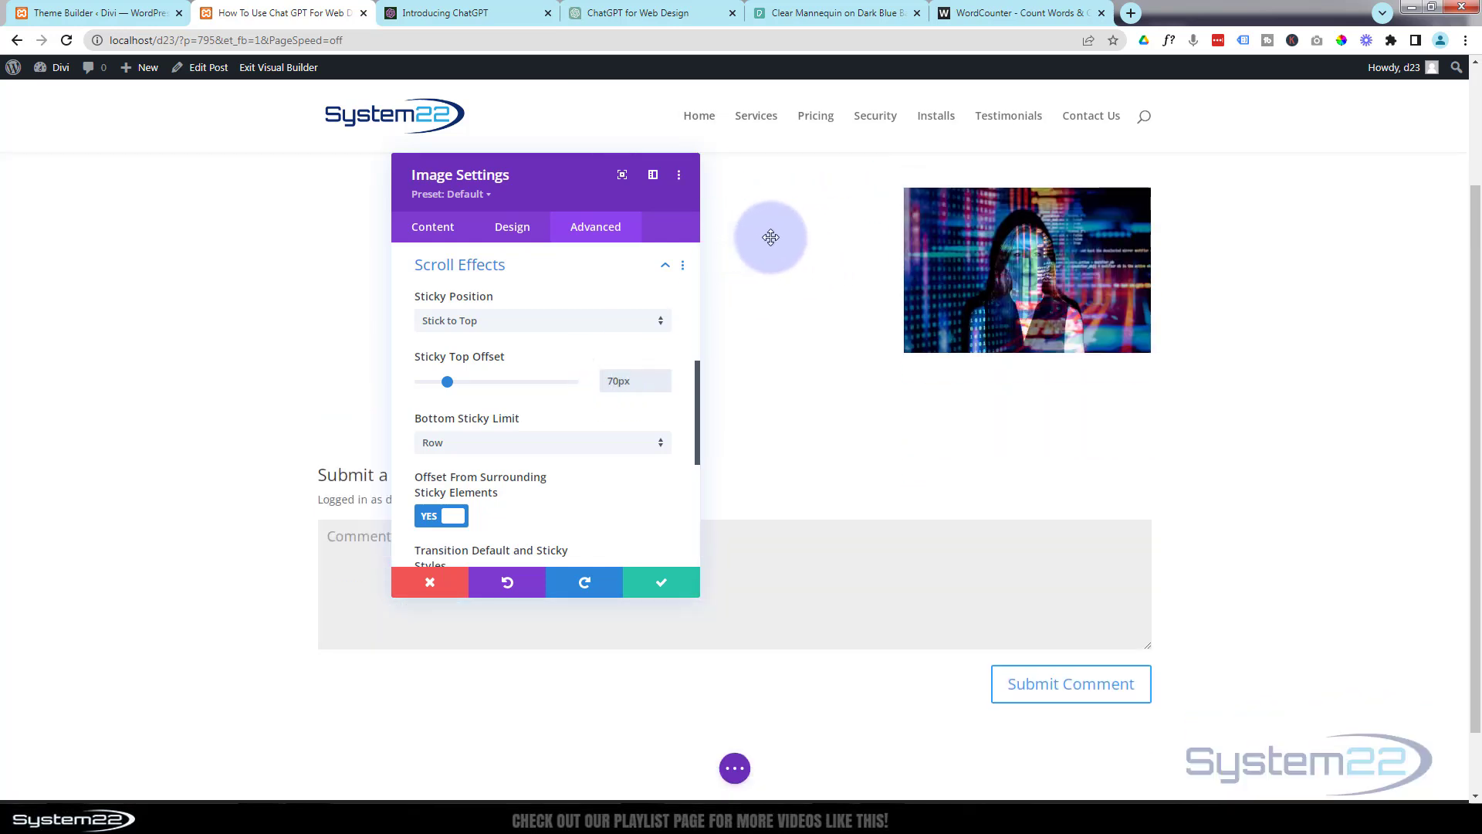
Switch to the ChatGPT for Web Design chat, review the generated article and submit "continue" to have it finished.
left_click(637, 17)
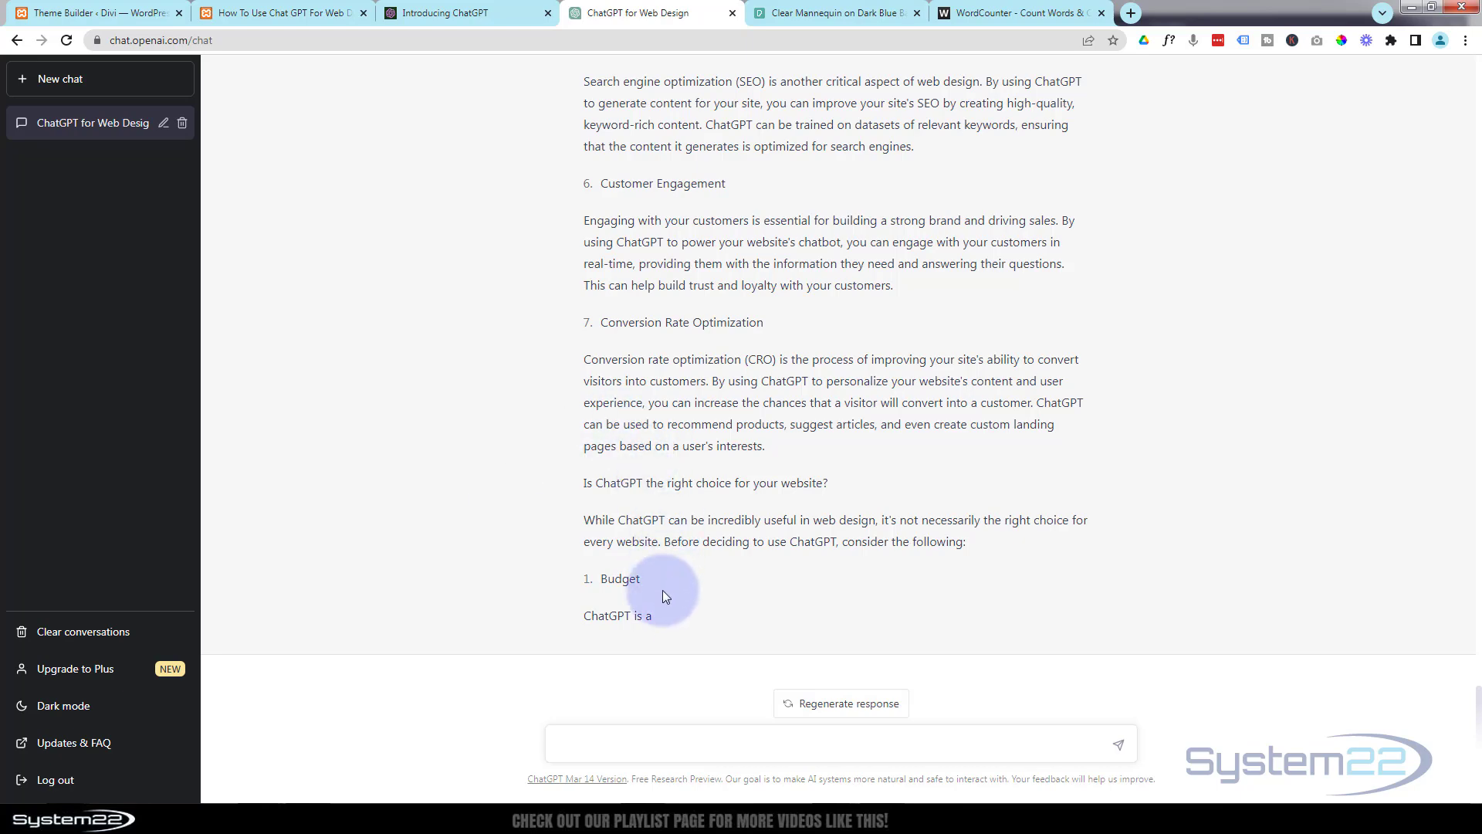
scroll(498, 350, "up", 15)
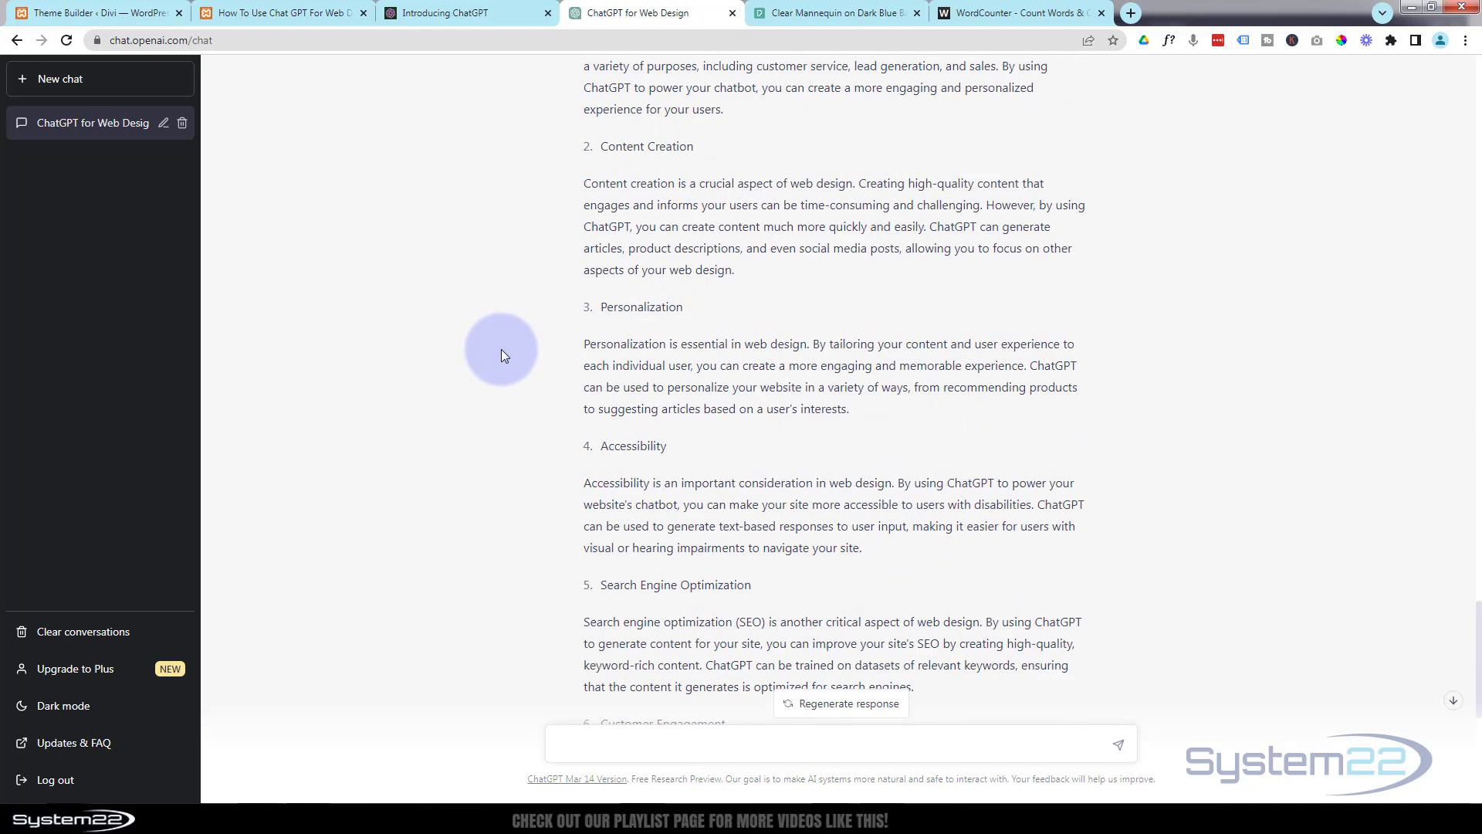
scroll(502, 349, "up", 3)
scroll(502, 349, "down", 10)
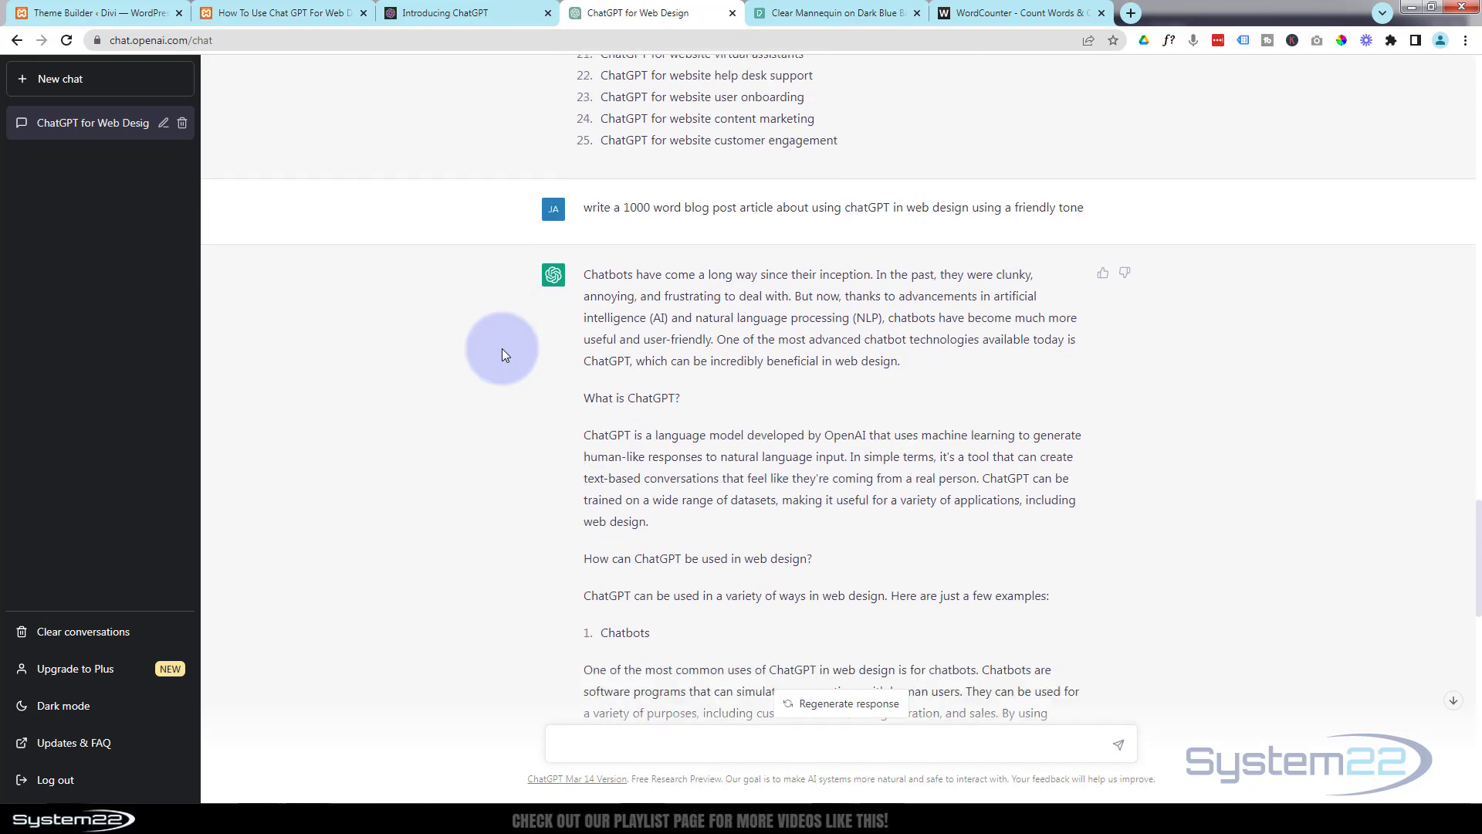
scroll(501, 354, "down", 7)
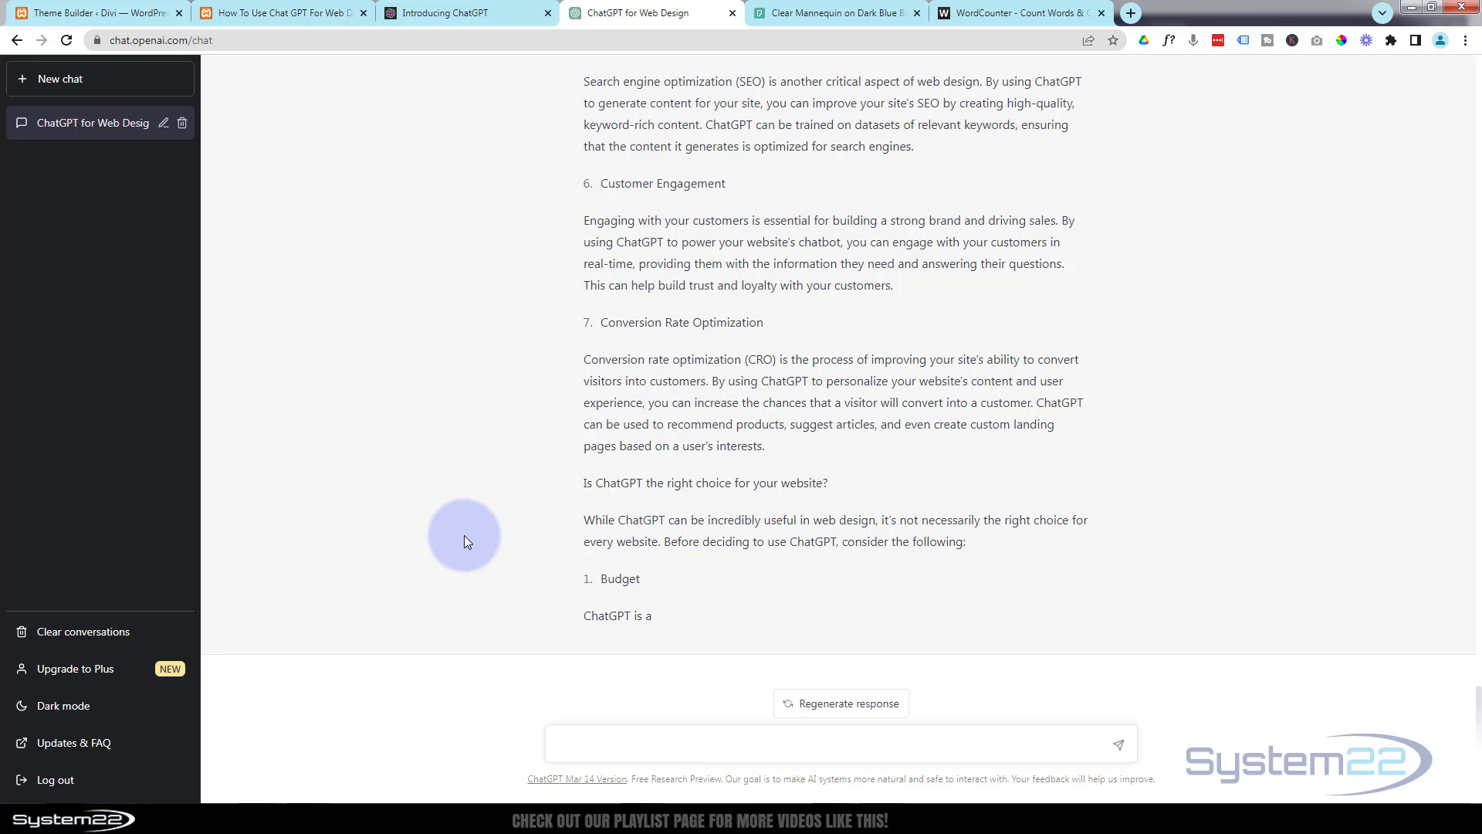
type("continue")
key("Return")
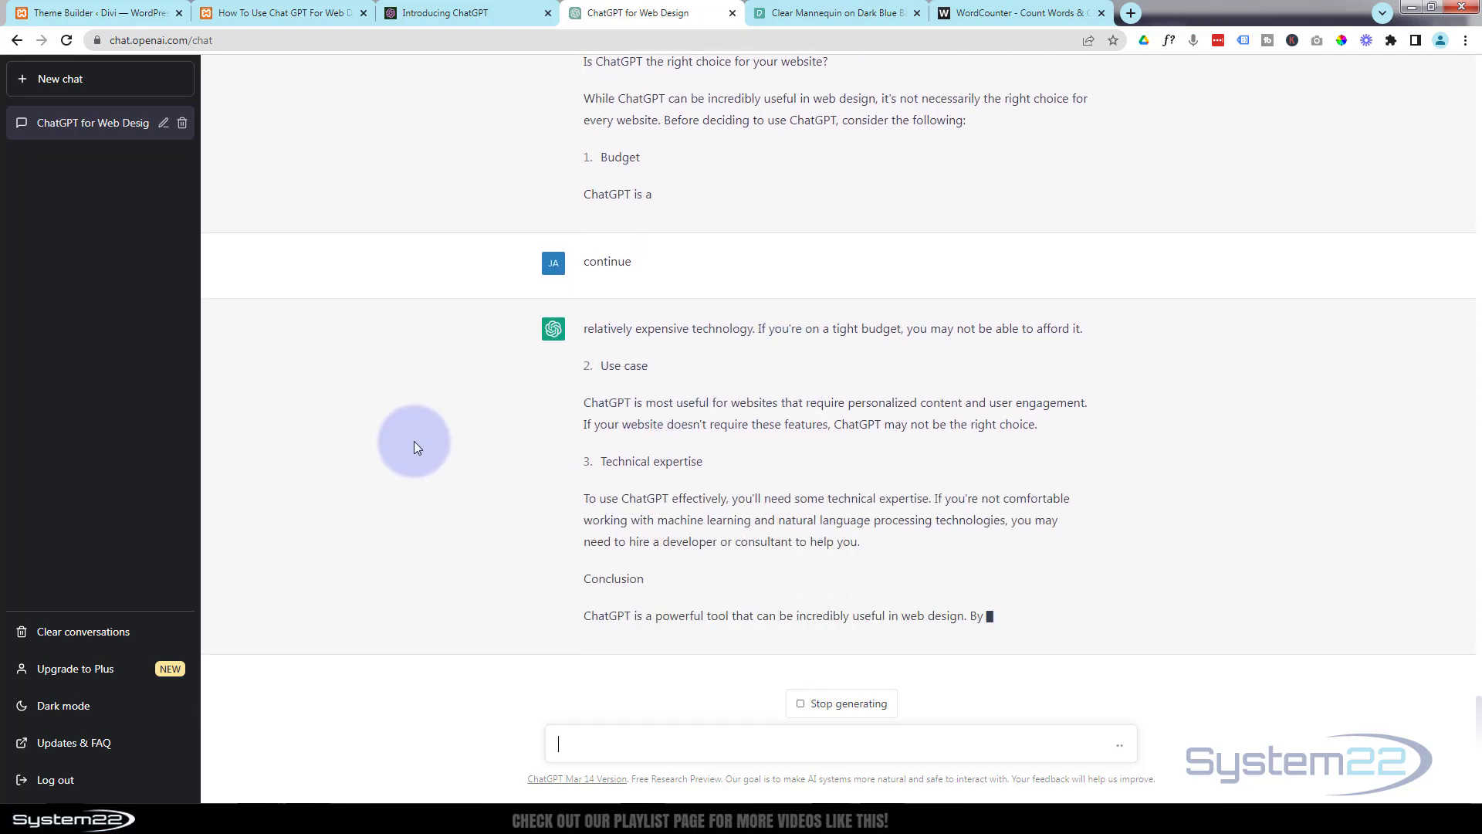
Copy the ChatGPT article from its opening paragraph through the end of the Content Creation section.
scroll(429, 479, "up", 15)
scroll(436, 483, "up", 9)
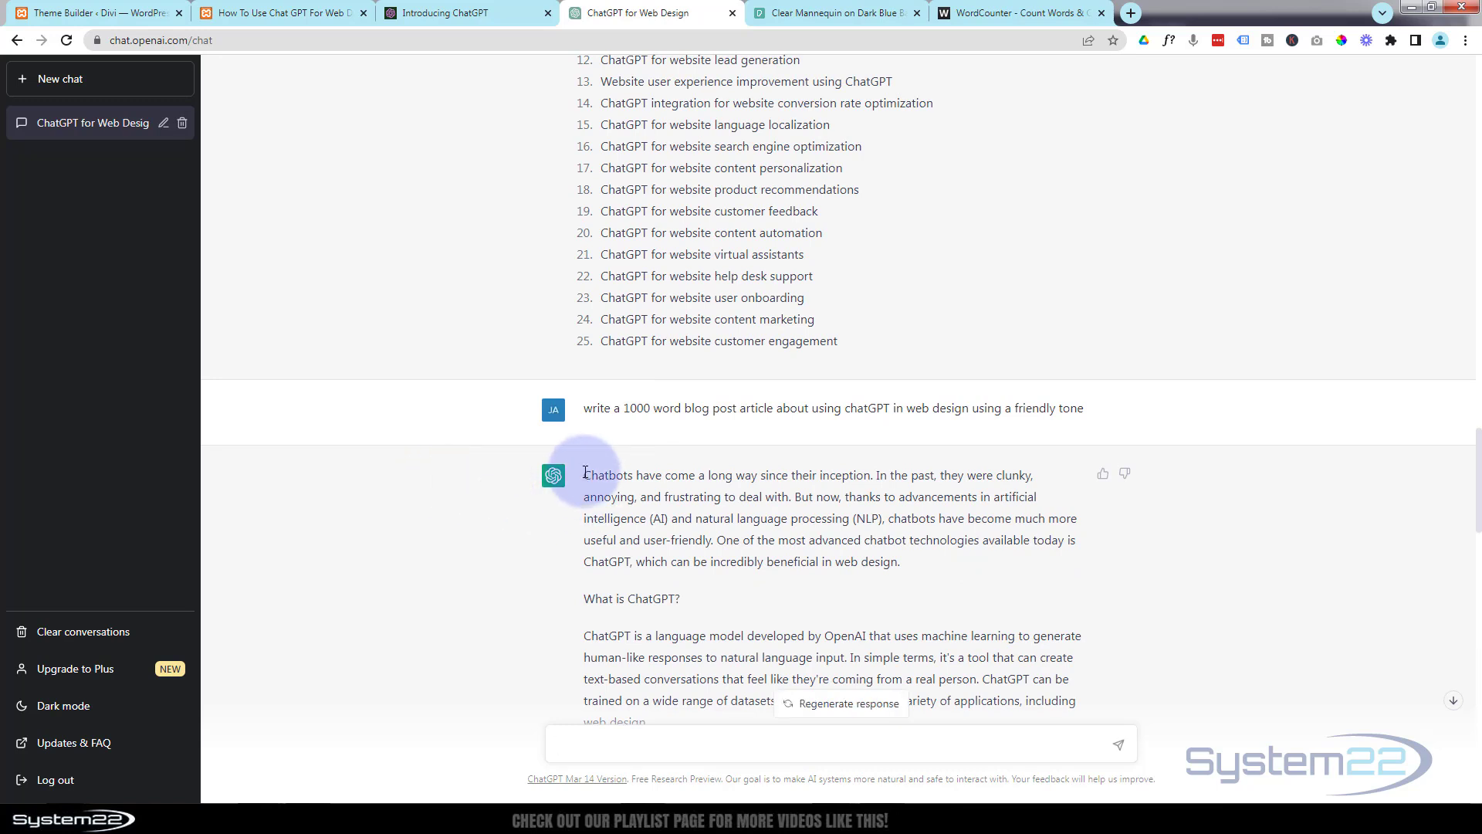
left_click_drag(585, 473, 1123, 338)
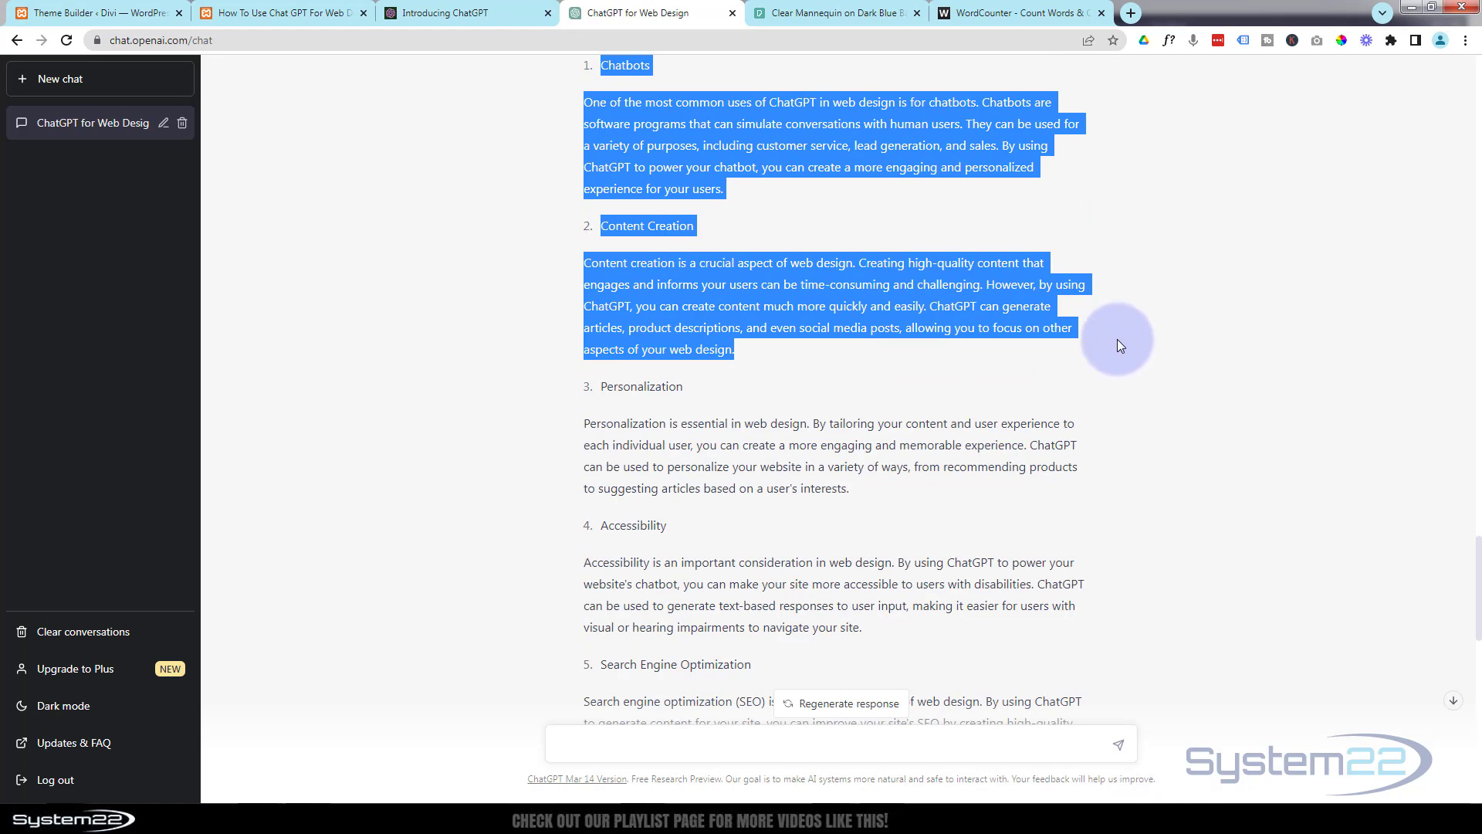
Return to the Divi post, save the Image module and add a Text module to the two-thirds column.
left_click(300, 12)
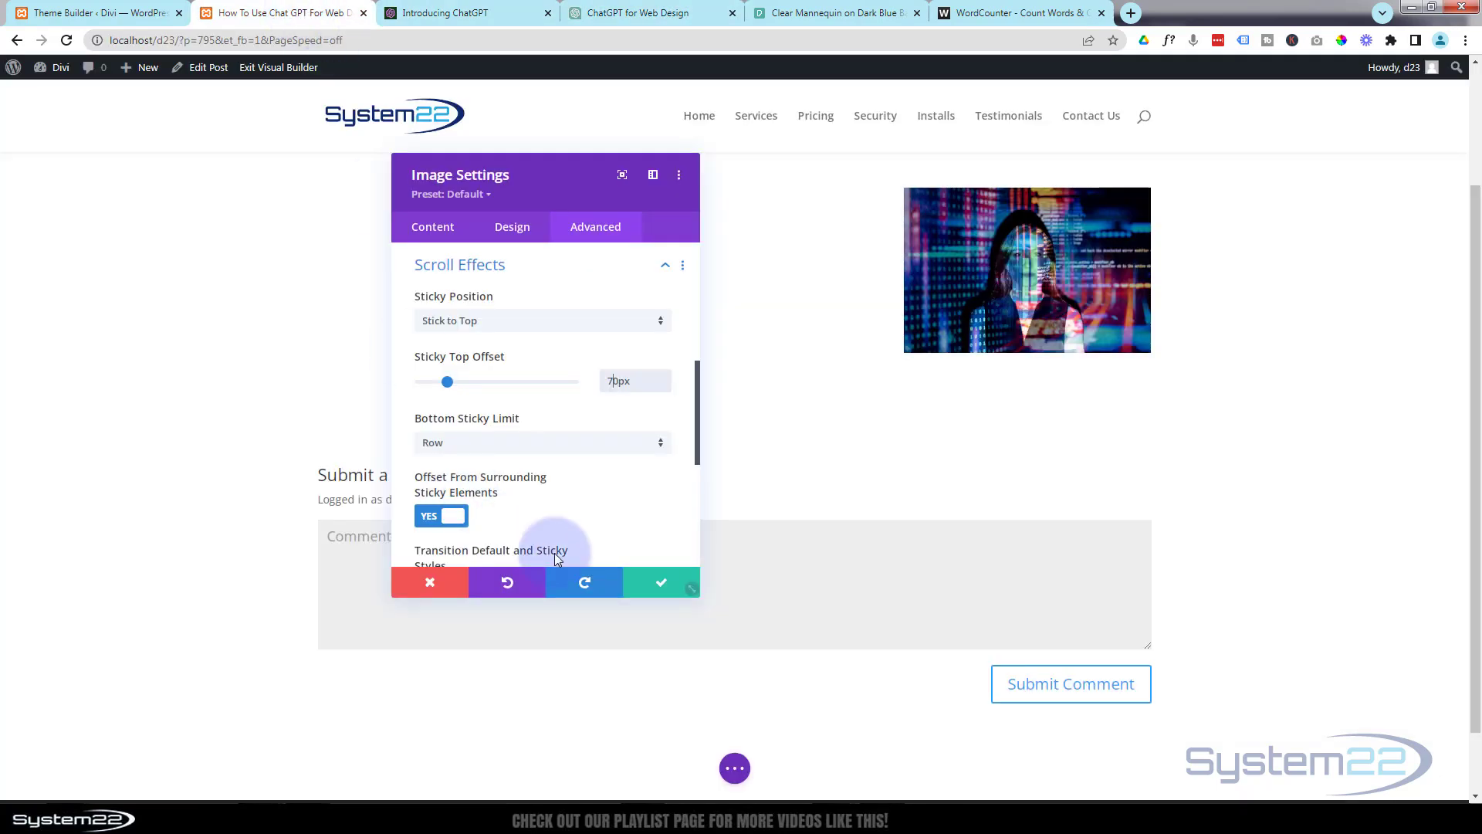
left_click(661, 584)
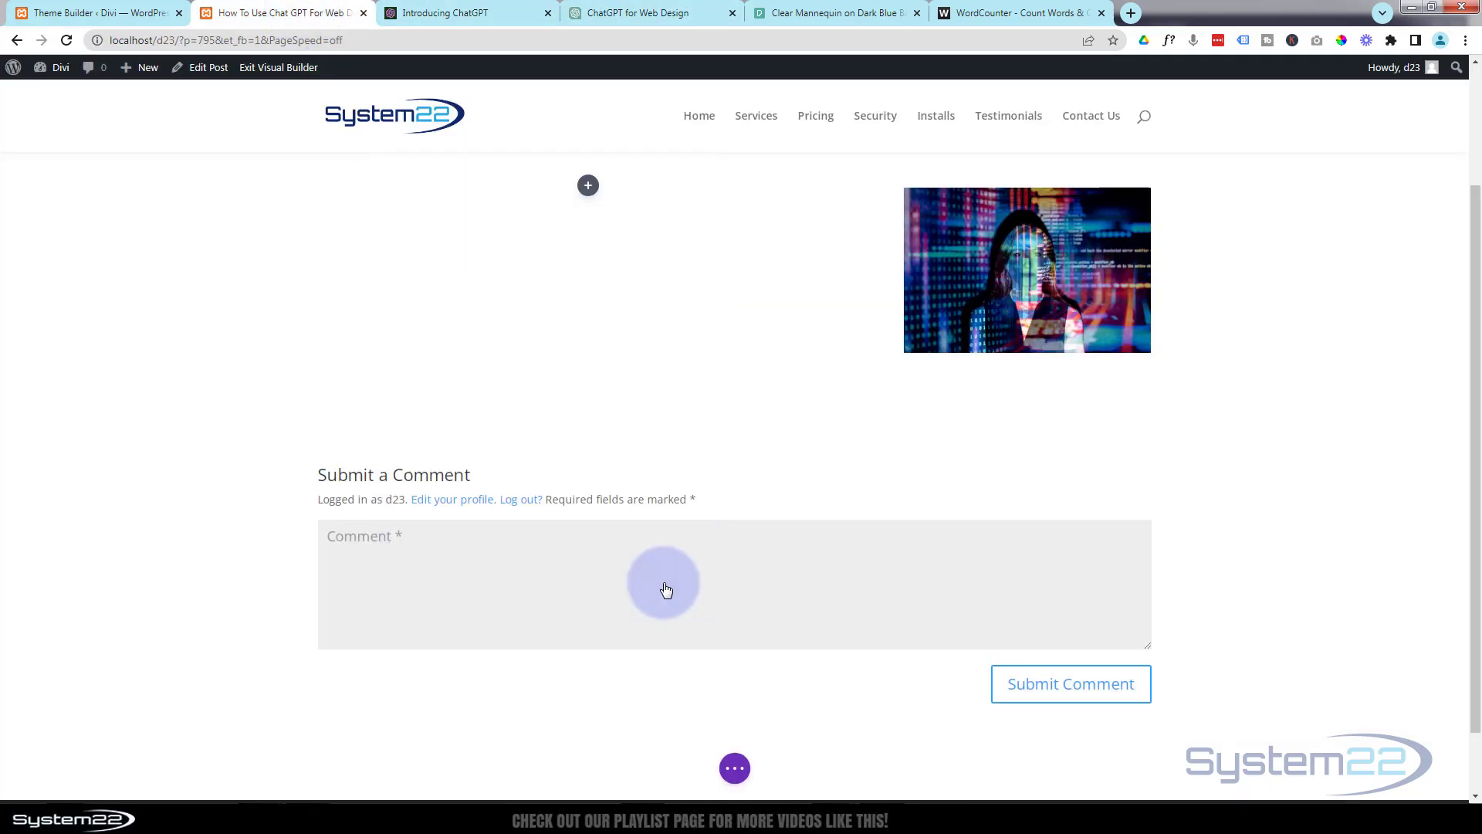
scroll(478, 263, "up", 2)
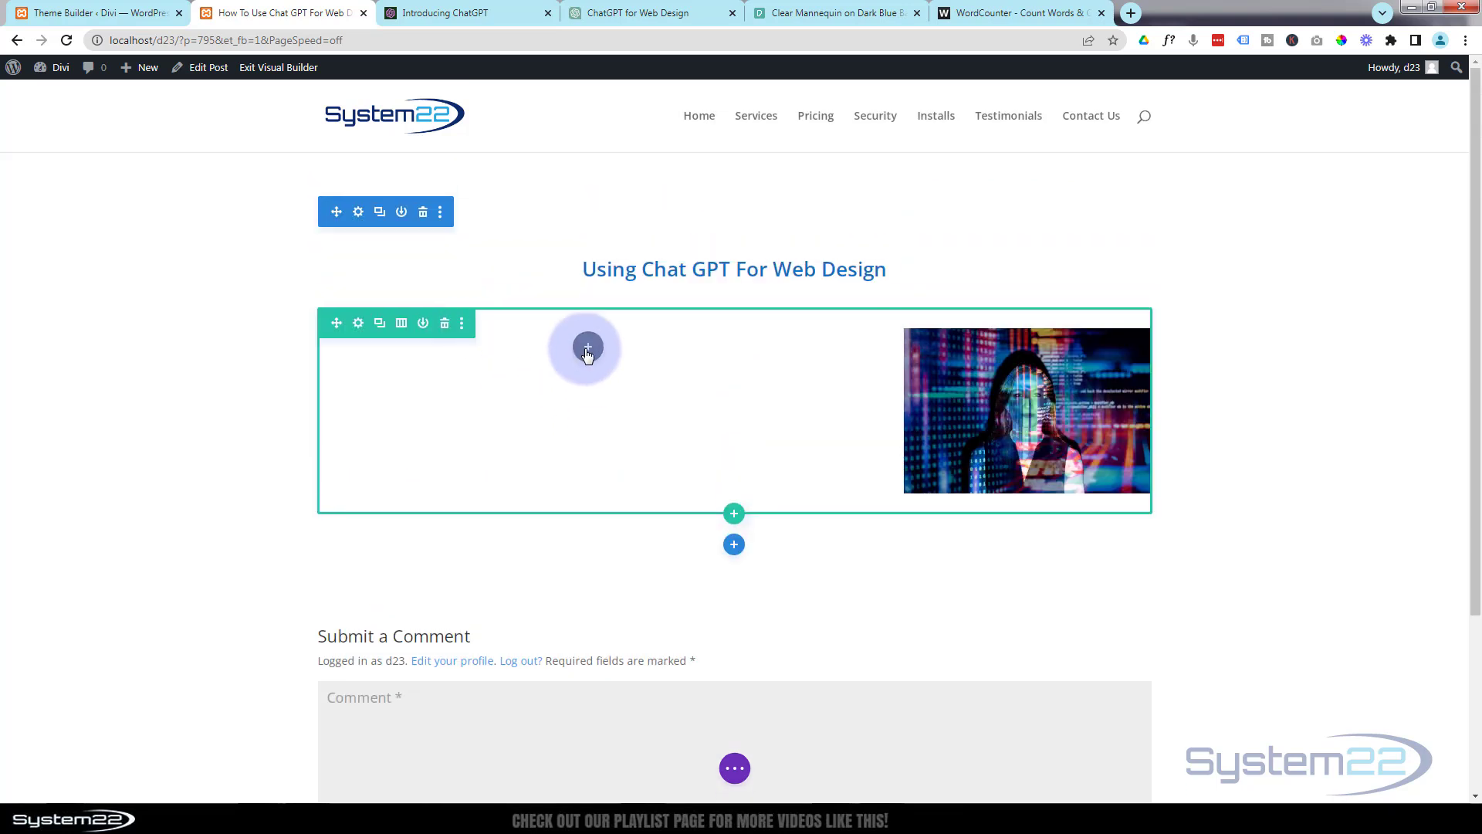
left_click(588, 349)
scroll(617, 579, "down", 3)
scroll(622, 592, "down", 5)
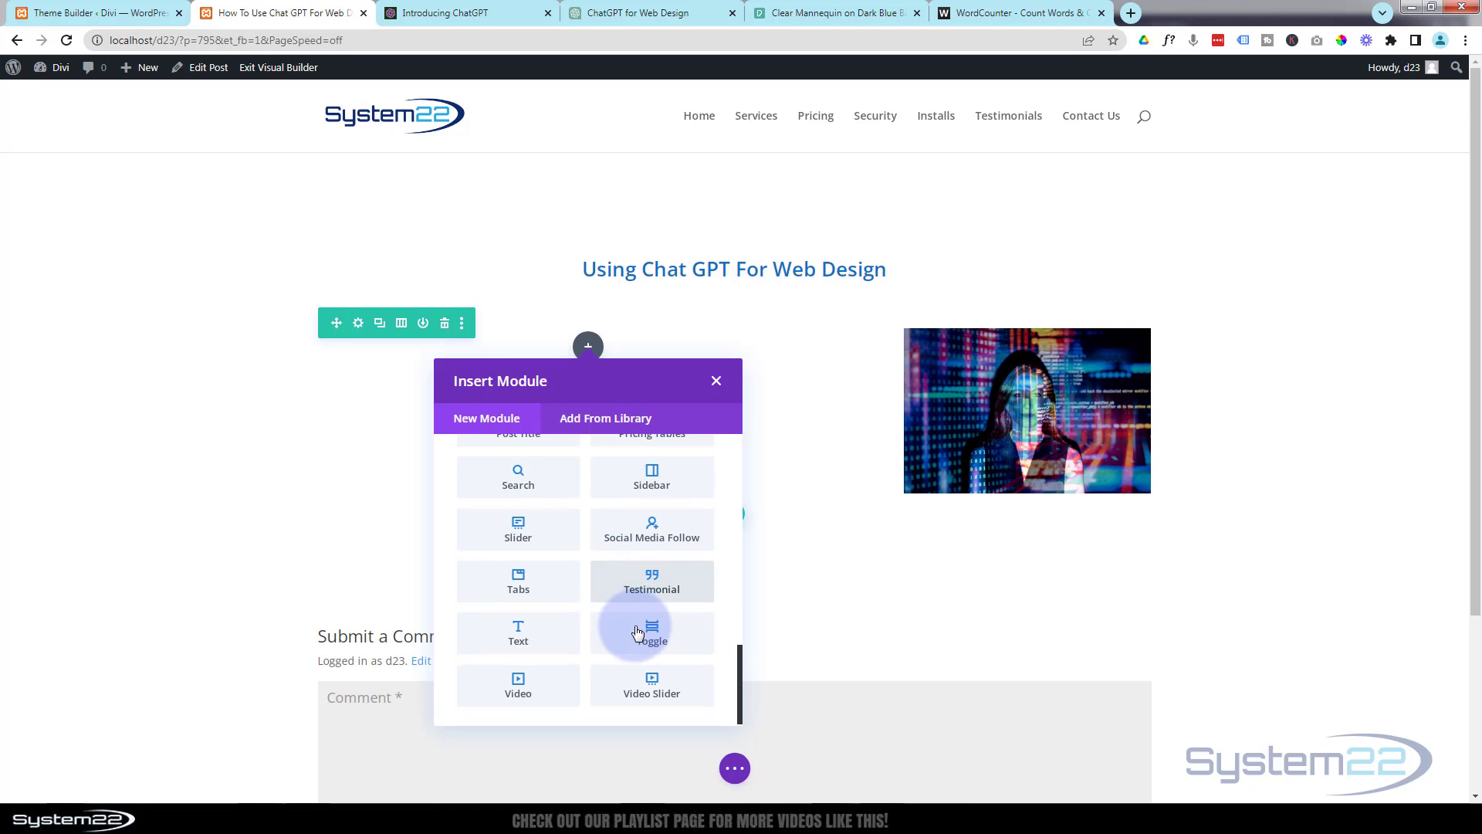
left_click(524, 636)
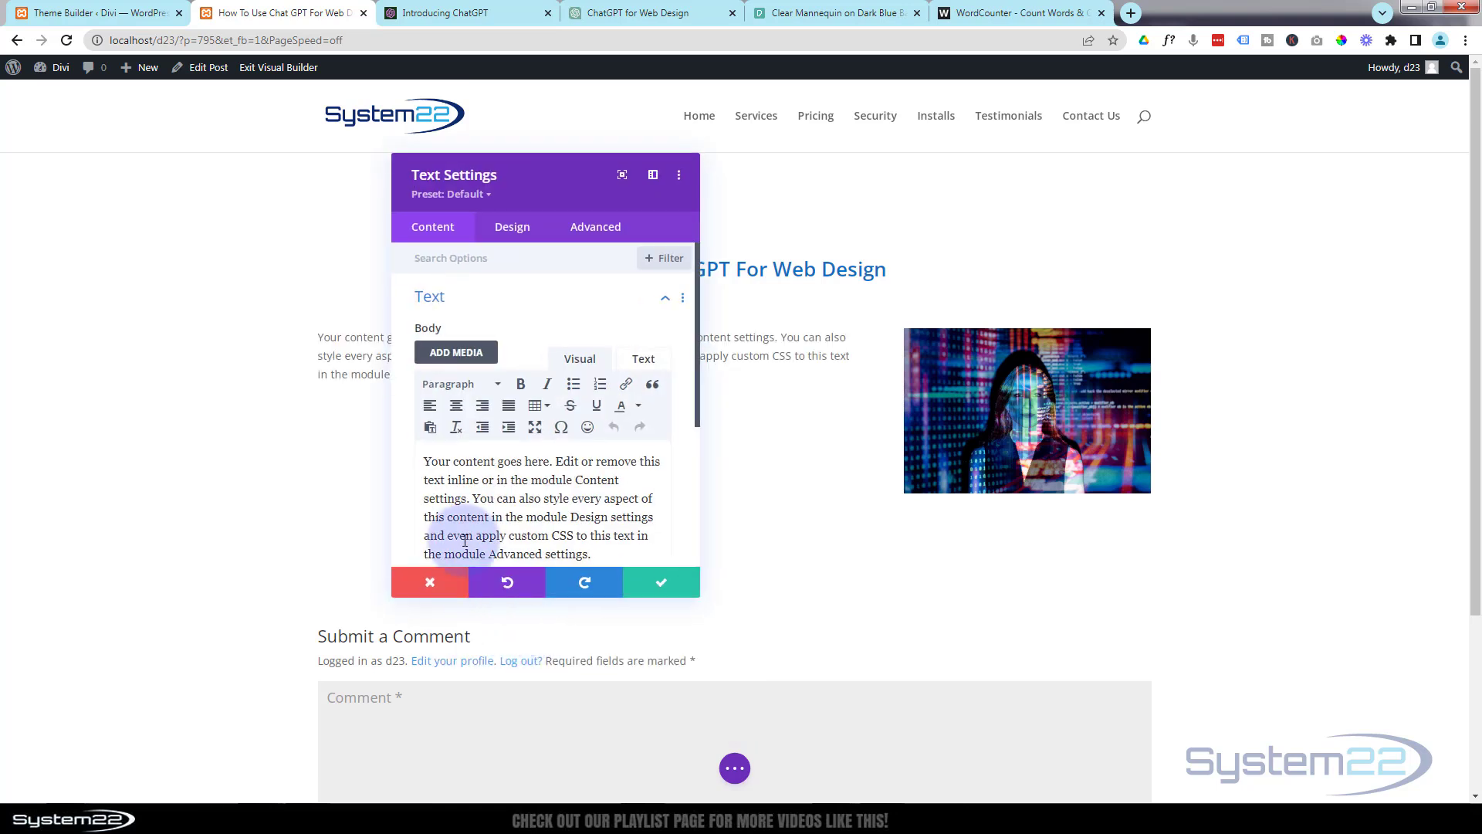
Replace the Text module's placeholder body with the copied article and move the settings window off the text column.
left_click(421, 467)
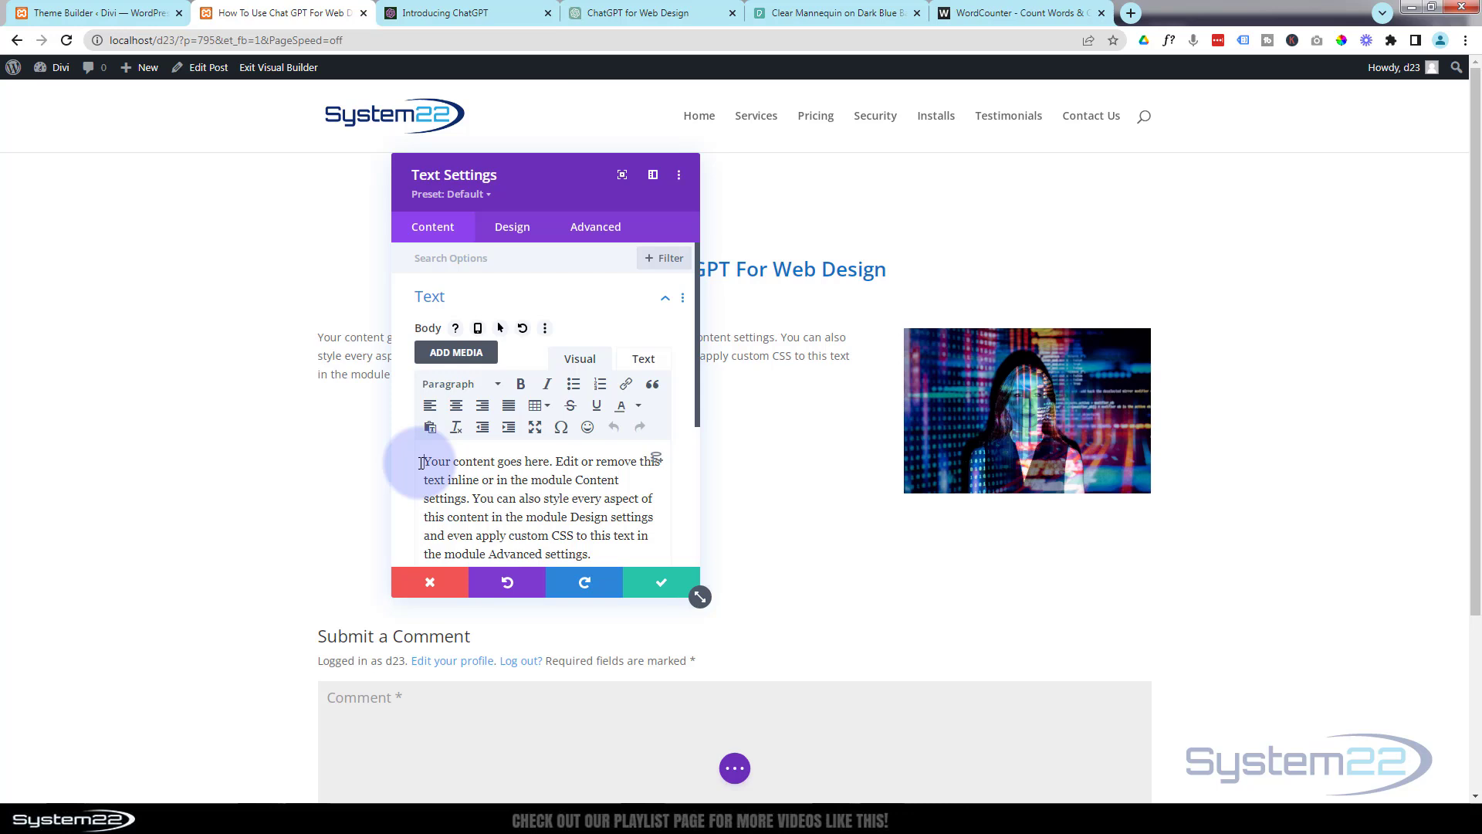
key("ctrl+a")
key("Delete")
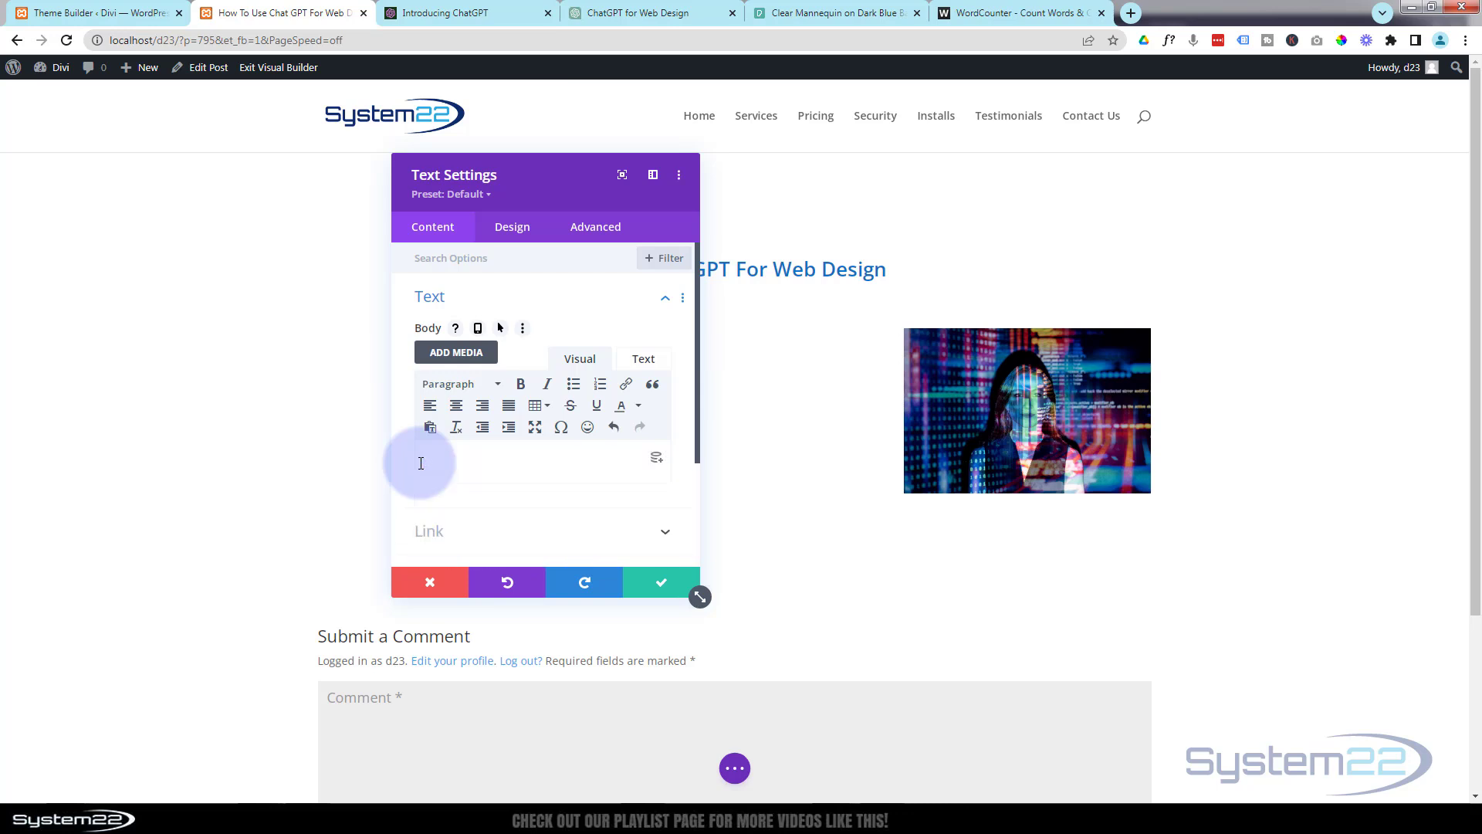
key("ctrl+v")
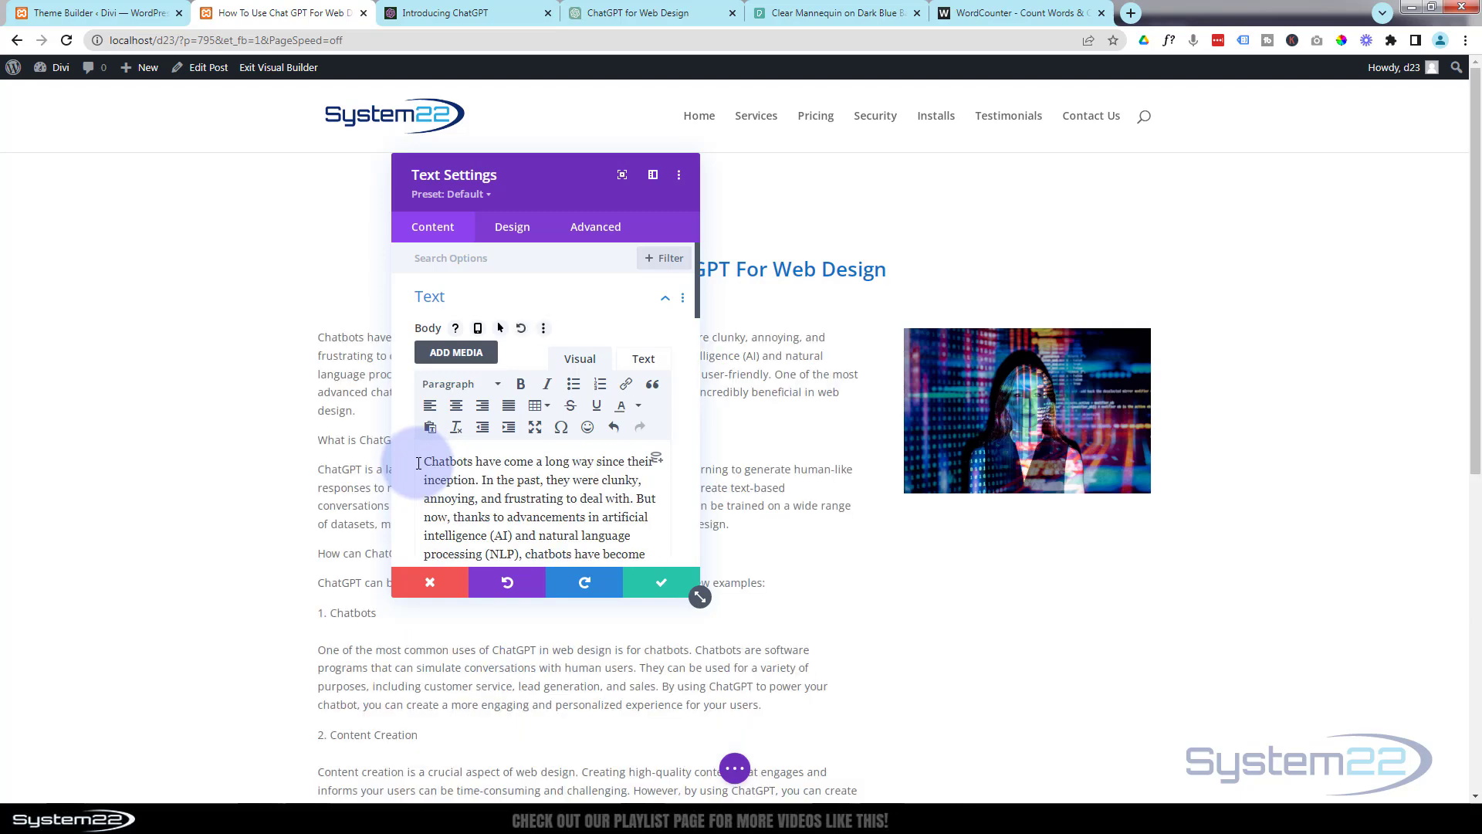
left_click_drag(530, 192, 939, 138)
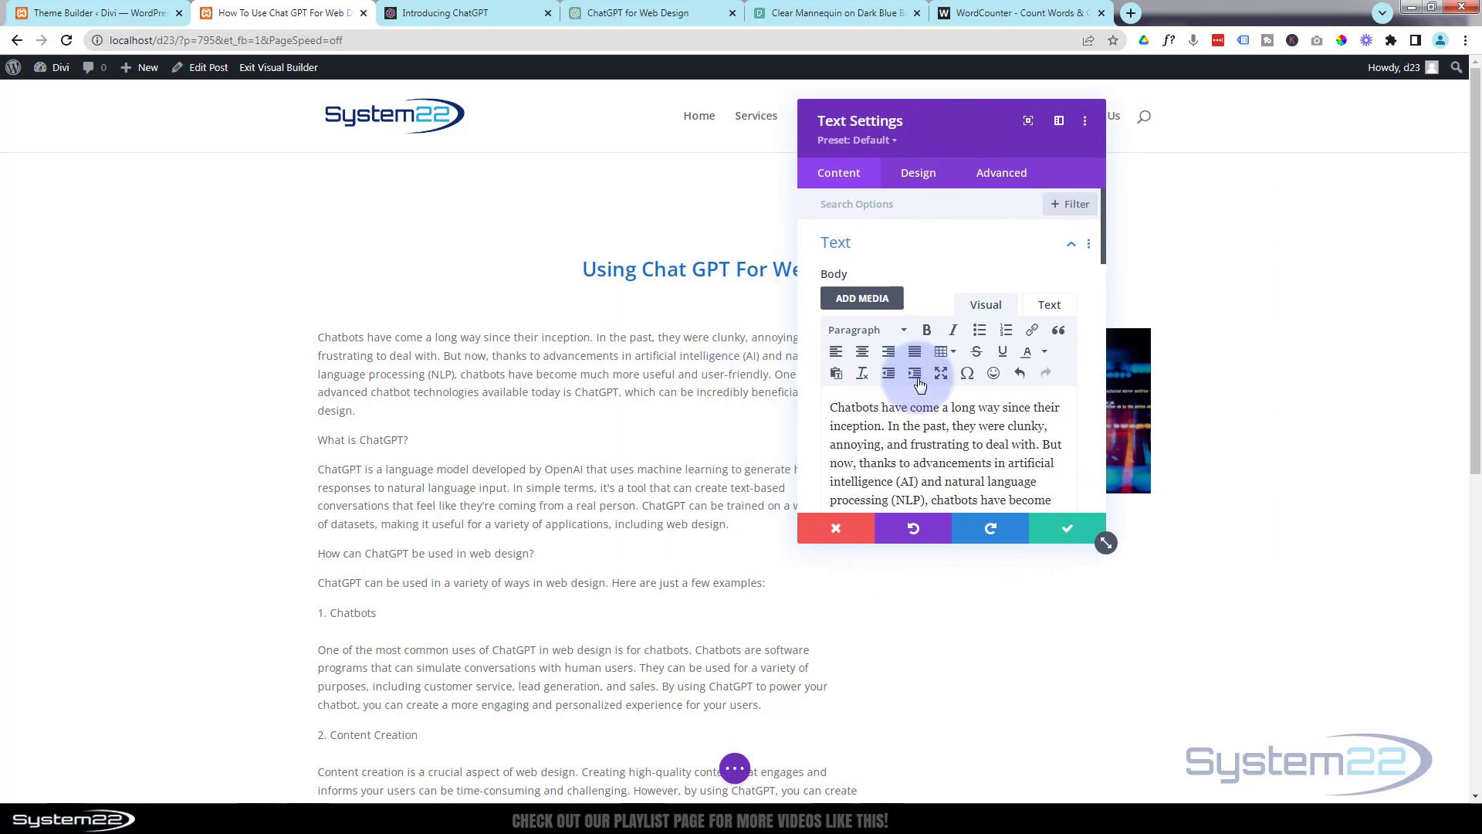
Format the "What is ChatGPT?" line in the Text module's body as Heading 3.
scroll(843, 391, "down", 3)
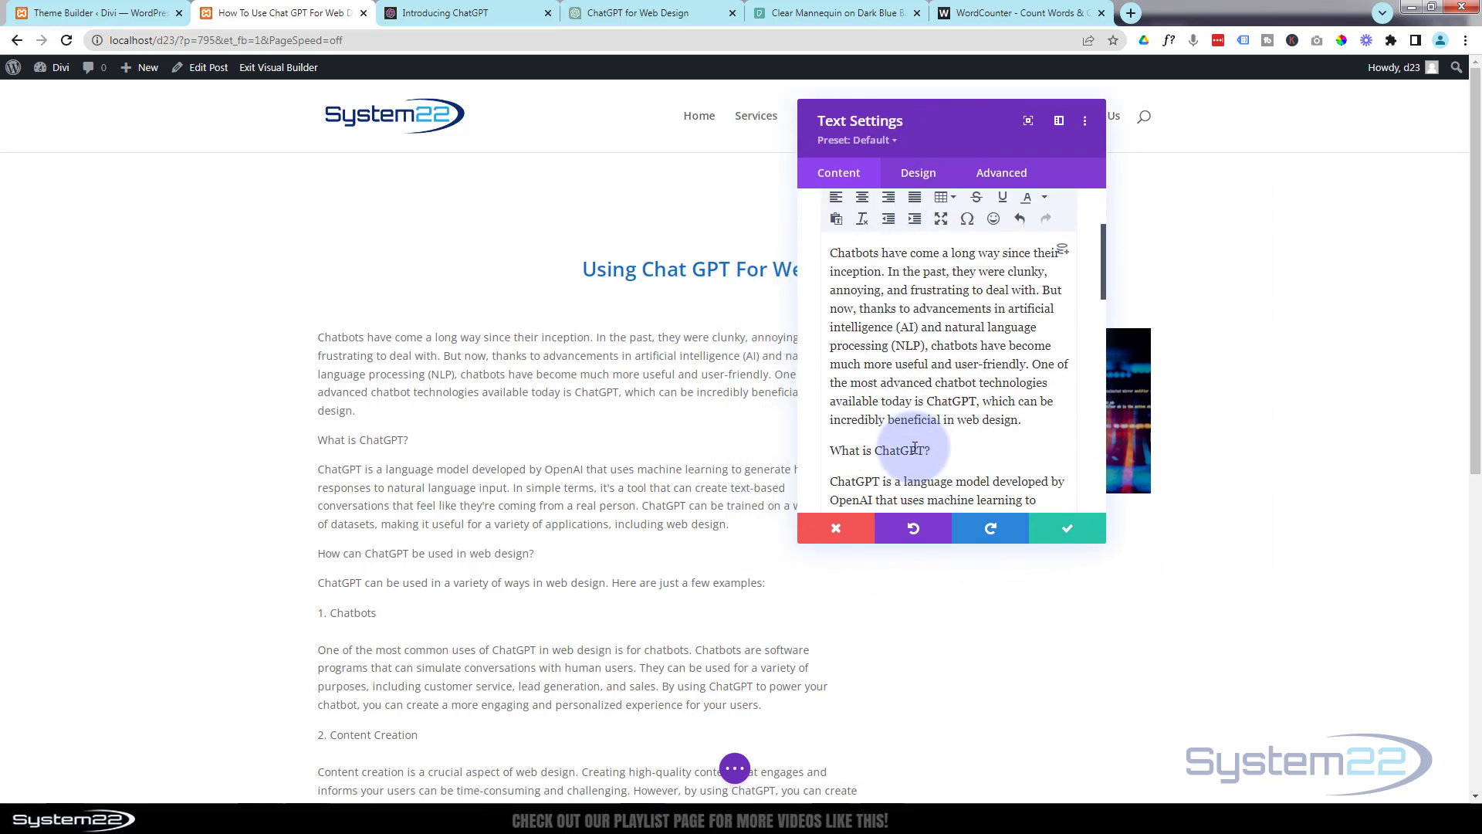
left_click_drag(831, 374, 942, 373)
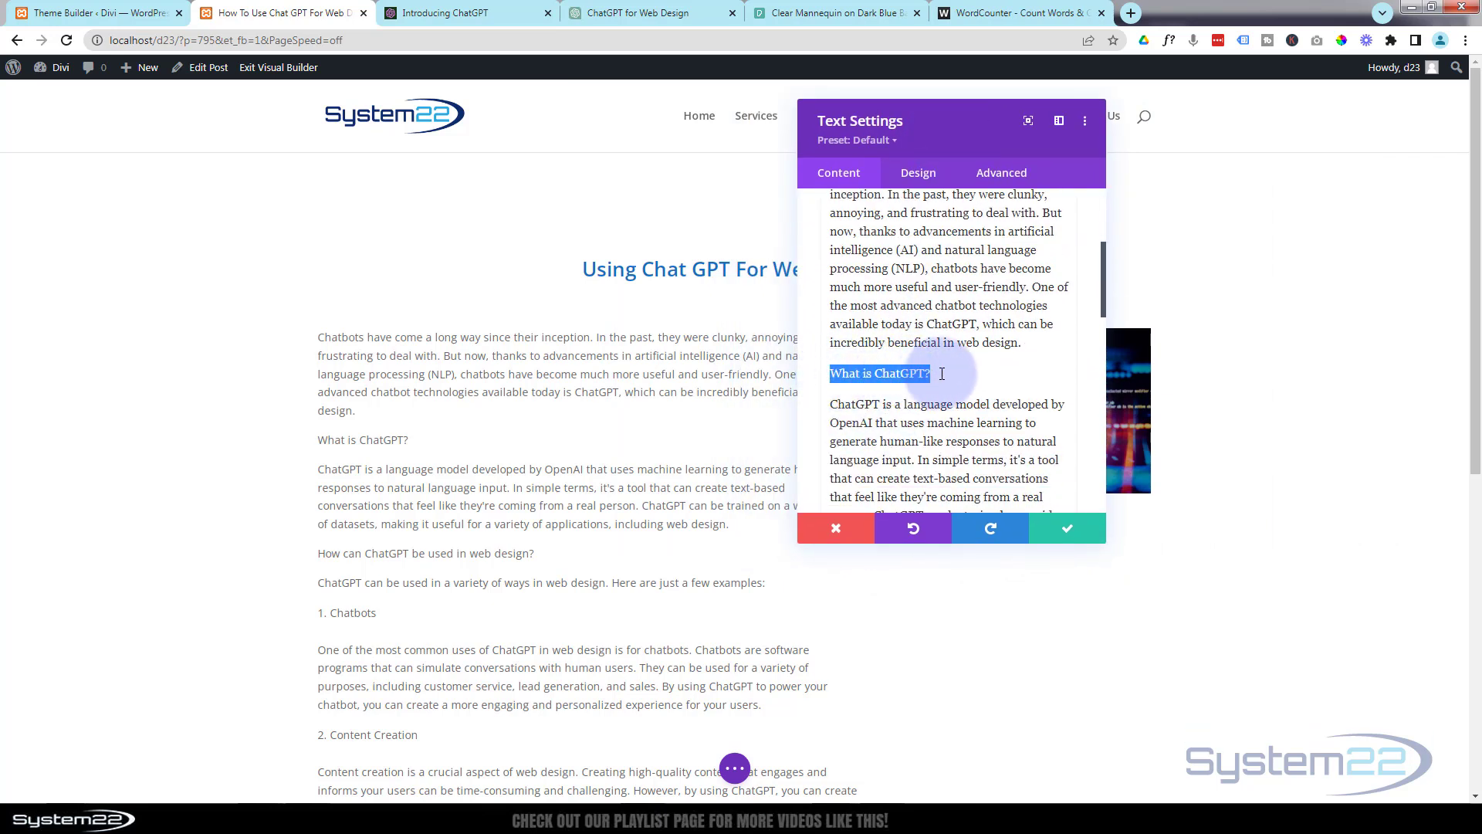
scroll(946, 376, "up", 4)
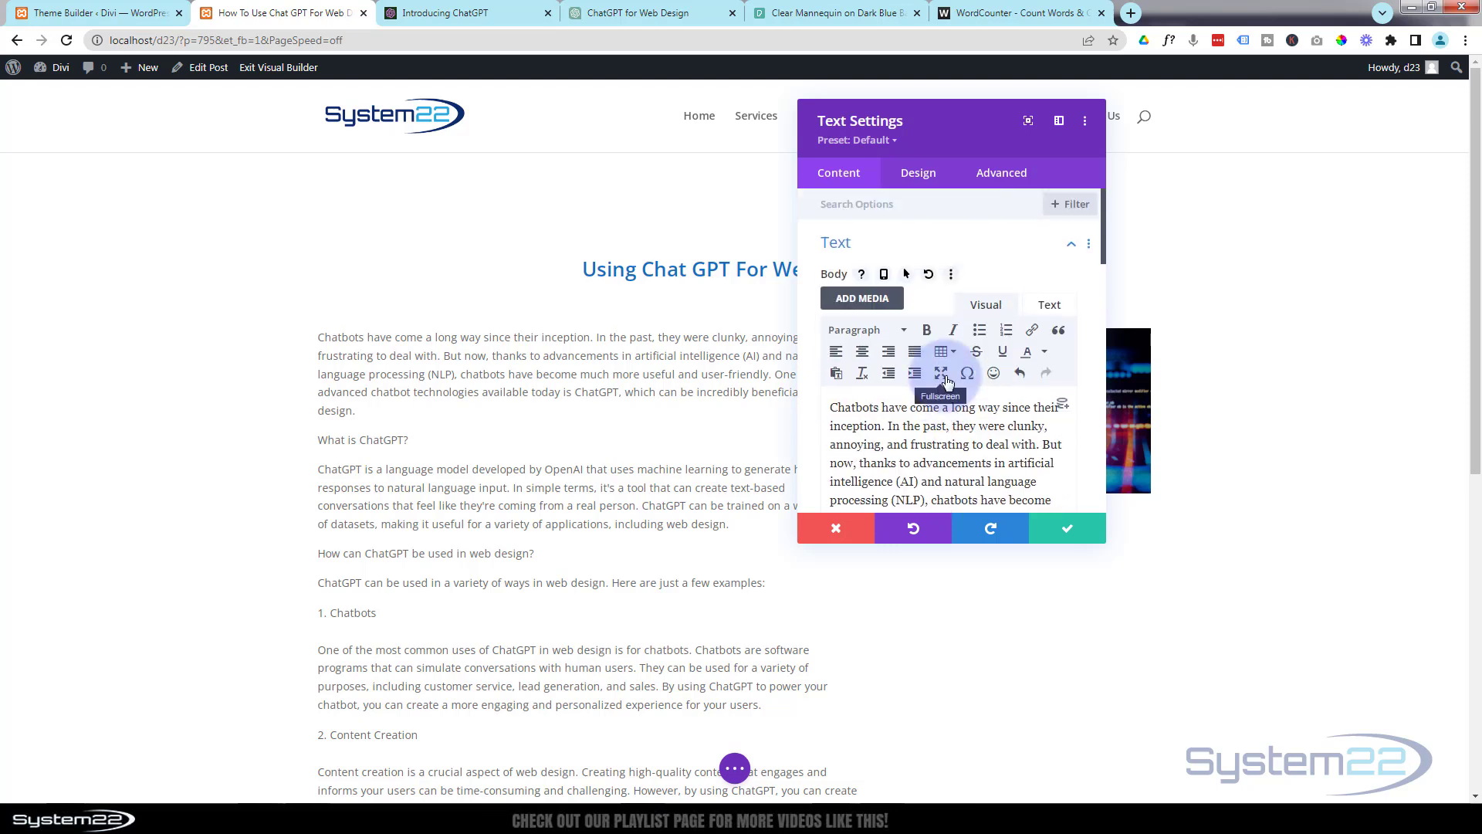
left_click(864, 336)
left_click(880, 454)
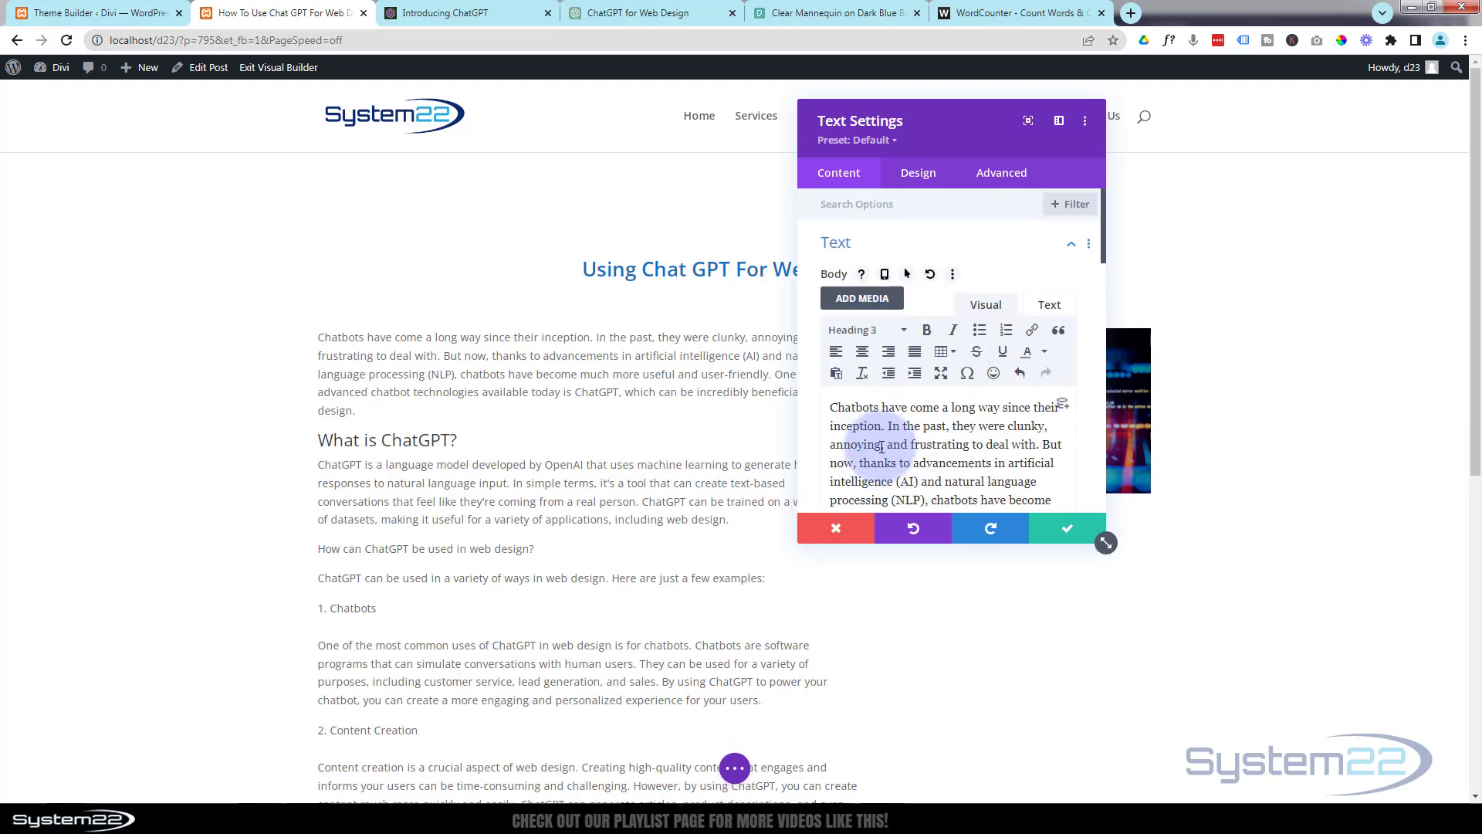
Remove the numbered-list formatting from the "Chatbots" line and make it a Heading 3.
scroll(915, 449, "down", 6)
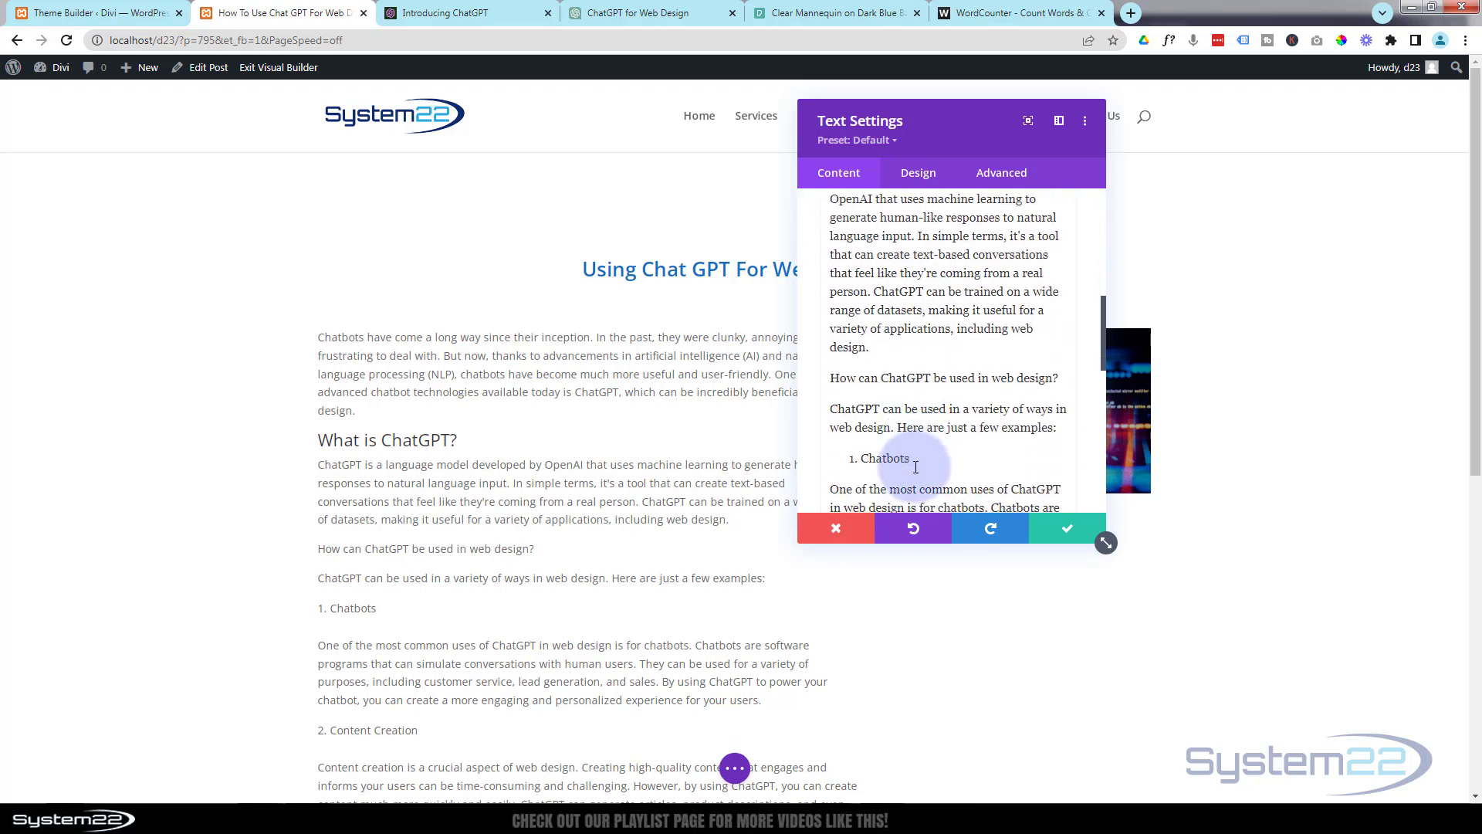
left_click_drag(907, 460, 833, 461)
scroll(971, 448, "up", 10)
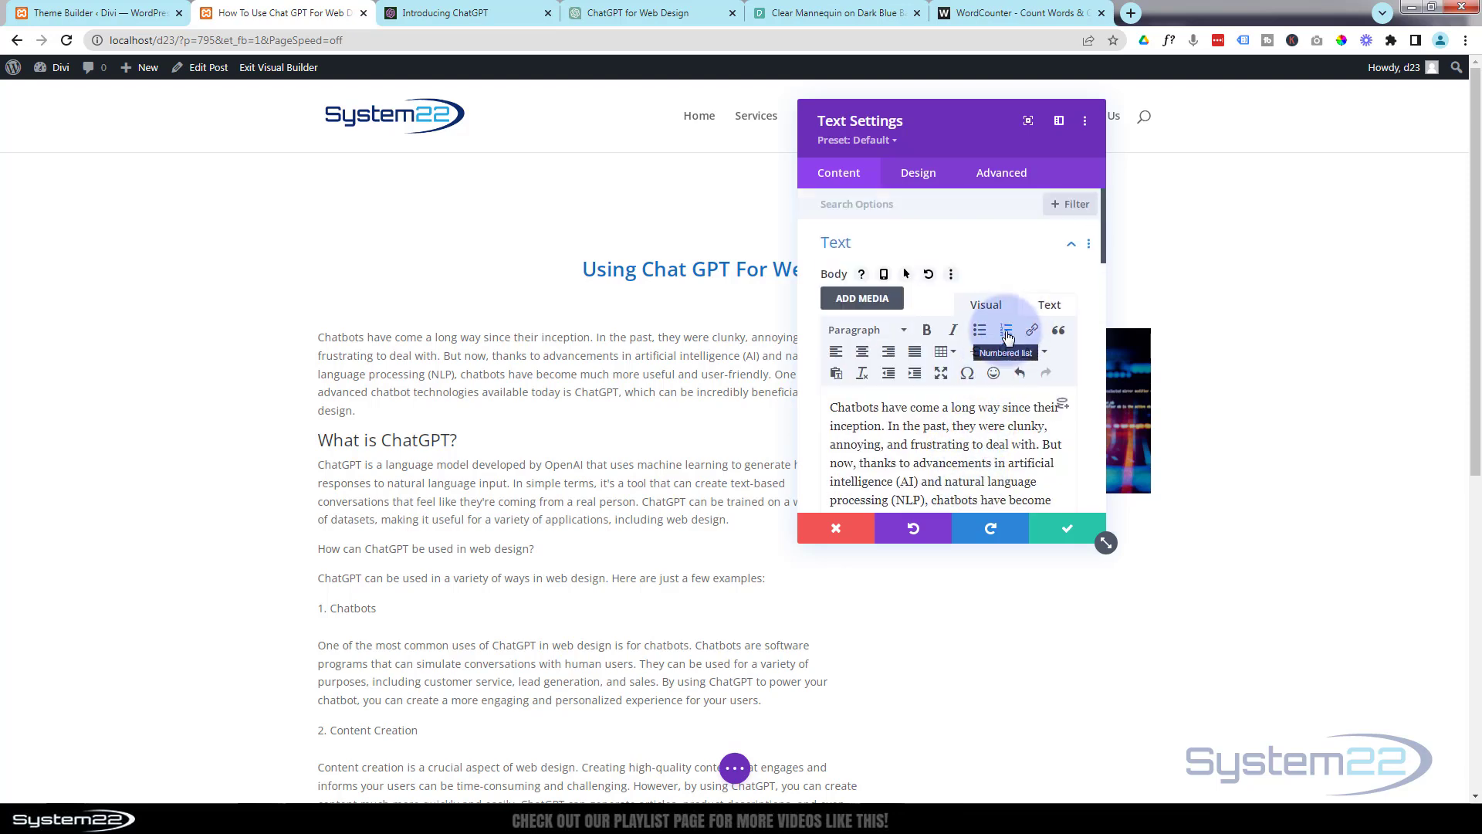
left_click(1007, 332)
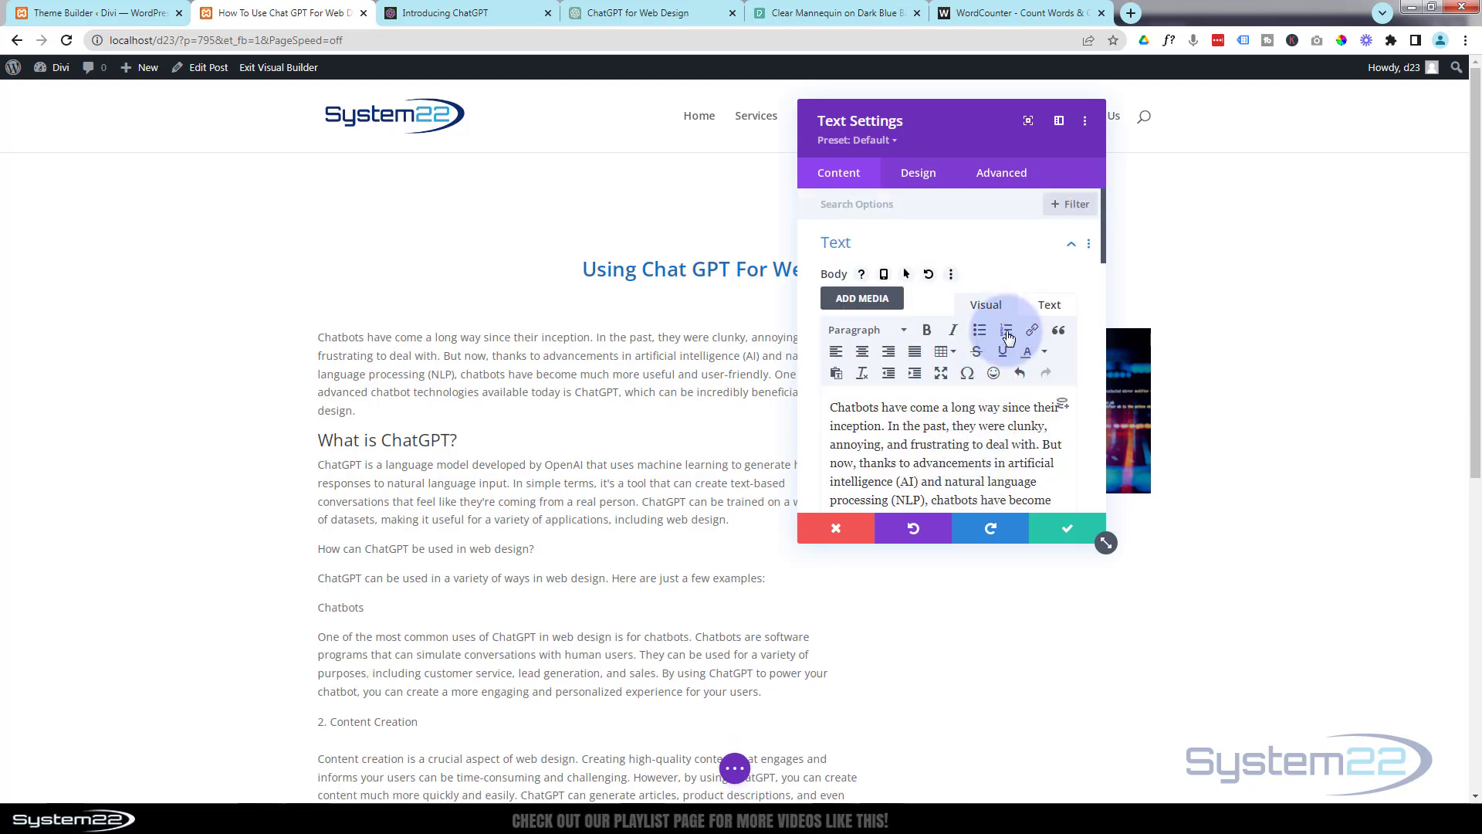
left_click(870, 338)
left_click(877, 453)
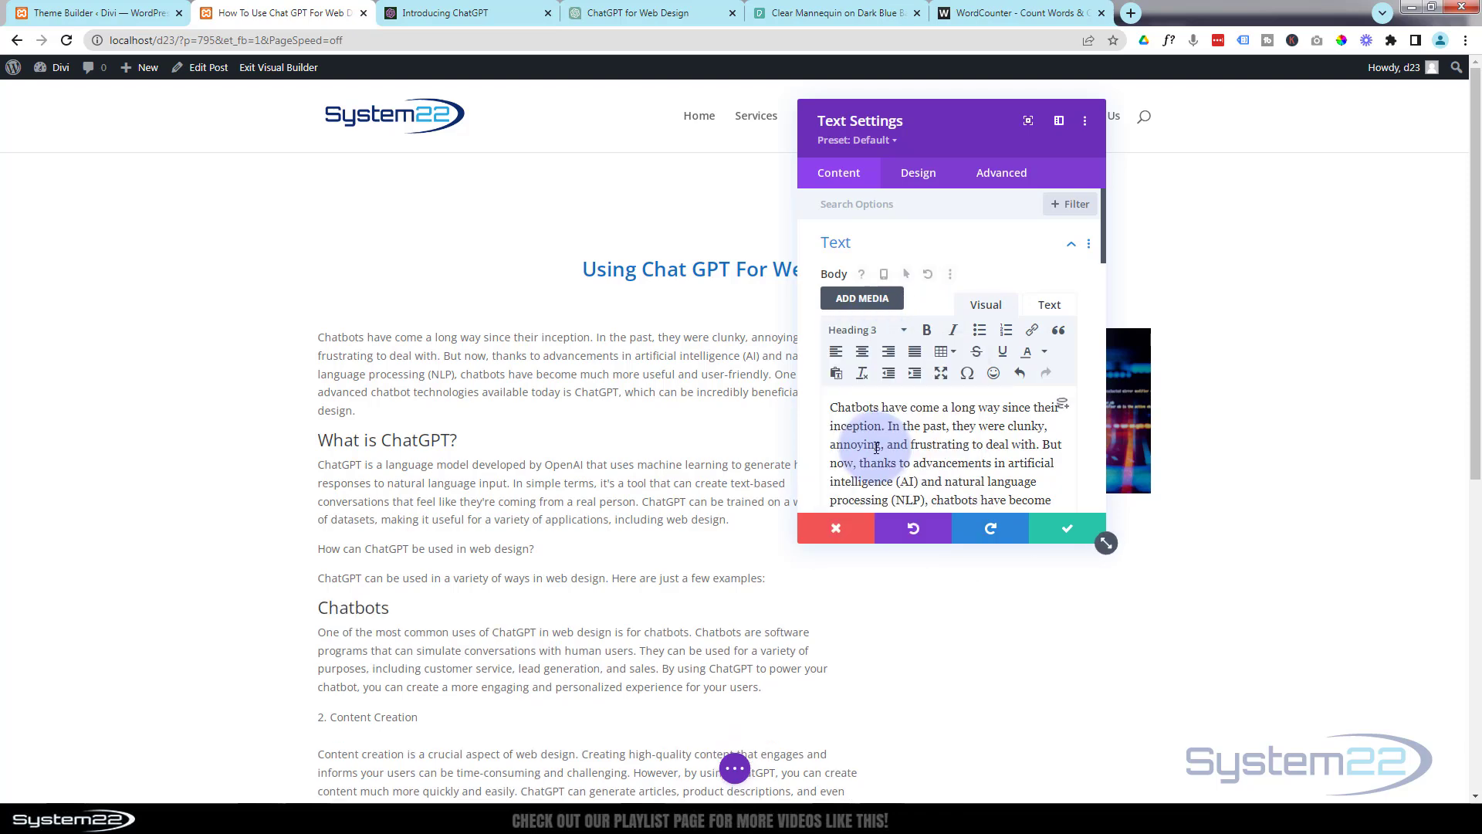
Take the "Content Creation" line out of its numbered list and format it as Heading 3.
scroll(883, 453, "down", 6)
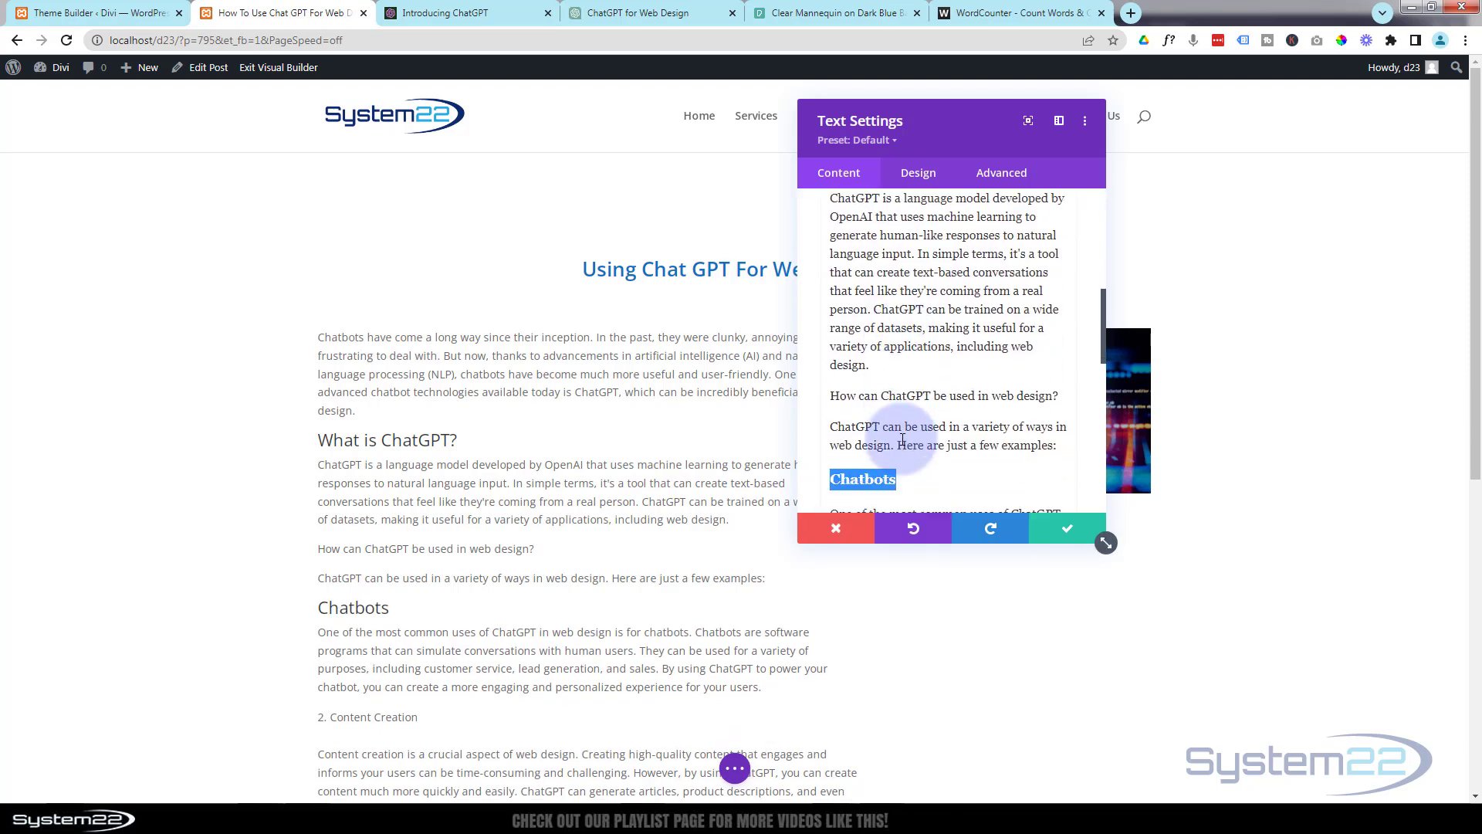
scroll(903, 437, "down", 3)
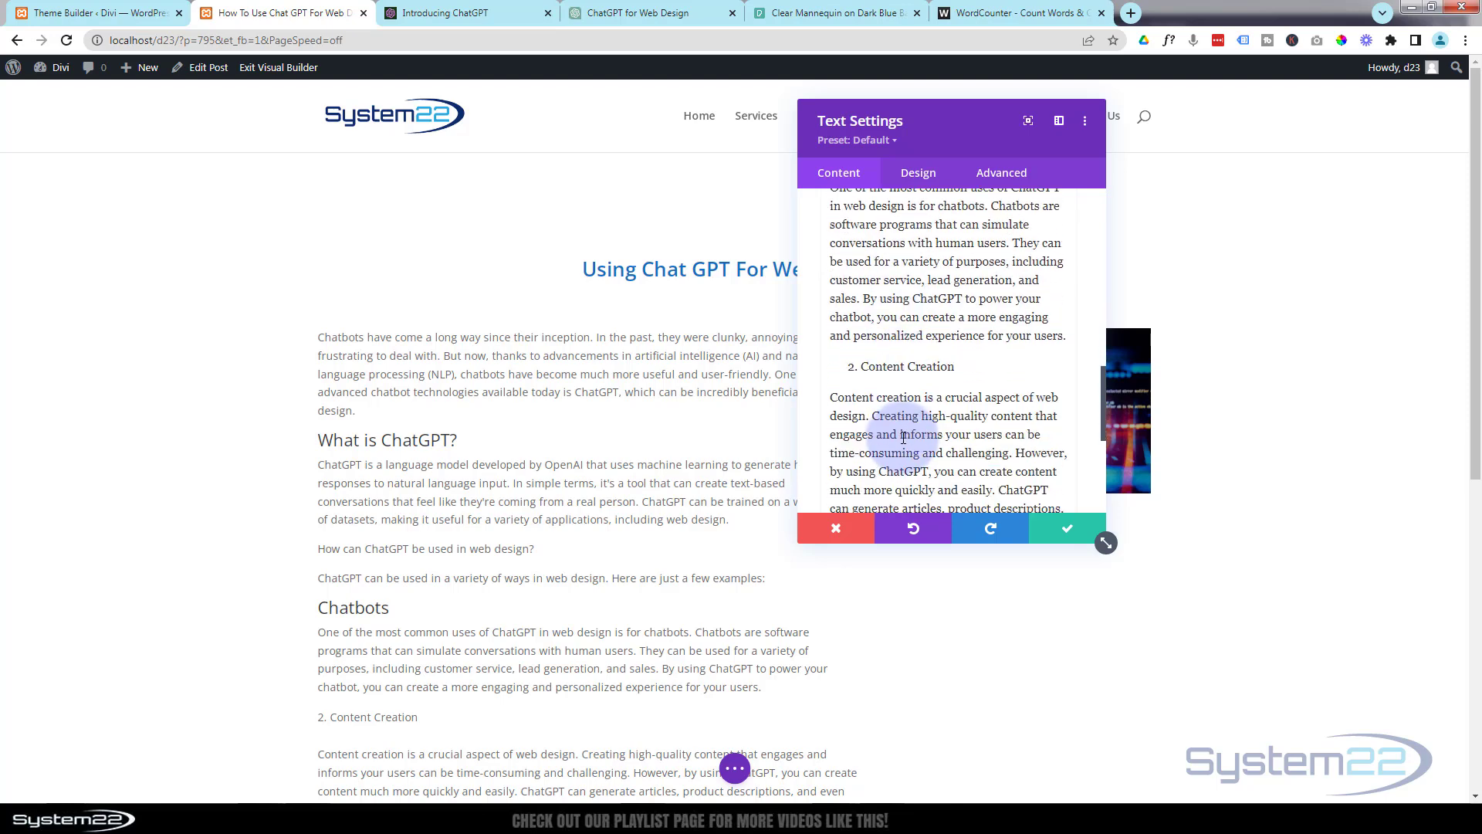
left_click_drag(861, 368, 957, 369)
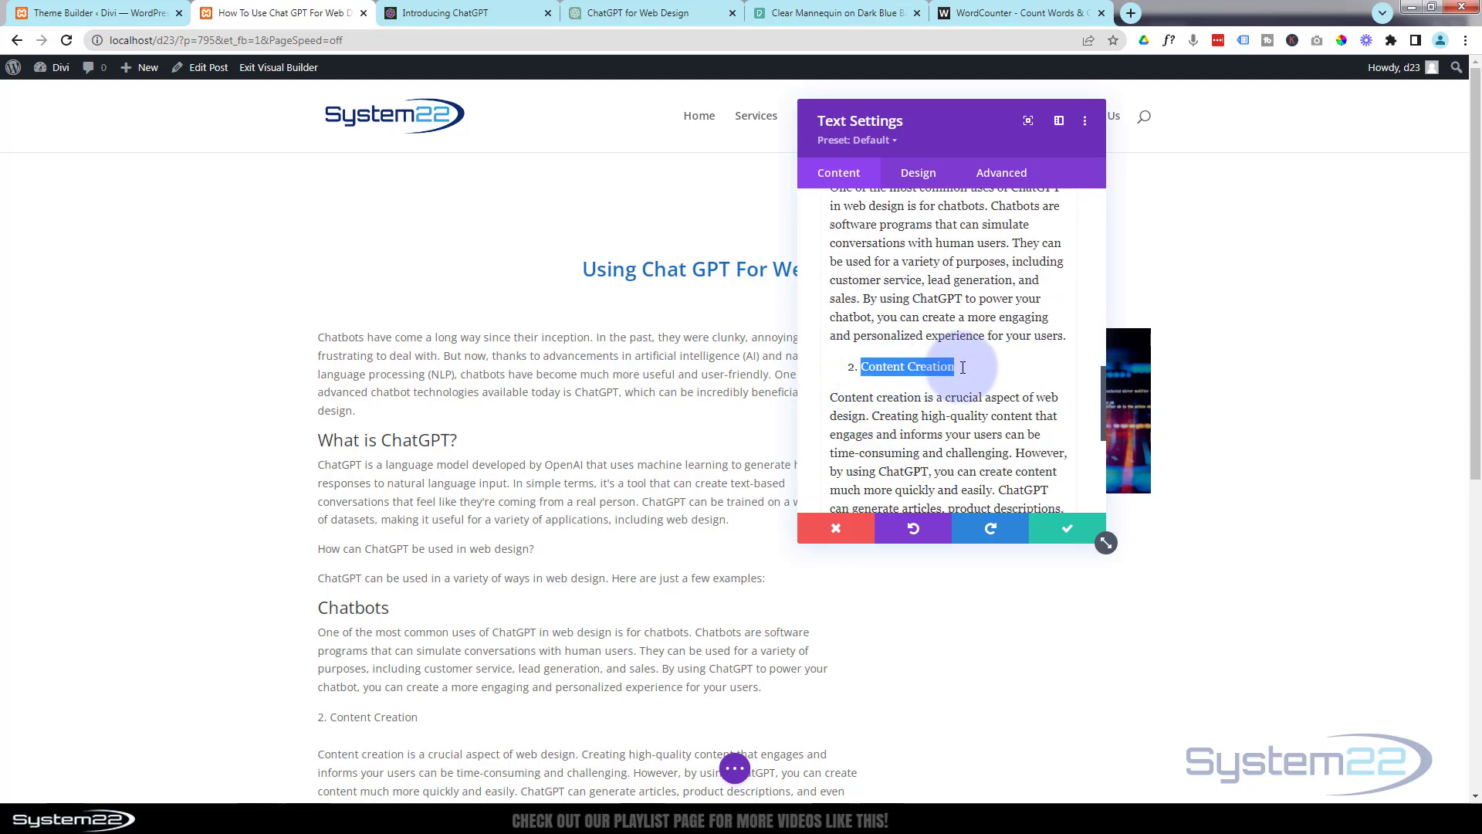
scroll(966, 383, "up", 10)
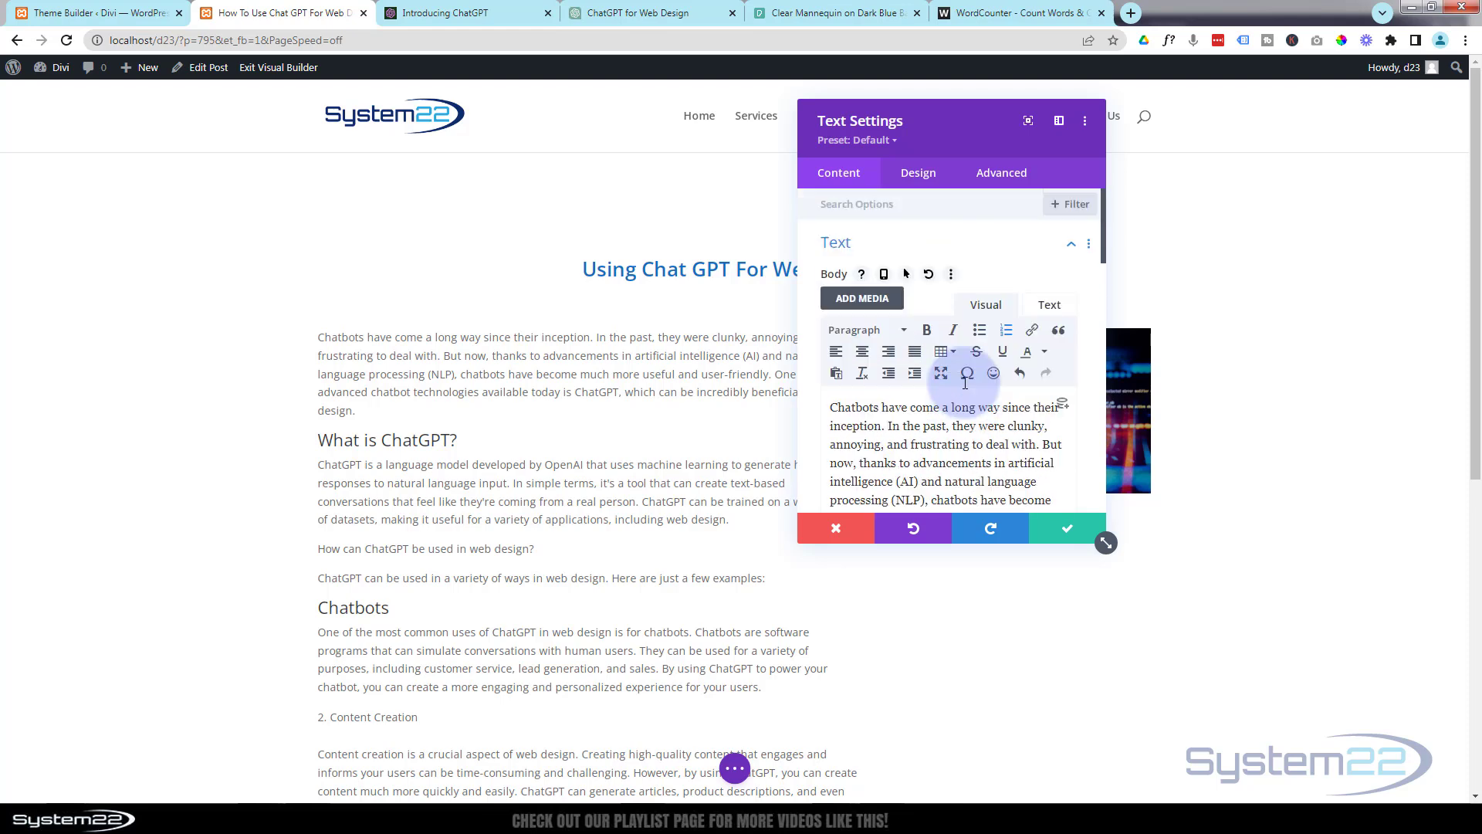
left_click(1006, 330)
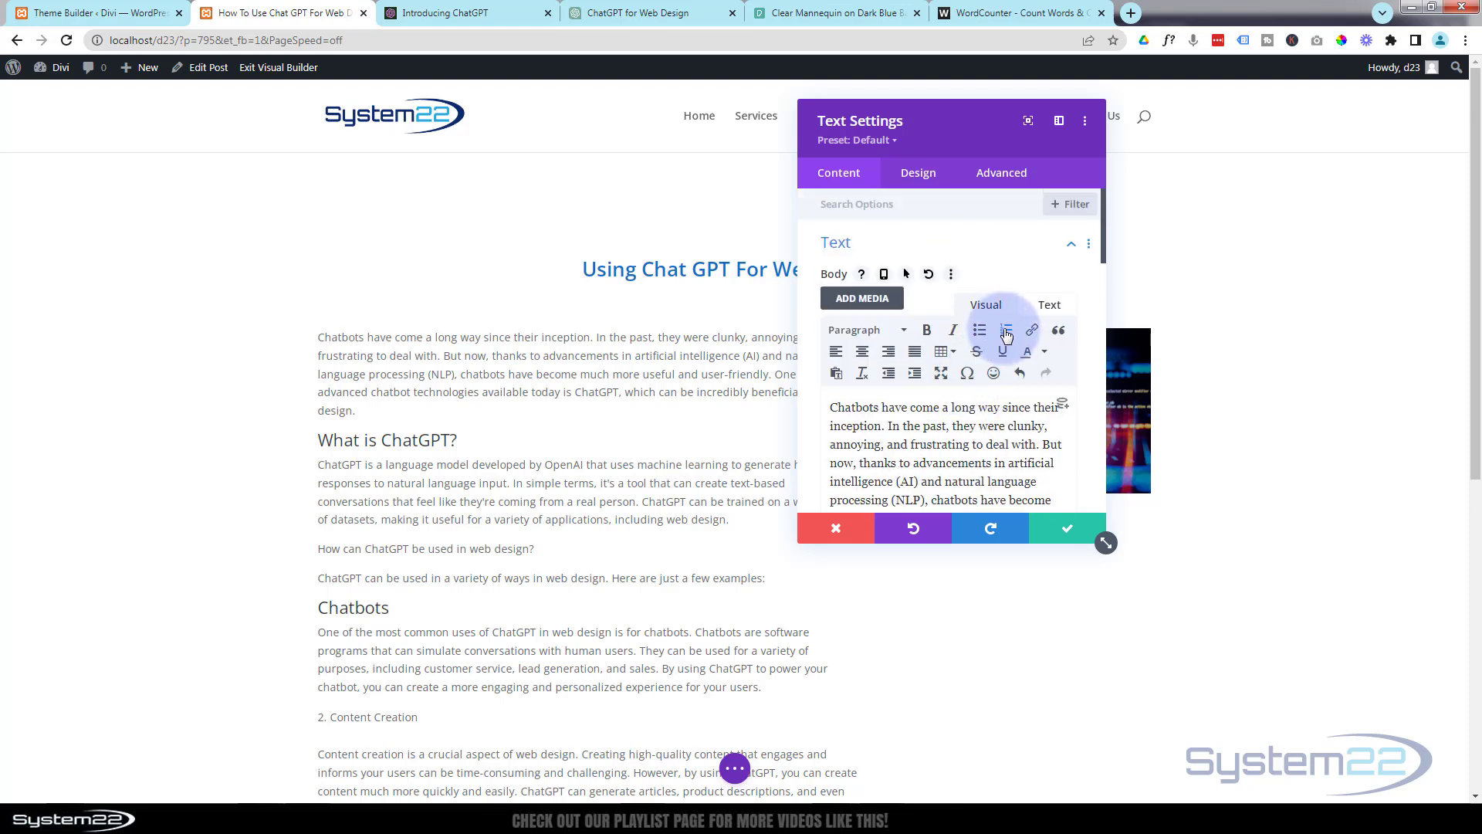
left_click(855, 332)
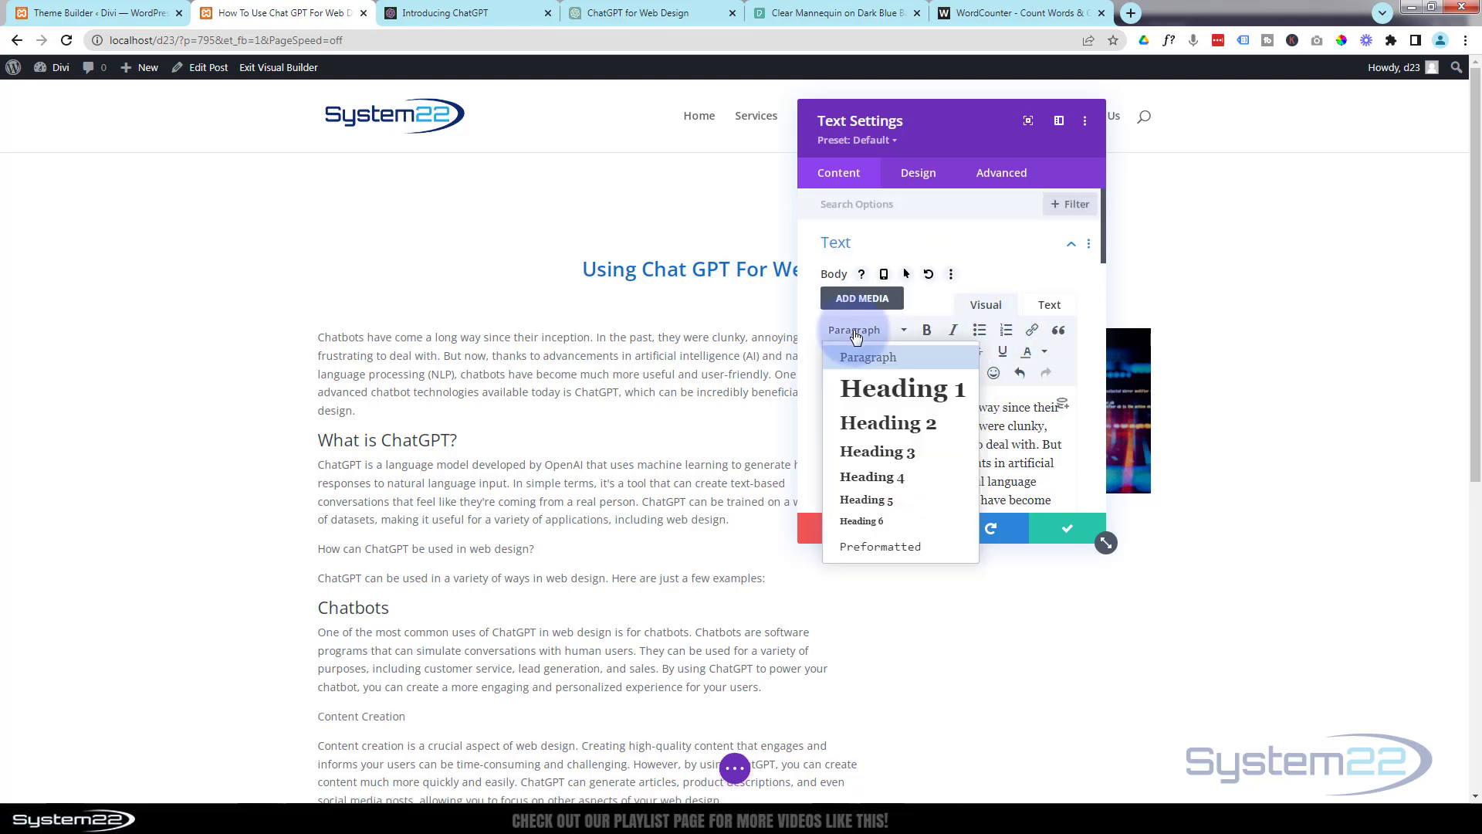
left_click(868, 457)
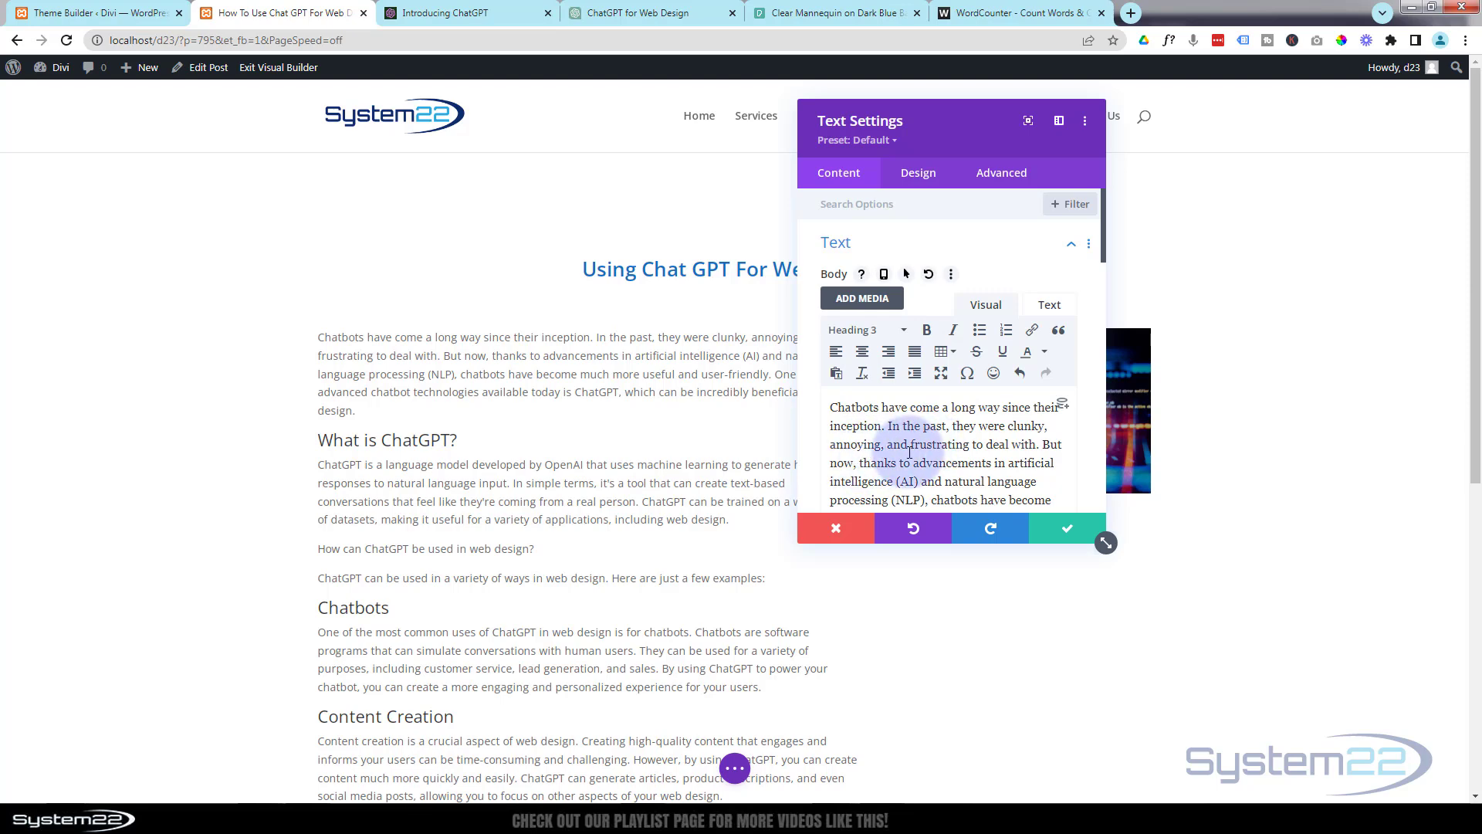
Save the Text module and check how the sticky image follows the article text down the page.
scroll(628, 639, "down", 5)
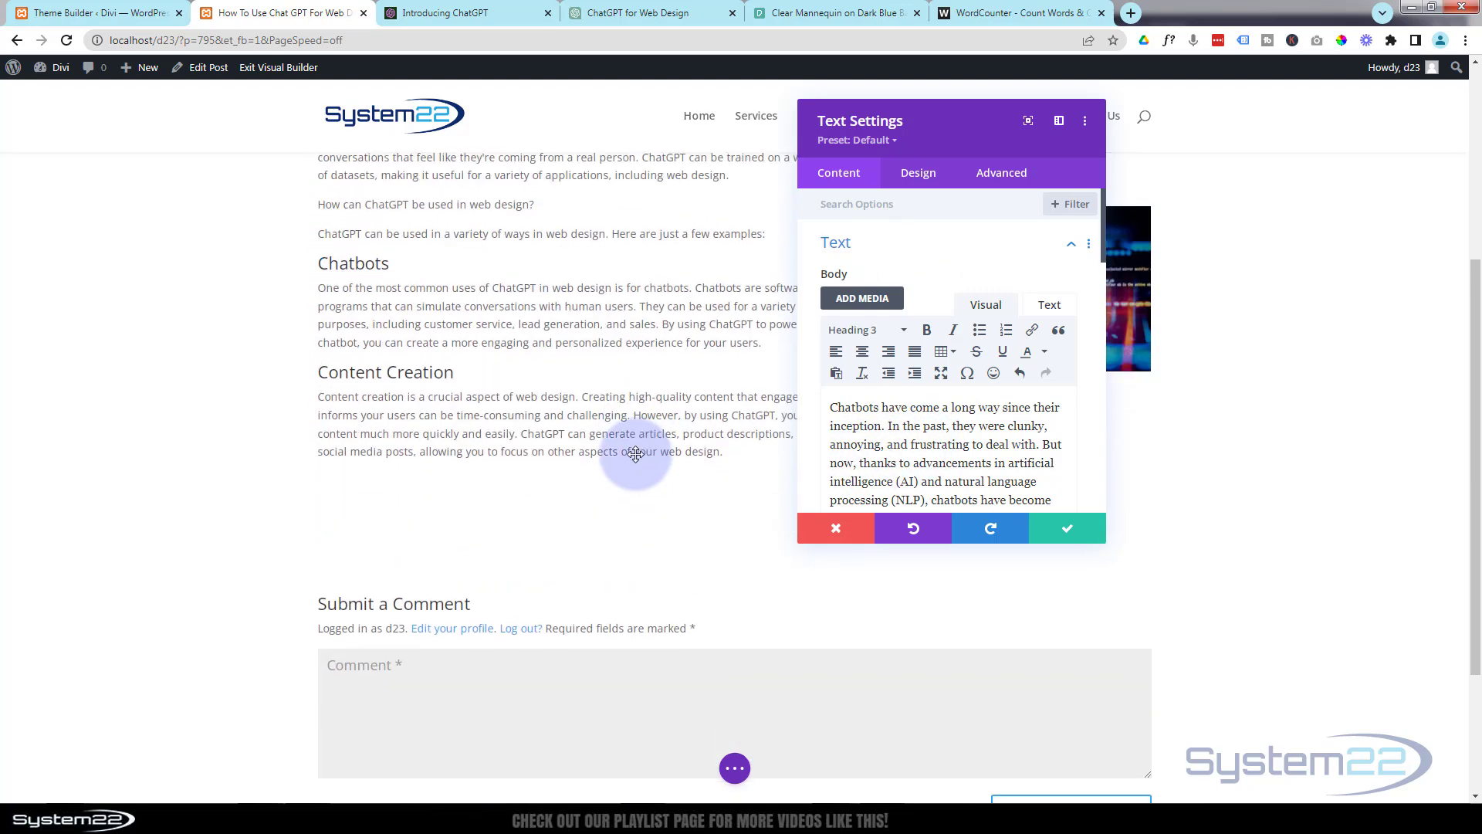
scroll(635, 454, "up", 3)
left_click(1068, 528)
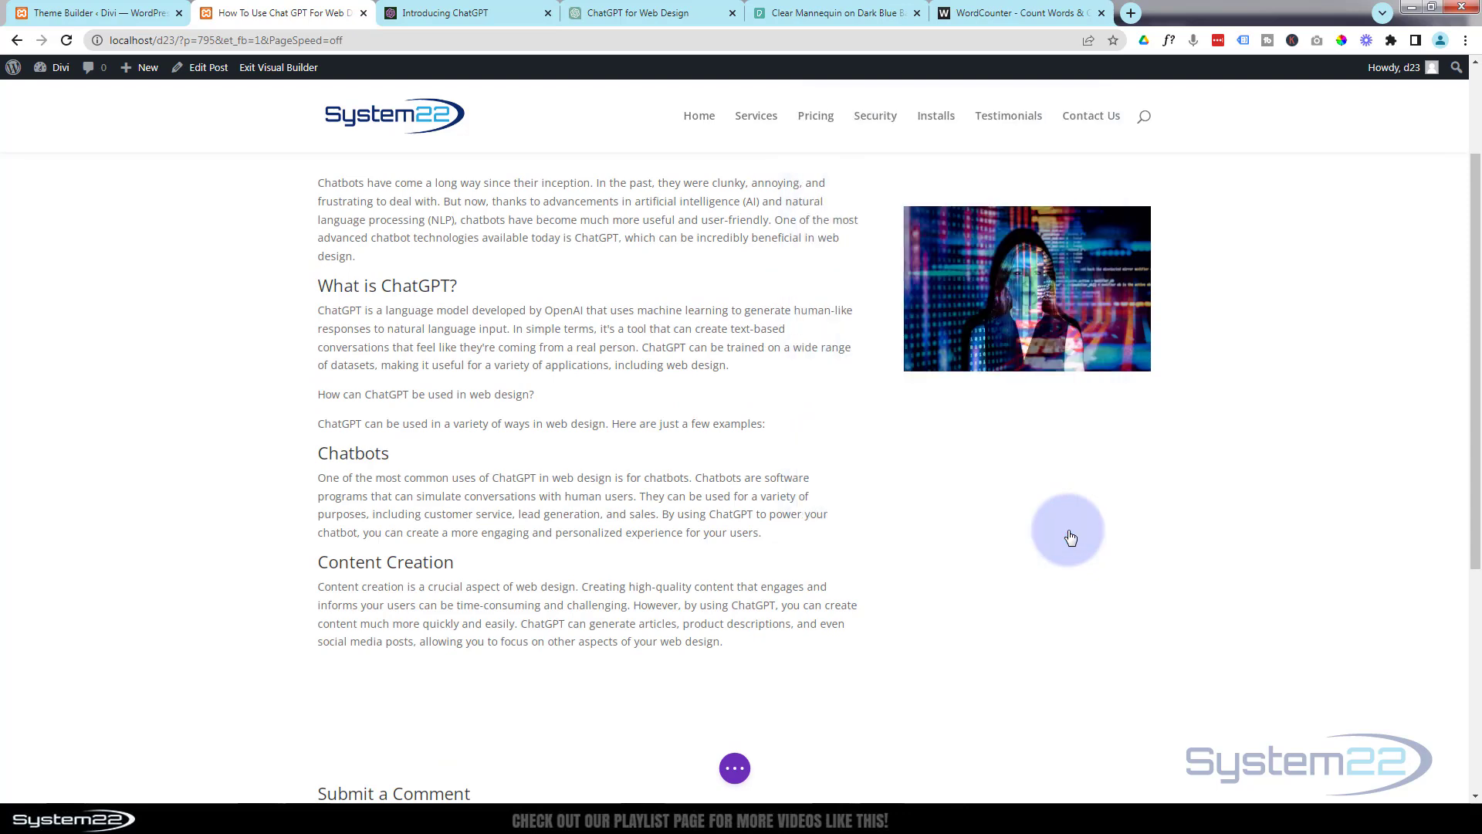
scroll(695, 467, "up", 2)
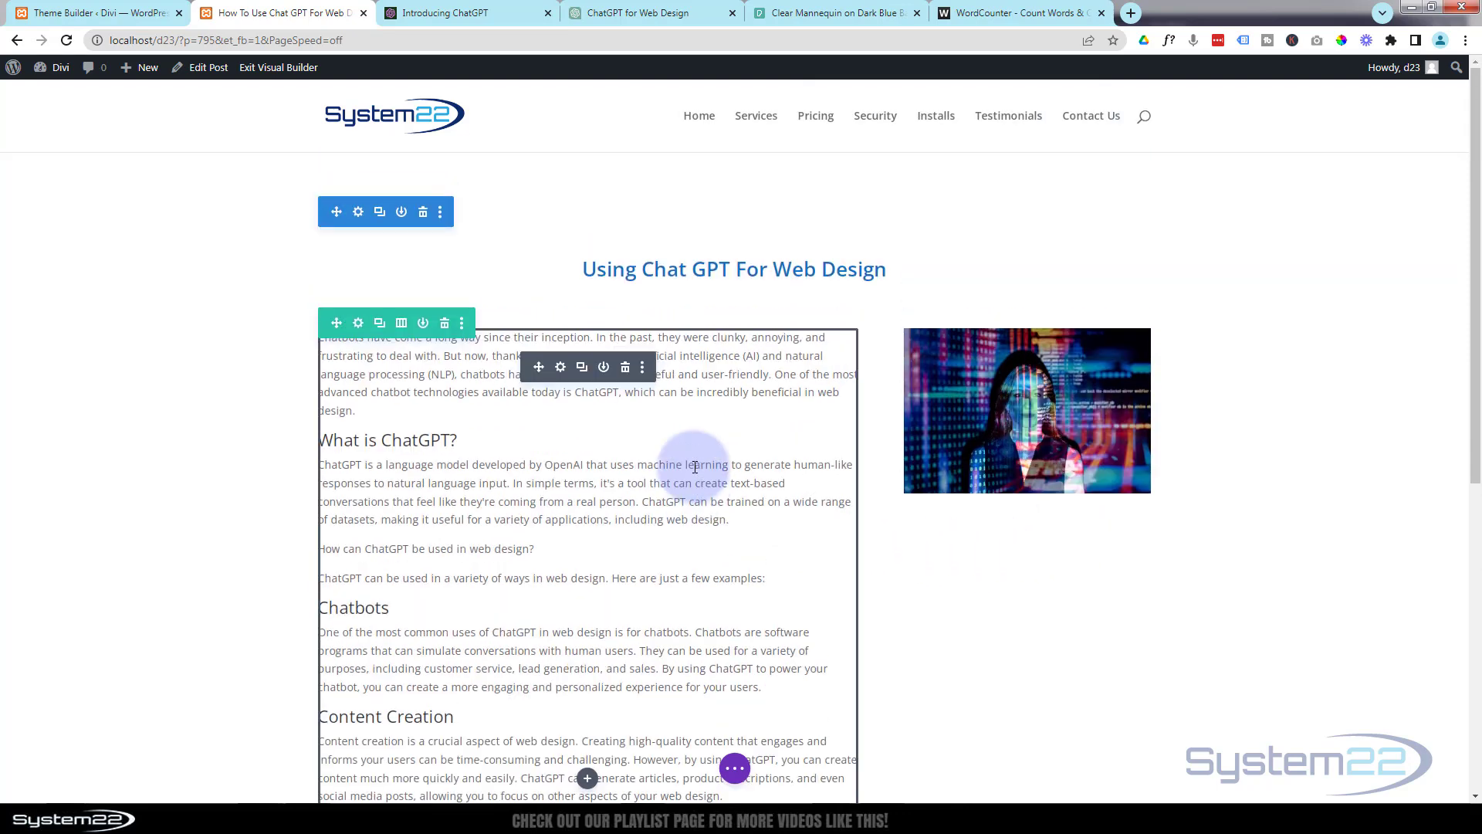
scroll(694, 467, "down", 3)
scroll(695, 467, "down", 3)
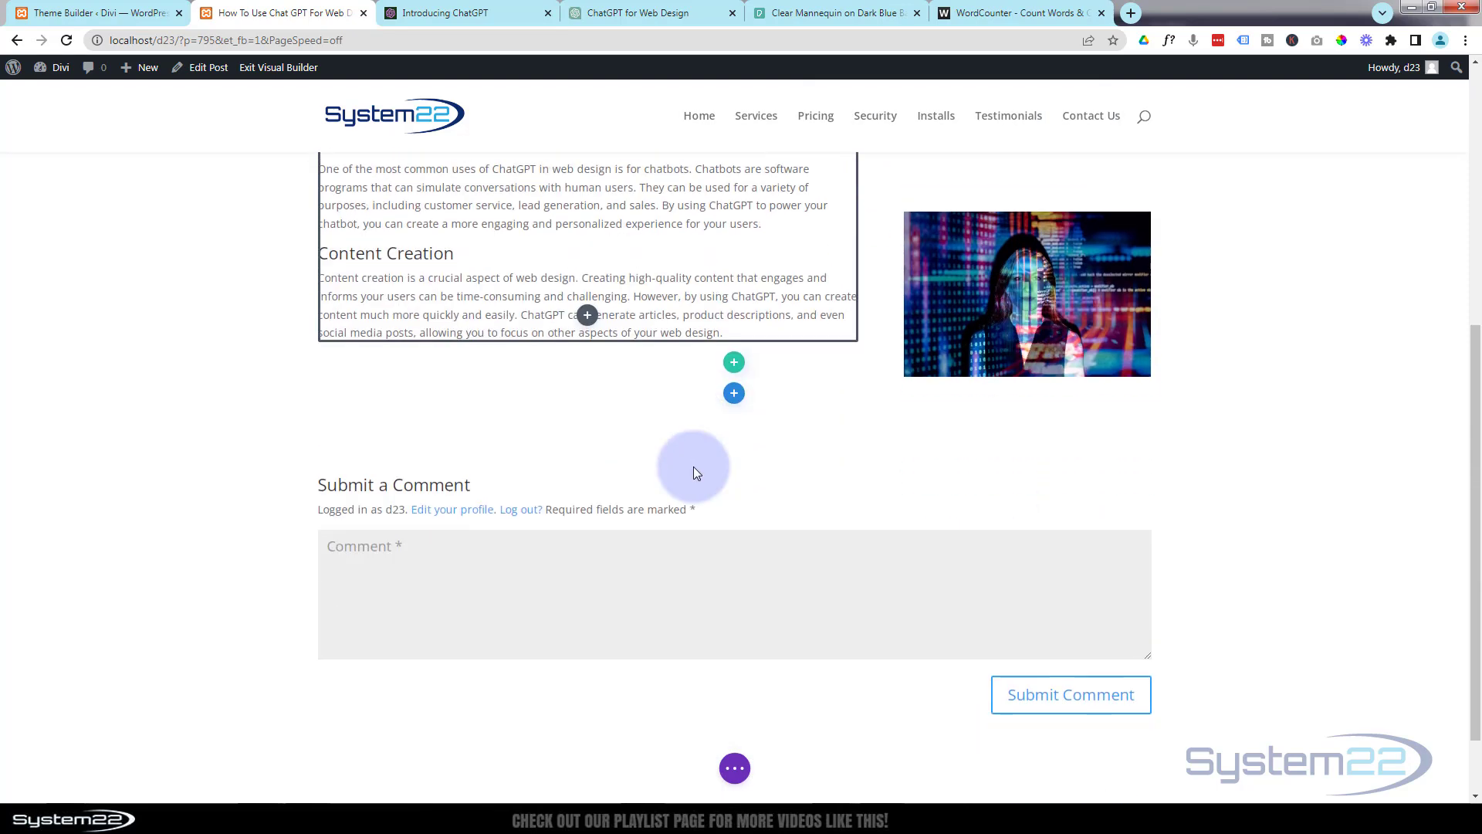
scroll(693, 467, "up", 4)
scroll(694, 467, "up", 2)
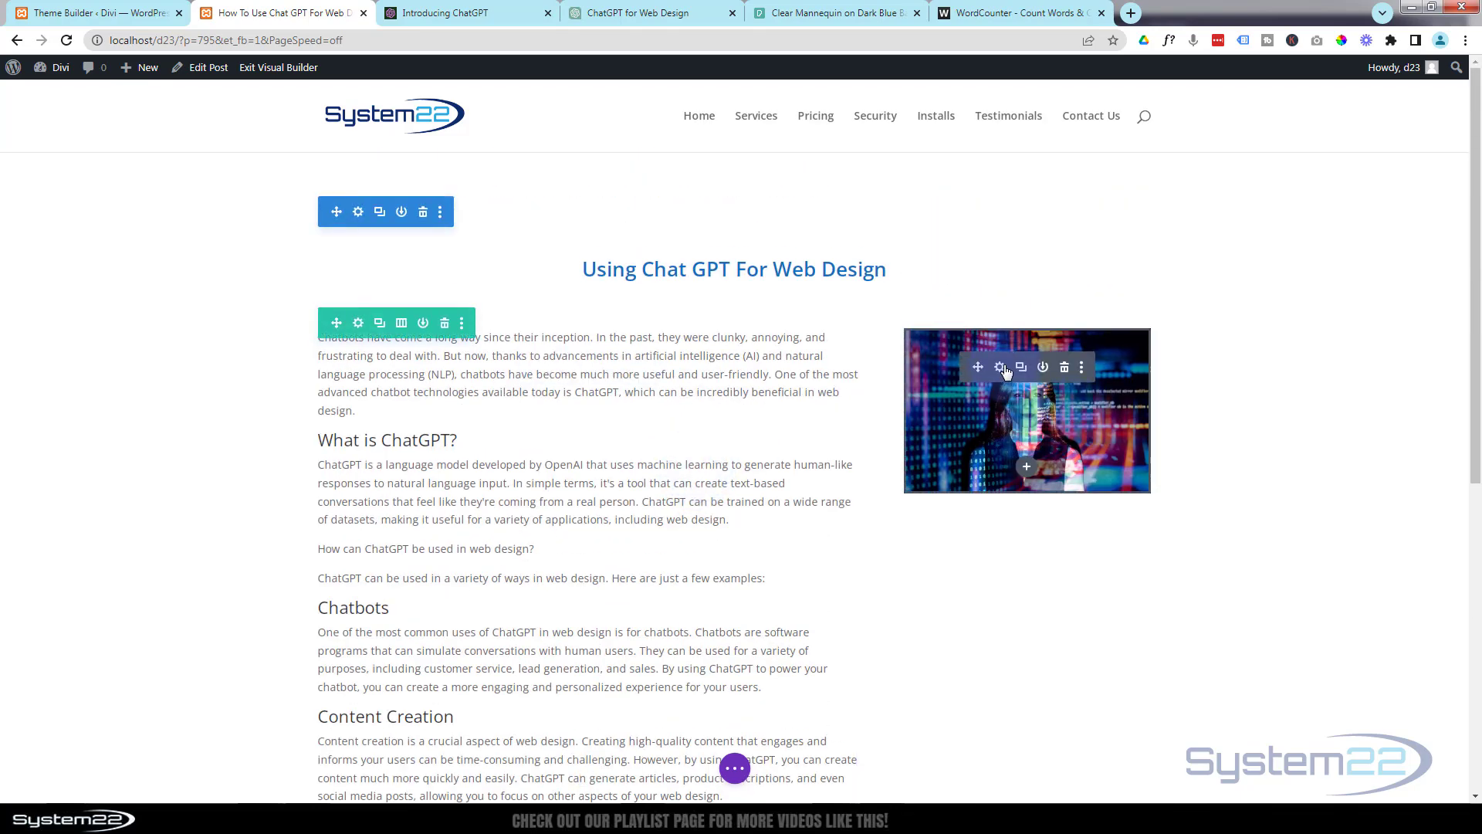
In the Image module's link settings, enable Open in Lightbox and save the module.
left_click(1000, 369)
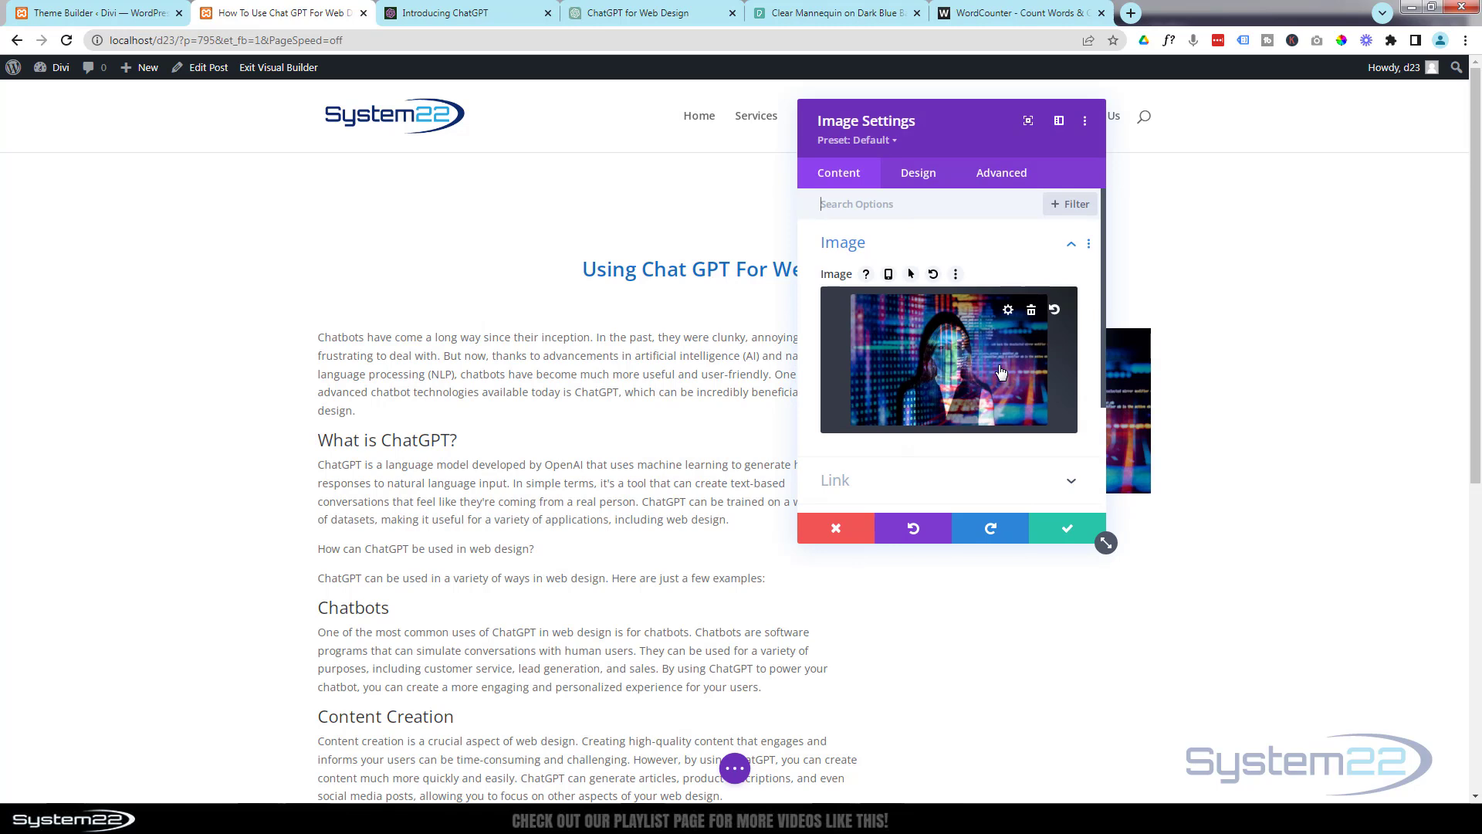
scroll(938, 459, "down", 1)
left_click(936, 405)
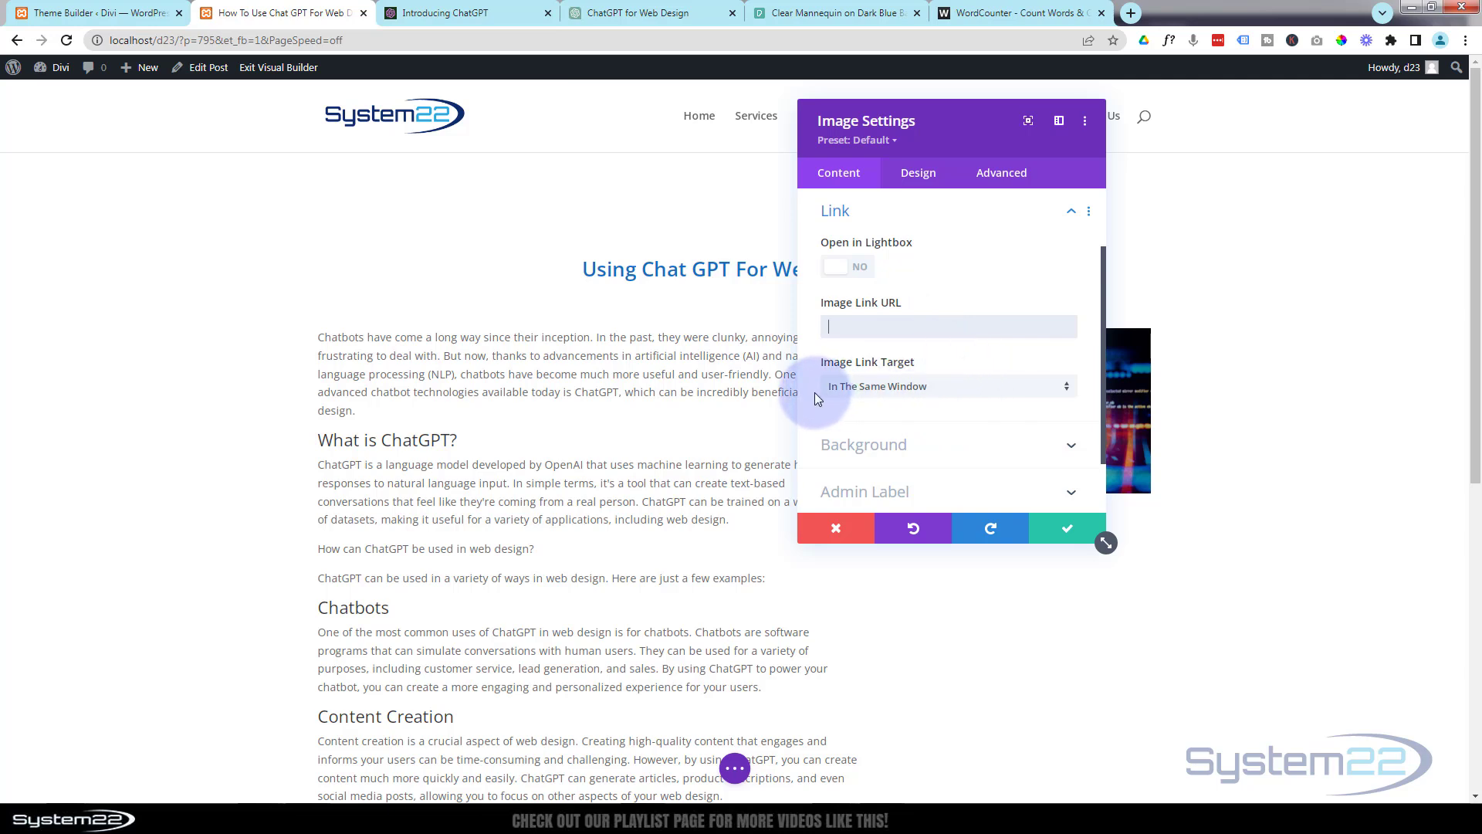
left_click(941, 392)
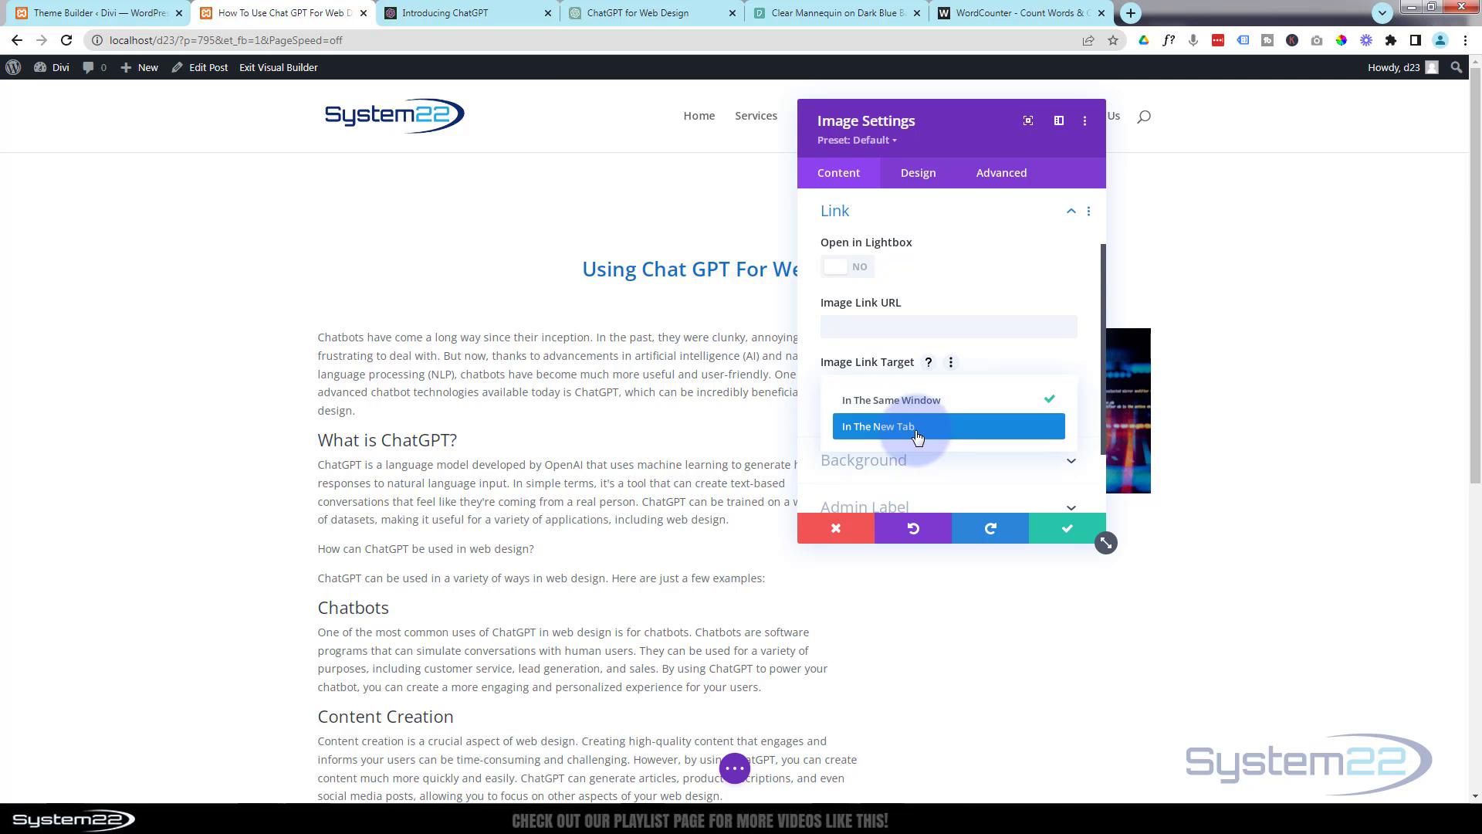
left_click(809, 336)
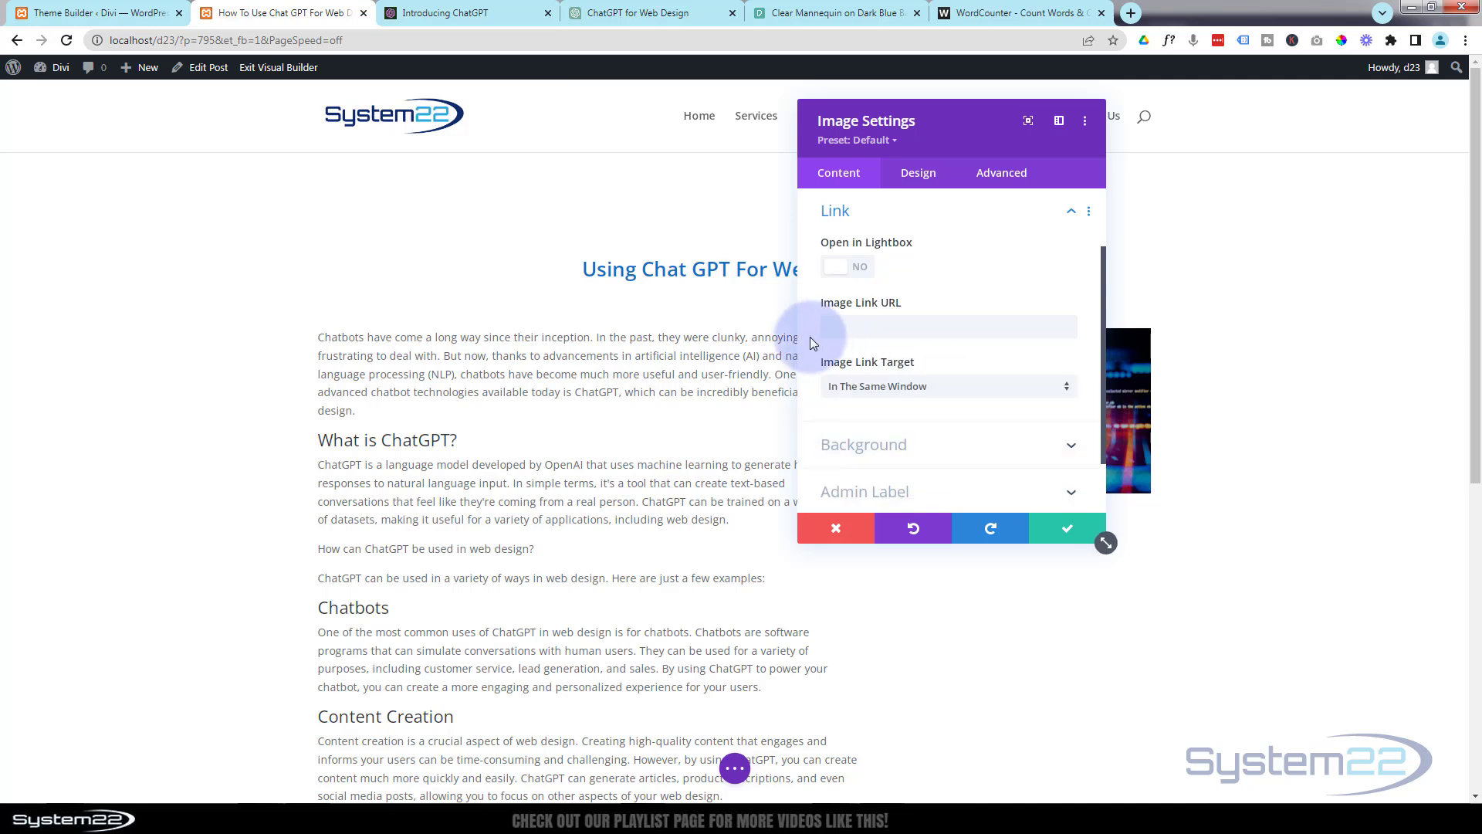
left_click(857, 268)
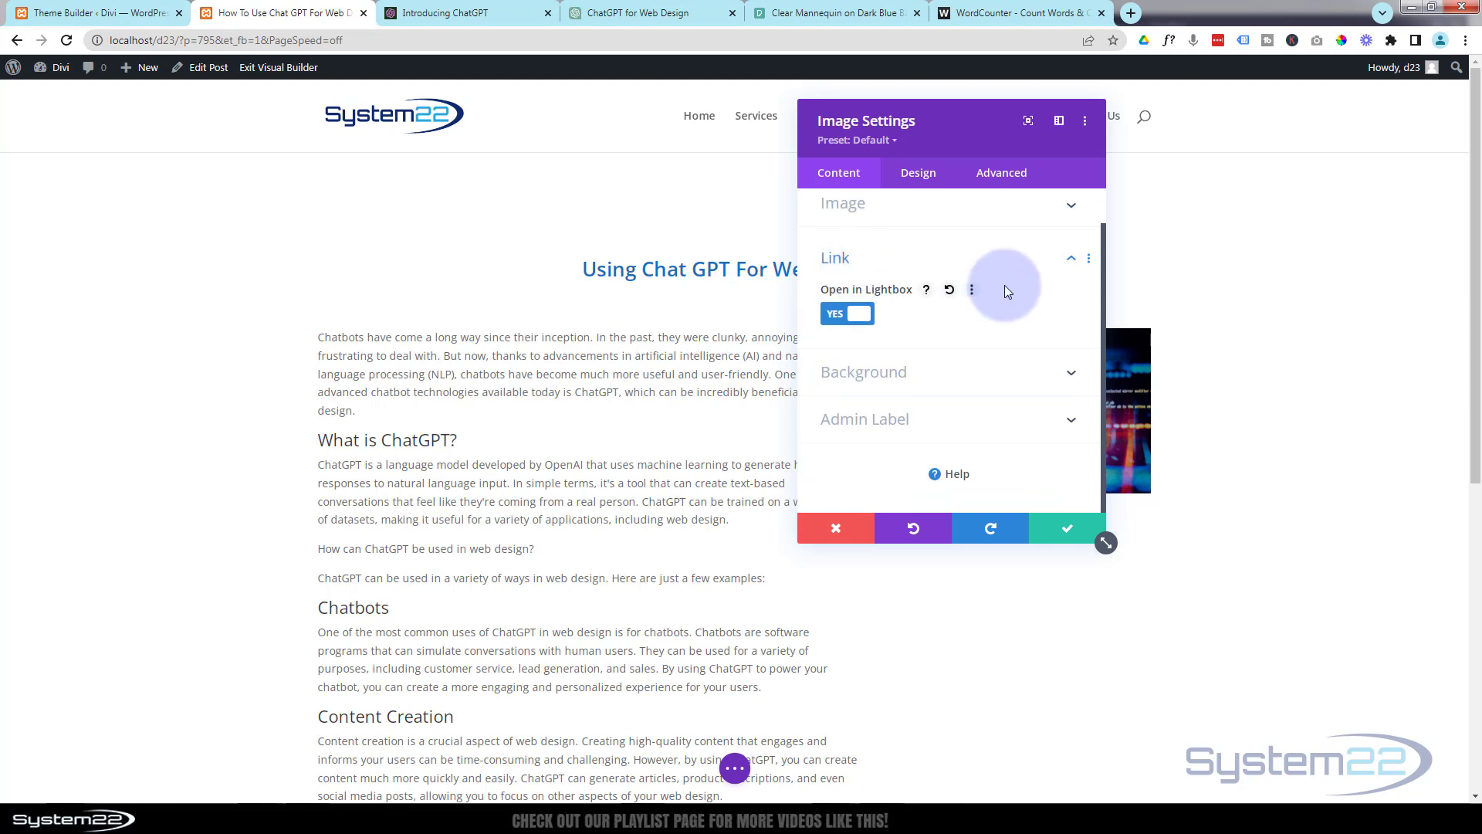
left_click(1066, 528)
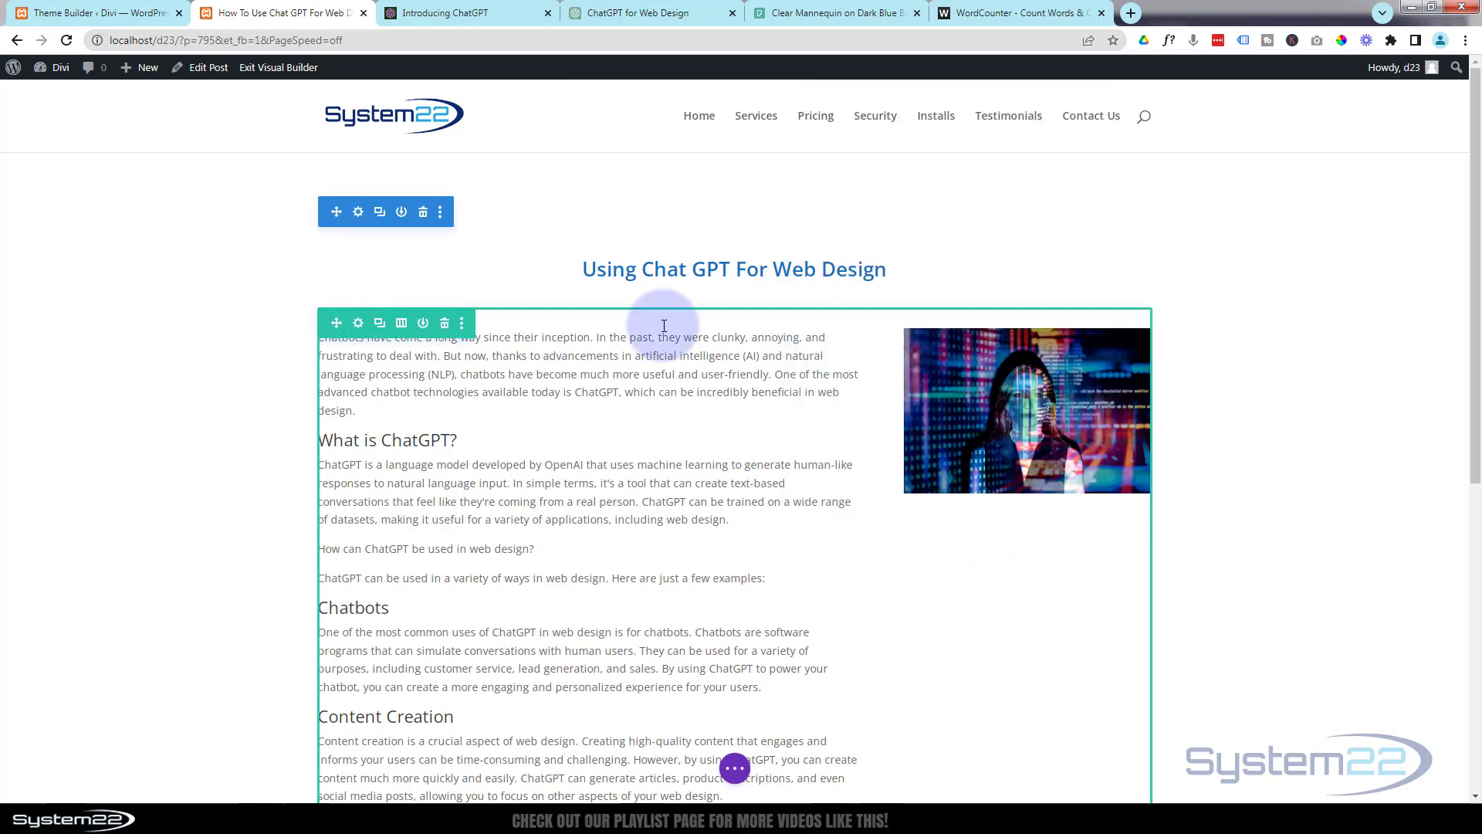
Switch to the ChatGPT for Web Design chat, review the full article, and look at the word count in WordCounter.
left_click(638, 13)
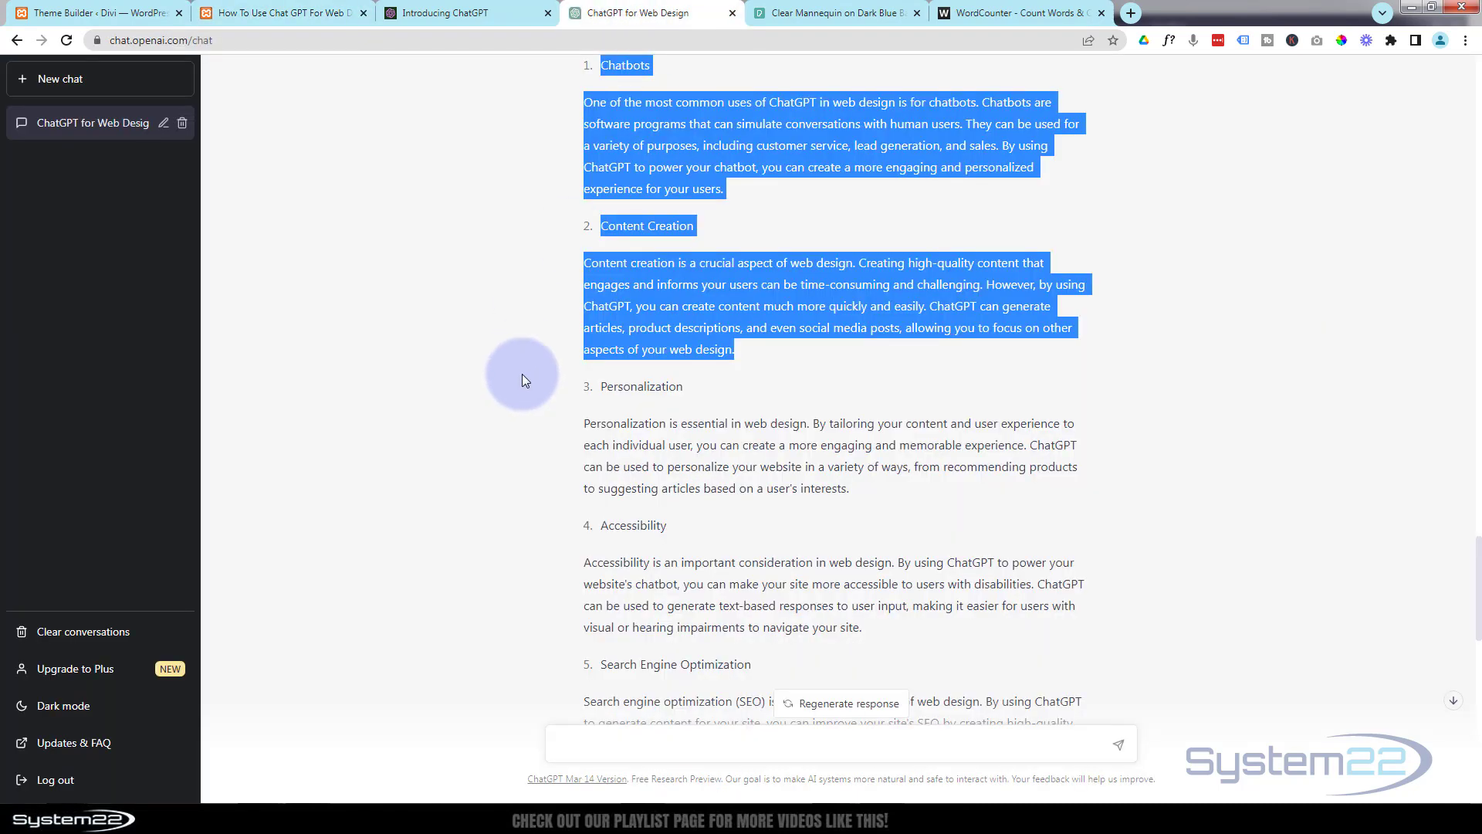
scroll(523, 372, "down", 6)
scroll(525, 369, "down", 9)
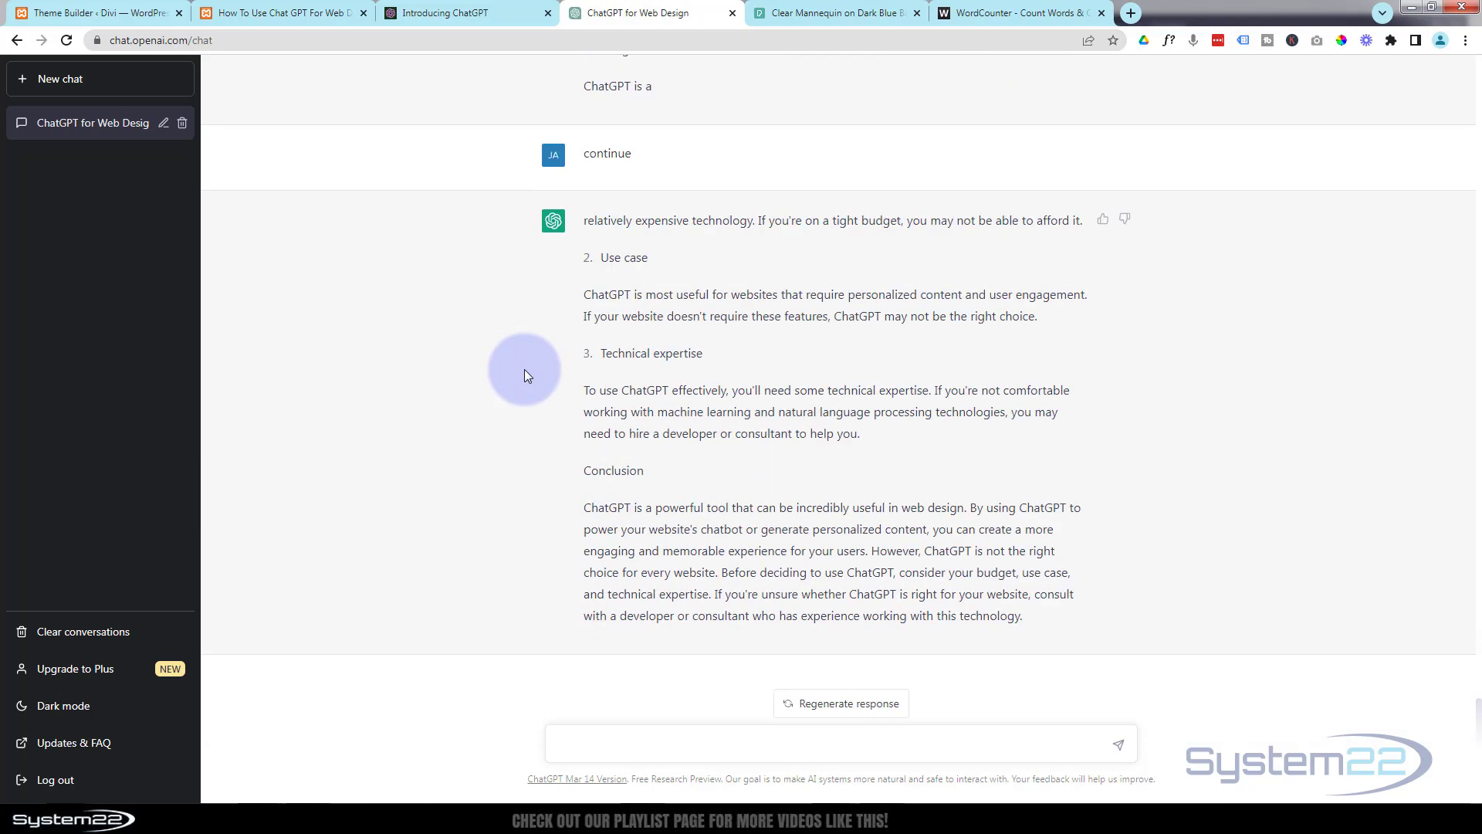
scroll(525, 369, "up", 10)
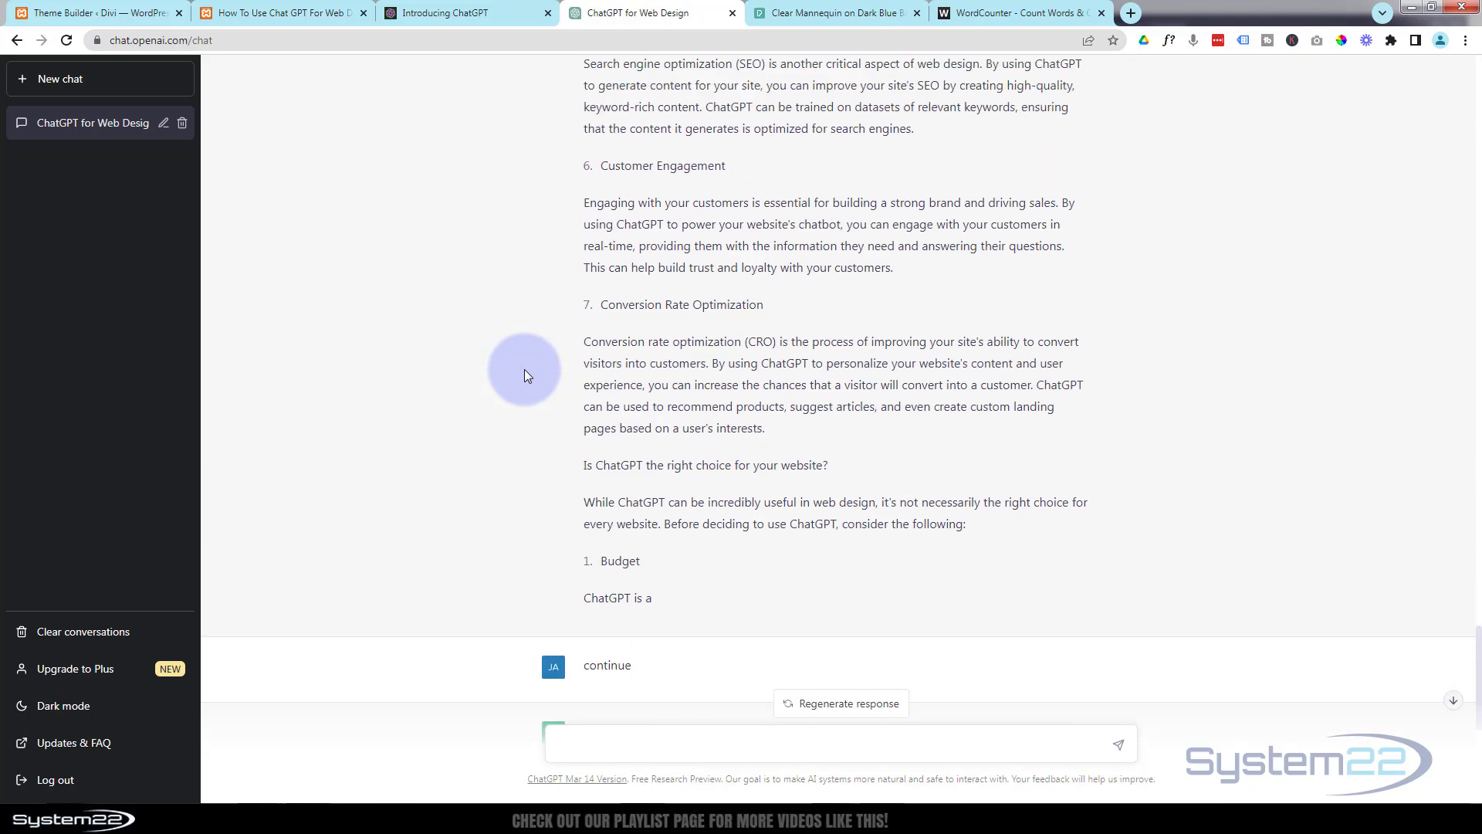
scroll(525, 372, "up", 12)
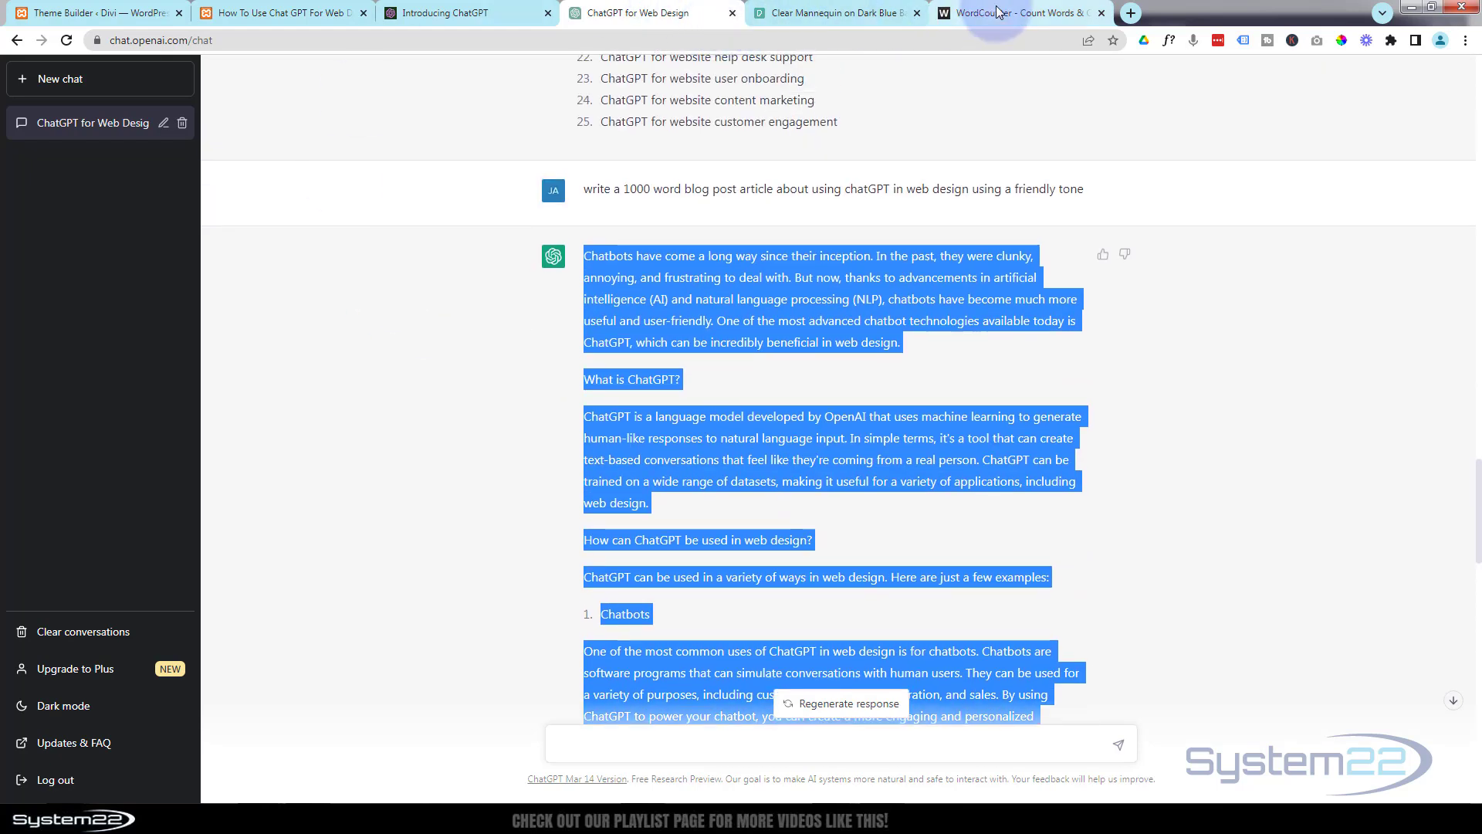
left_click(965, 23)
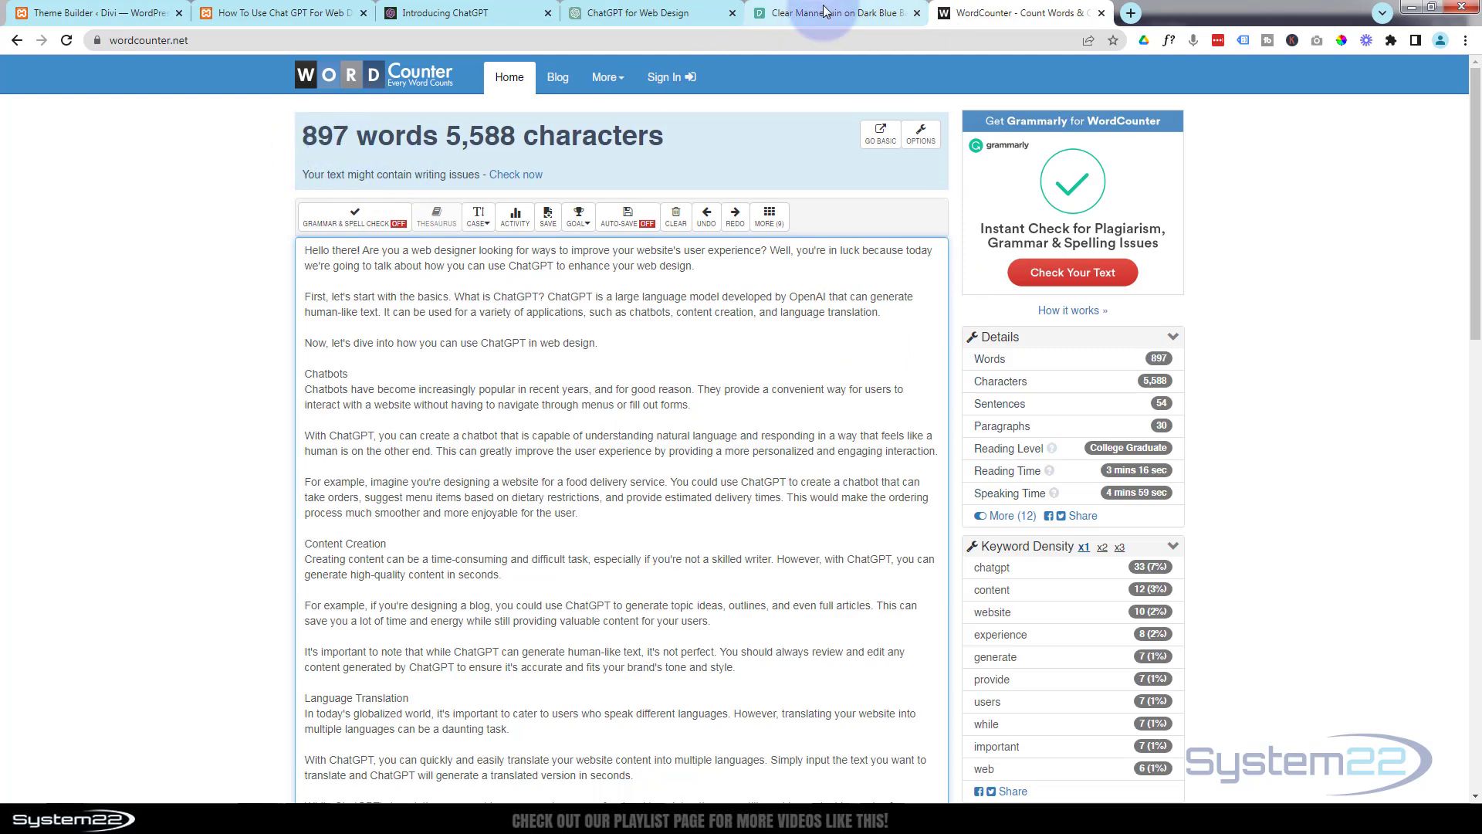
Return to the ChatGPT chat and copy the article from Personalization through the end of the Search Engine Optimization section.
left_click(679, 15)
scroll(460, 484, "down", 7)
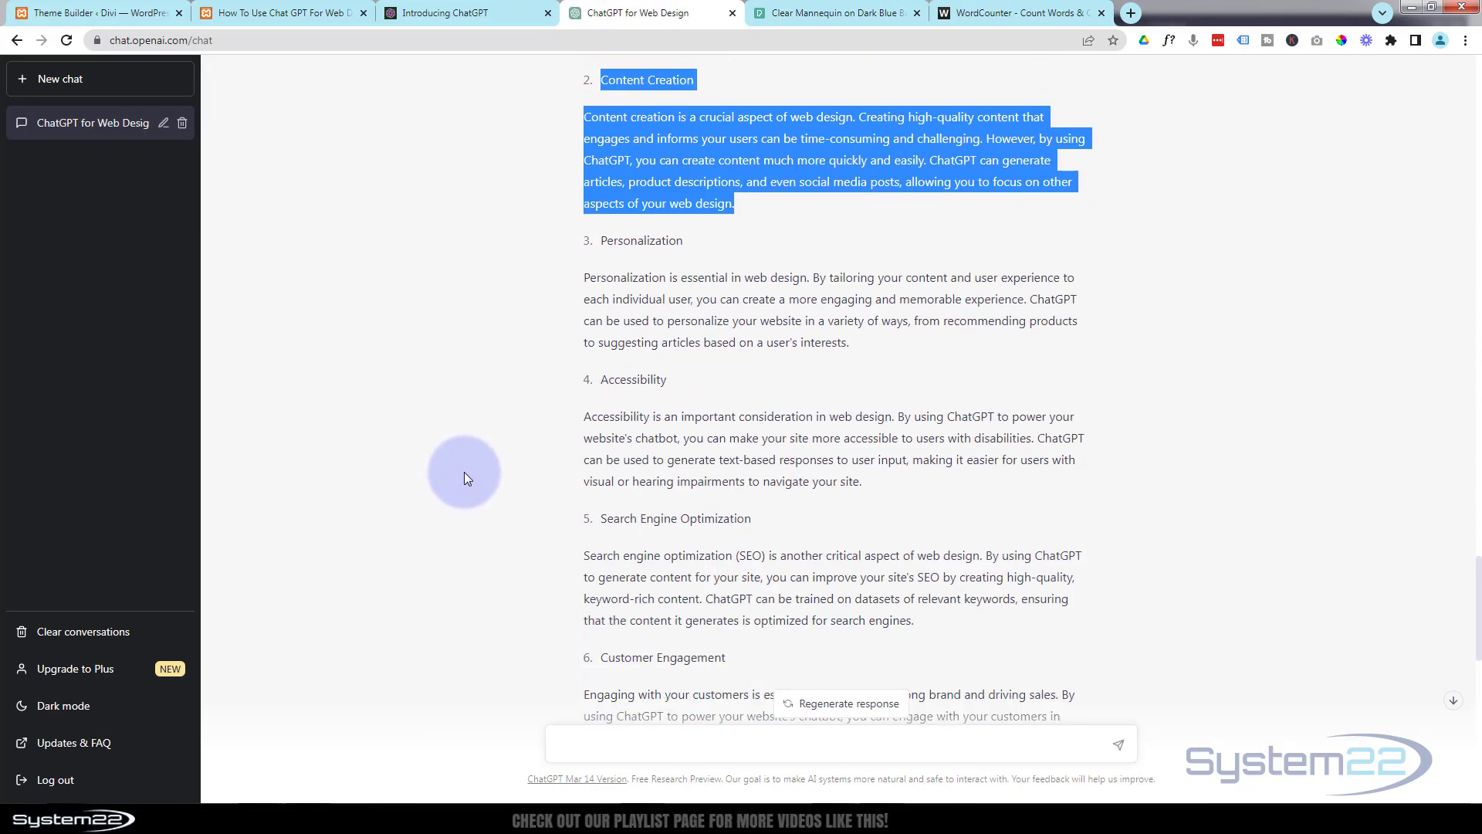
left_click_drag(599, 240, 948, 632)
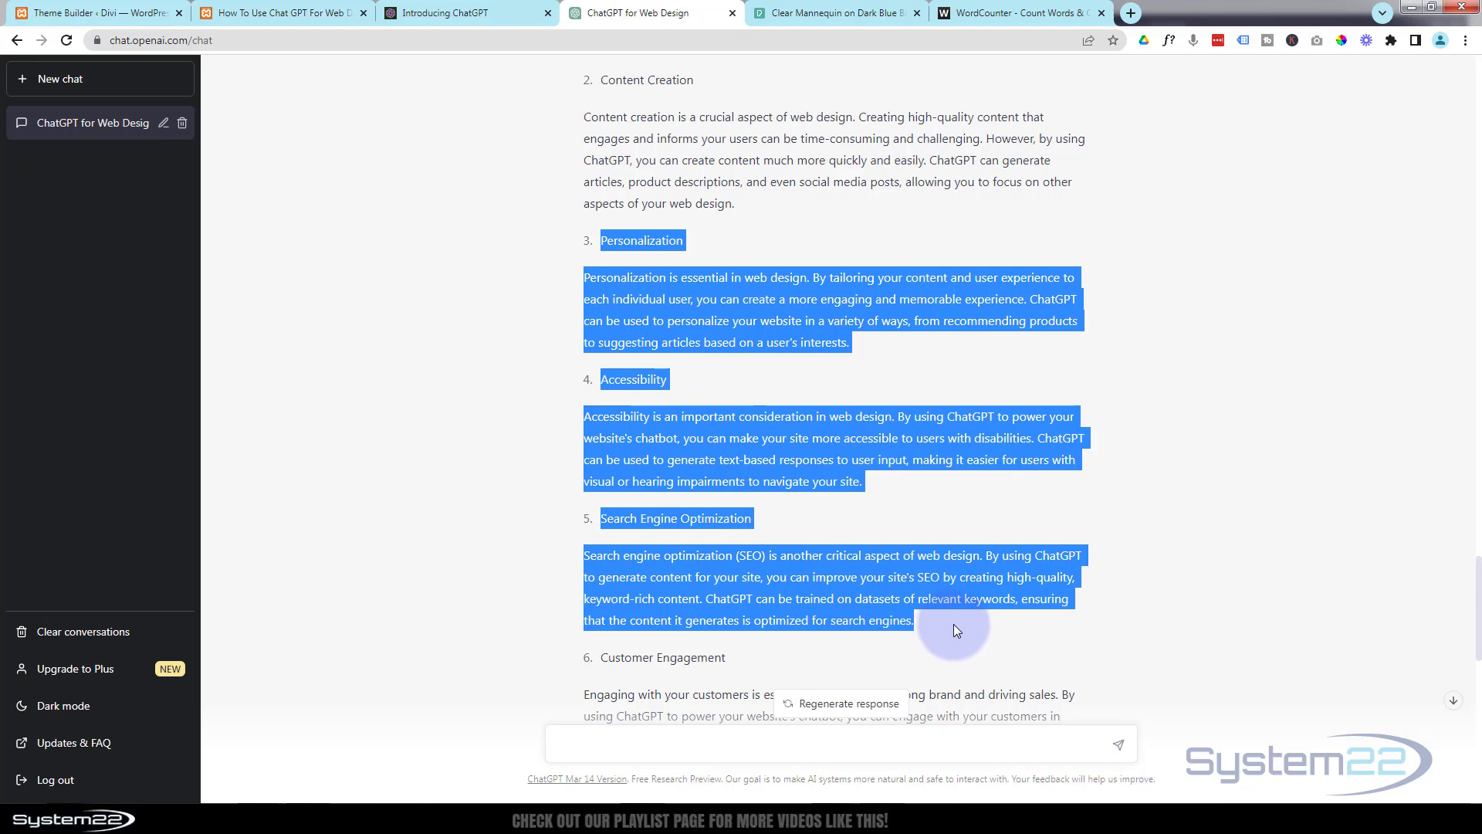
Return to the Divi post and duplicate the row holding the article text and image.
left_click(308, 9)
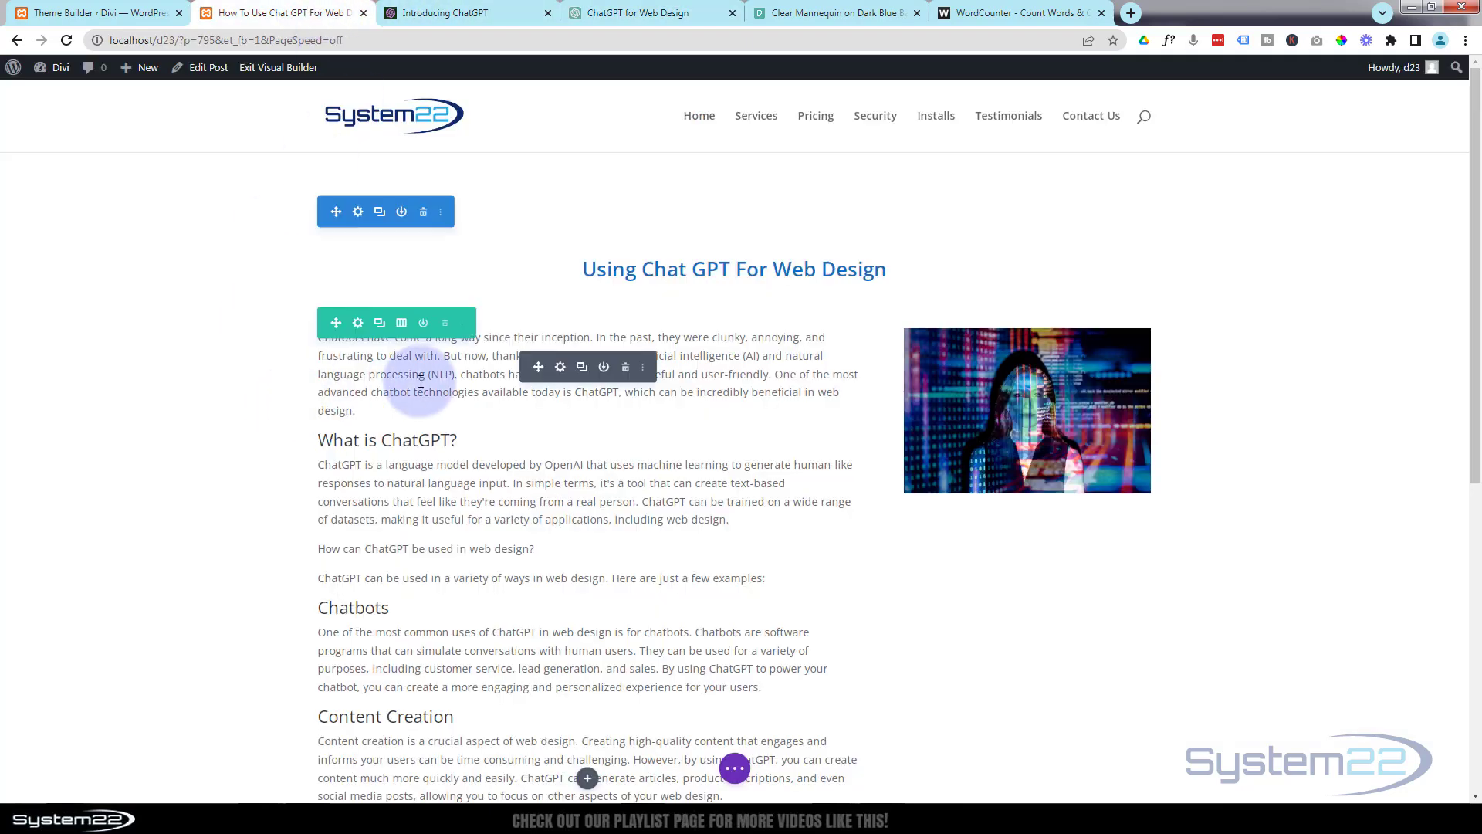
left_click(380, 324)
scroll(463, 378, "down", 6)
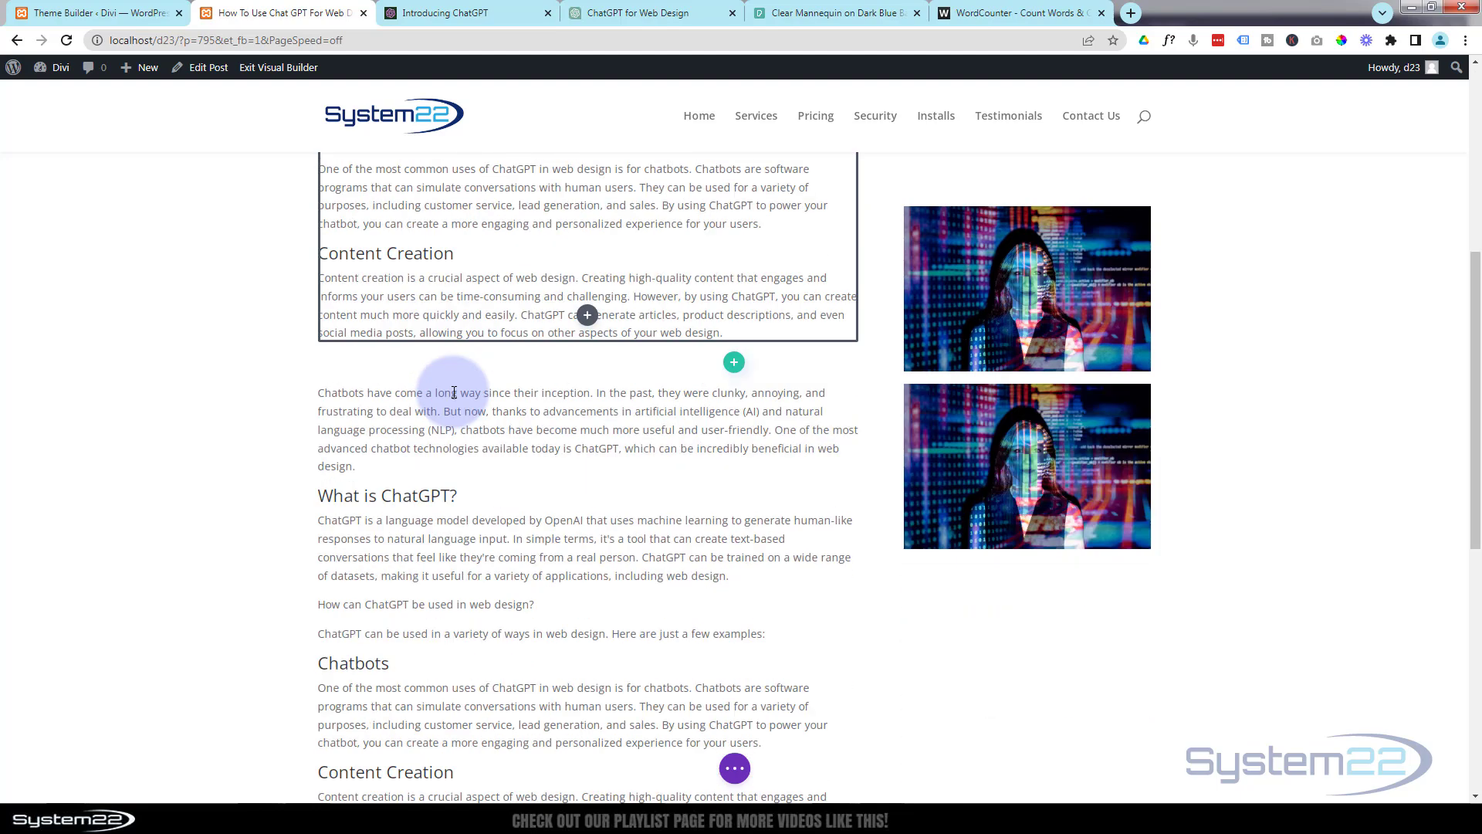
Replace the body text in the duplicated row's Text module with the copied Personalization through Search Engine Optimization sections.
scroll(454, 392, "down", 2)
scroll(460, 389, "up", 2)
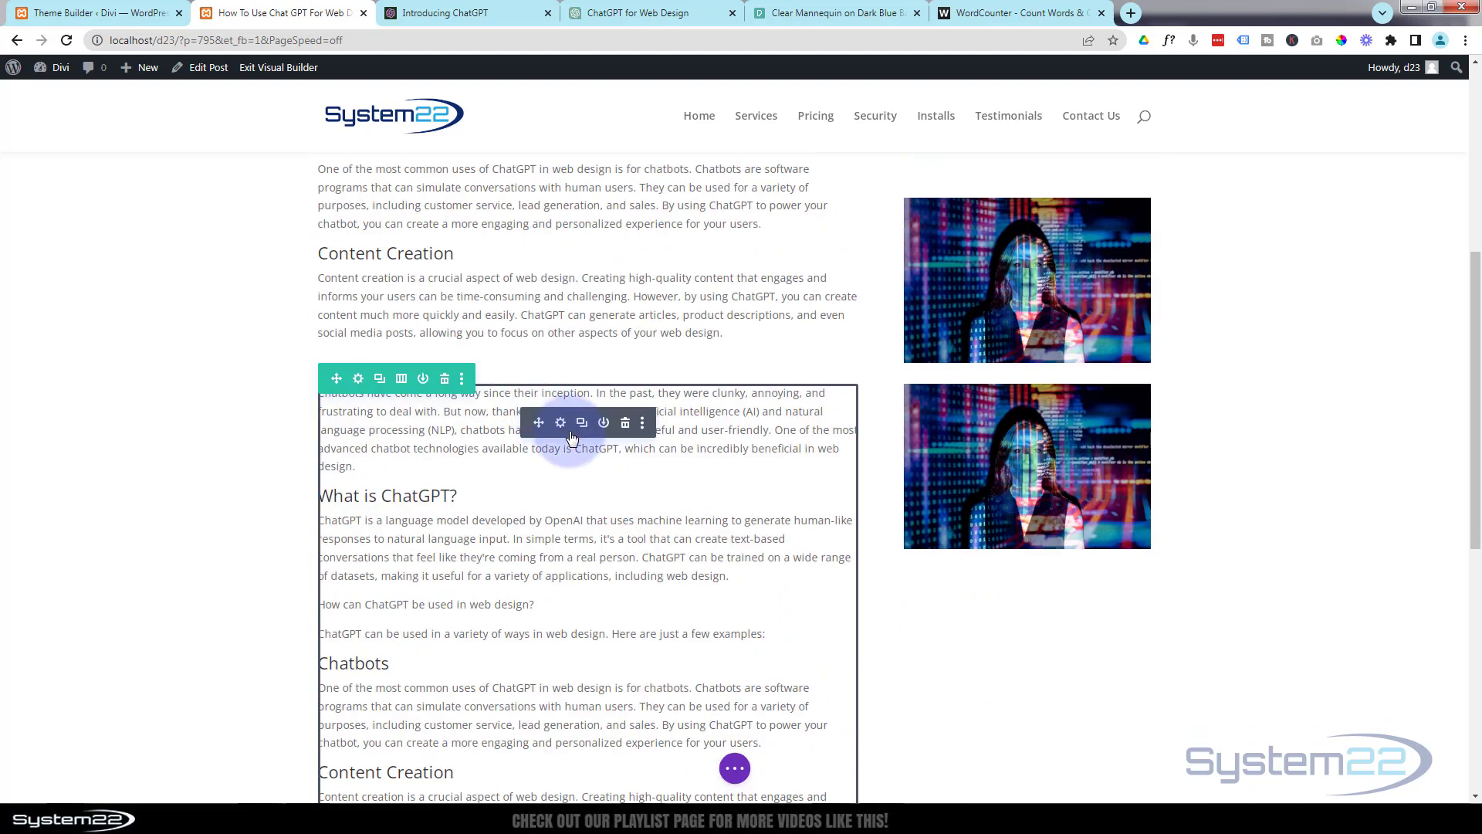
left_click(561, 424)
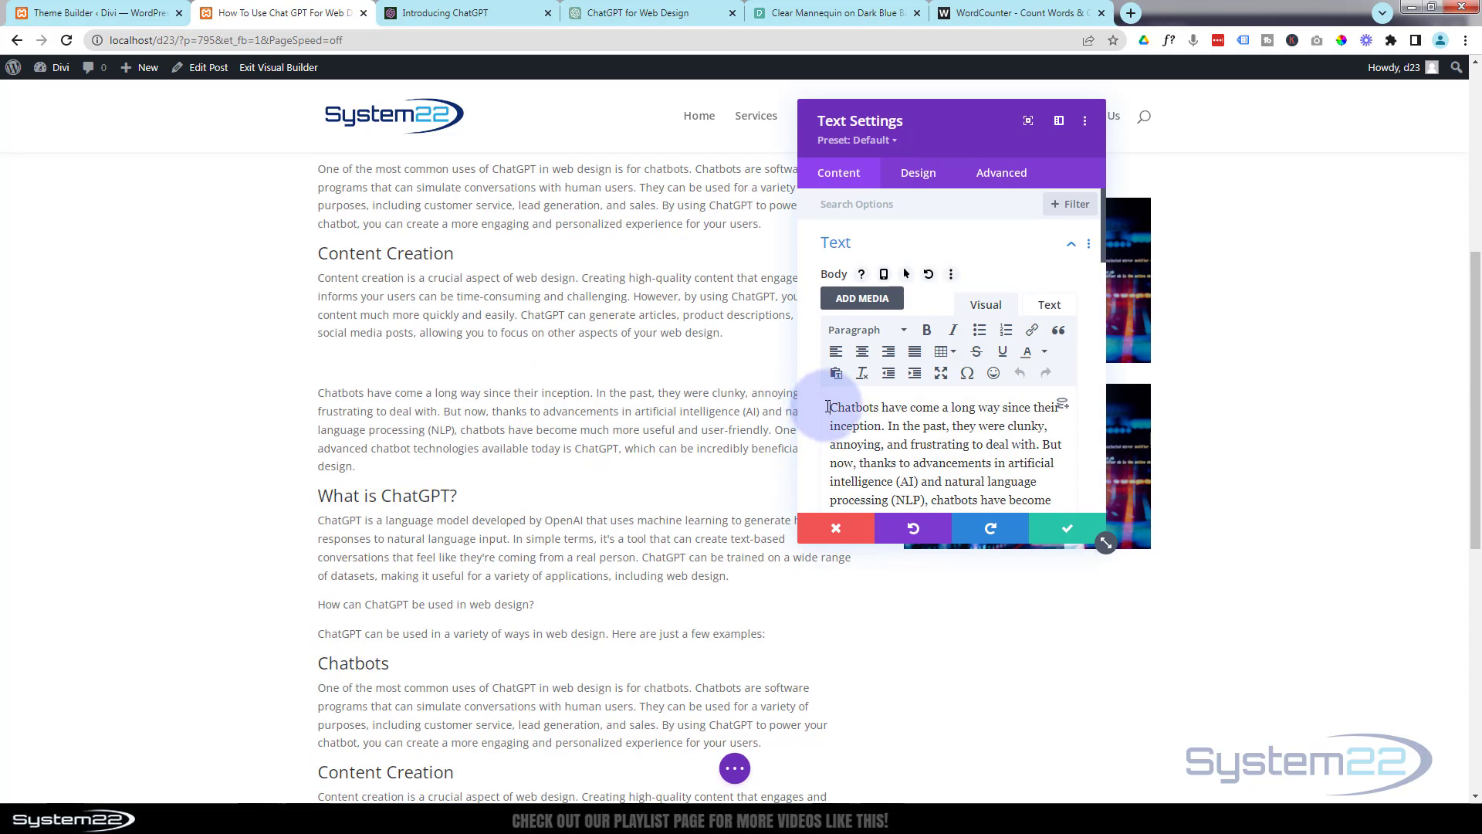
key("ctrl+a")
key("BackSpace")
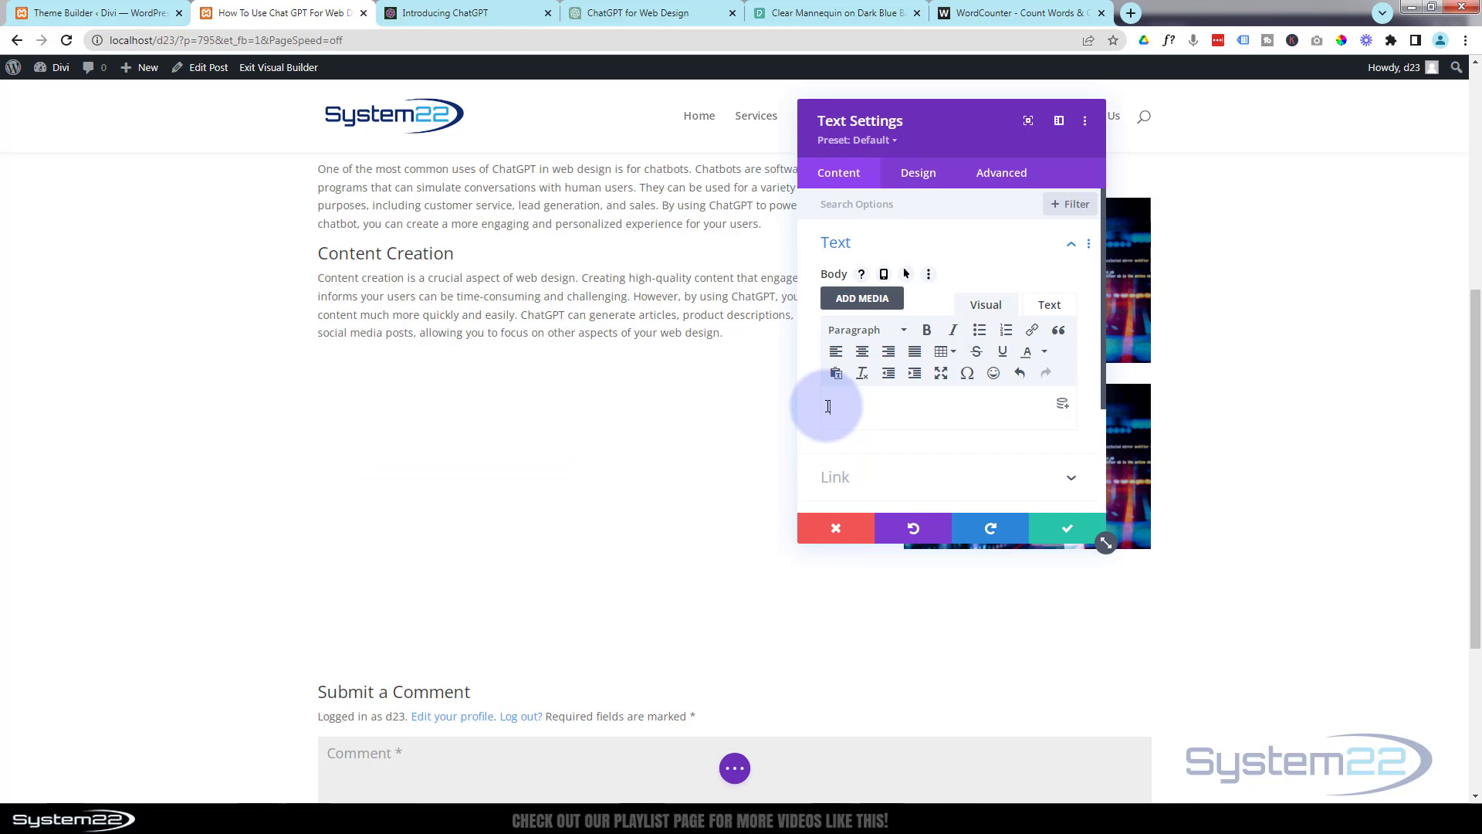
key("ctrl+v")
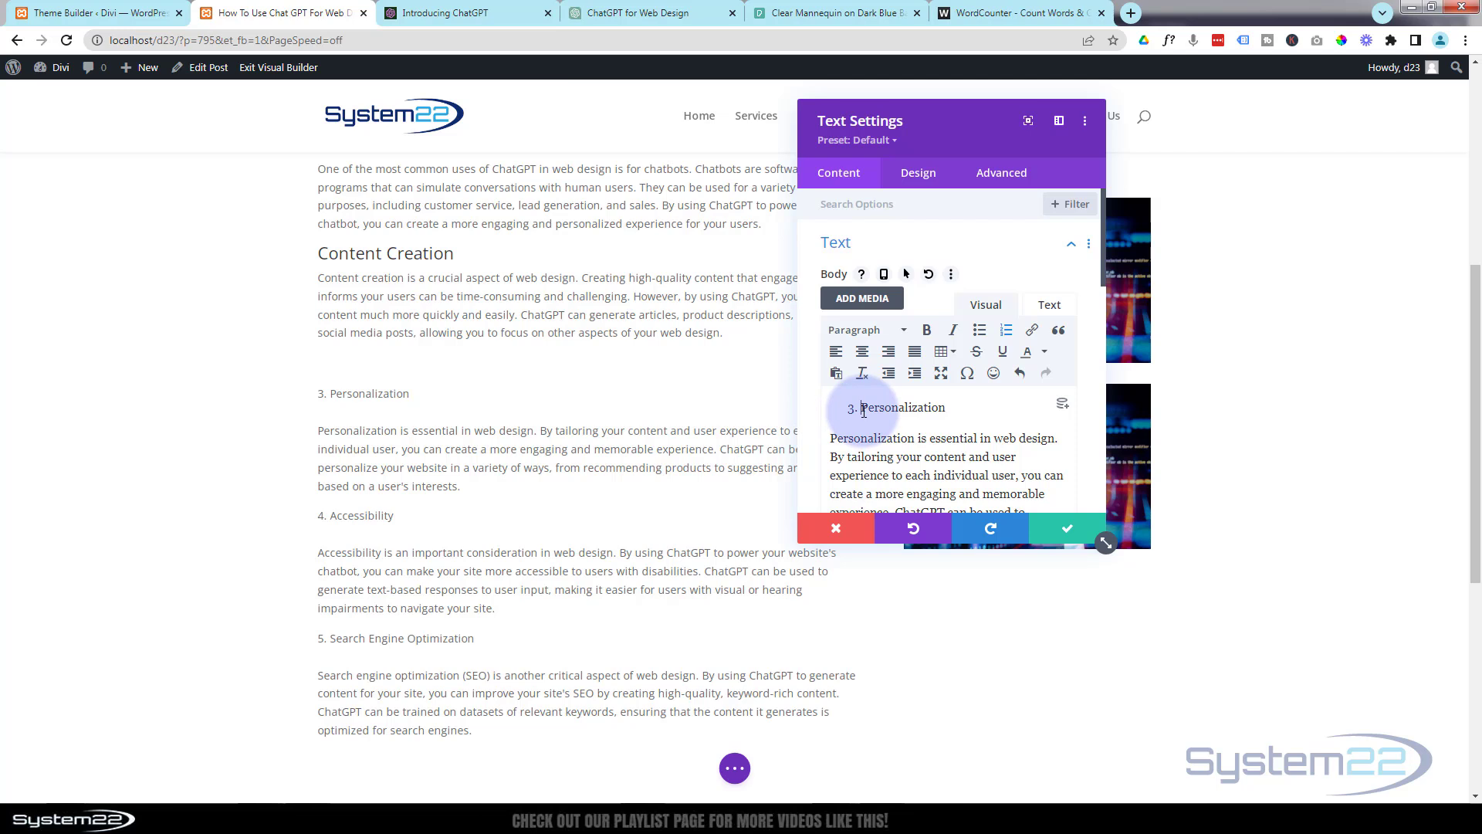
Remove the list numbering from the Personalization line and format it as Heading 3.
left_click_drag(862, 409, 947, 407)
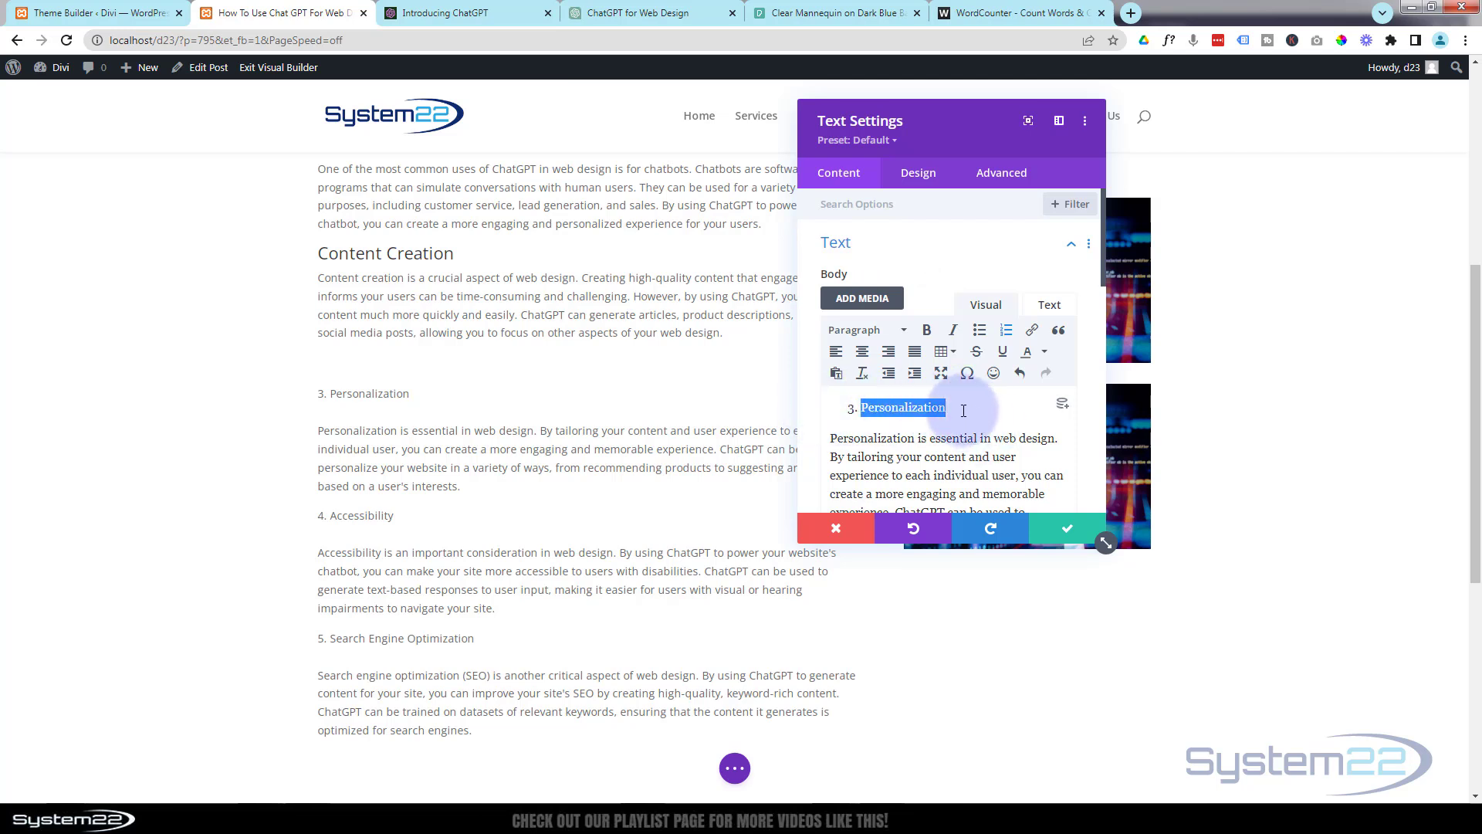
left_click(1006, 329)
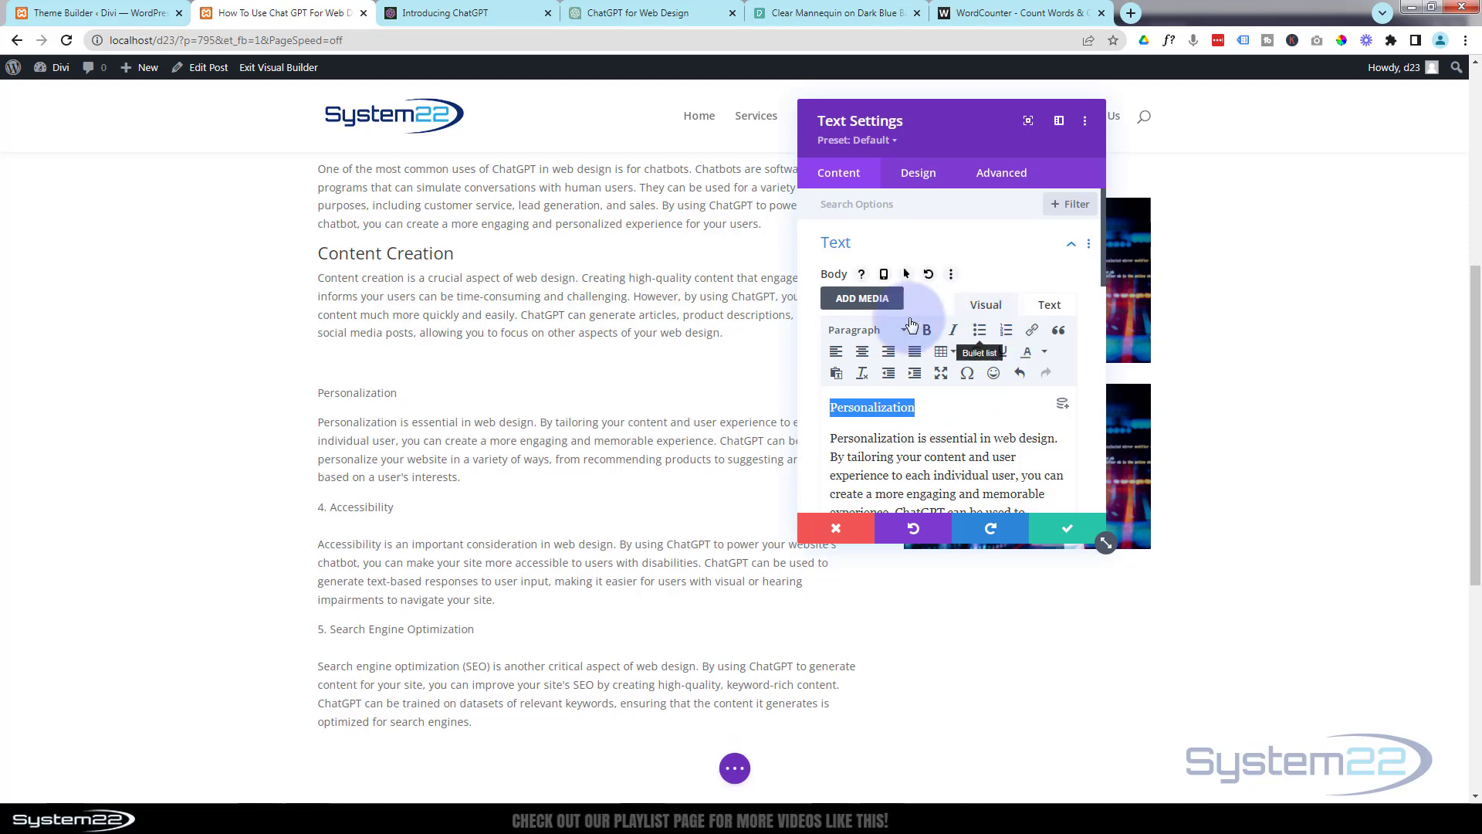
left_click(856, 330)
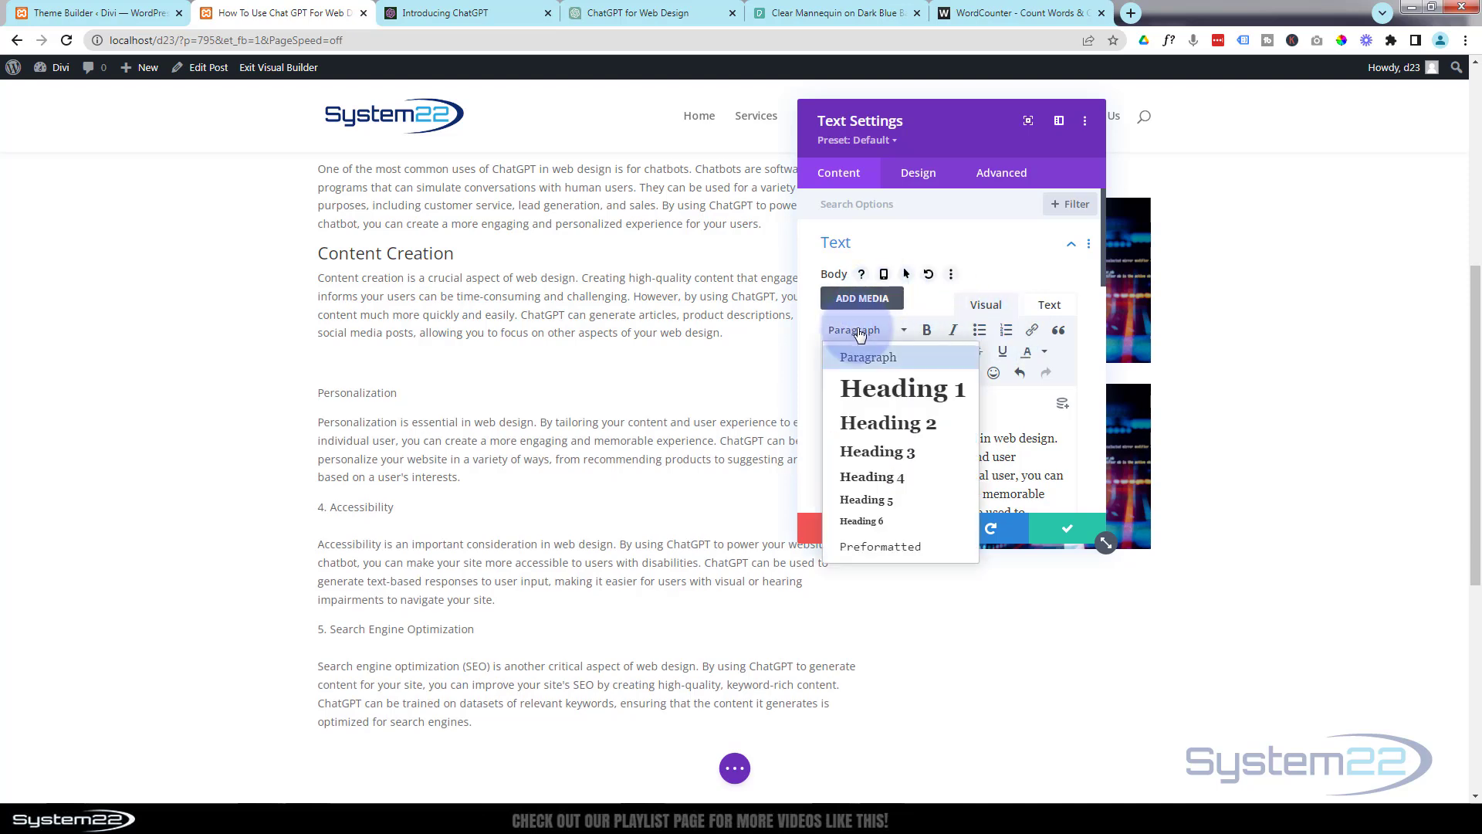
left_click(886, 455)
Remove the list numbering from the Accessibility line and format it as Heading 3.
scroll(948, 434, "down", 3)
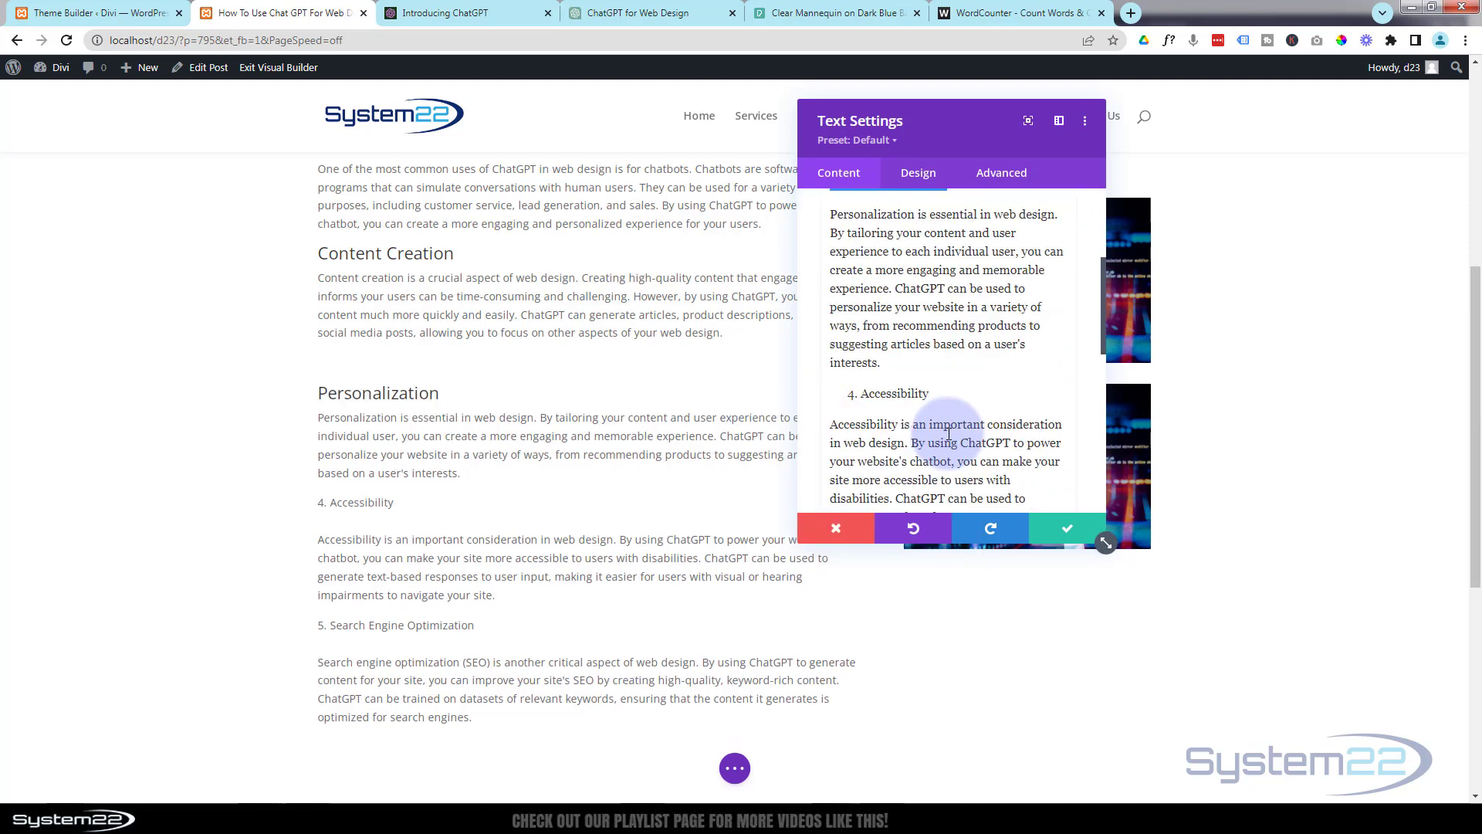
left_click_drag(931, 393, 830, 393)
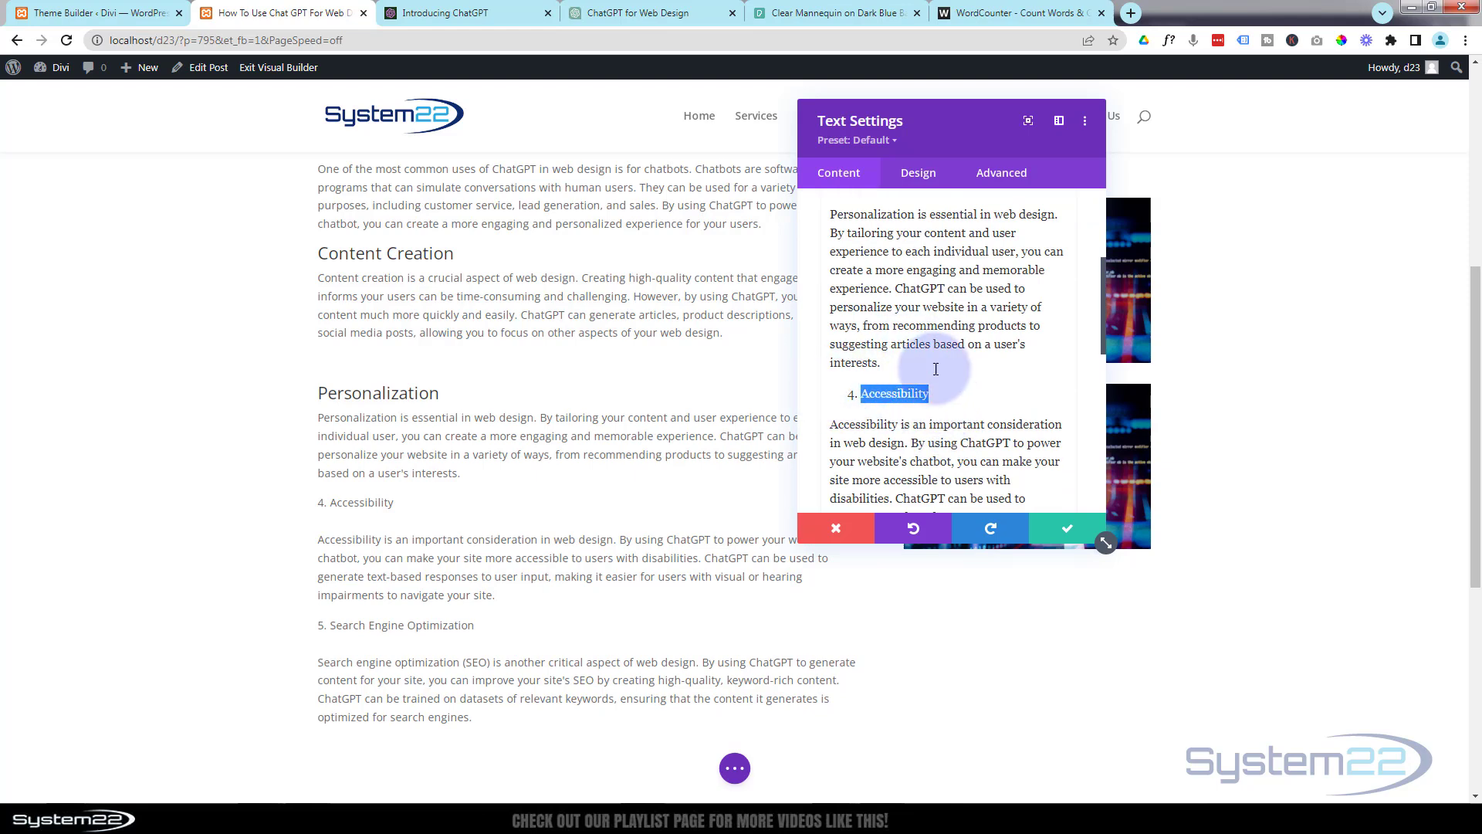
scroll(937, 357, "up", 5)
left_click(1007, 332)
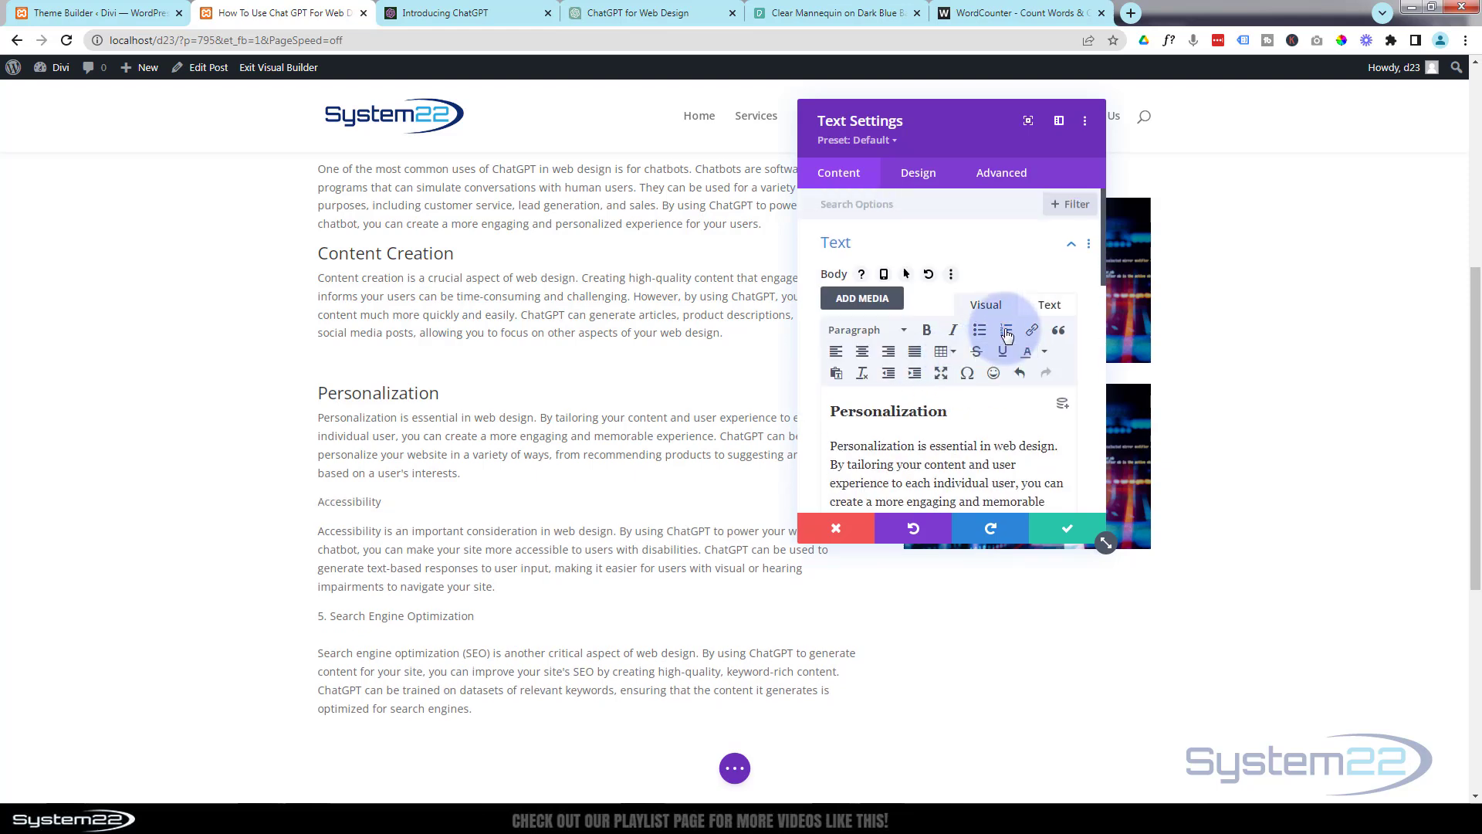
left_click(869, 331)
left_click(886, 452)
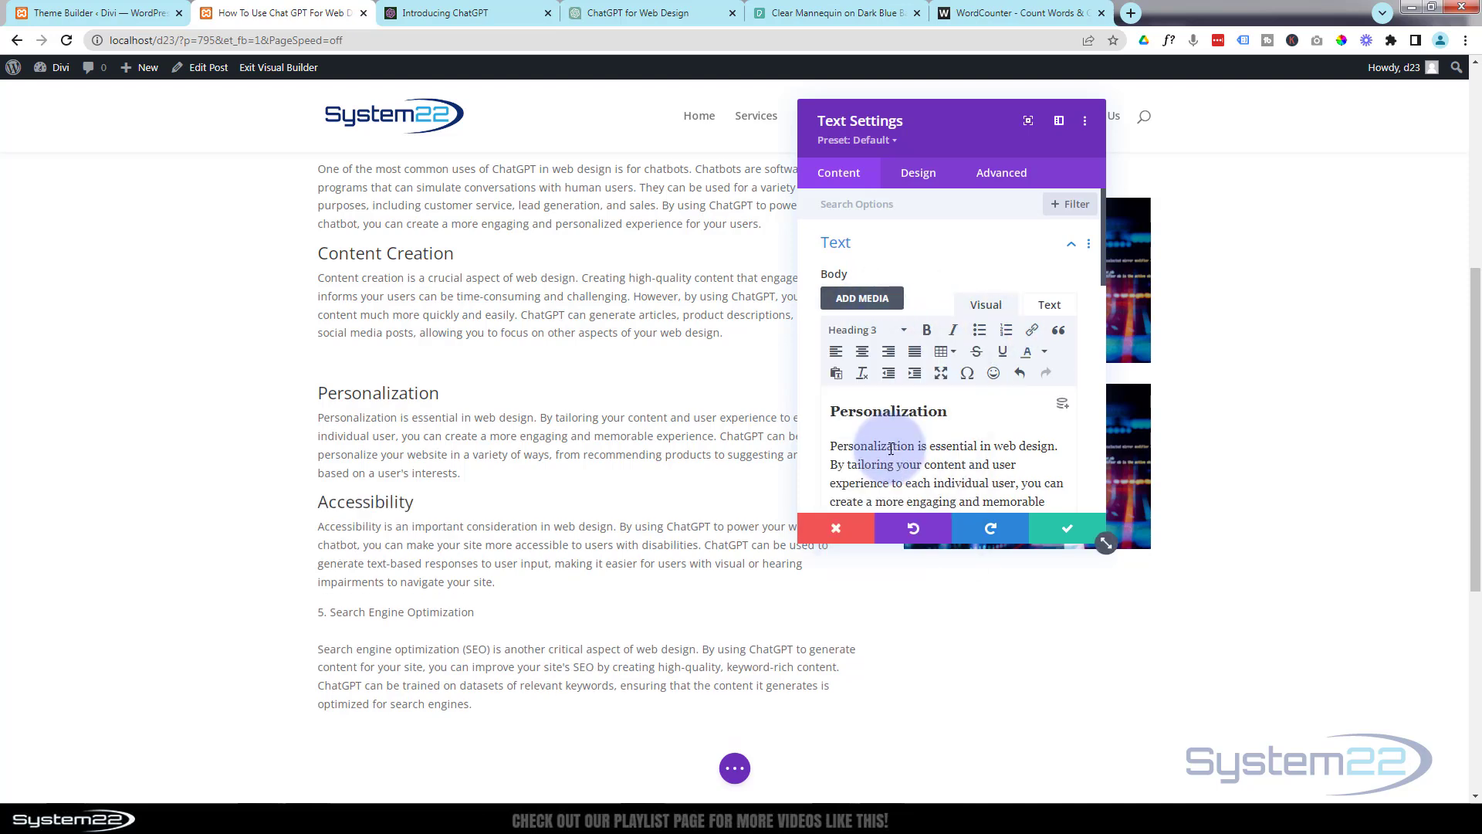
Turn the numbered Search Engine Optimization line into an unnumbered Heading 3 and save the Text module.
scroll(994, 409, "down", 5)
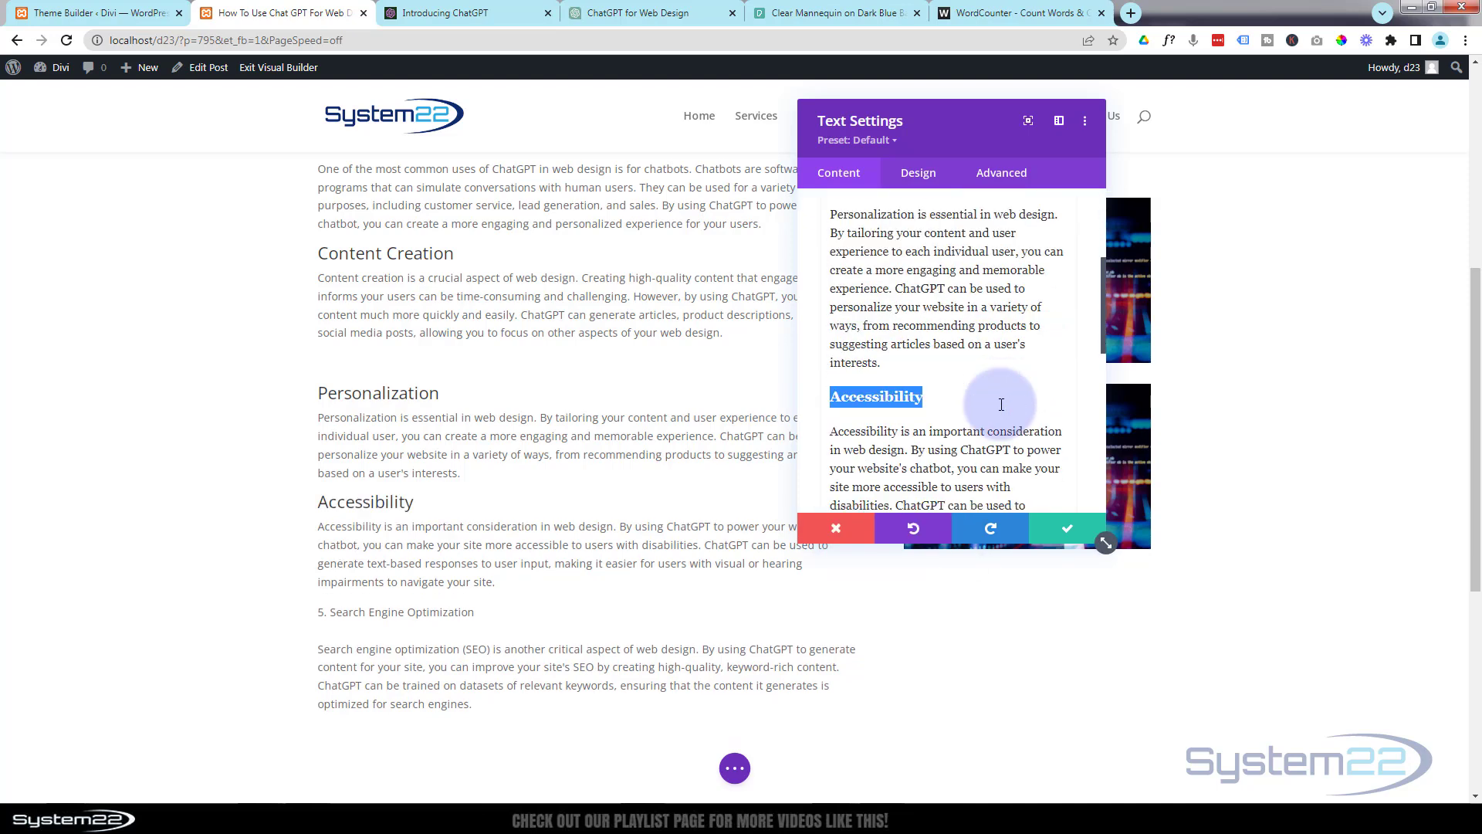
scroll(1002, 405, "down", 4)
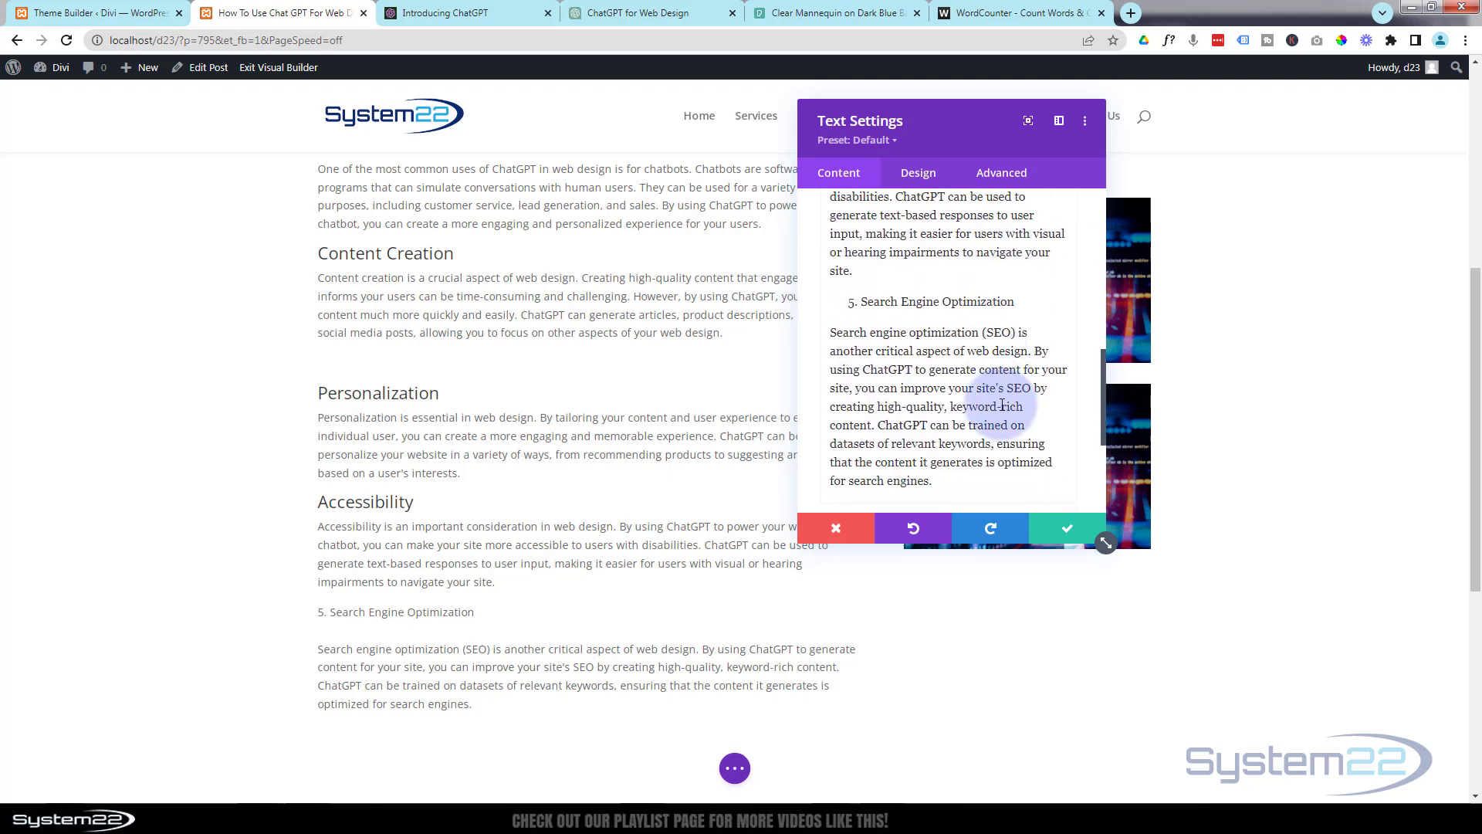
left_click_drag(1025, 316, 807, 301)
scroll(877, 343, "up", 4)
scroll(876, 342, "up", 5)
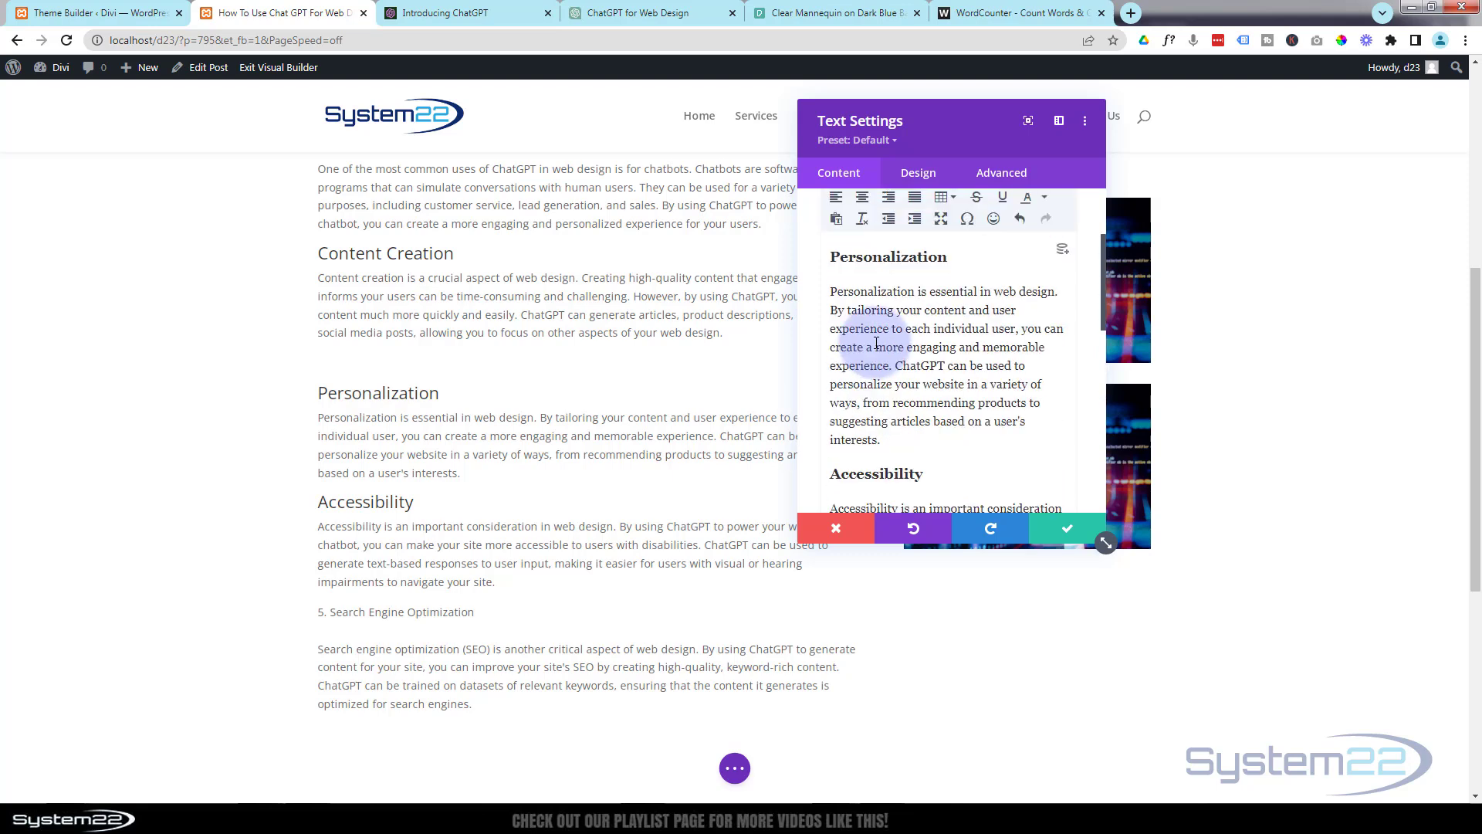
left_click(980, 332)
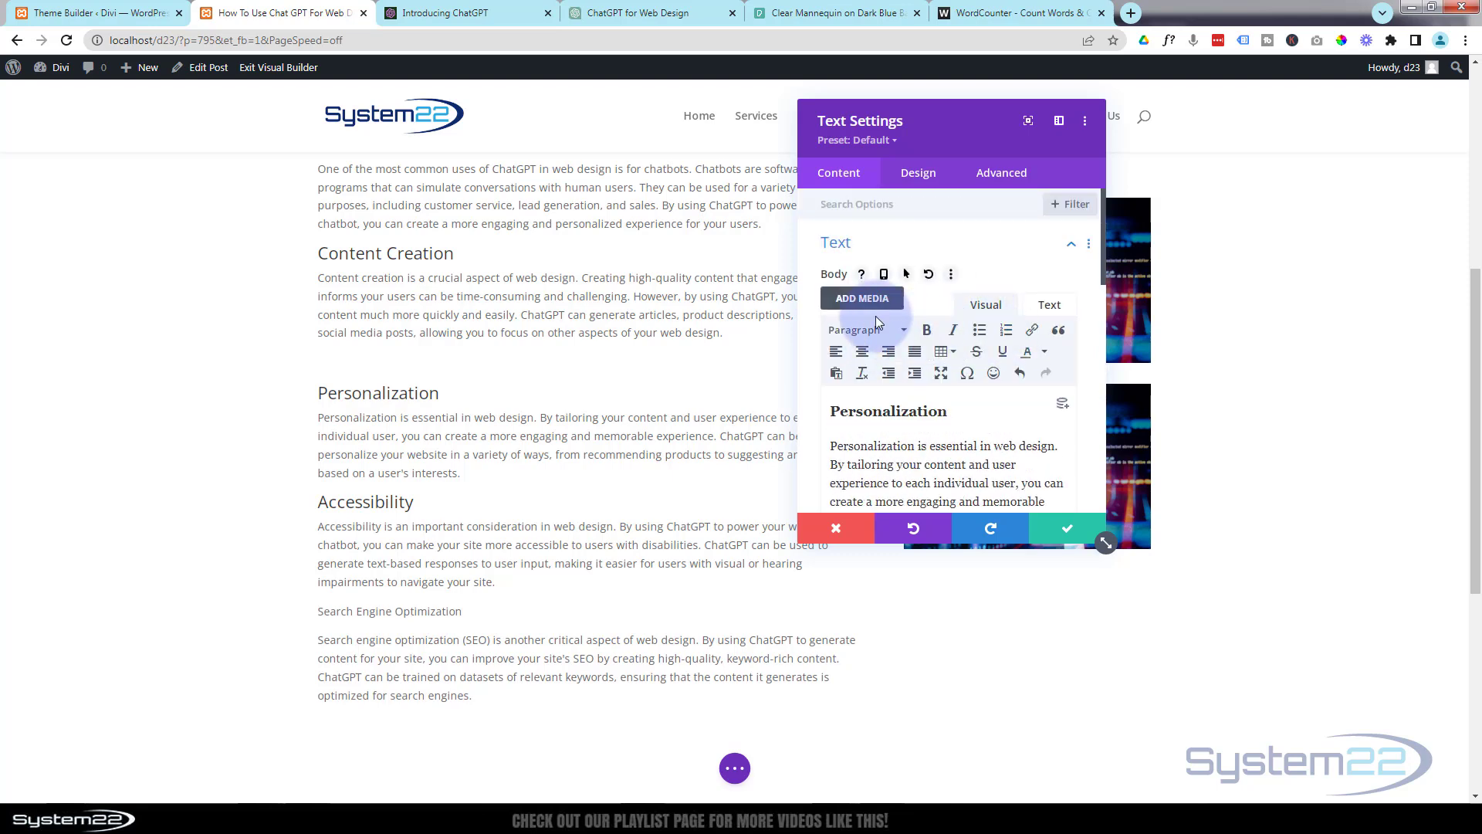
left_click(866, 332)
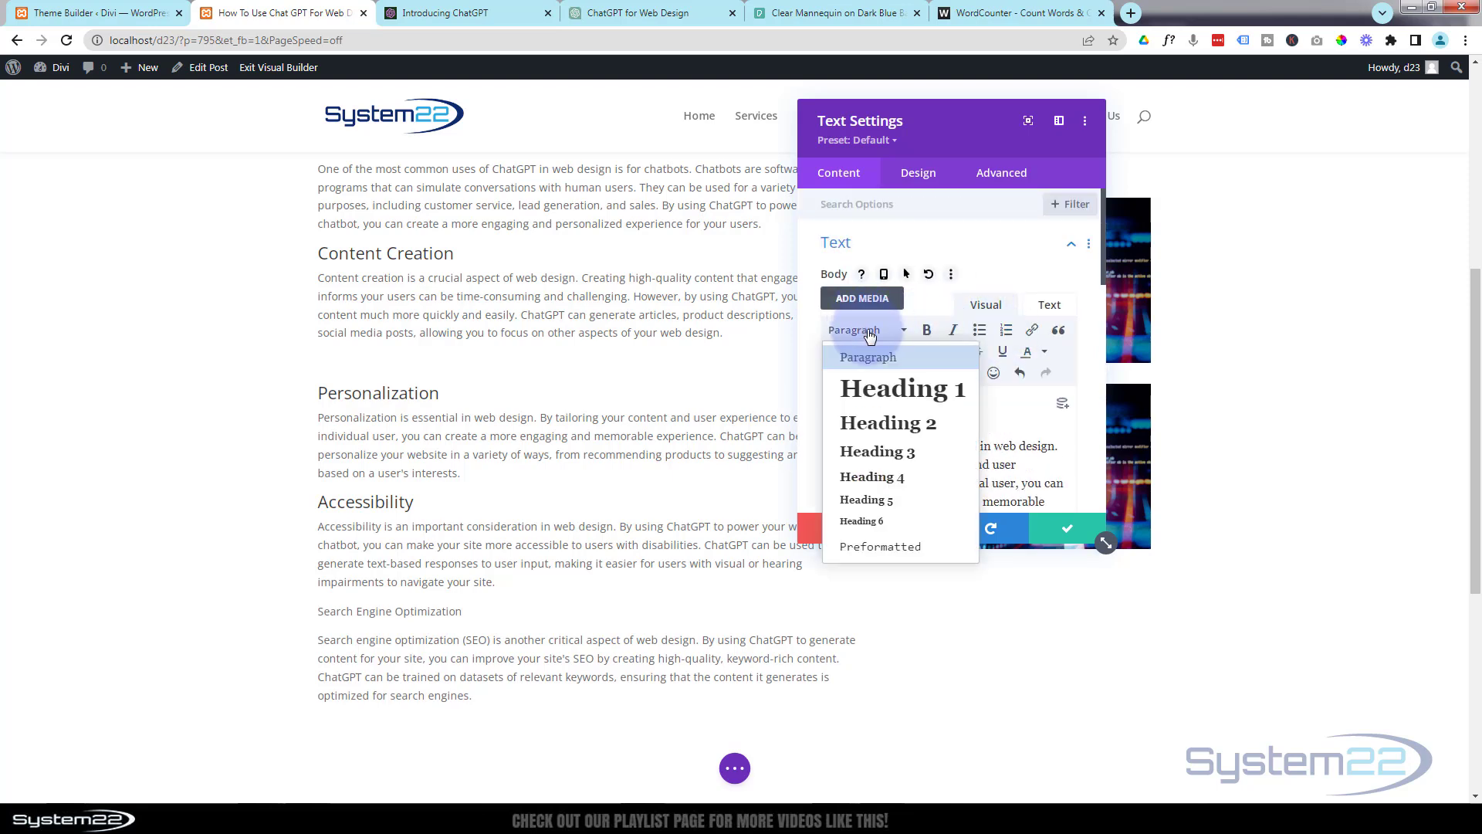
left_click(900, 453)
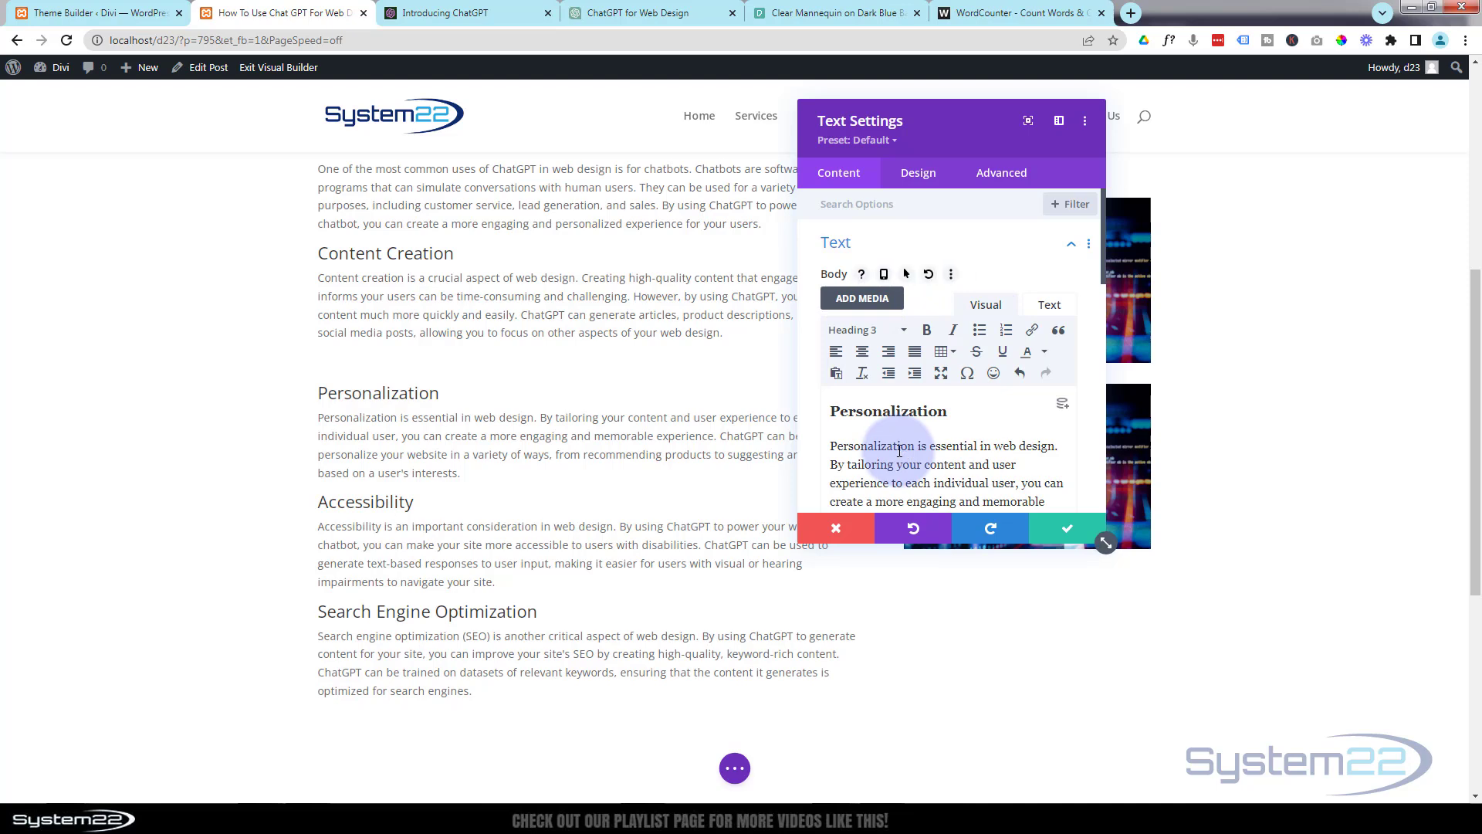
left_click(1068, 529)
Replace the duplicated row's image with pexels-negative-space-97077.jpg from the Media Library and save the Image module.
mouse_move(1001, 454)
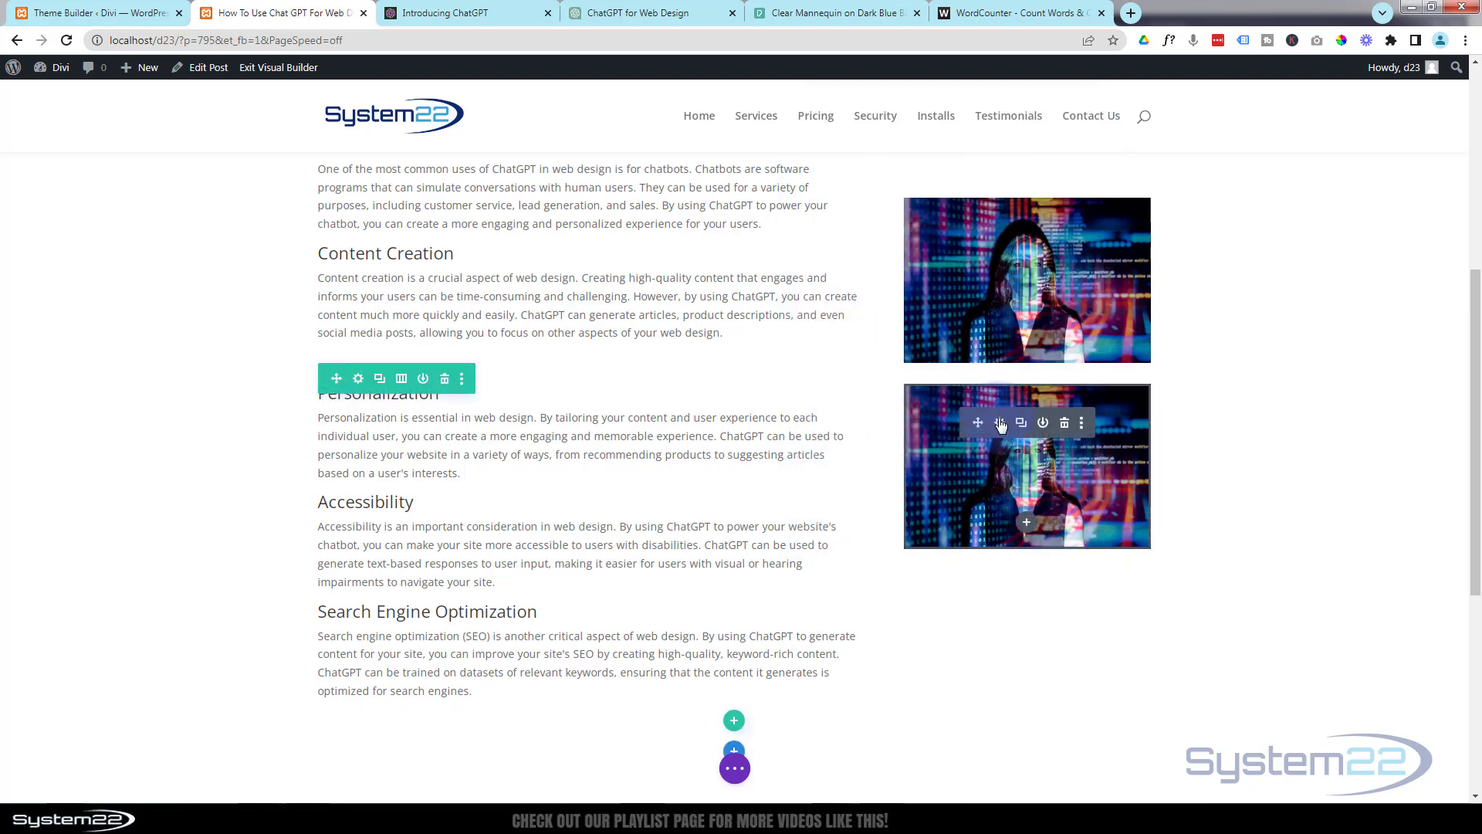
left_click(1000, 423)
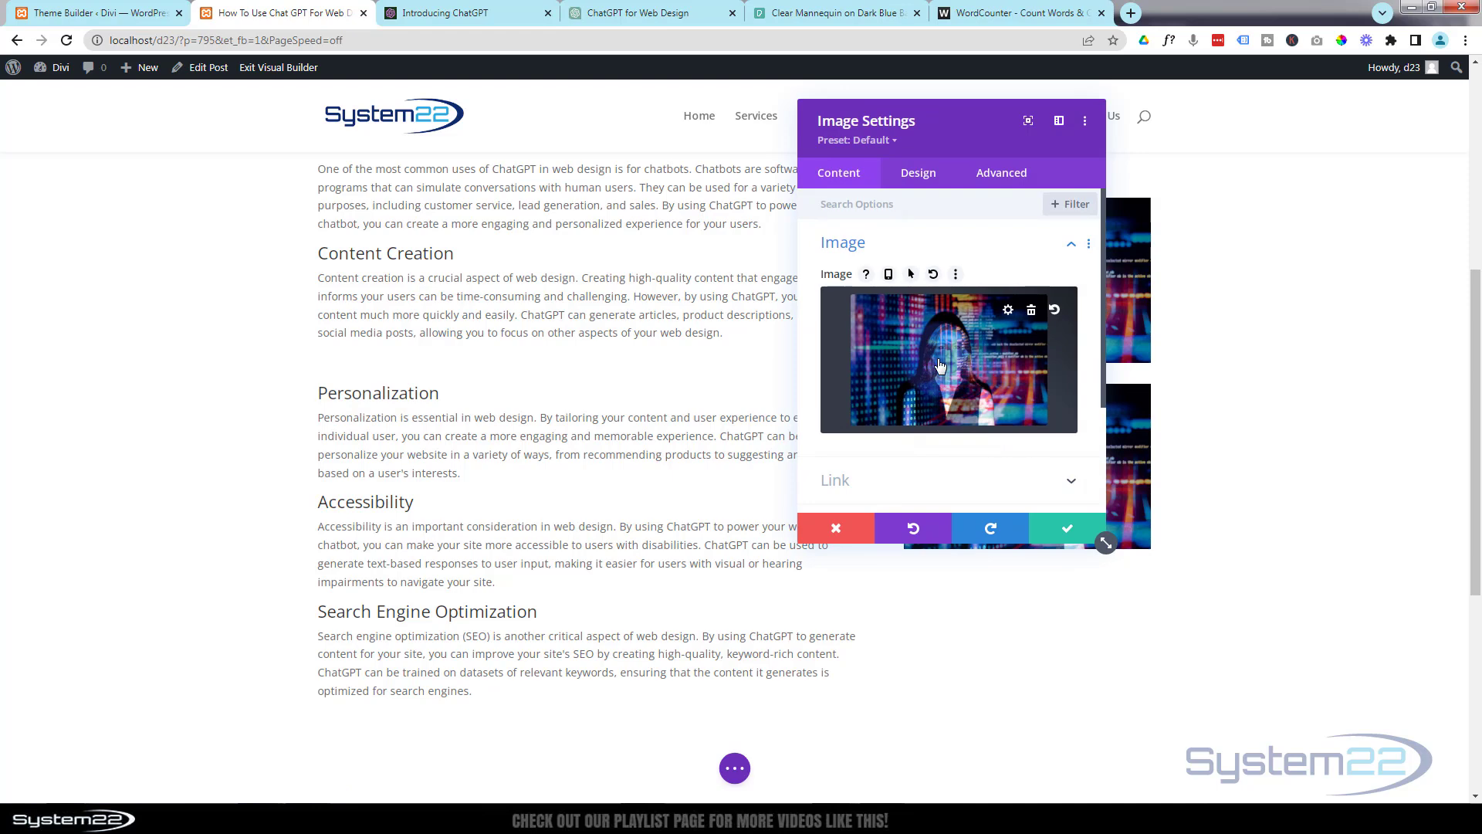
left_click(941, 366)
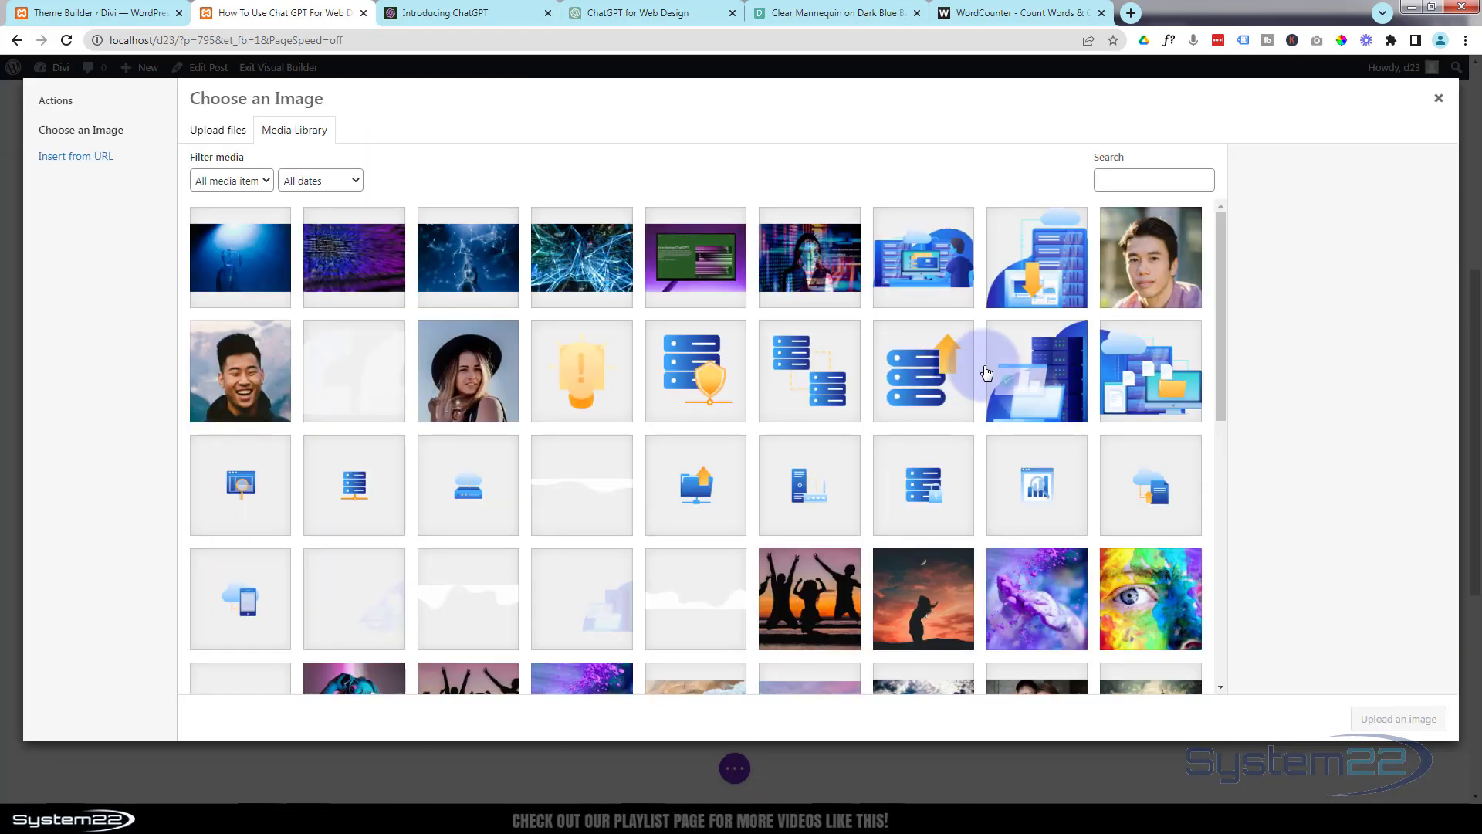
left_click(358, 264)
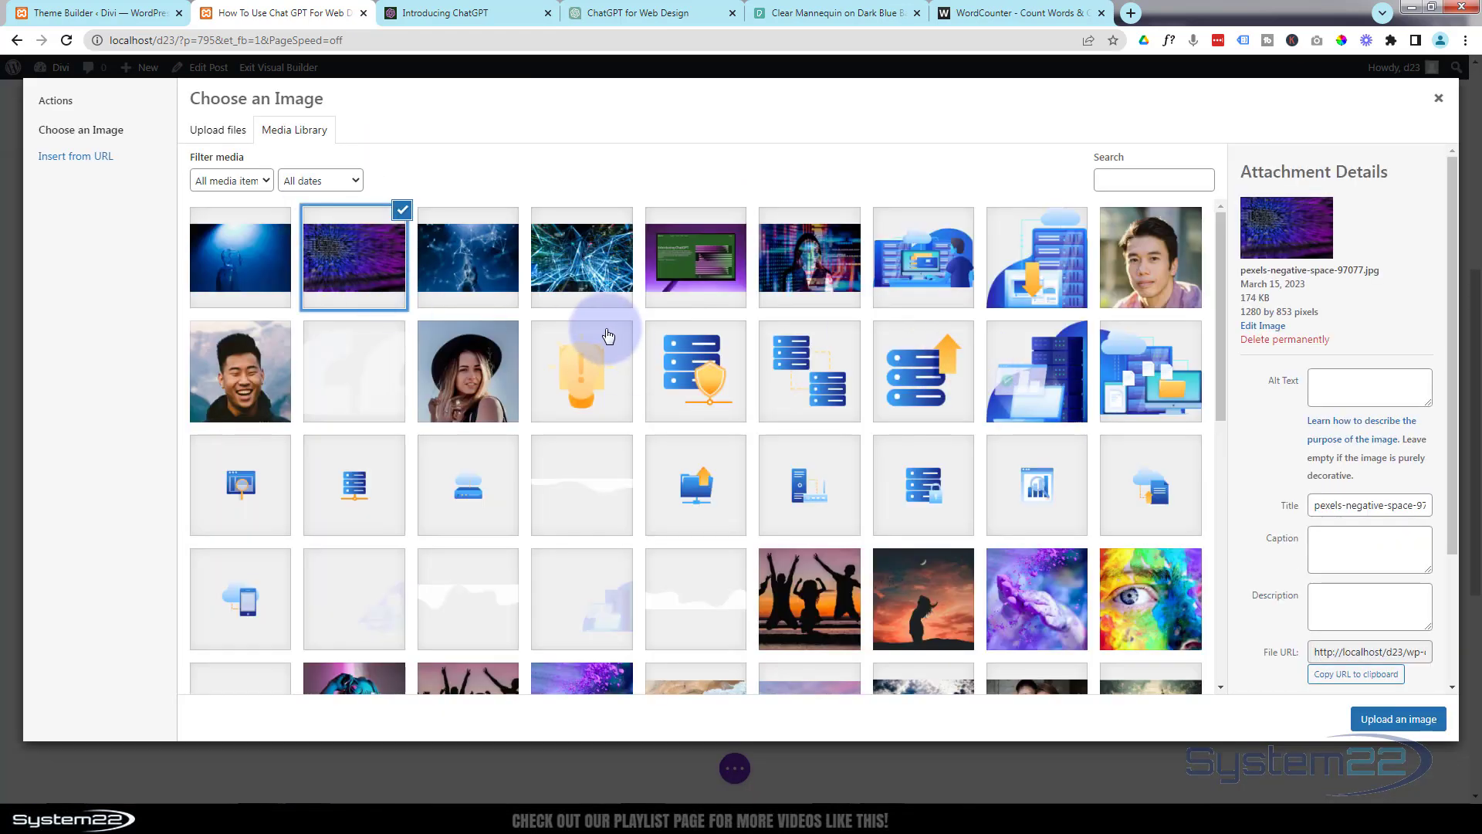
left_click(1392, 719)
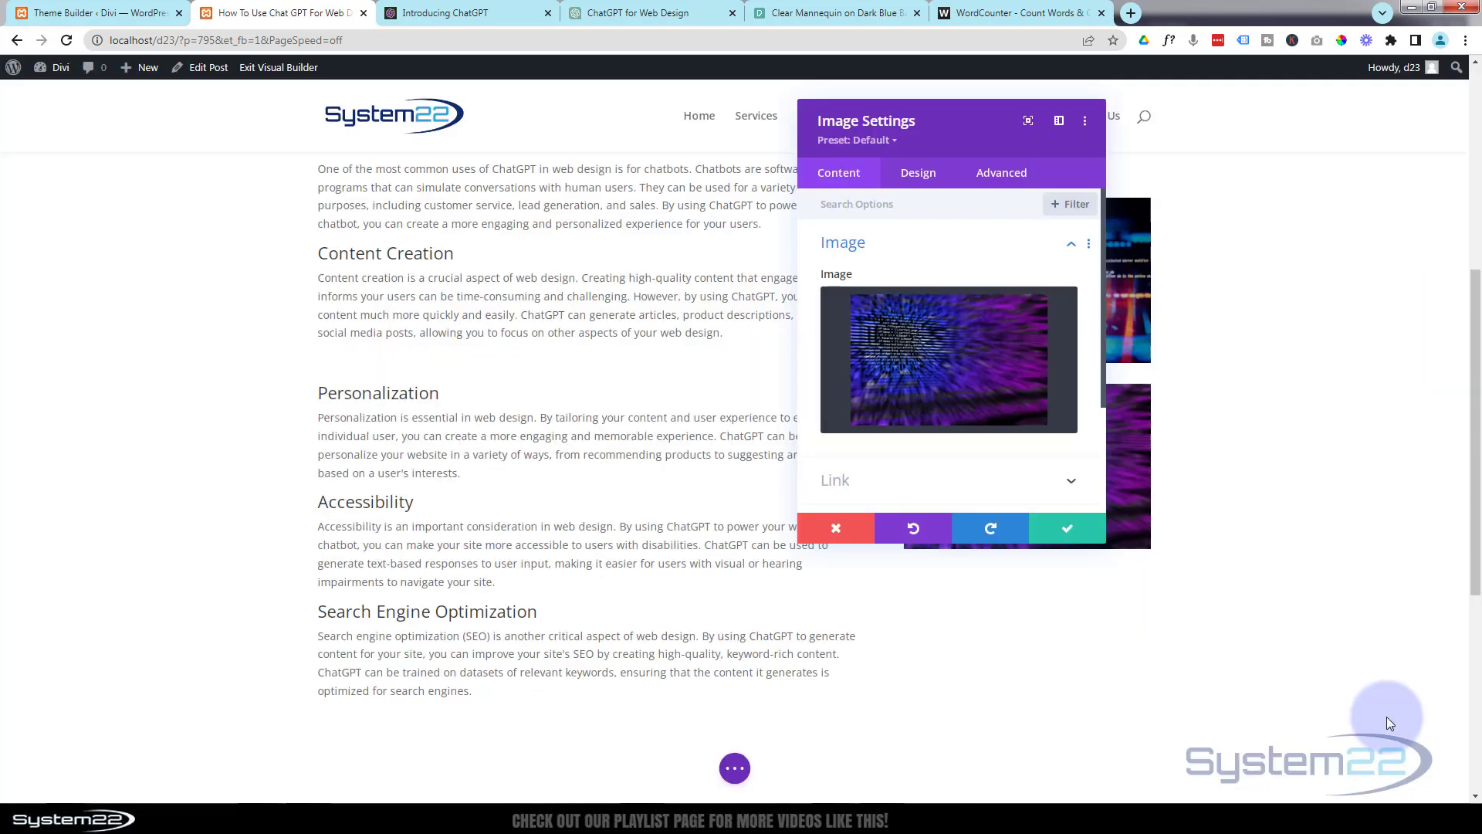
left_click(1065, 529)
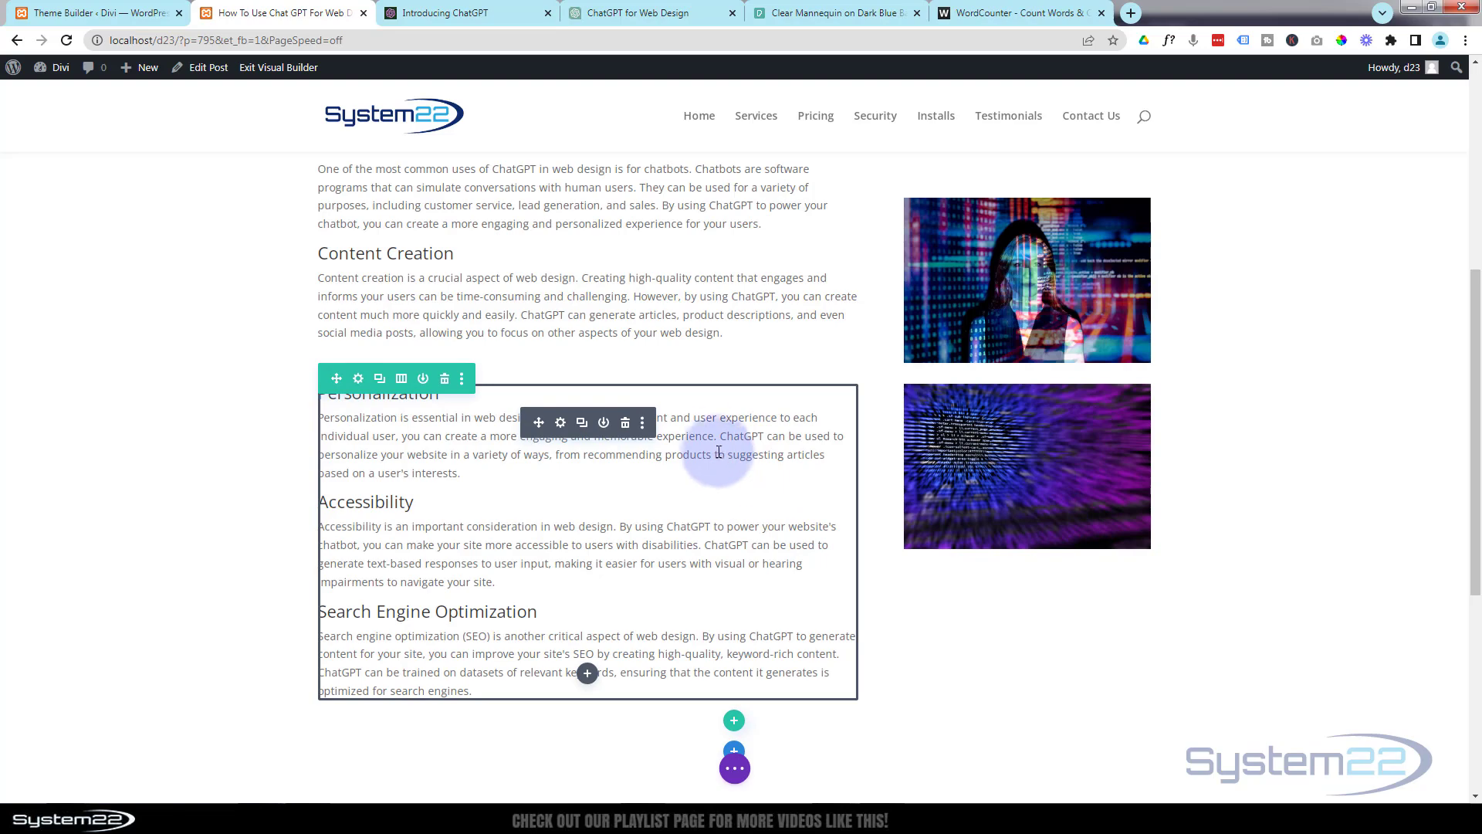
Switch to the ChatGPT for Web Design chat and look through the article sections from Customer Engagement onward.
left_click(660, 16)
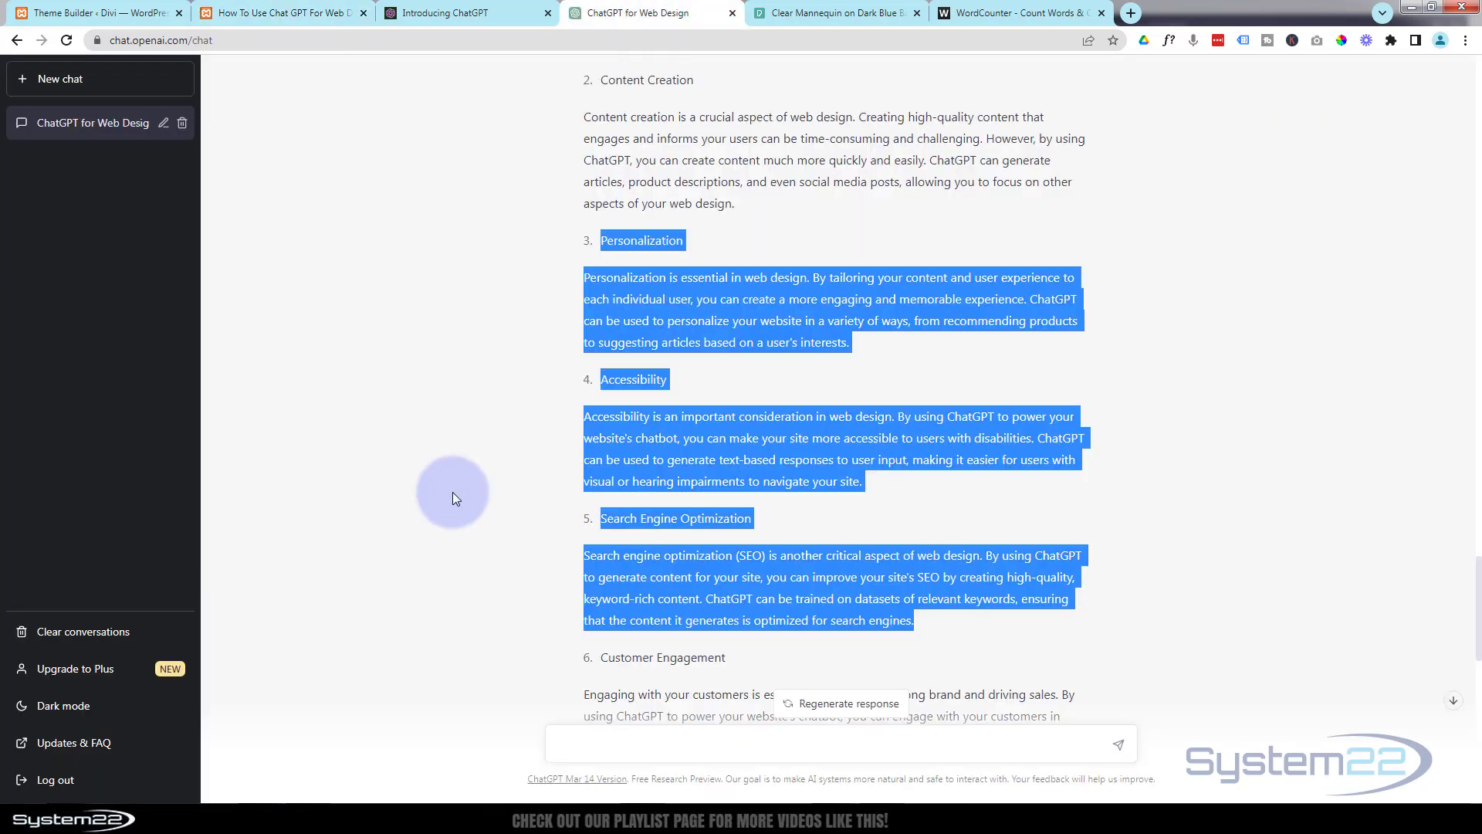
scroll(452, 461, "down", 10)
scroll(454, 461, "down", 4)
scroll(456, 458, "up", 7)
scroll(457, 456, "up", 4)
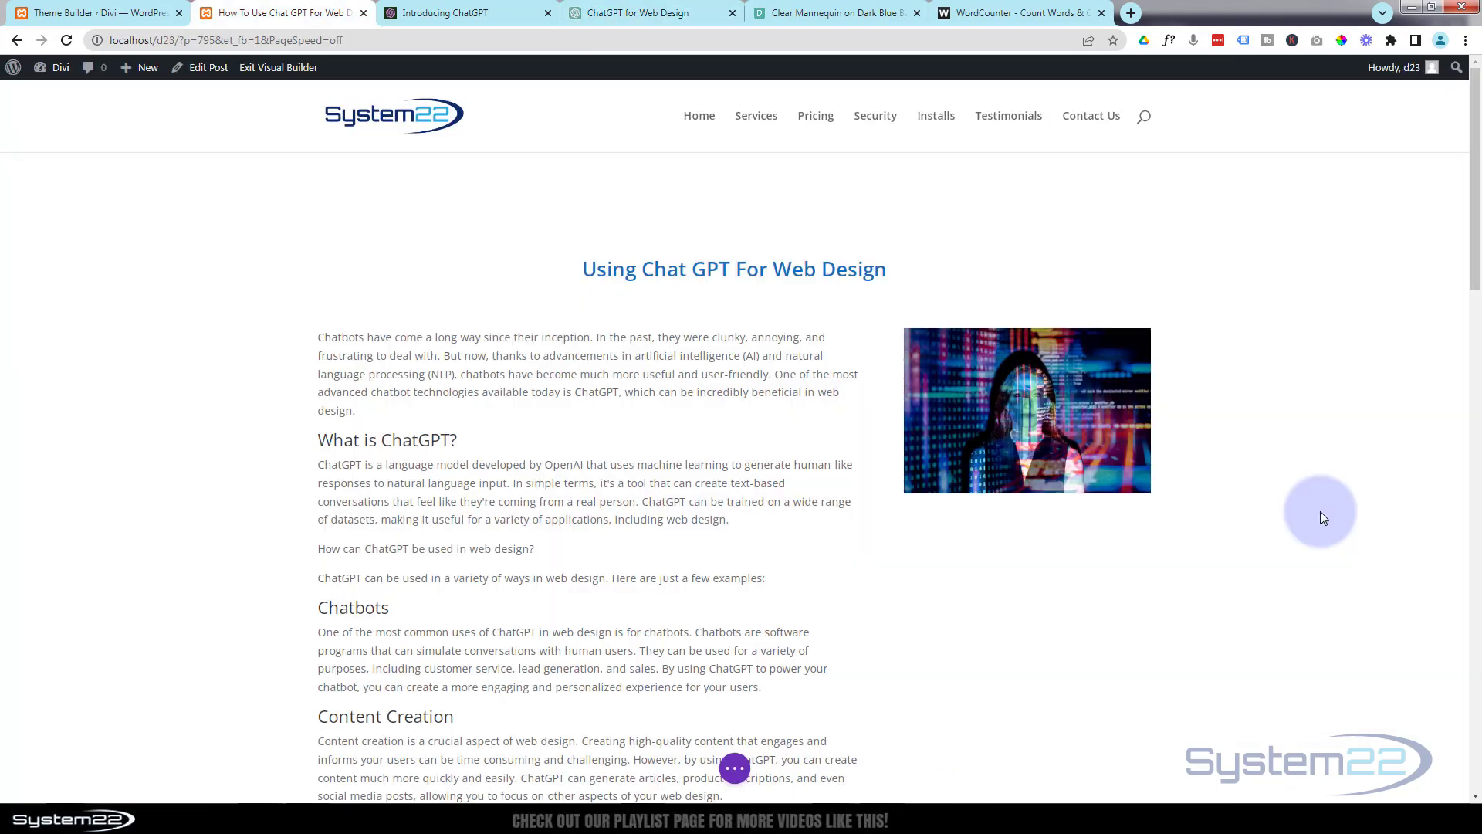
scroll(1320, 509, "down", 5)
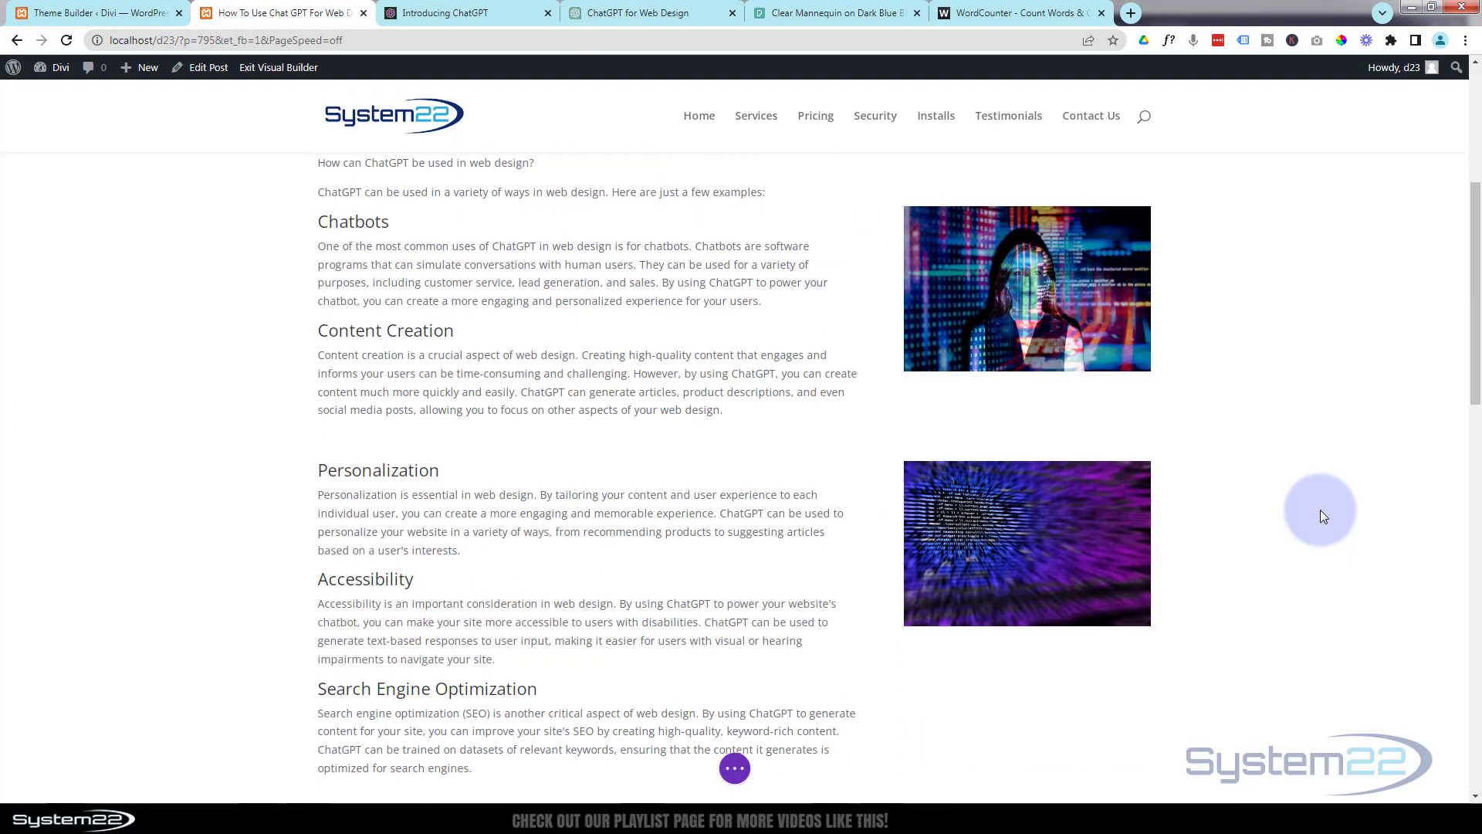
In the Divi post, insert a row with two equal columns below the Conclusion row and add a Text module to its first column.
scroll(1321, 516, "down", 10)
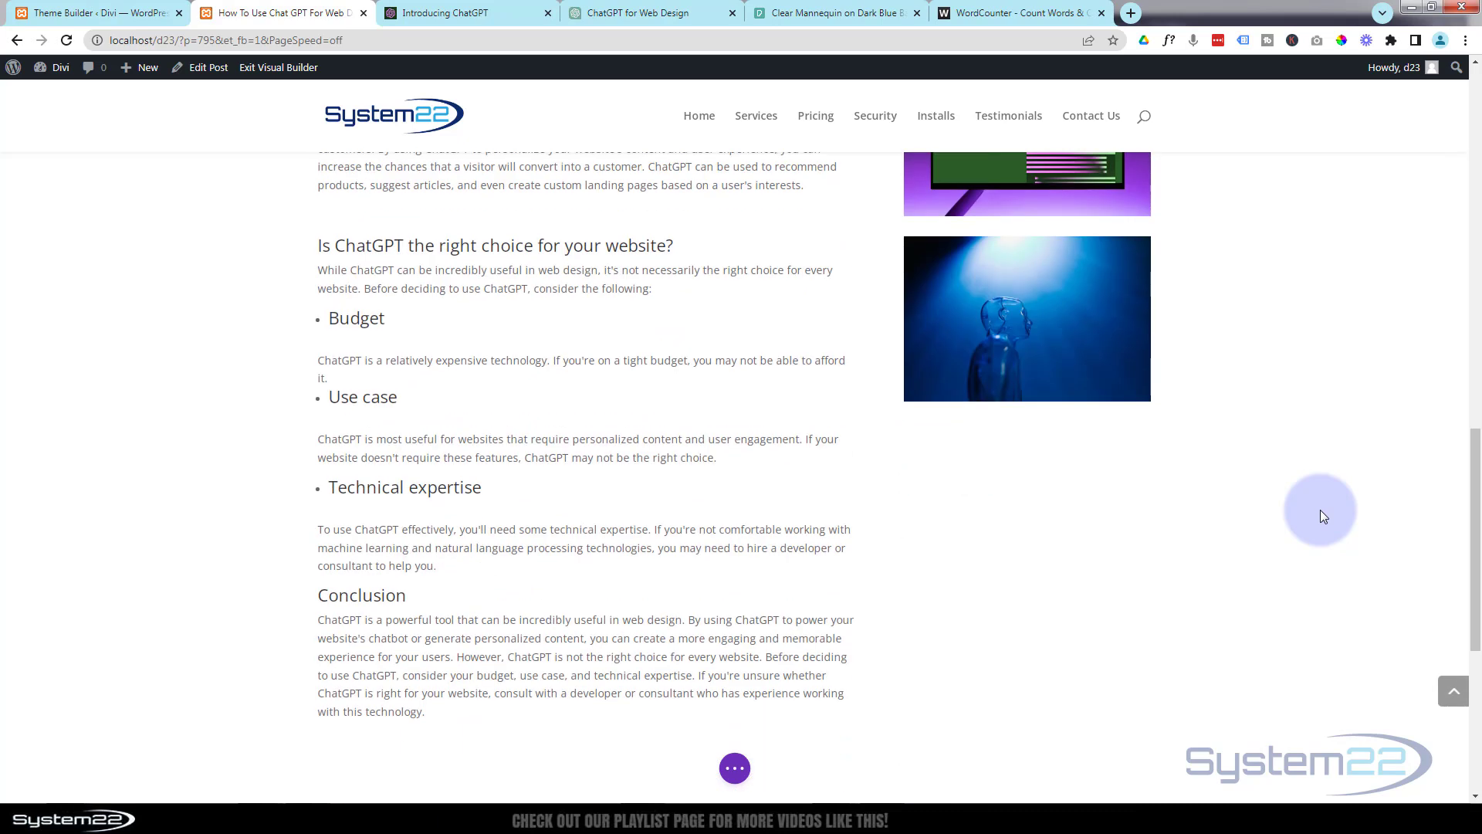
scroll(1320, 510, "down", 5)
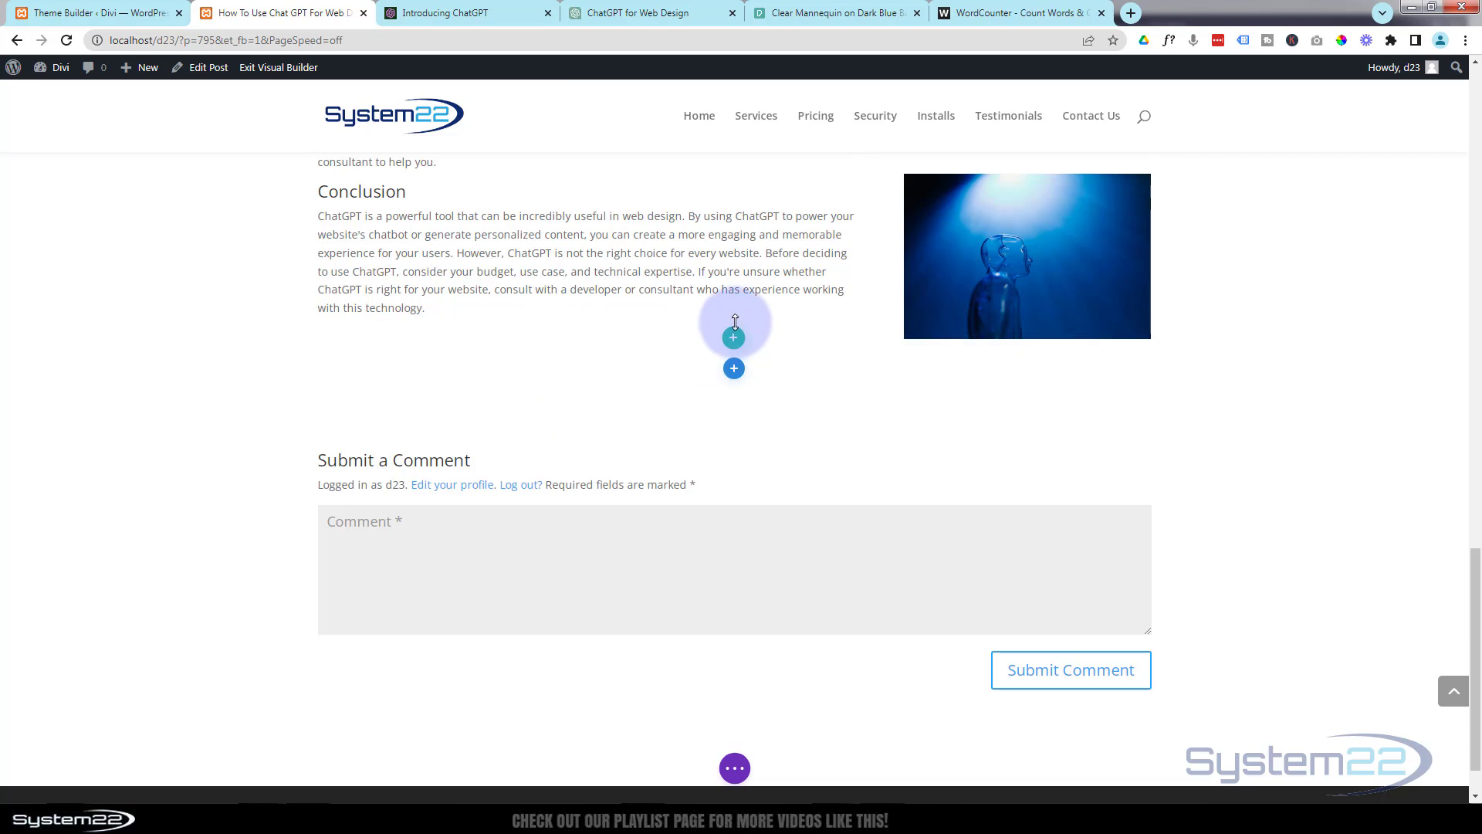
left_click(734, 339)
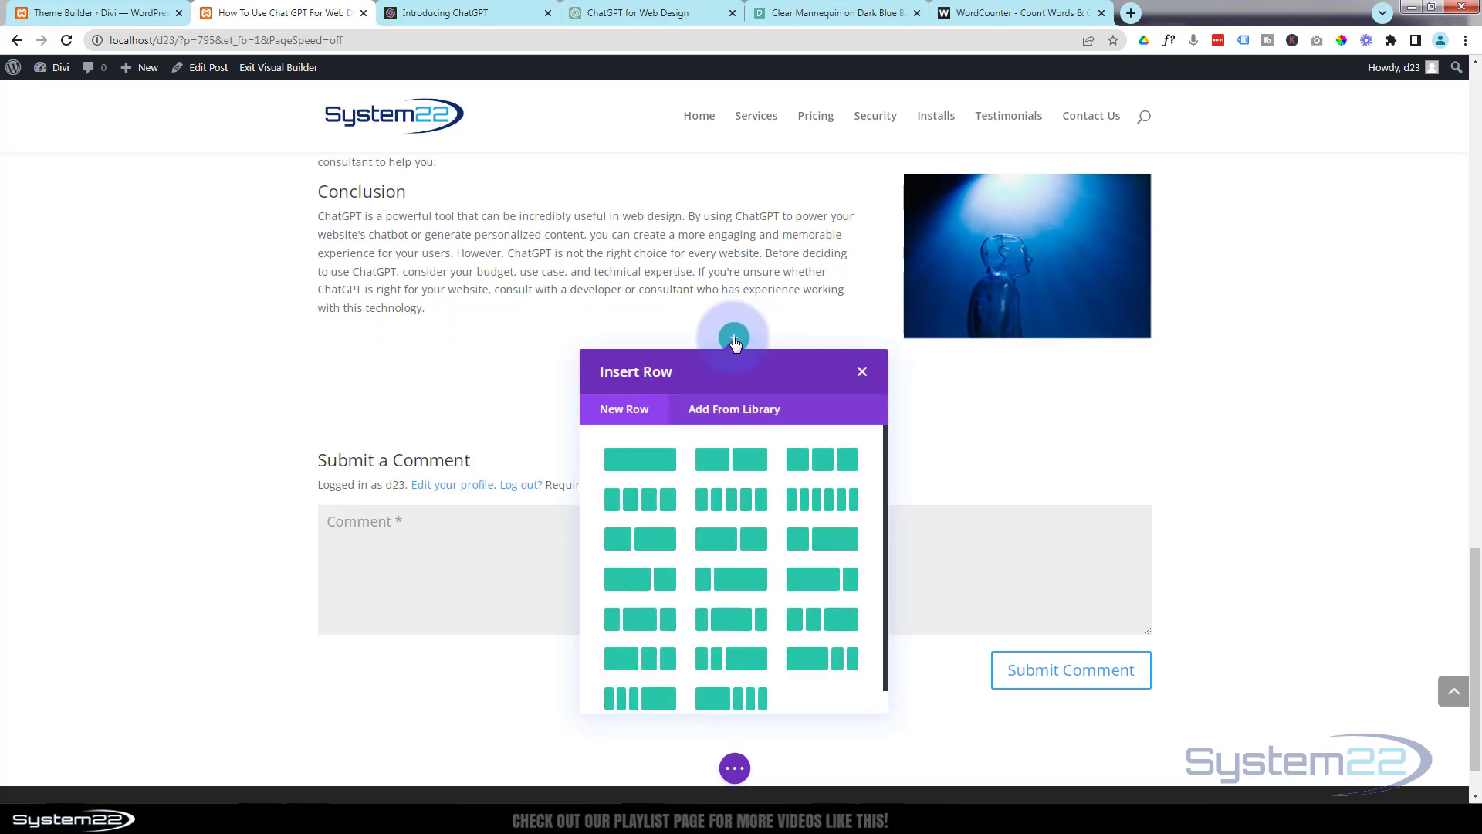
left_click(716, 461)
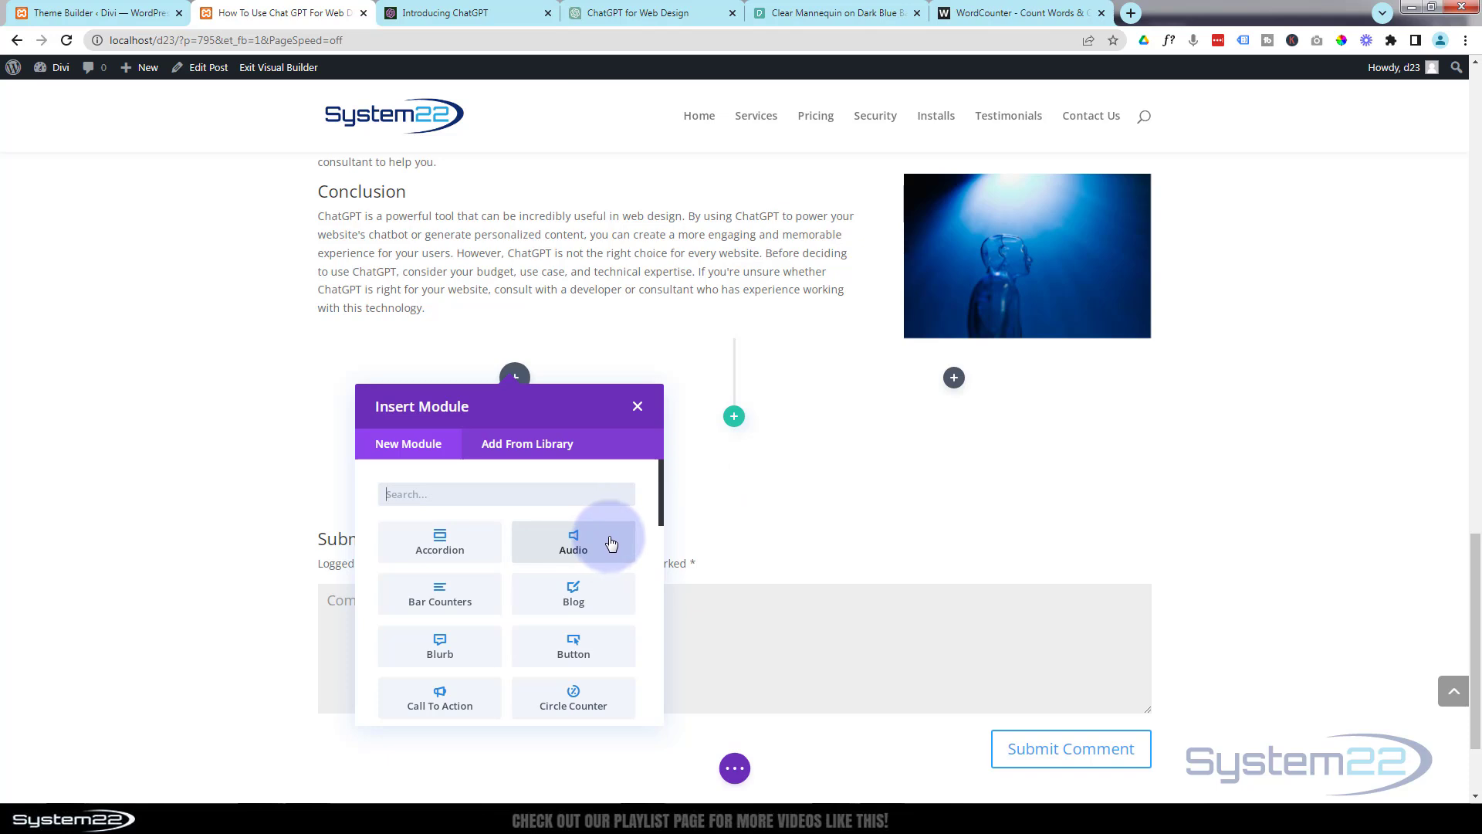
scroll(611, 543, "down", 10)
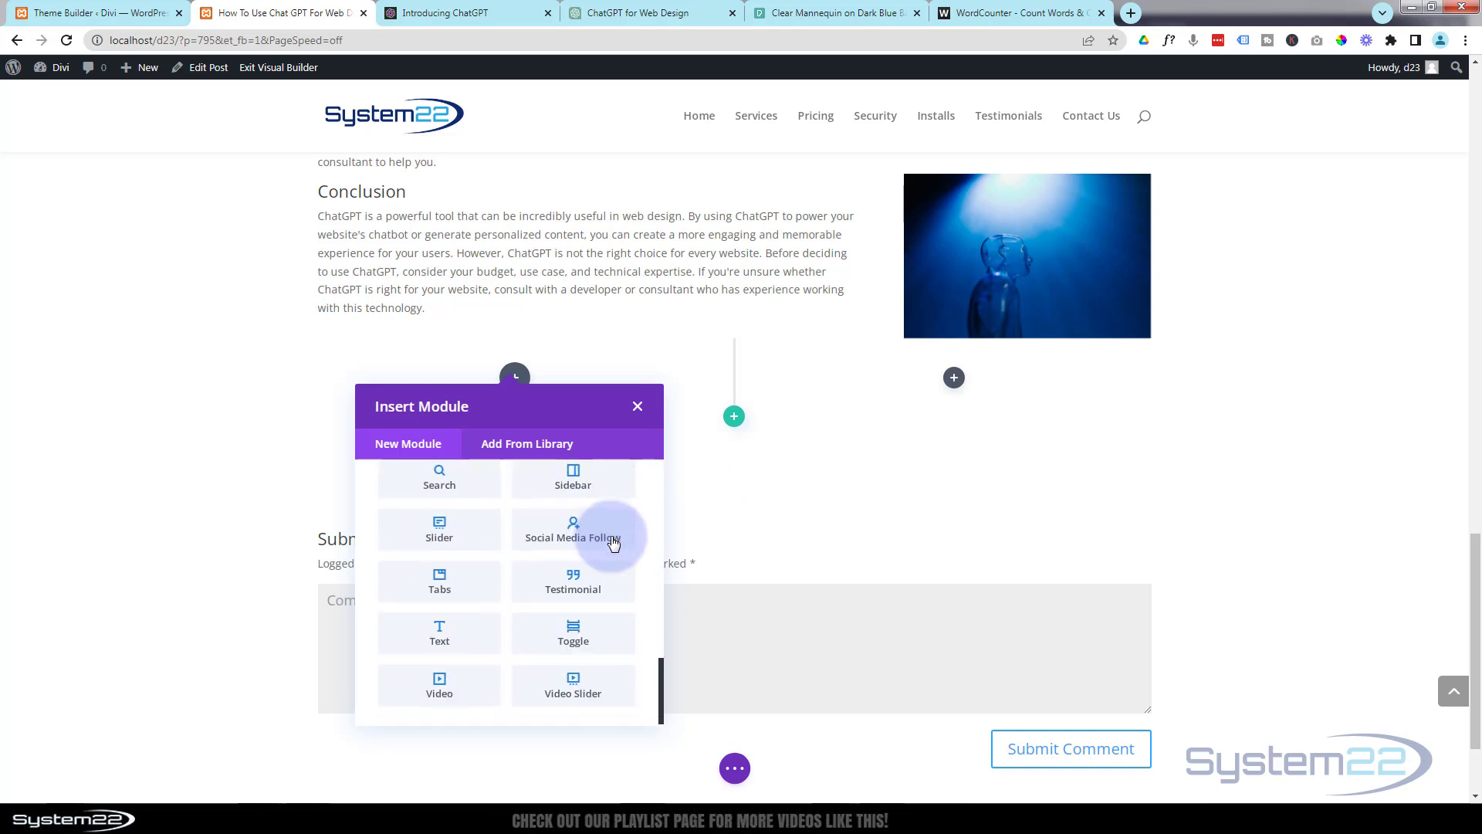
left_click(444, 631)
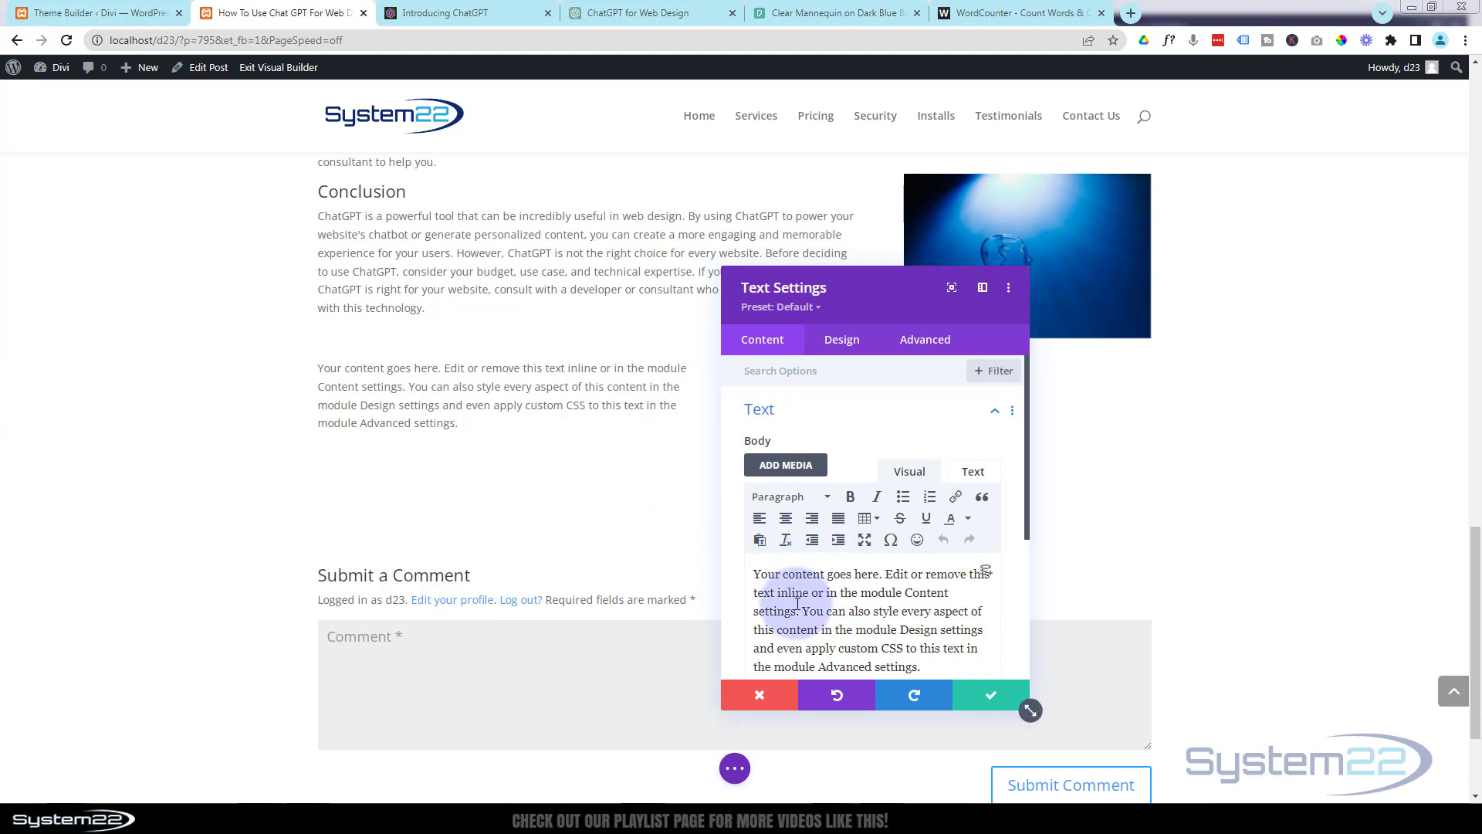
Replace the new Text module's placeholder with the copied More On ChatGPT text about creating a one page scrolling website.
left_click(756, 573)
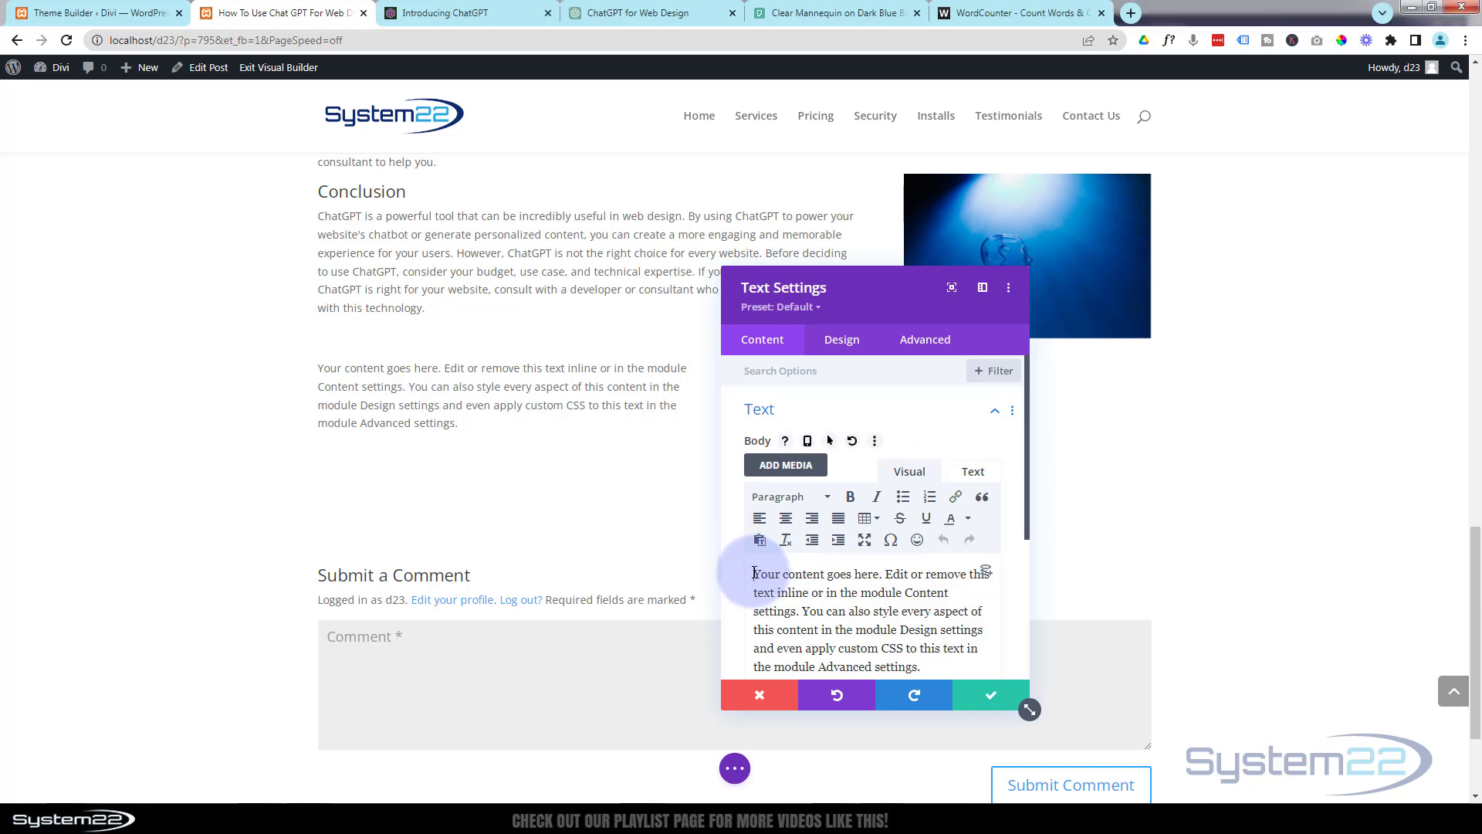
key("ctrl+a")
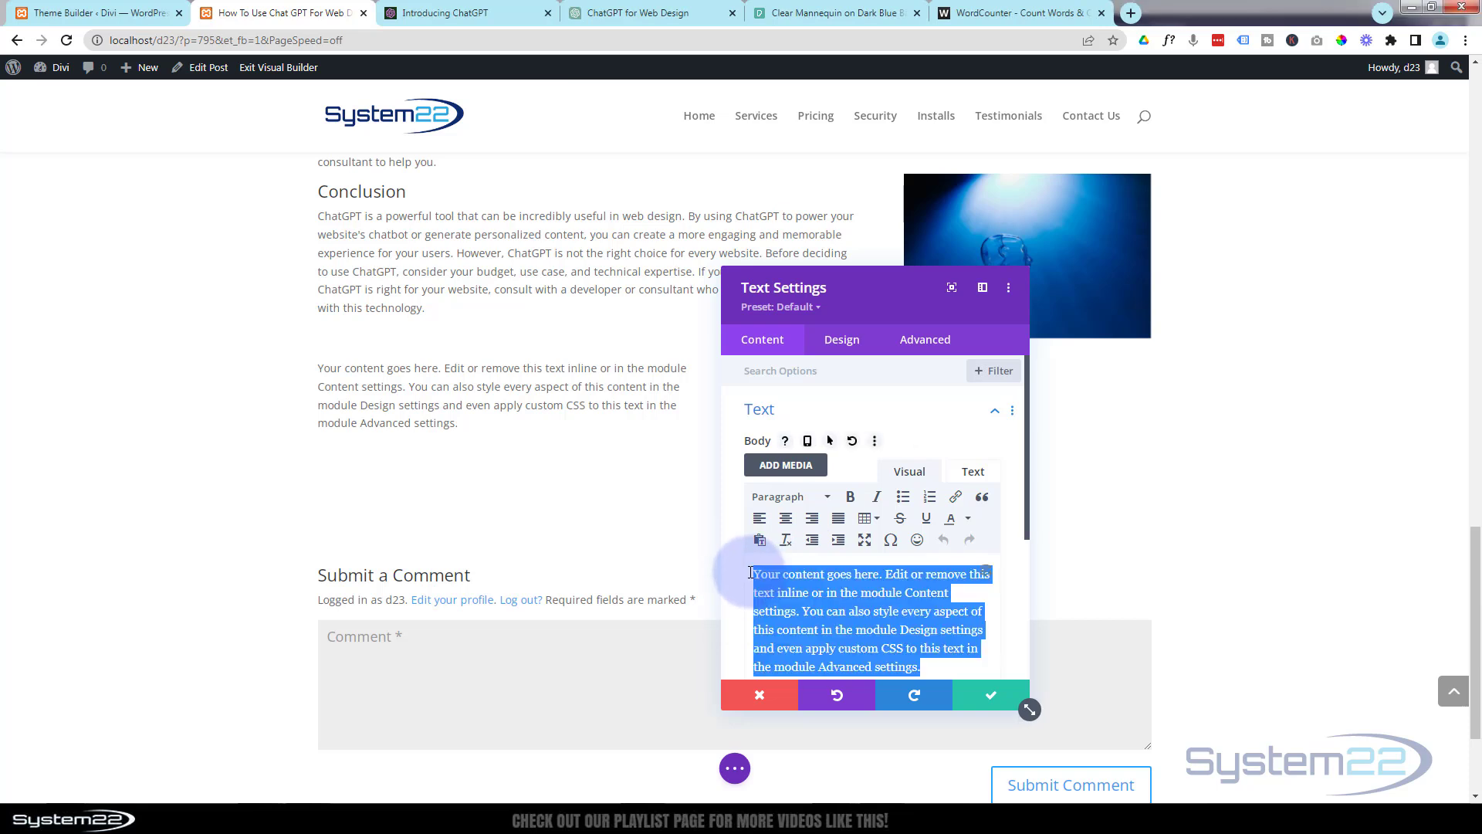
key("Delete")
type("More On ChatGPT How to create a one page scrolling website with the Divi Theme. In this video we will be demonstrating how to create this site using a Divi template and using content created with ChatGPT from open ai. Today we will be building this feature and populating using some generated content from the awesome ChatGPT (Link Below). This is a huge time saving feature and really easy to implement.")
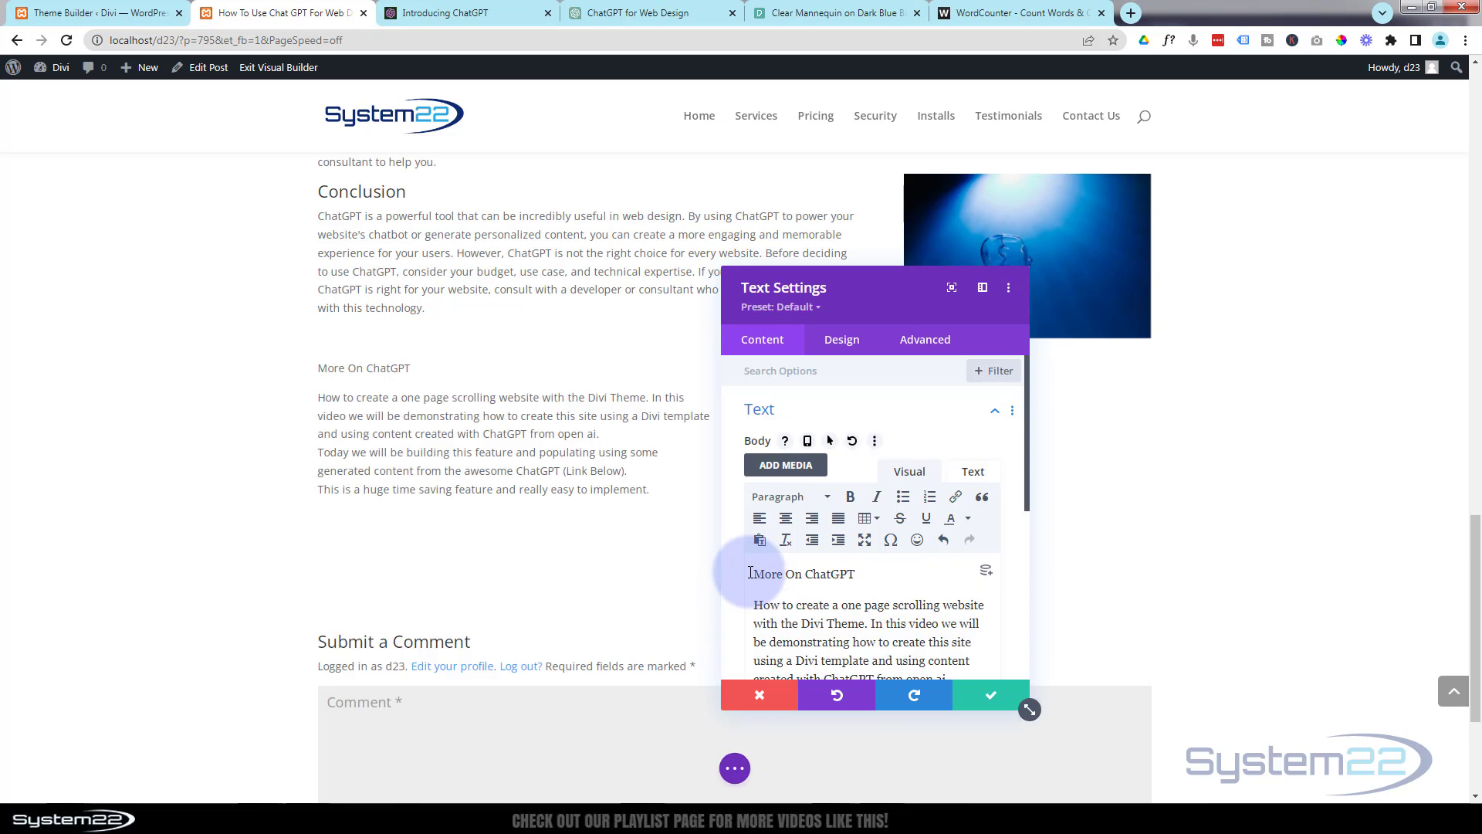
Format the More On ChatGPT line in the Text module as Heading 3 and save the module.
left_click_drag(858, 574, 741, 571)
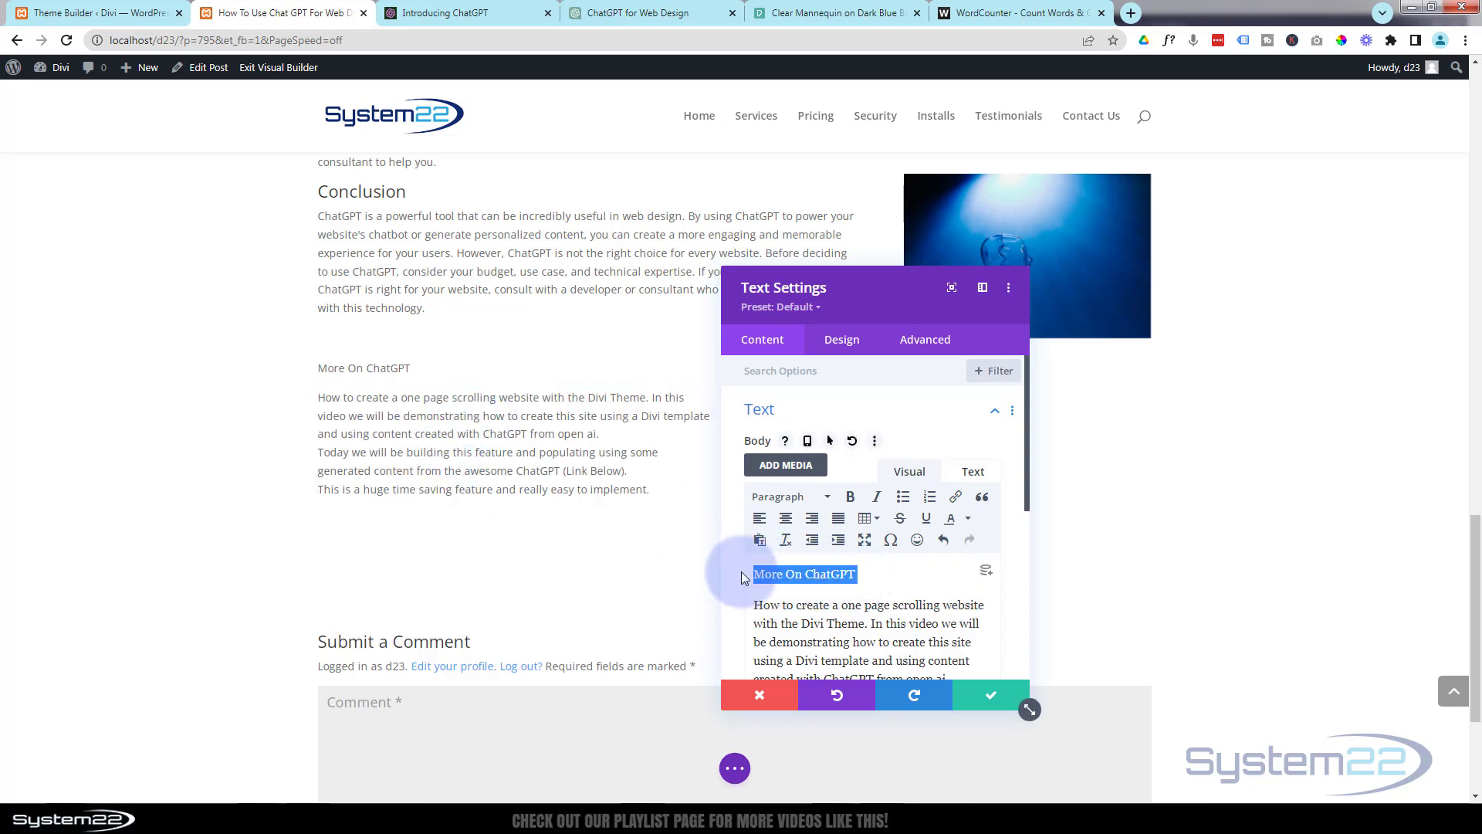
left_click(789, 497)
left_click(795, 616)
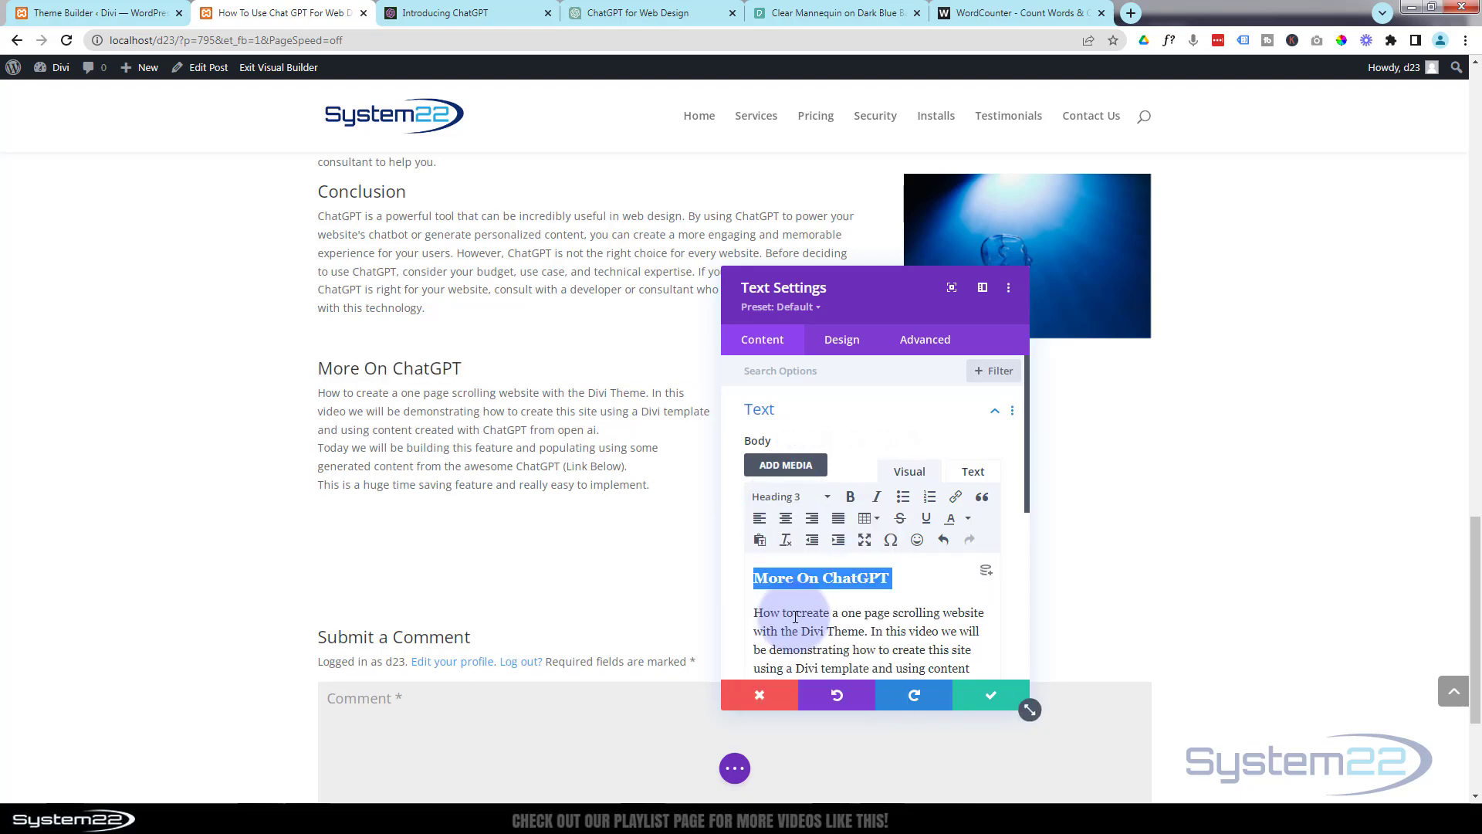
left_click_drag(905, 315, 615, 324)
left_click(705, 708)
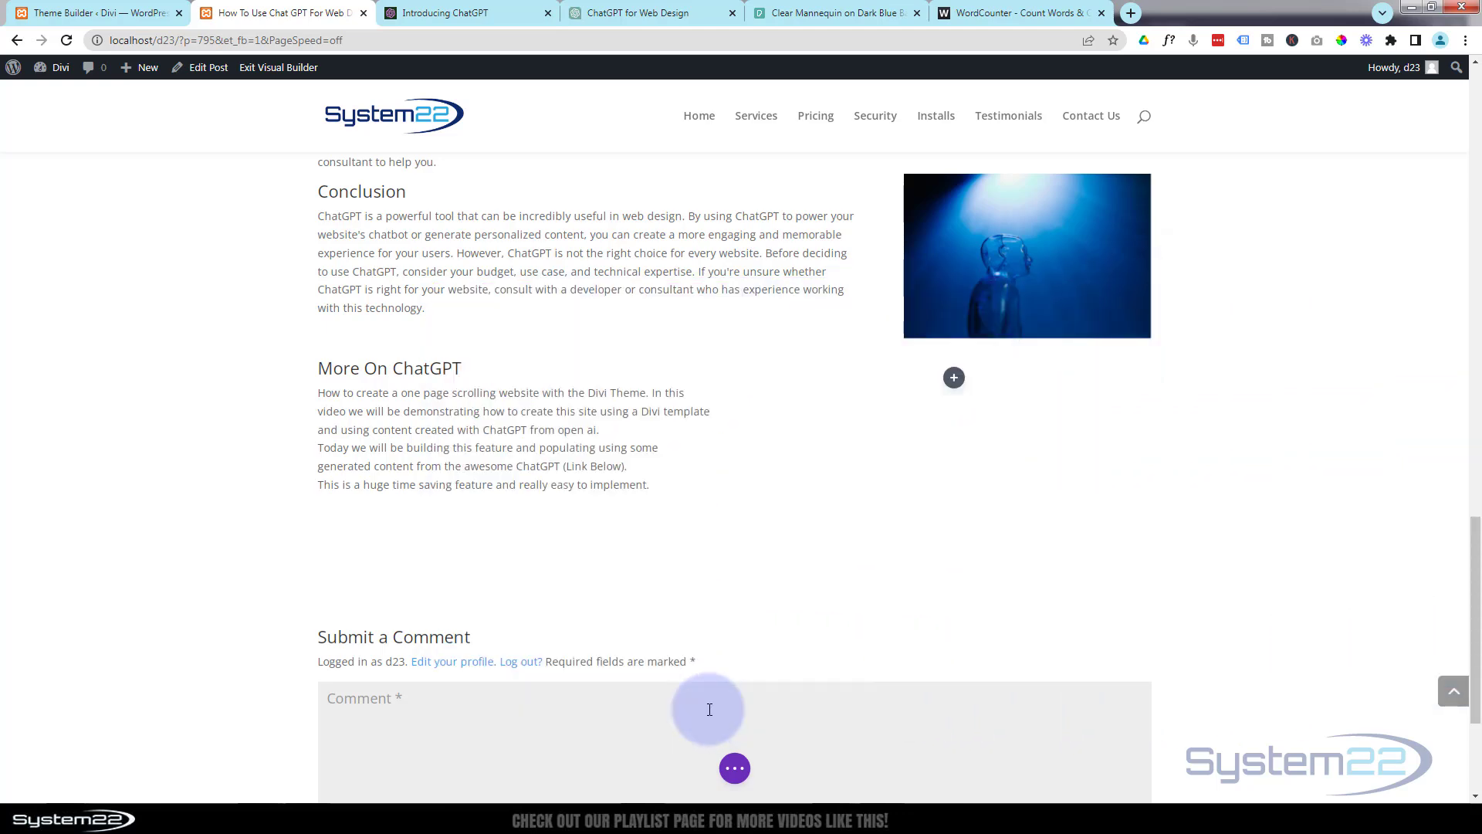
Insert a Video module into the empty second column beside the More On ChatGPT text.
left_click(954, 378)
scroll(895, 585, "down", 7)
scroll(901, 580, "down", 3)
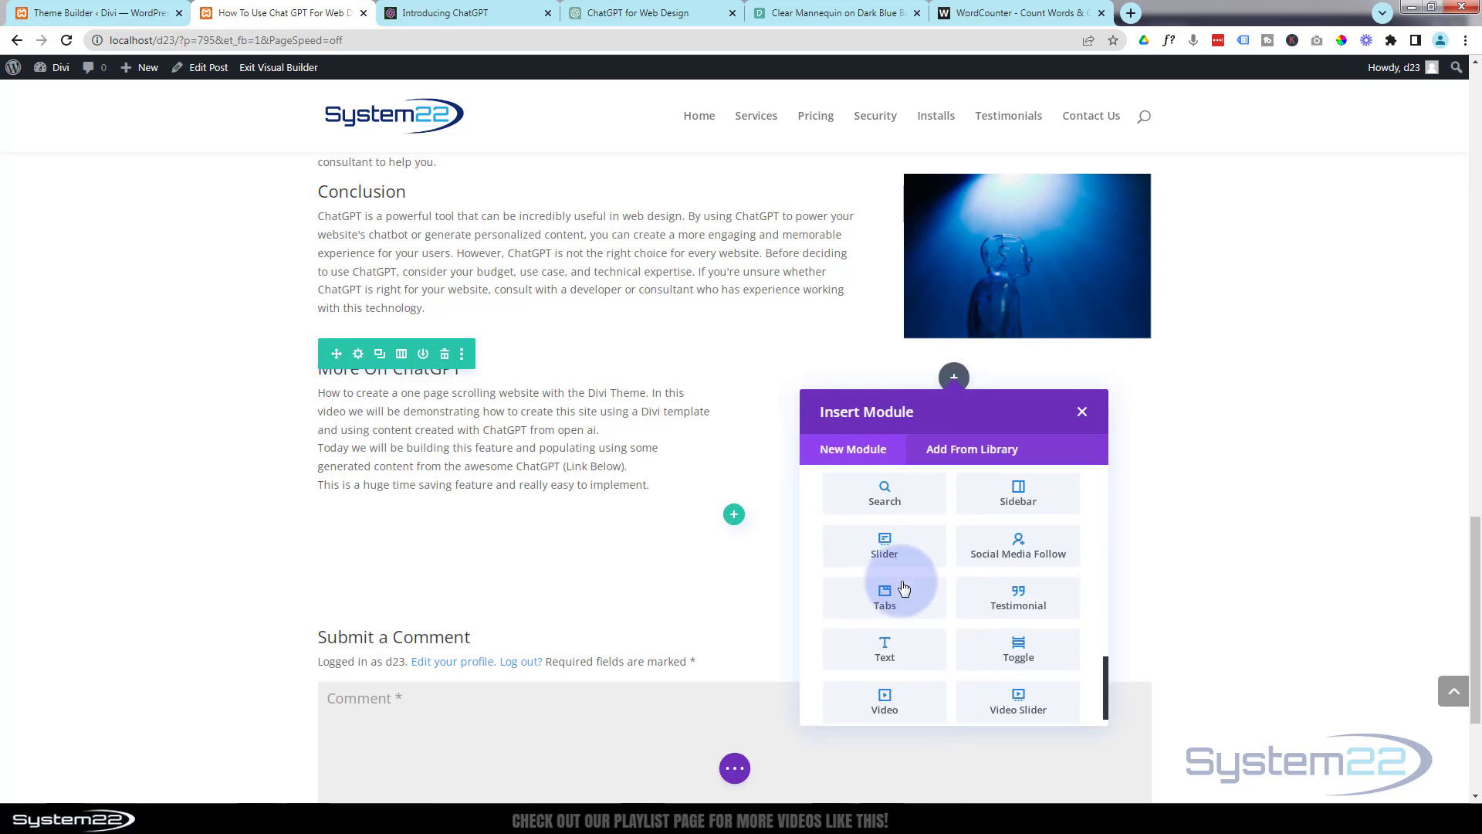
left_click(880, 691)
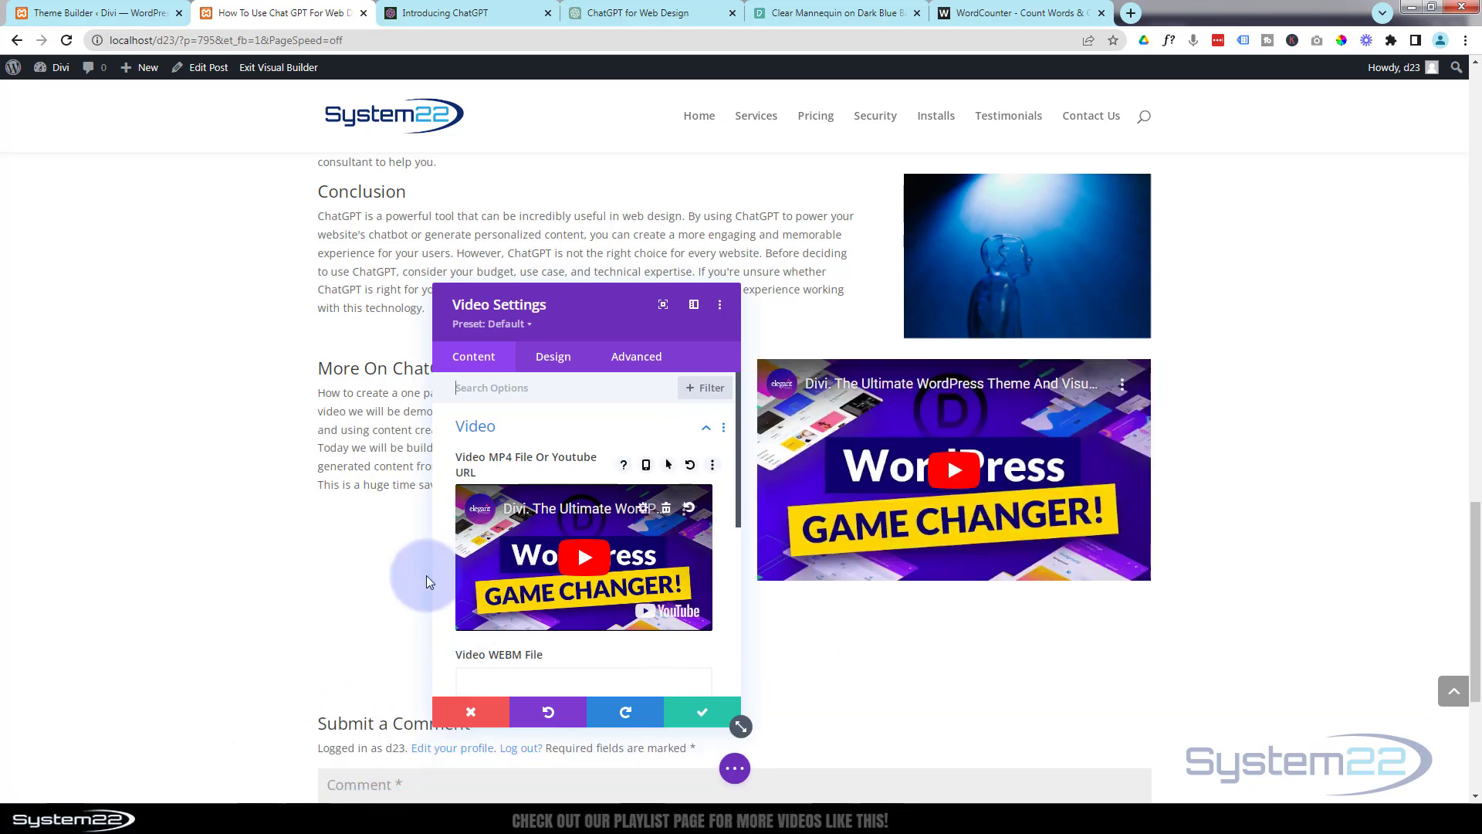
left_click(508, 562)
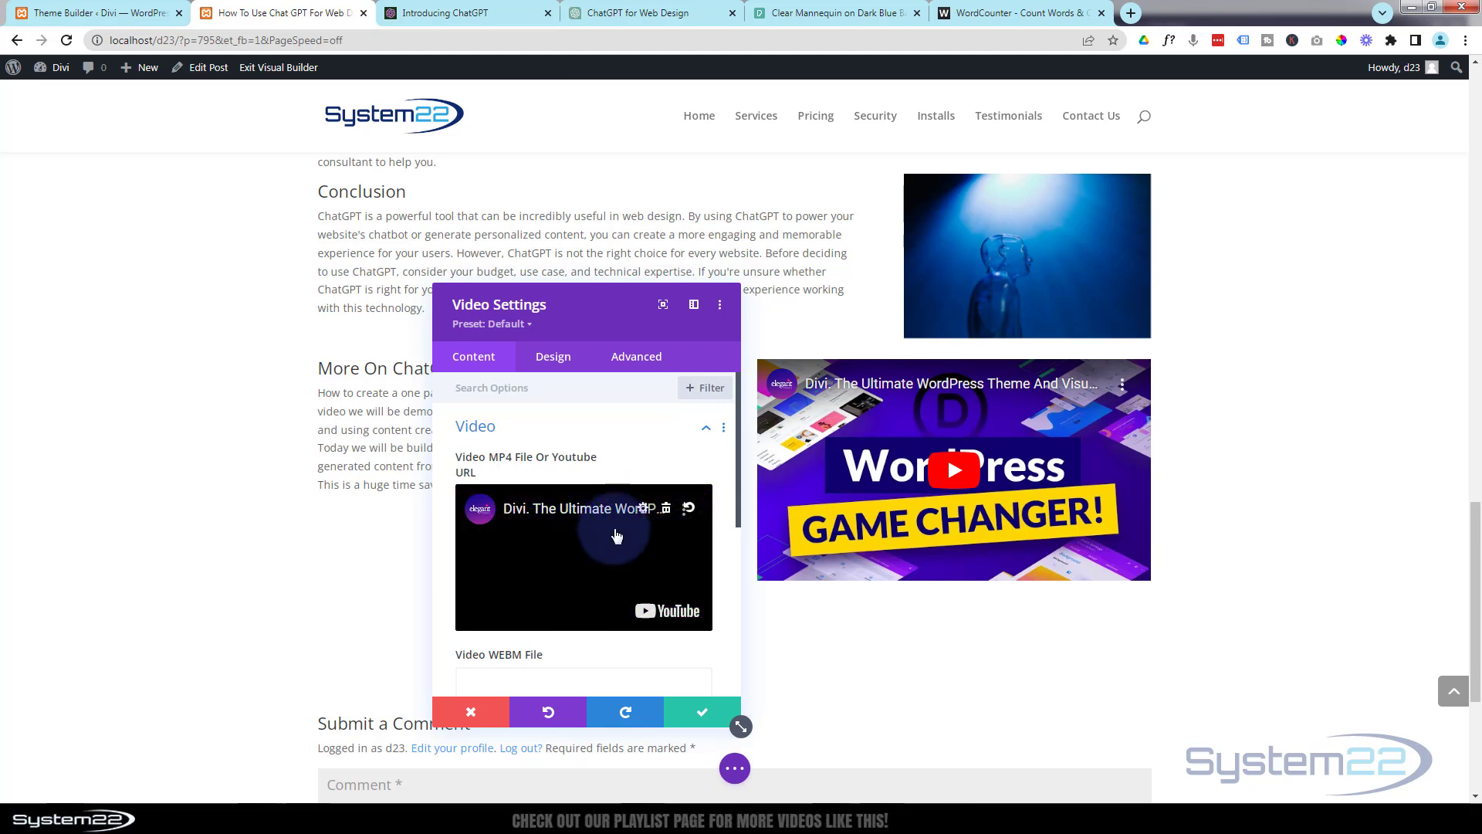
left_click(664, 511)
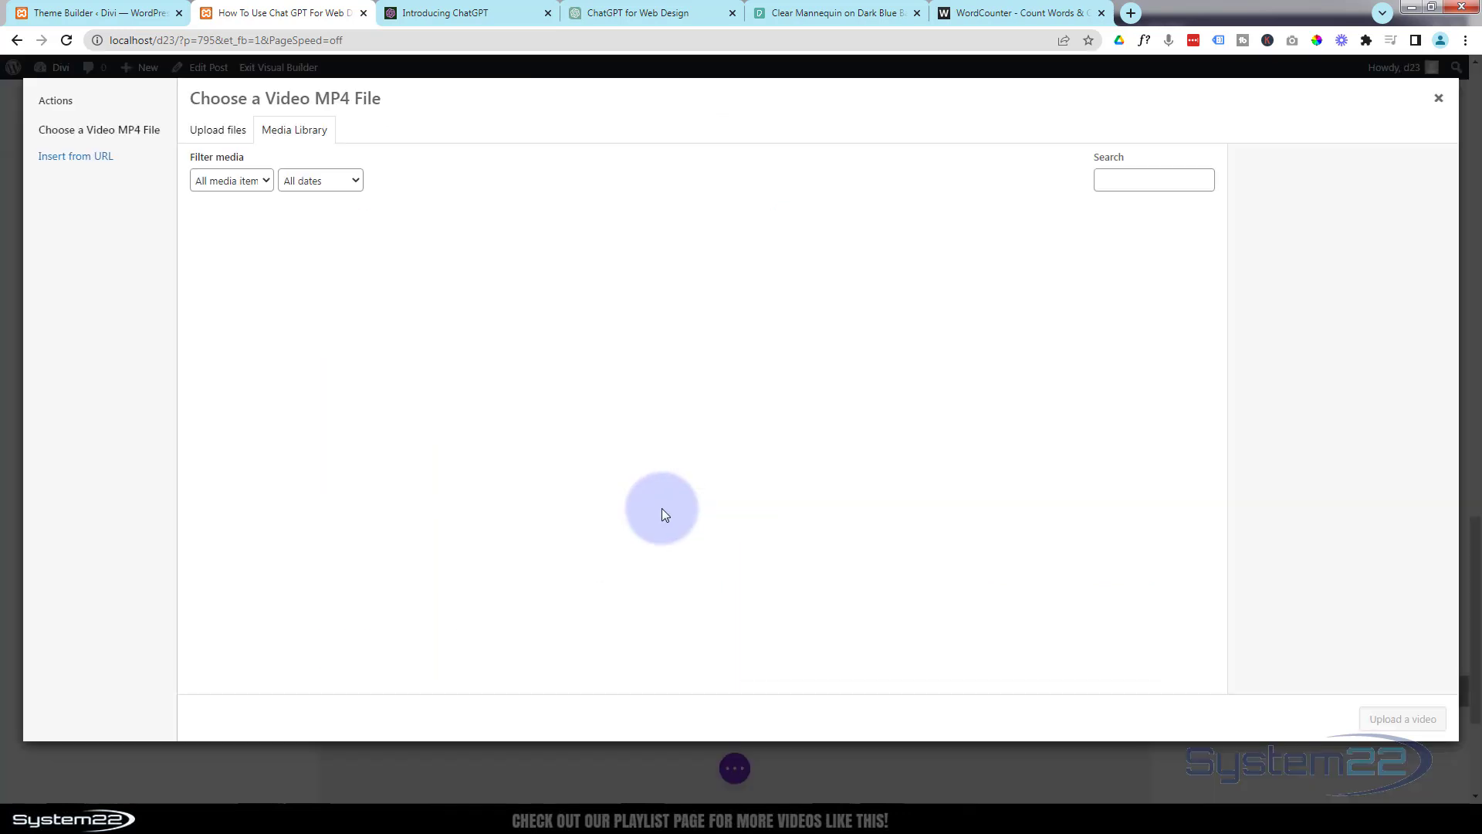
left_click(66, 163)
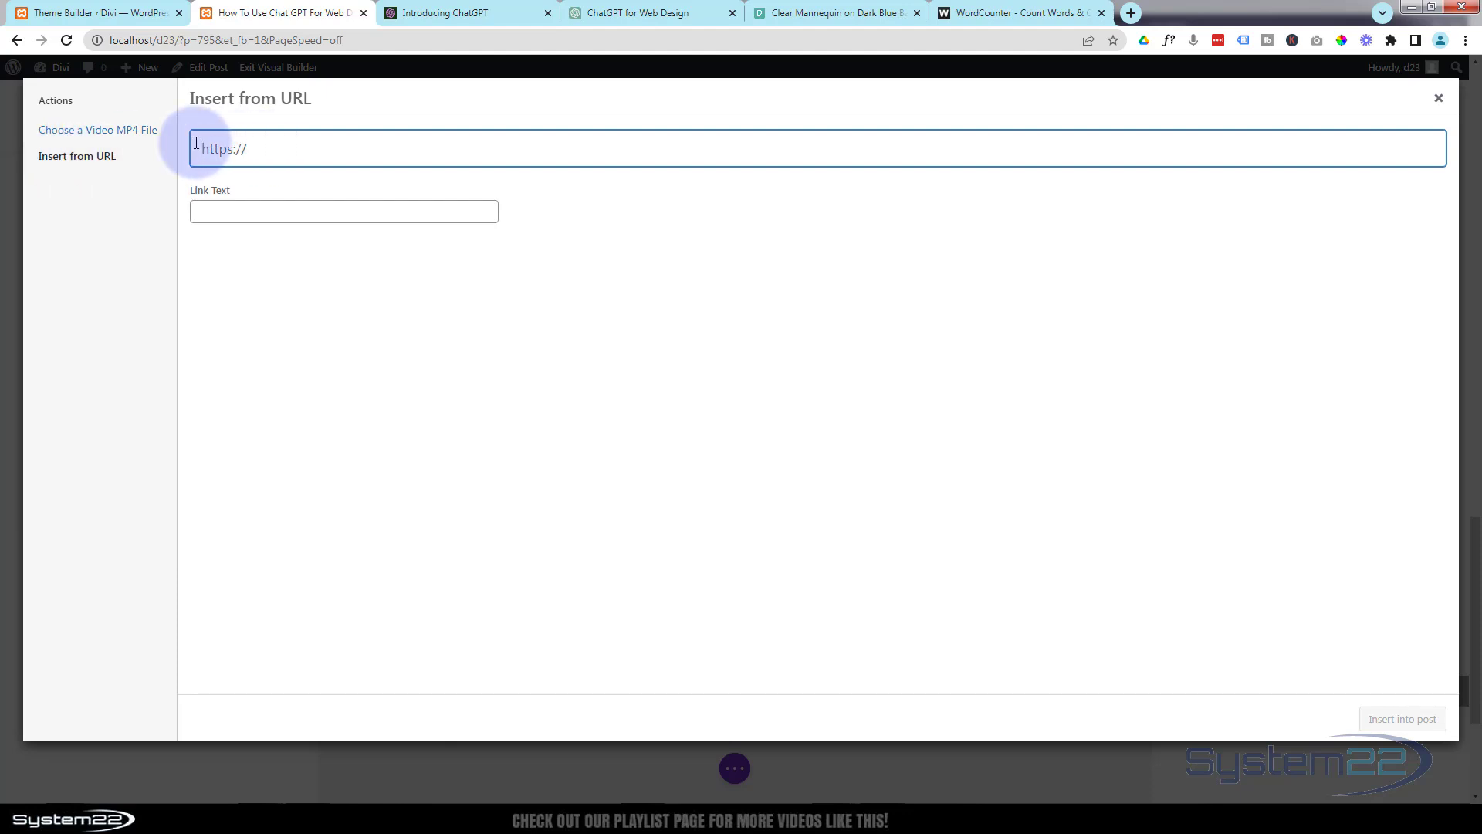
type("https://youtu.be/KFFKKNW7_Jk")
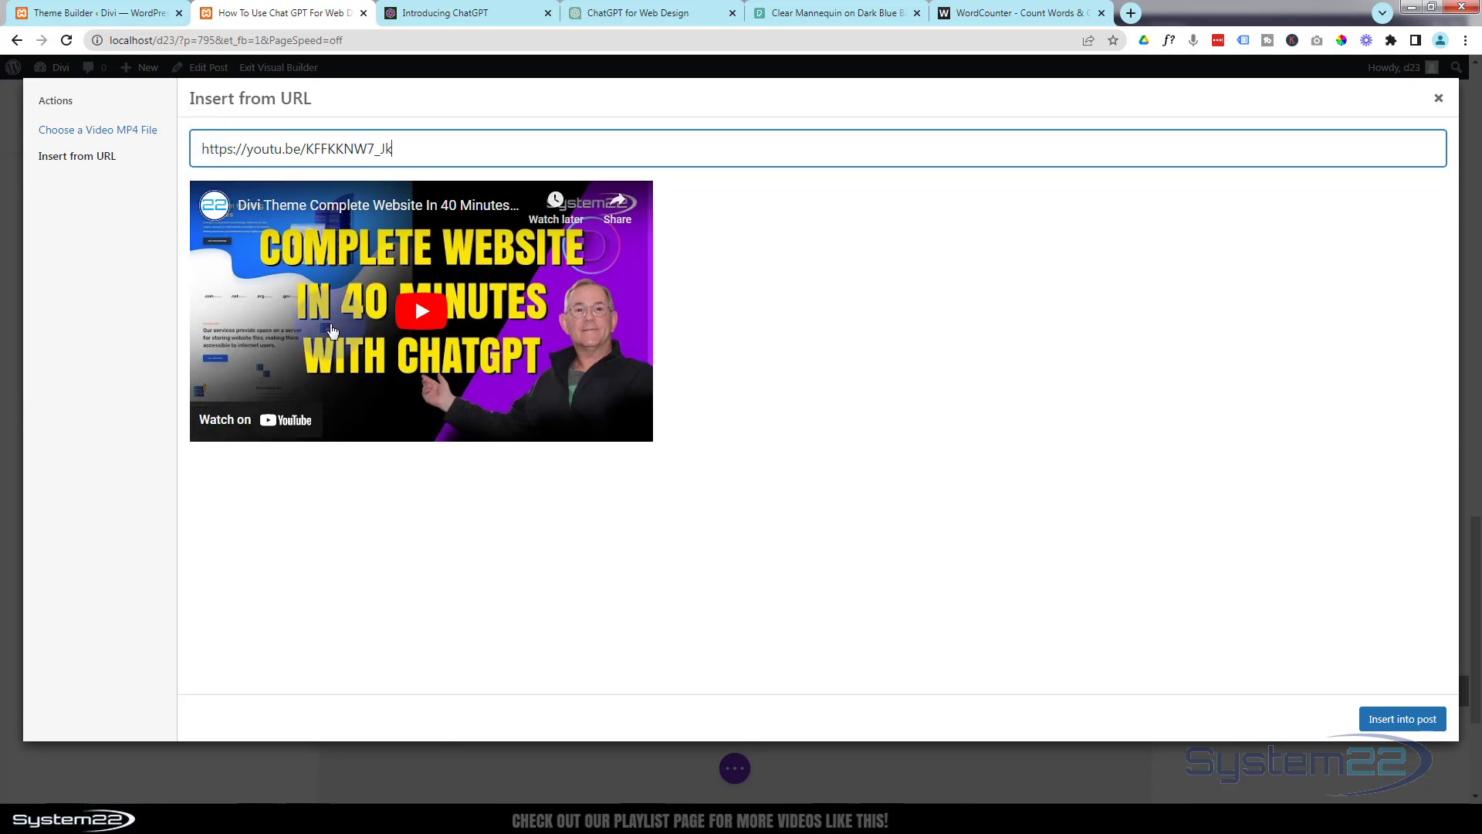
left_click(1402, 720)
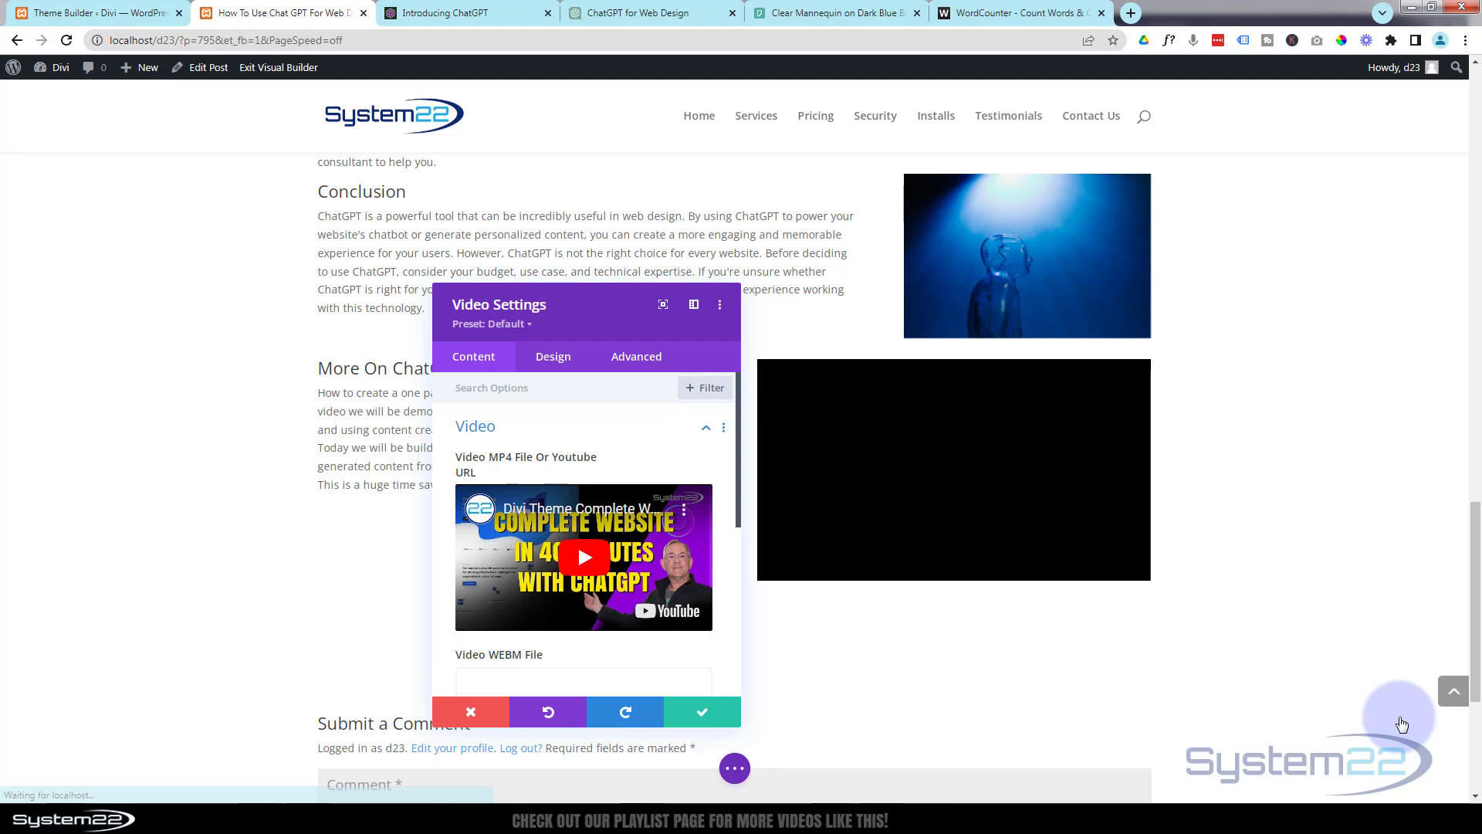
scroll(778, 534, "up", 2)
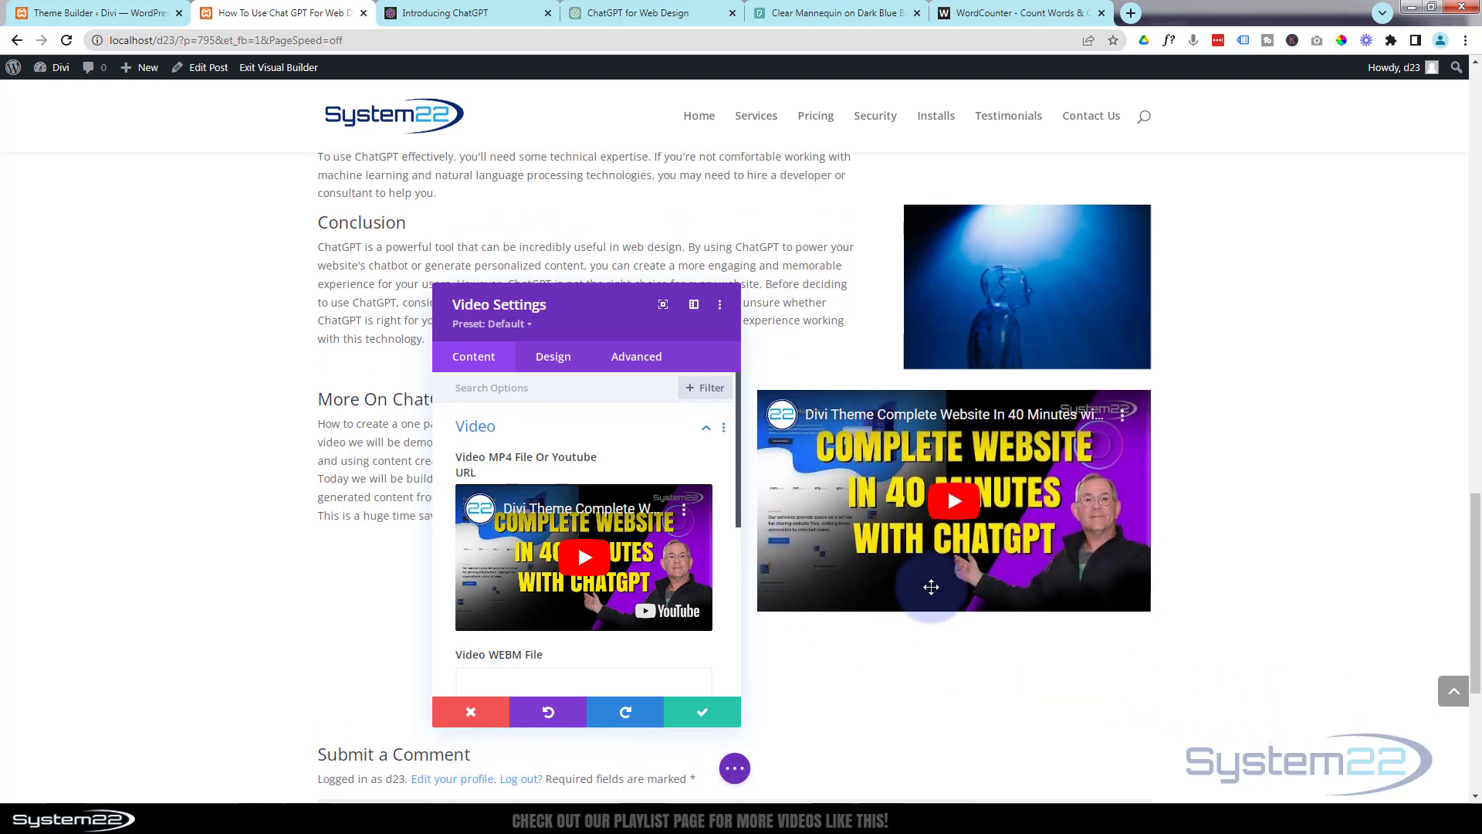
scroll(873, 590, "down", 2)
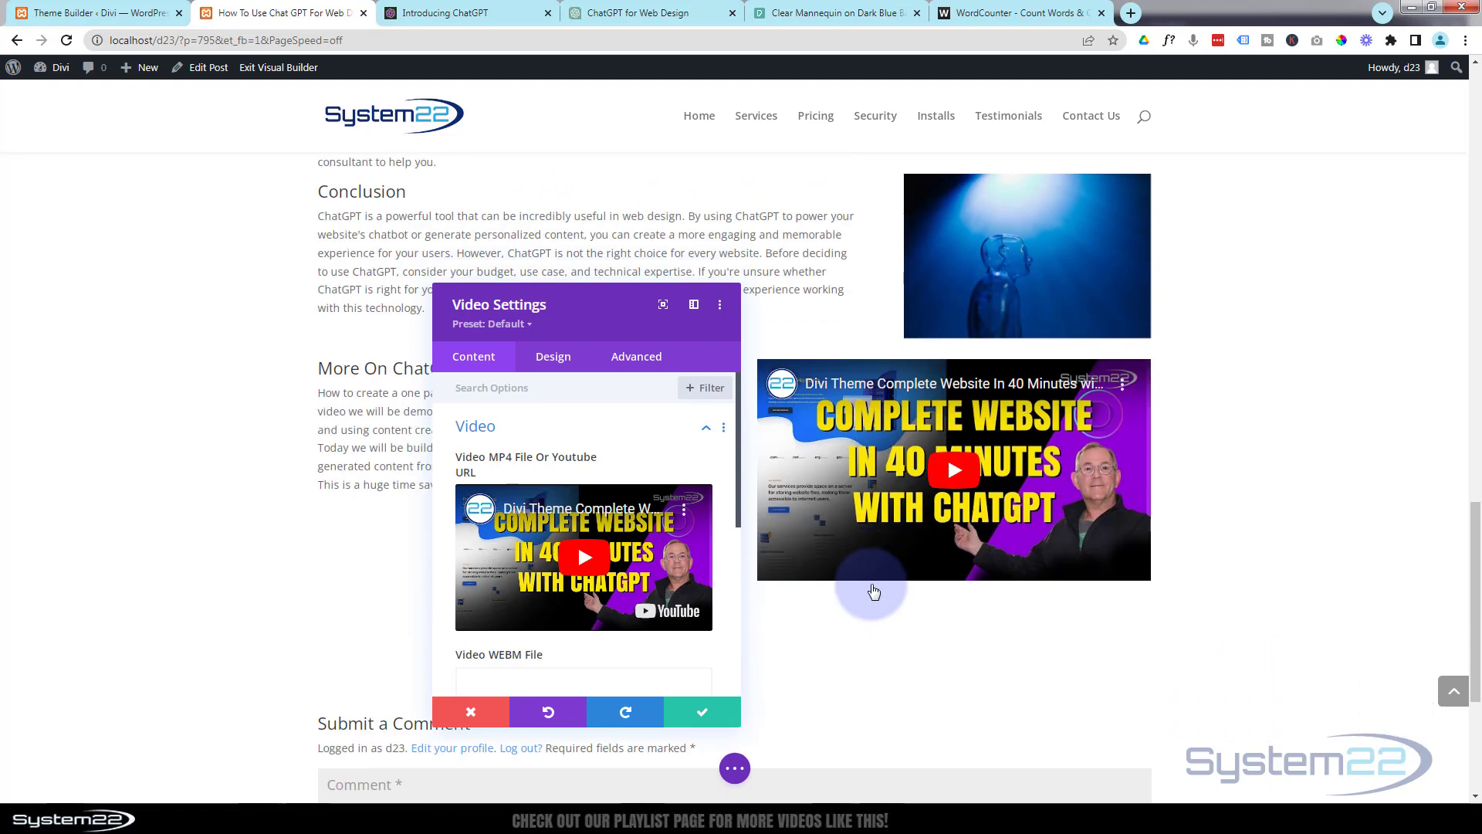
left_click(712, 717)
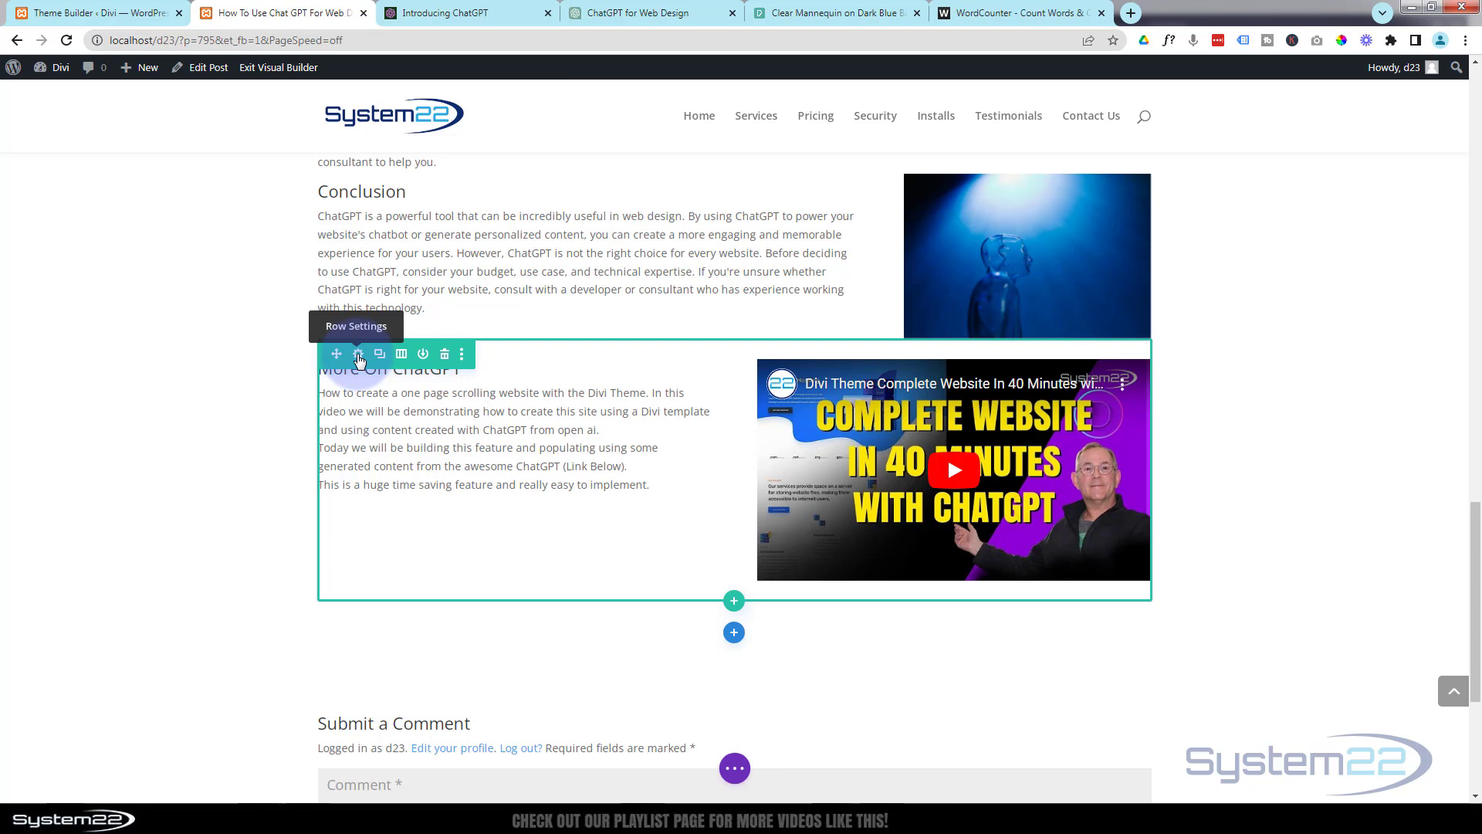
Set the More On ChatGPT row's top padding to 70px and save the row settings.
left_click(359, 355)
left_click(560, 359)
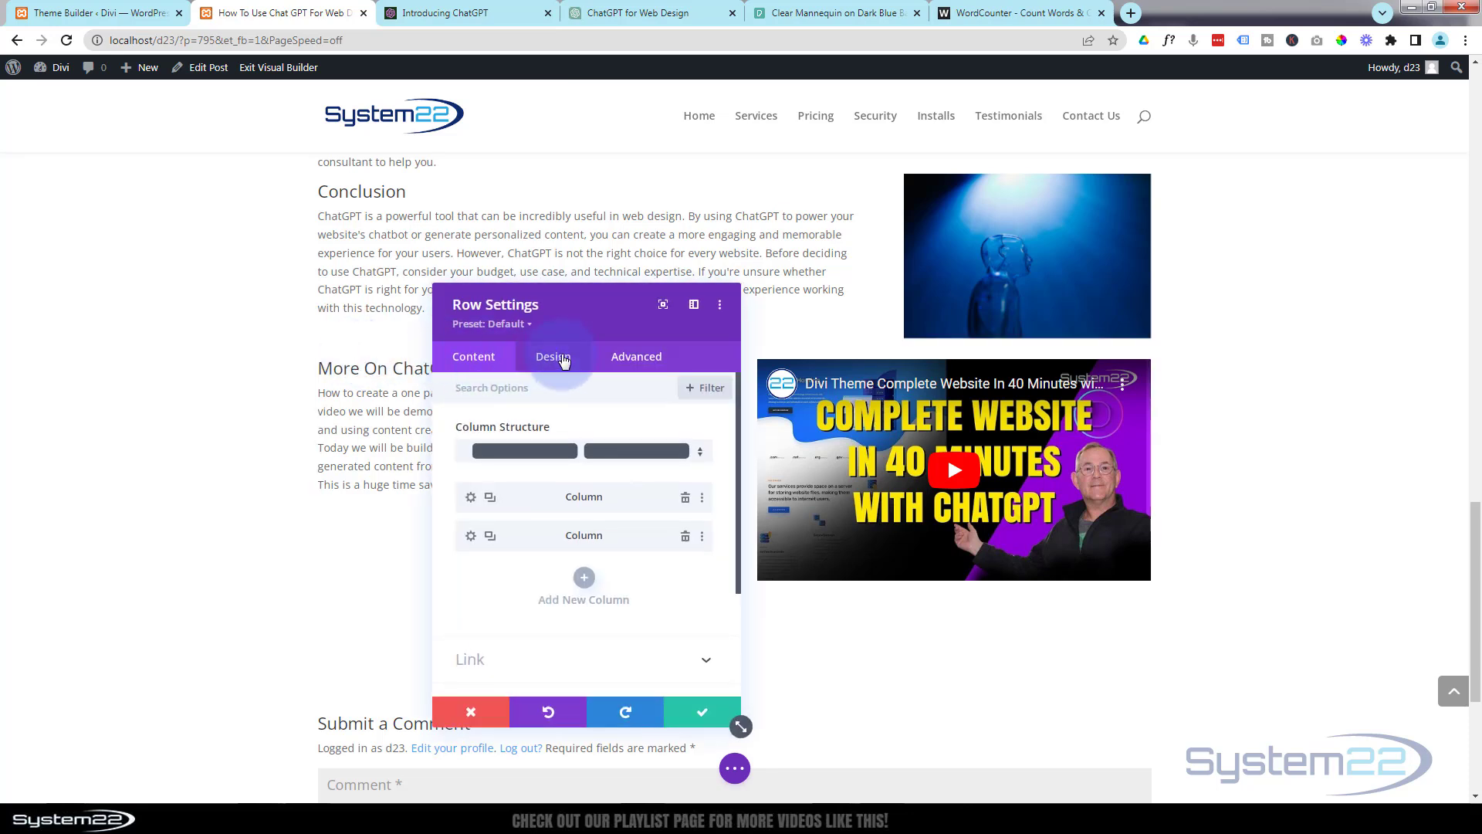
left_click(546, 476)
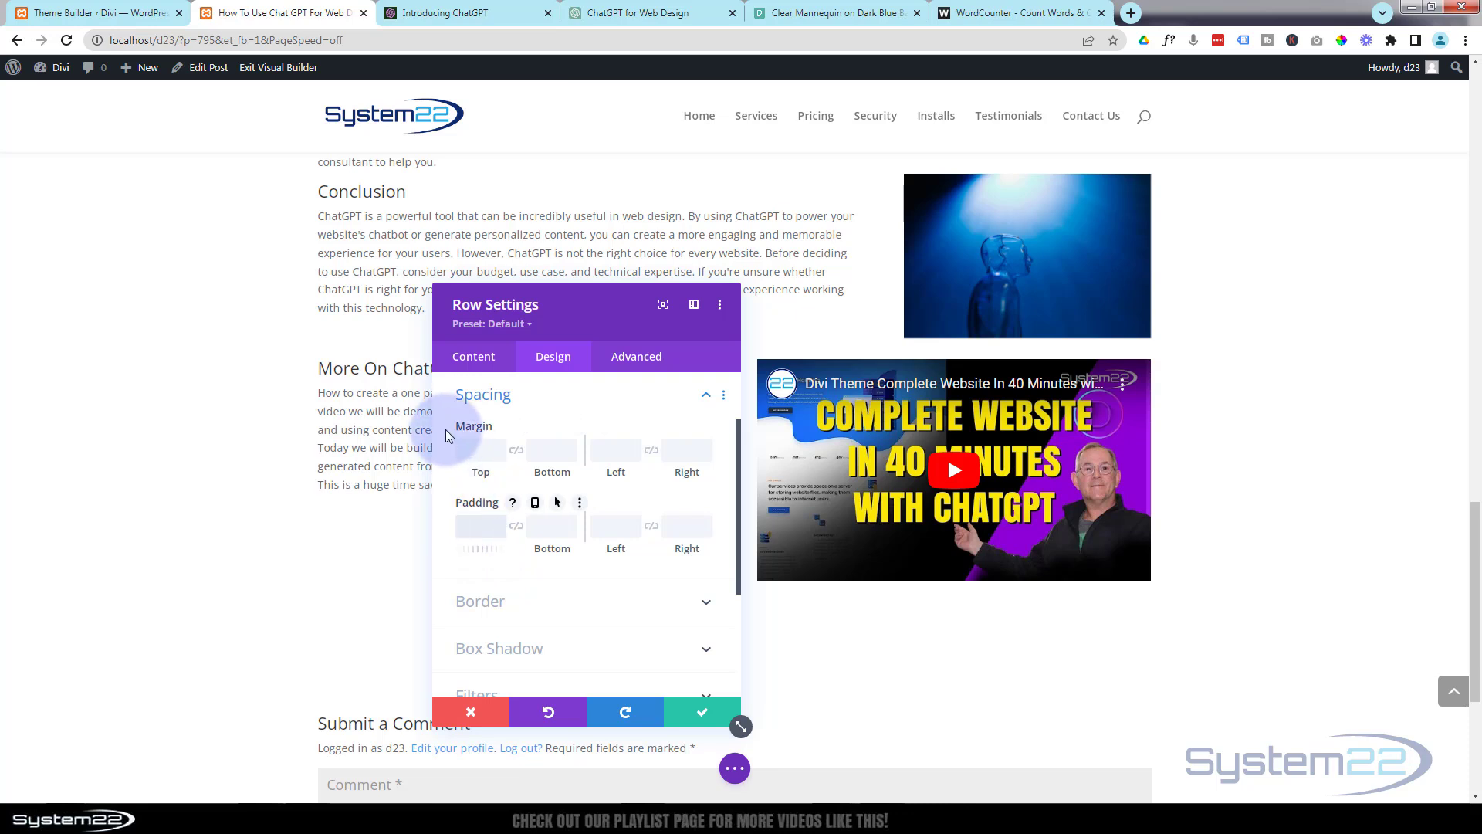
type("70px")
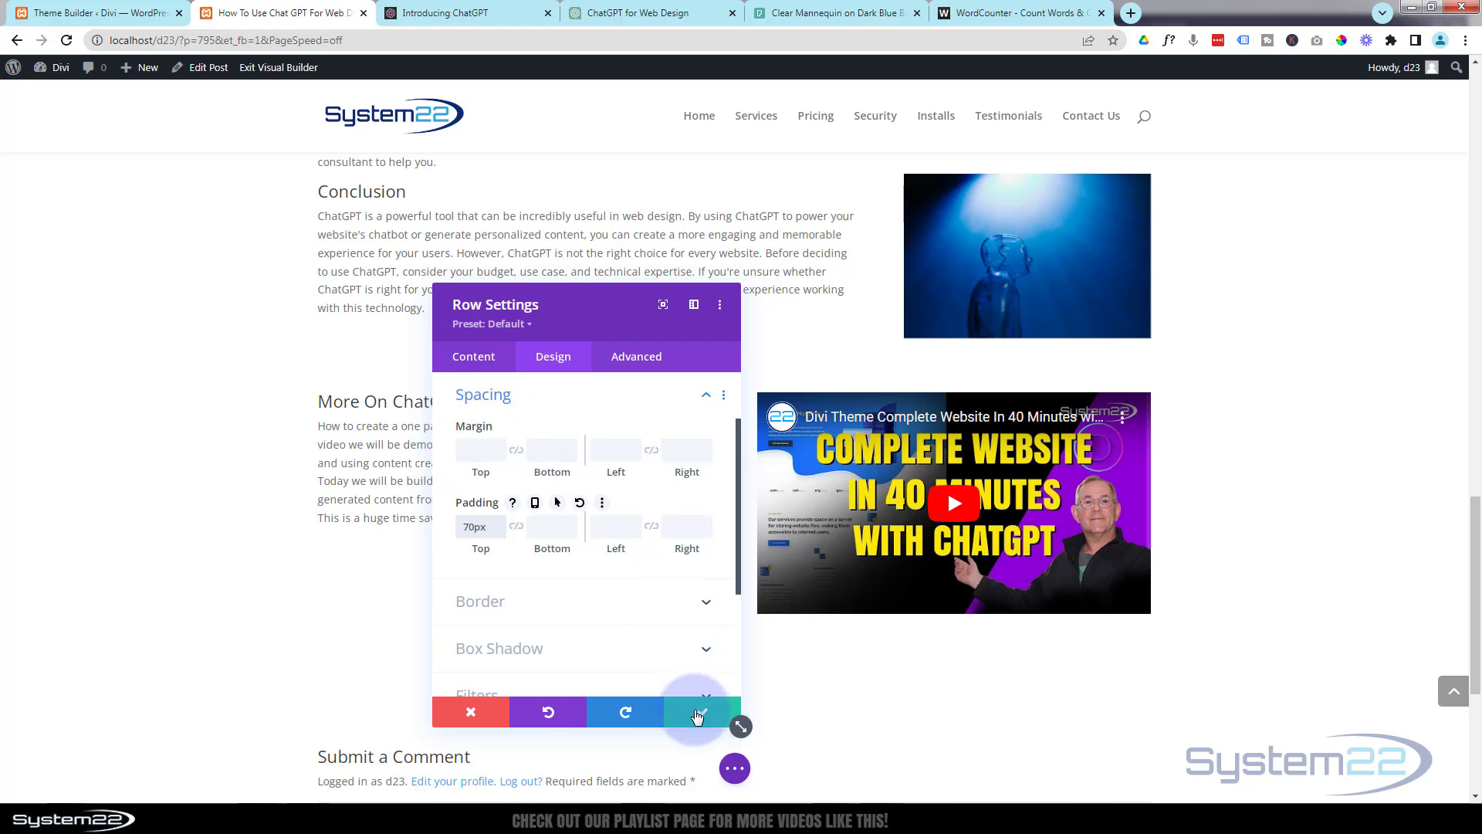
left_click(697, 713)
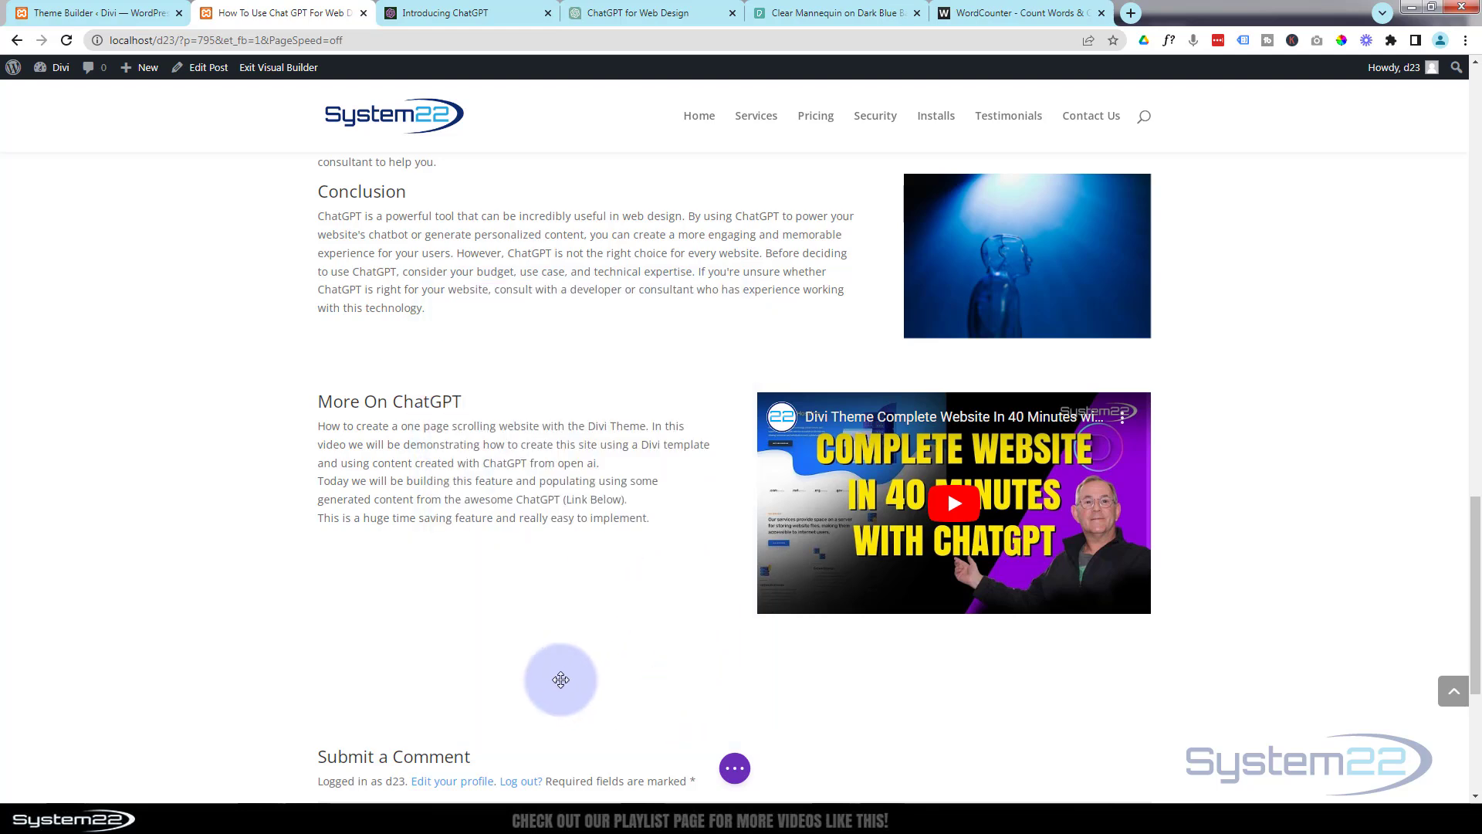
Review the article's rows, save the post as a draft and exit the Visual Builder.
scroll(548, 682, "up", 7)
scroll(548, 682, "up", 9)
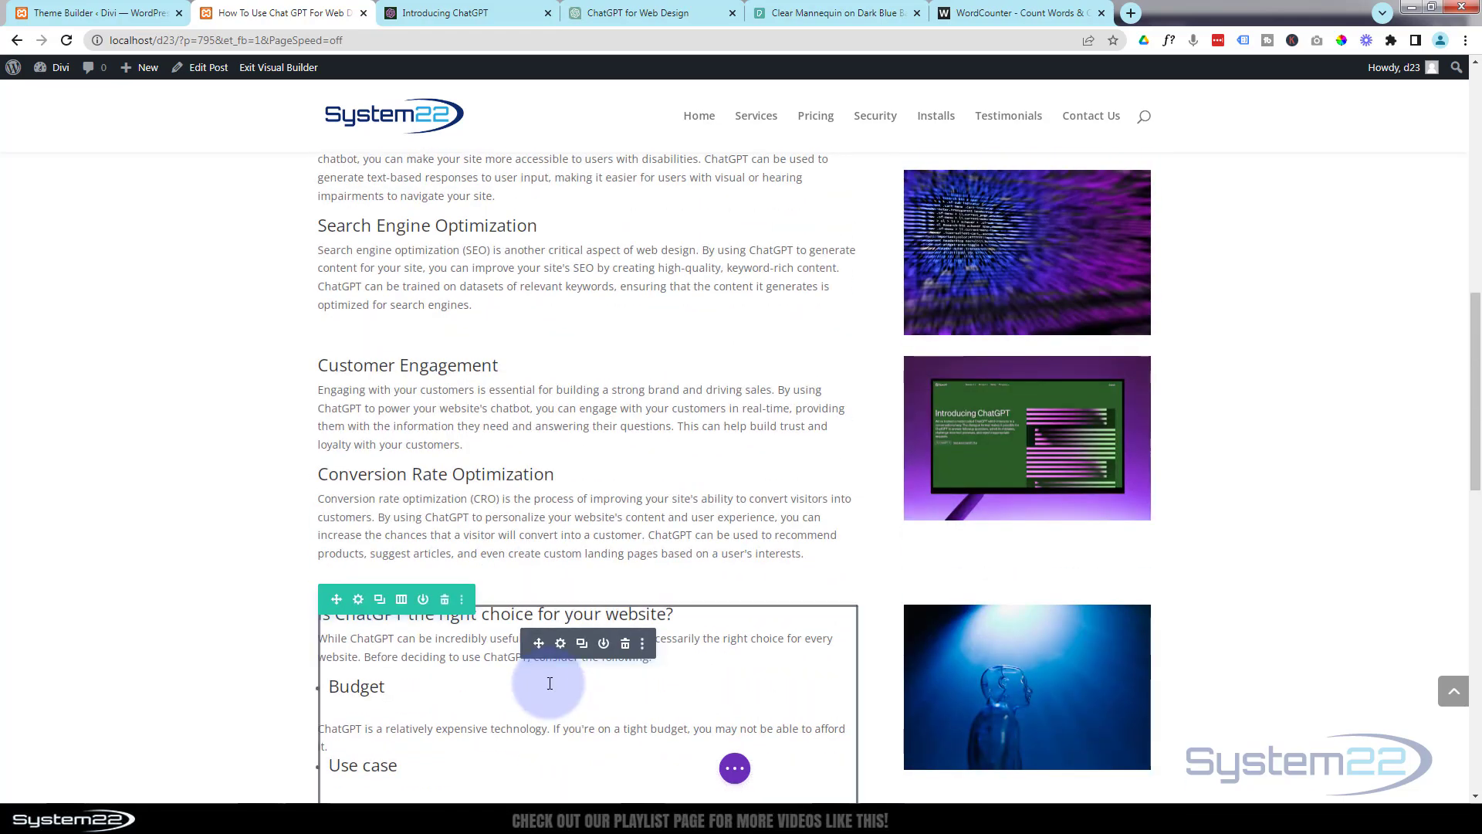
scroll(549, 683, "up", 5)
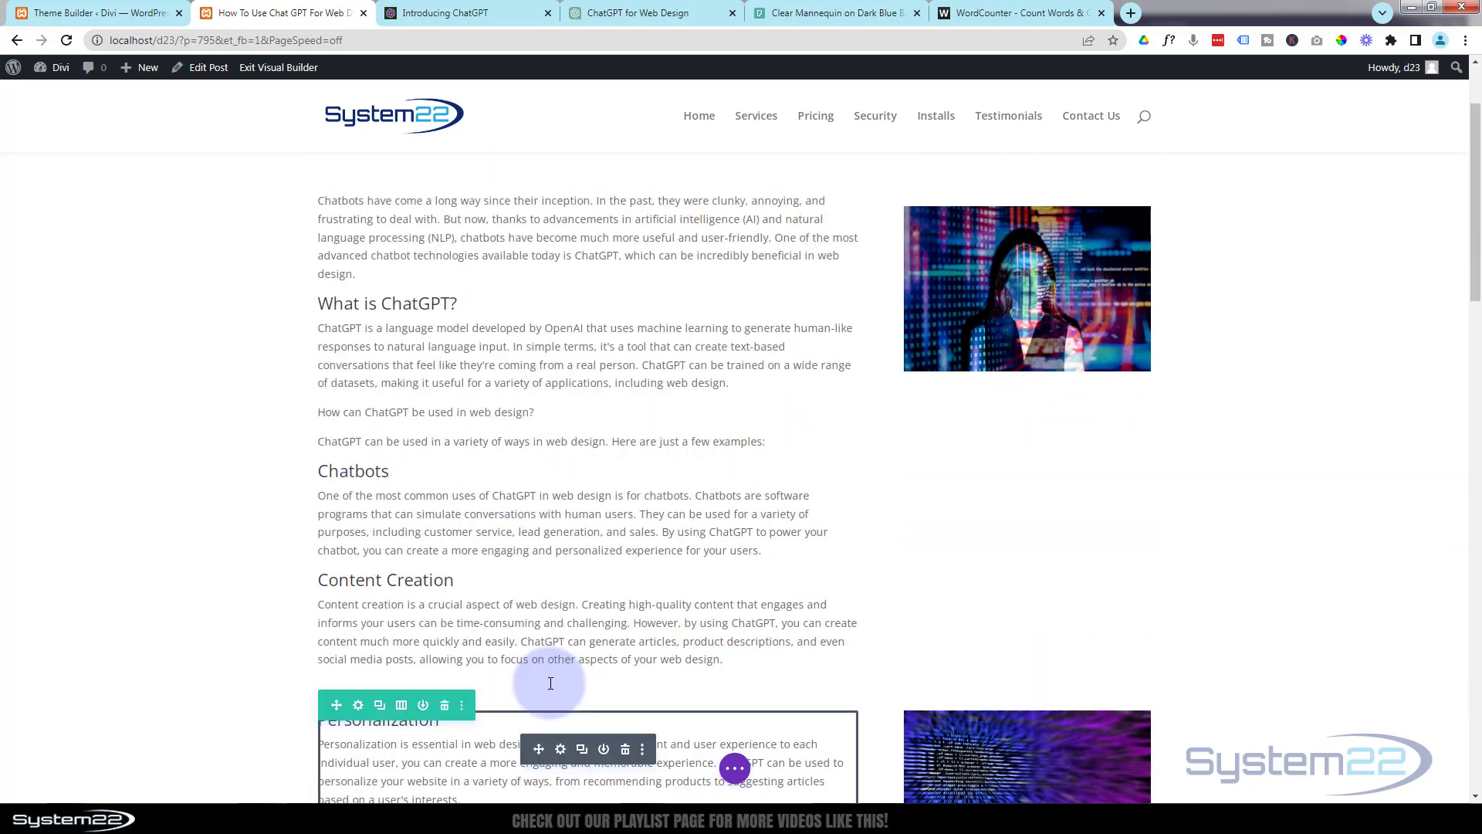
scroll(549, 683, "down", 5)
scroll(549, 682, "down", 12)
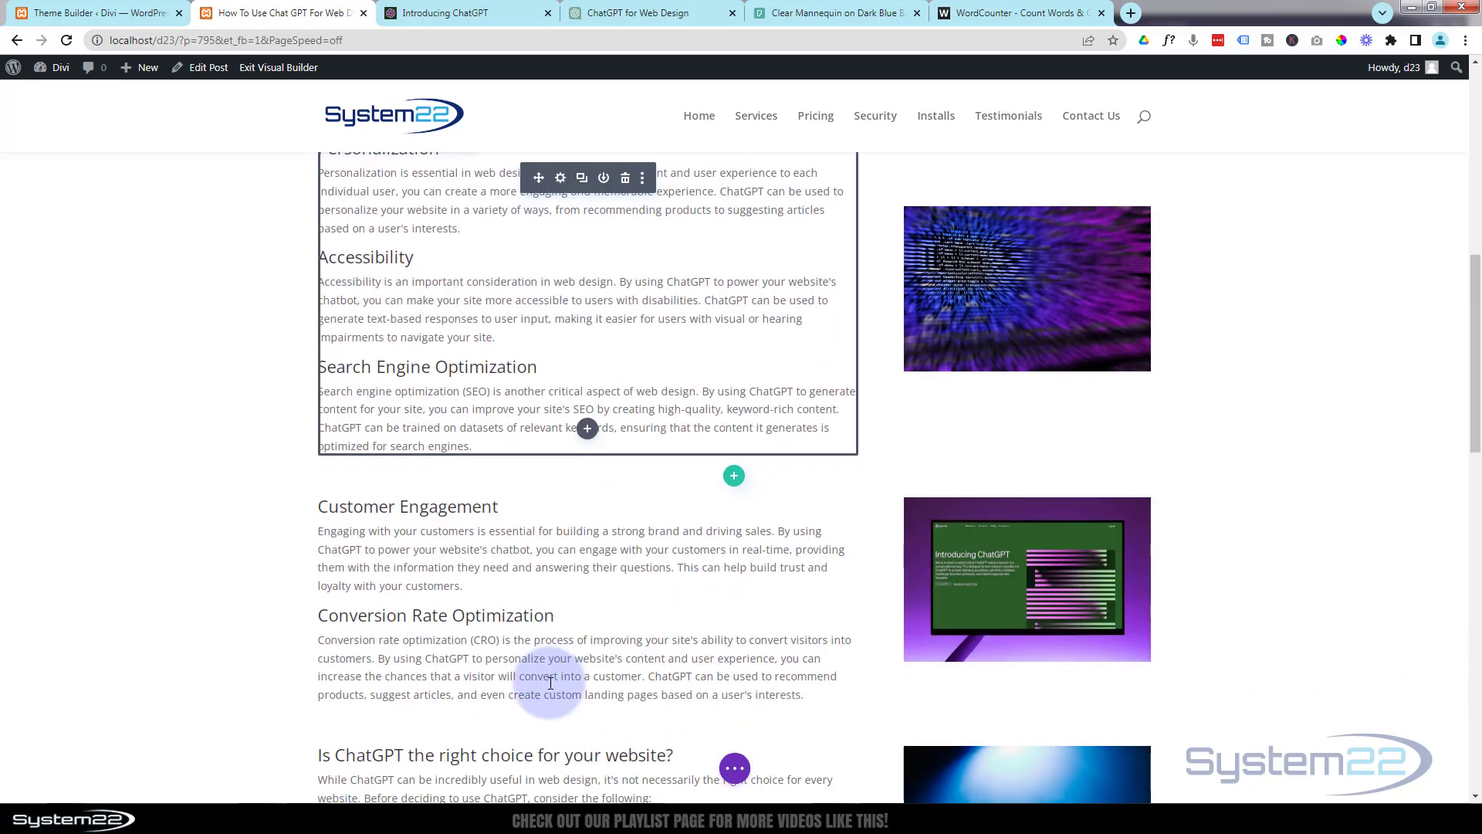
scroll(547, 679, "down", 4)
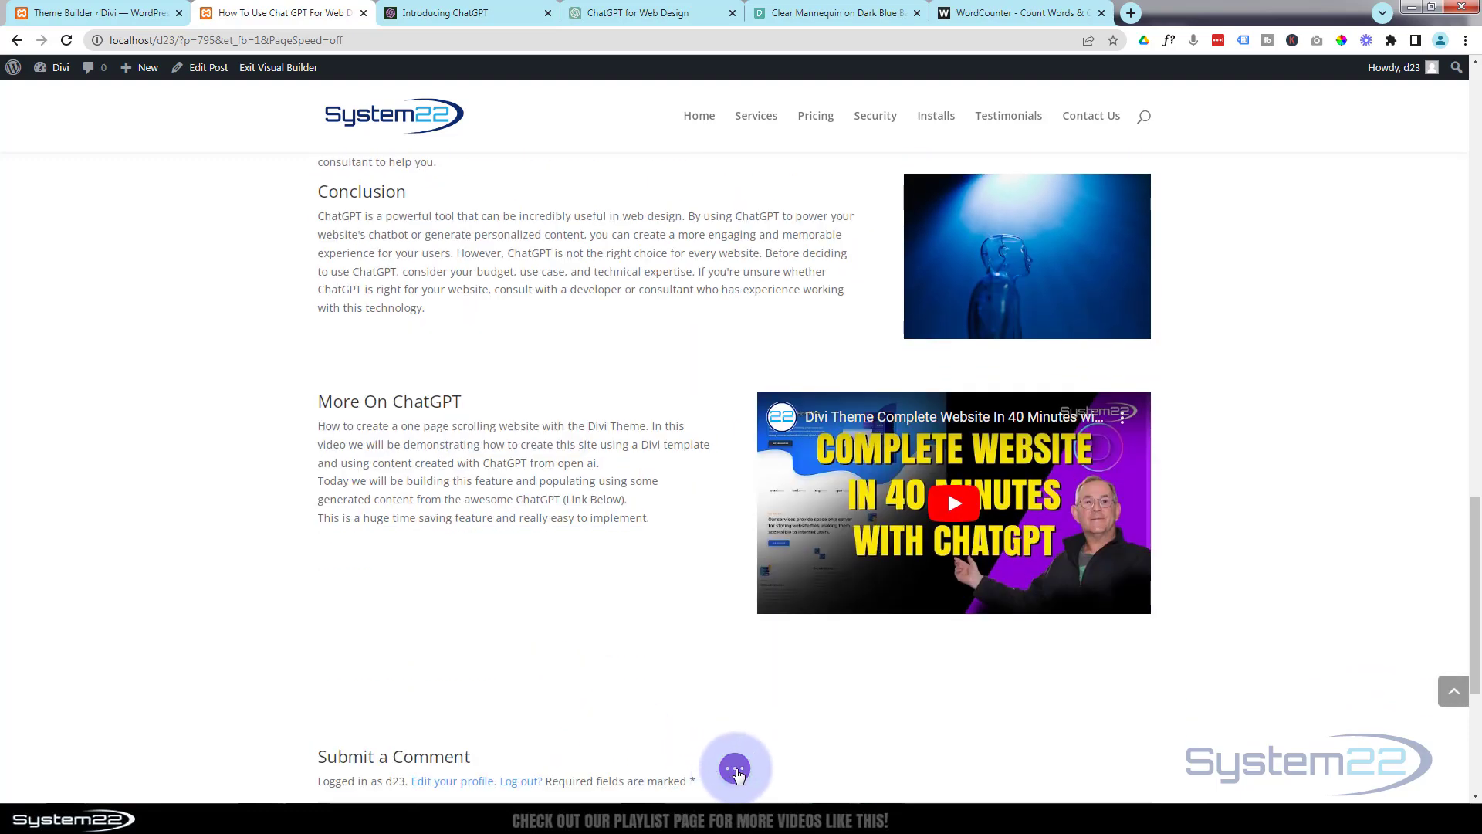
left_click(734, 772)
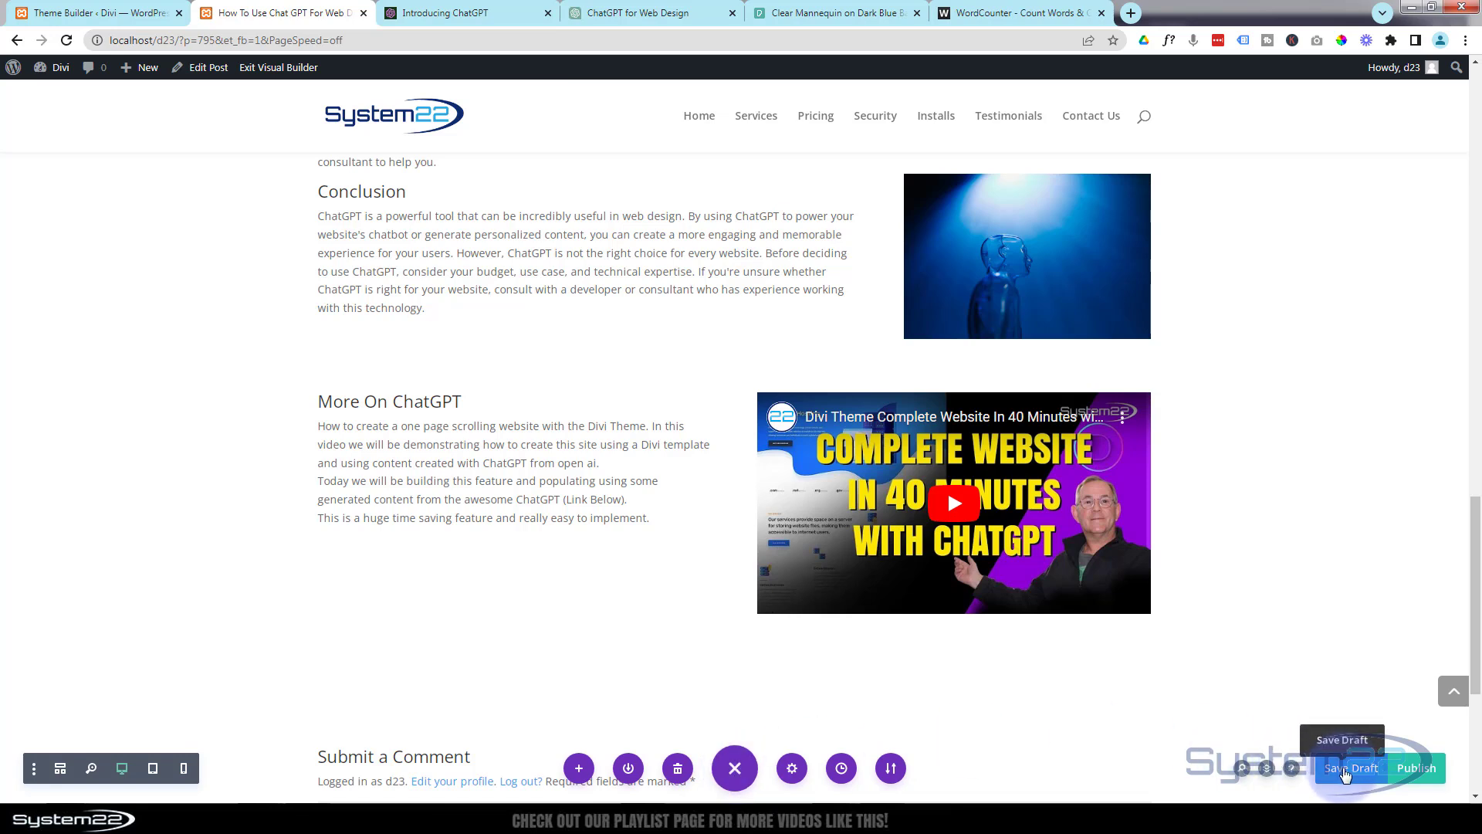
left_click(1357, 776)
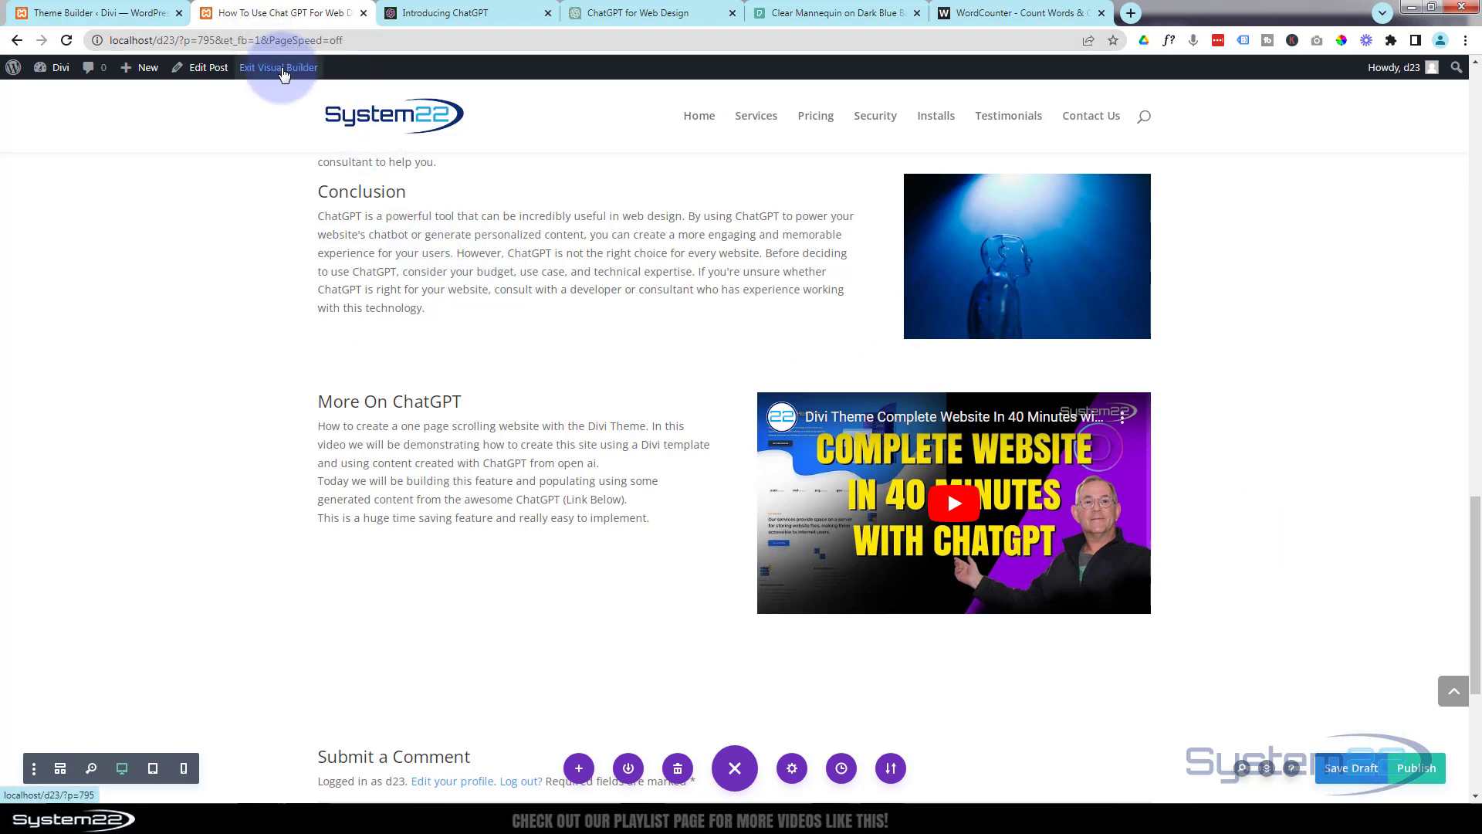
left_click(283, 71)
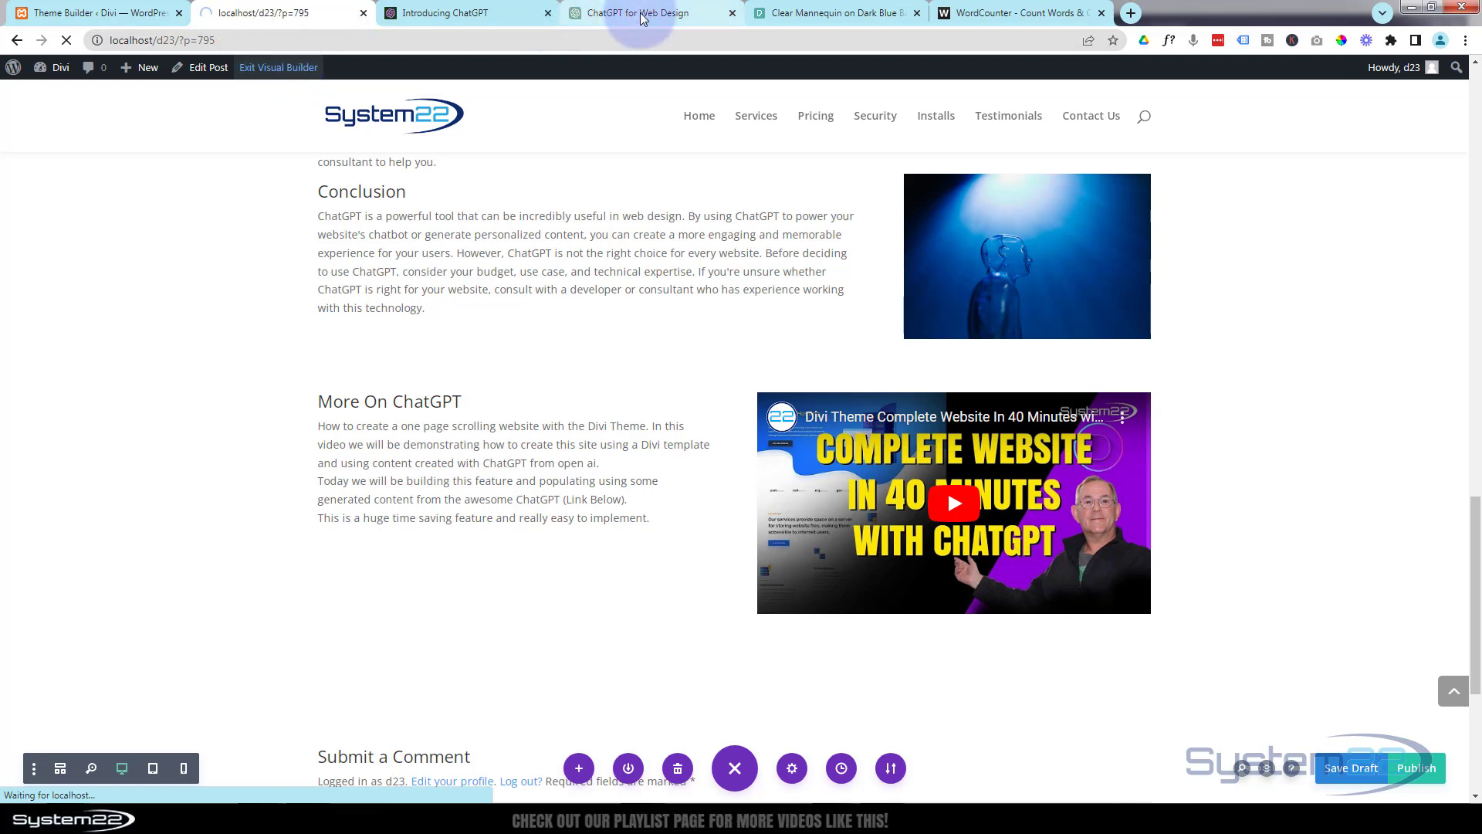
In the ChatGPT for Web Design chat, request "write 25 long tail, low competition, high search volume keywords for chat GPT in web design".
left_click(640, 14)
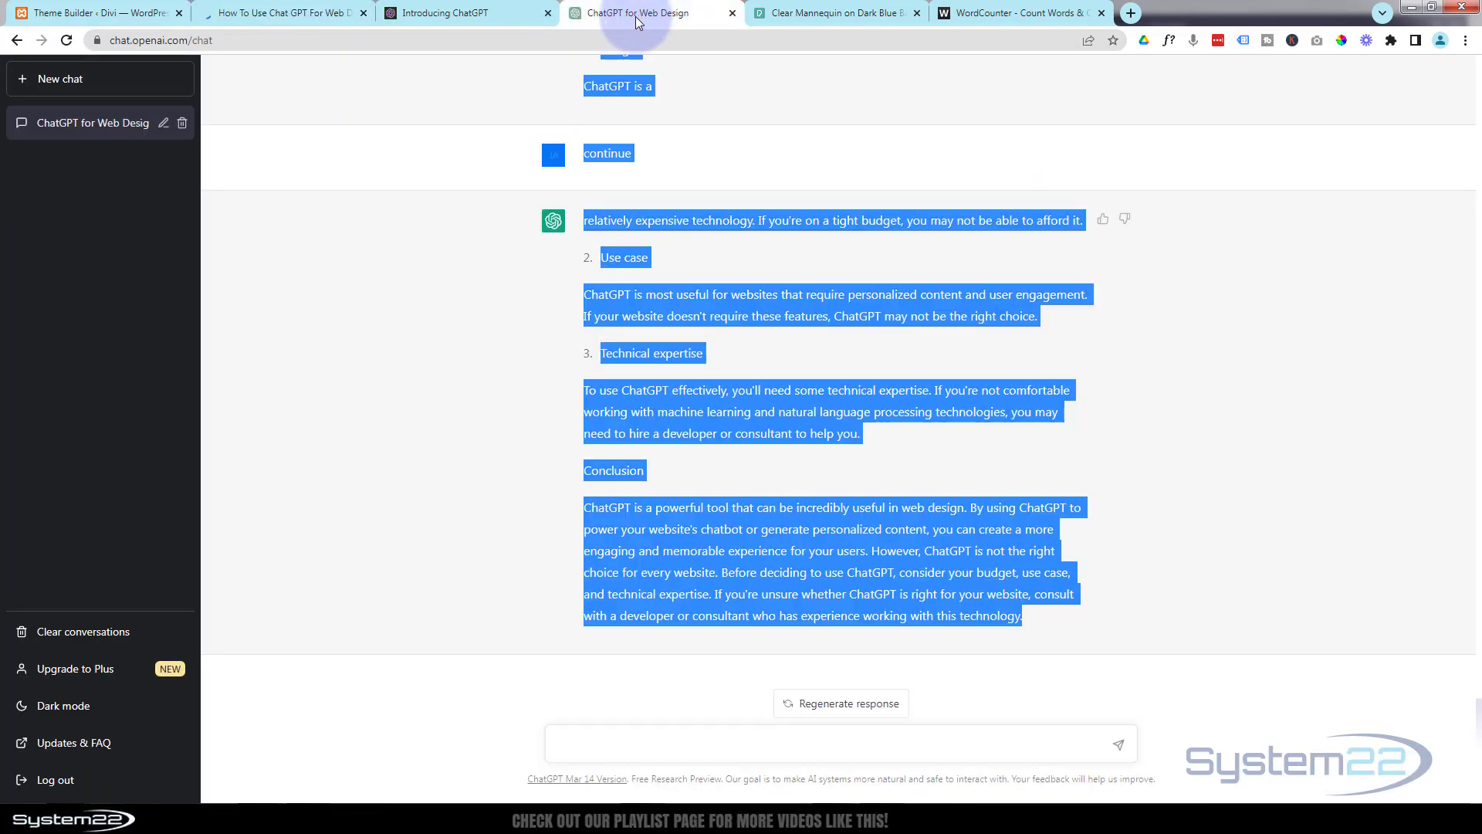
left_click(408, 594)
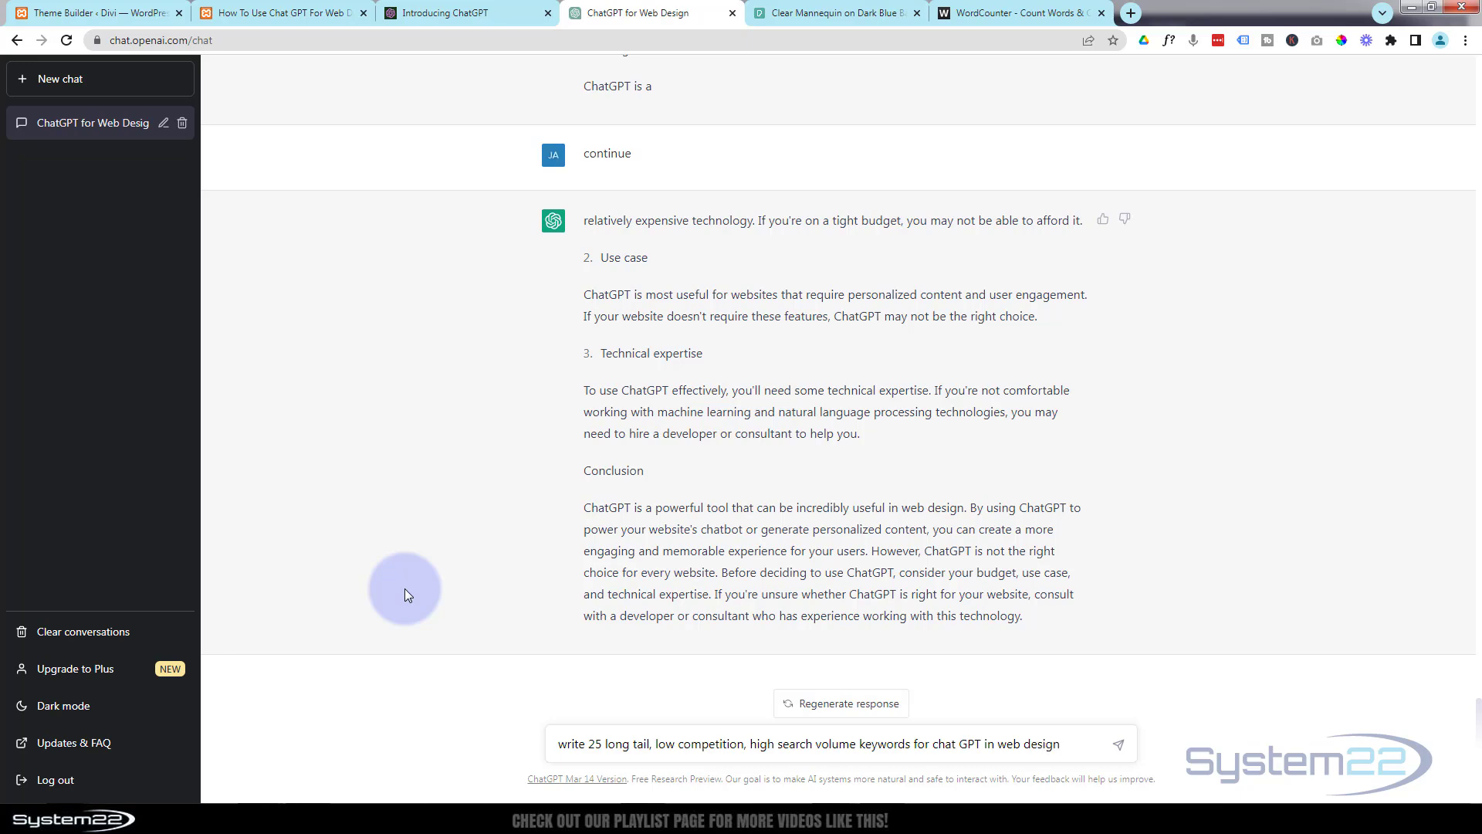
key("Return")
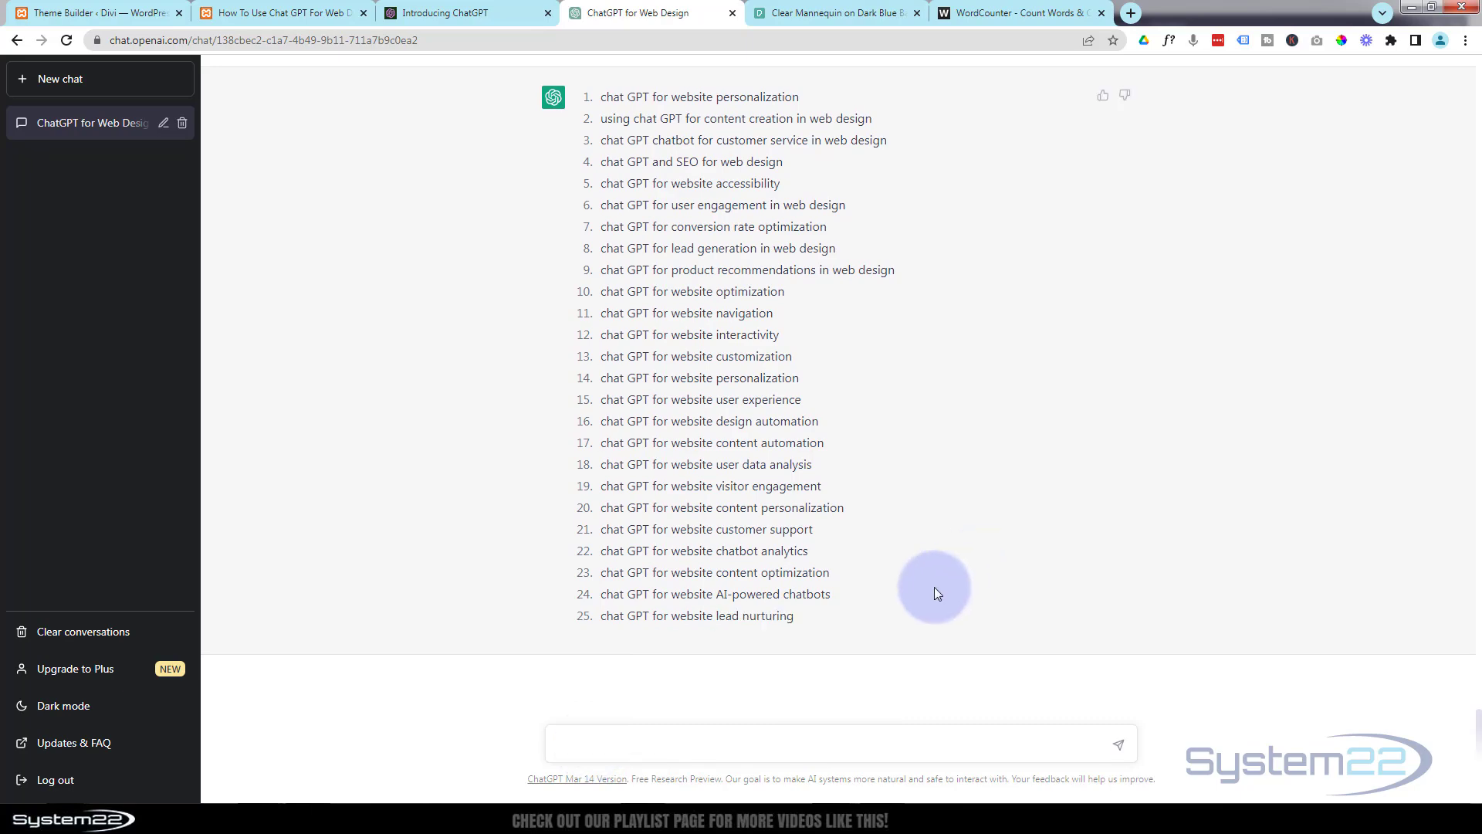
Reuse the 25-keyword prompt with "chatGPT" written as one word and submit it again.
scroll(934, 587, "up", 4)
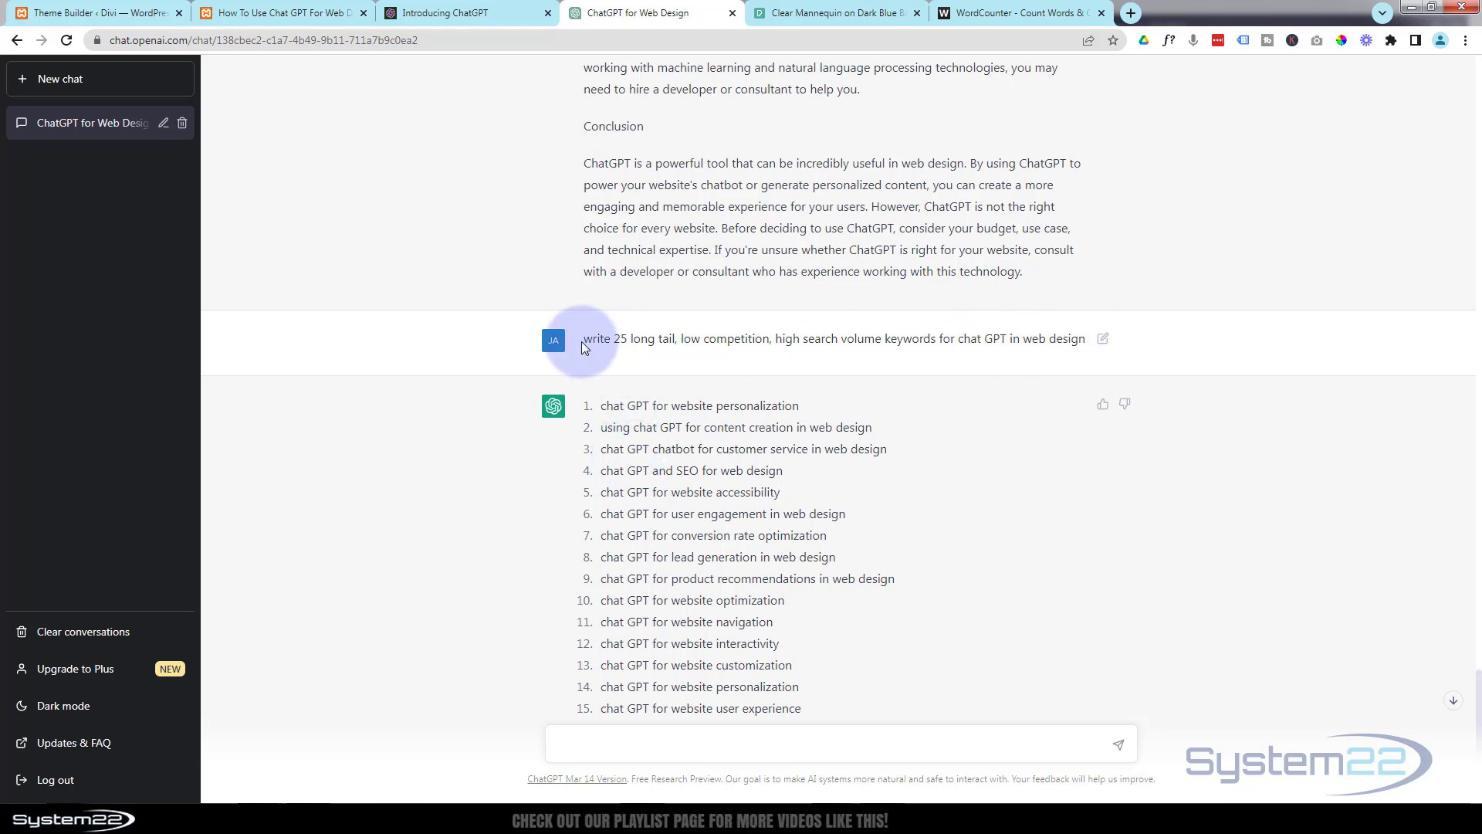
left_click_drag(588, 340, 1087, 351)
key("ctrl+c")
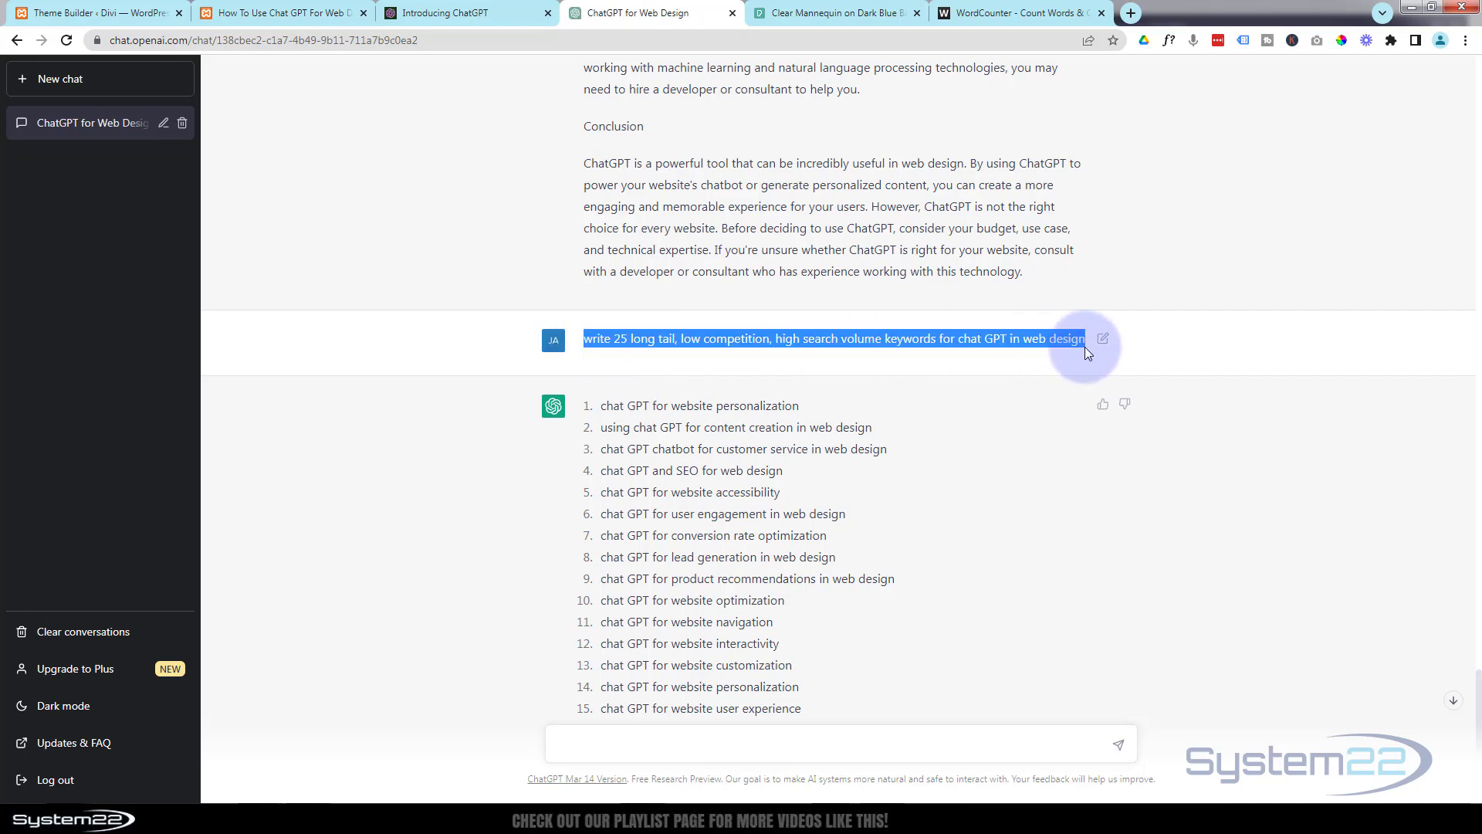
scroll(956, 490, "down", 4)
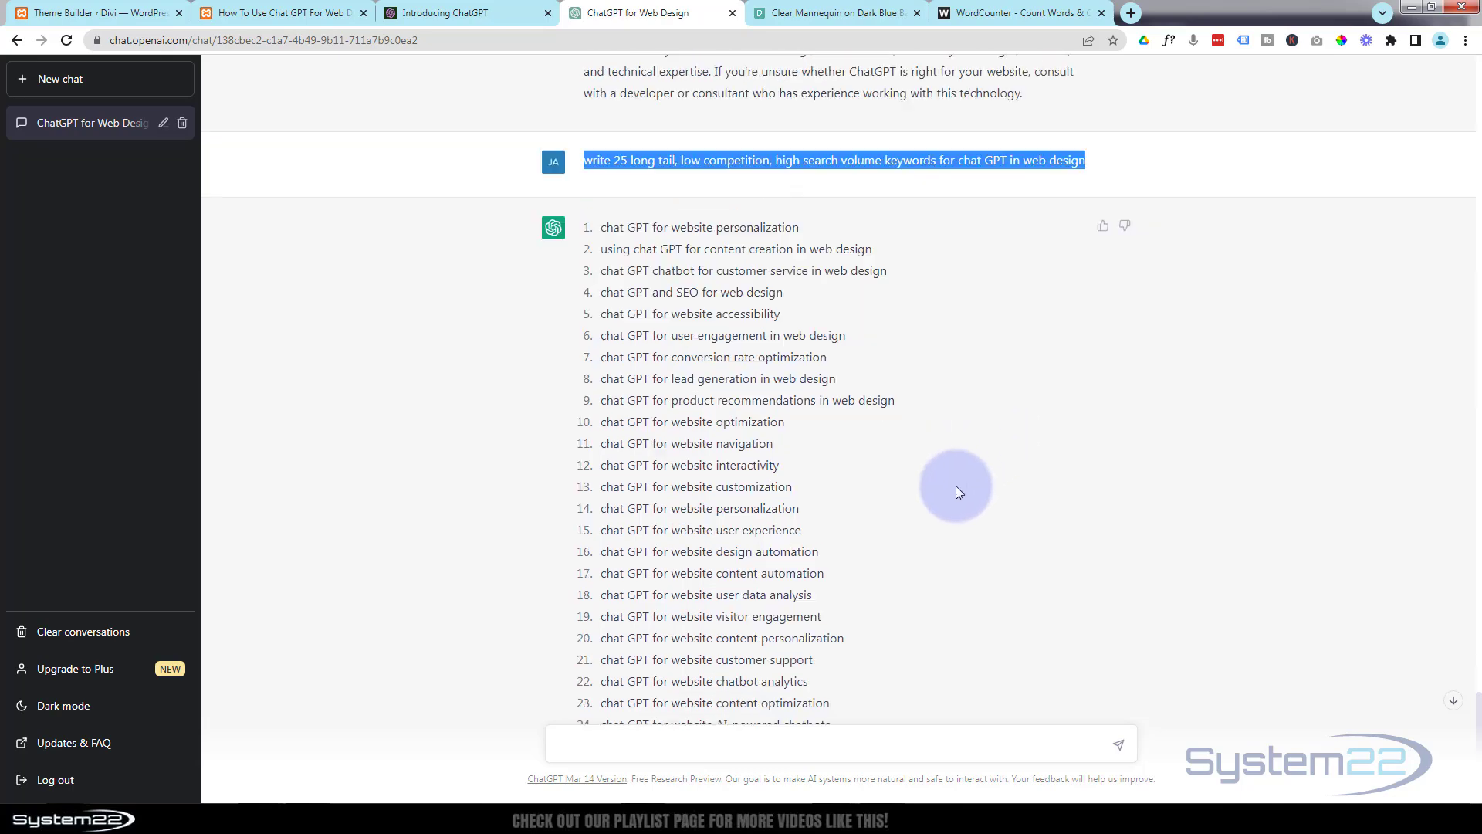
left_click(571, 739)
key("ctrl+v")
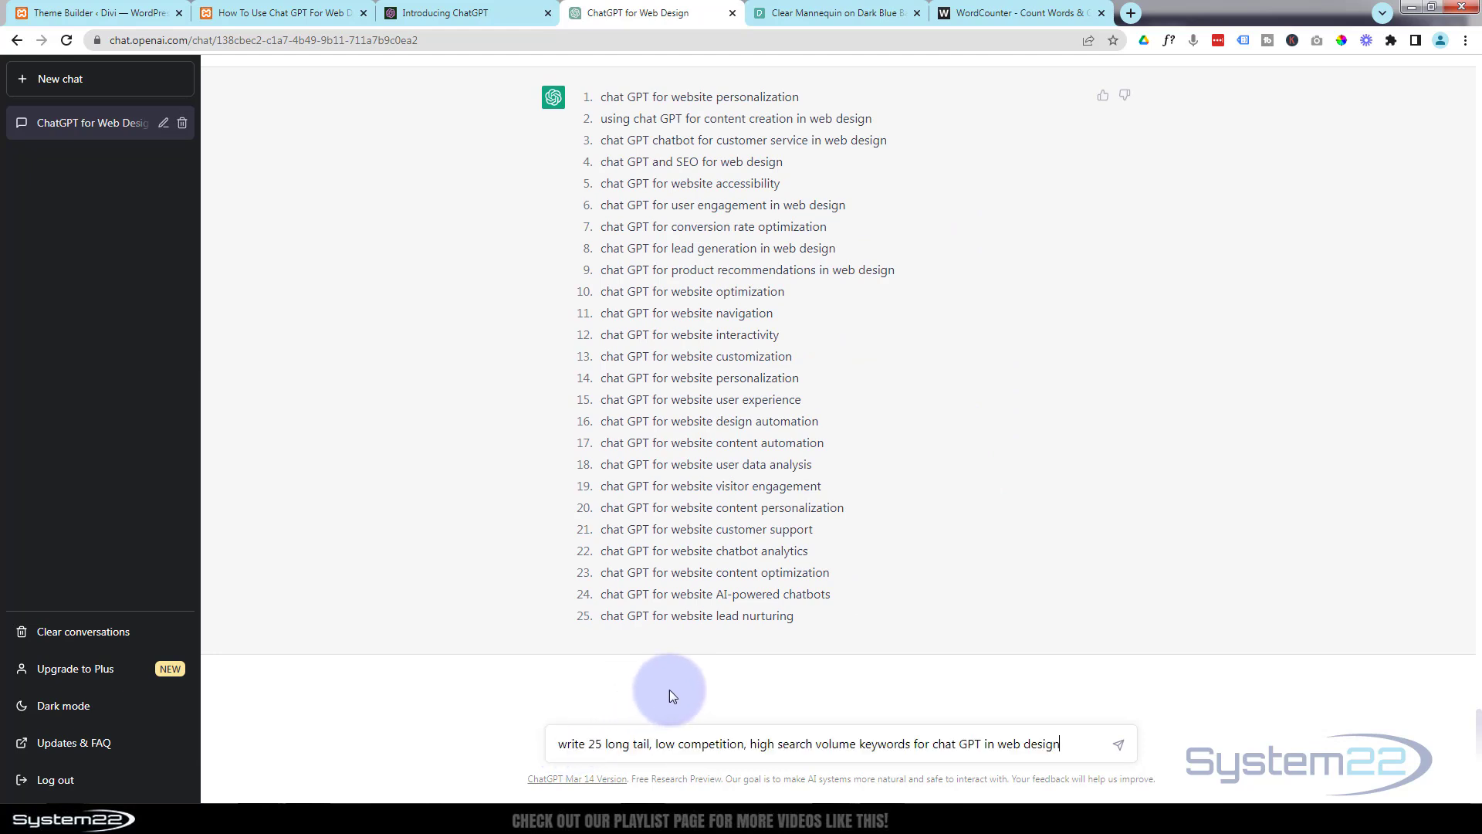
left_click(961, 741)
key("BackSpace")
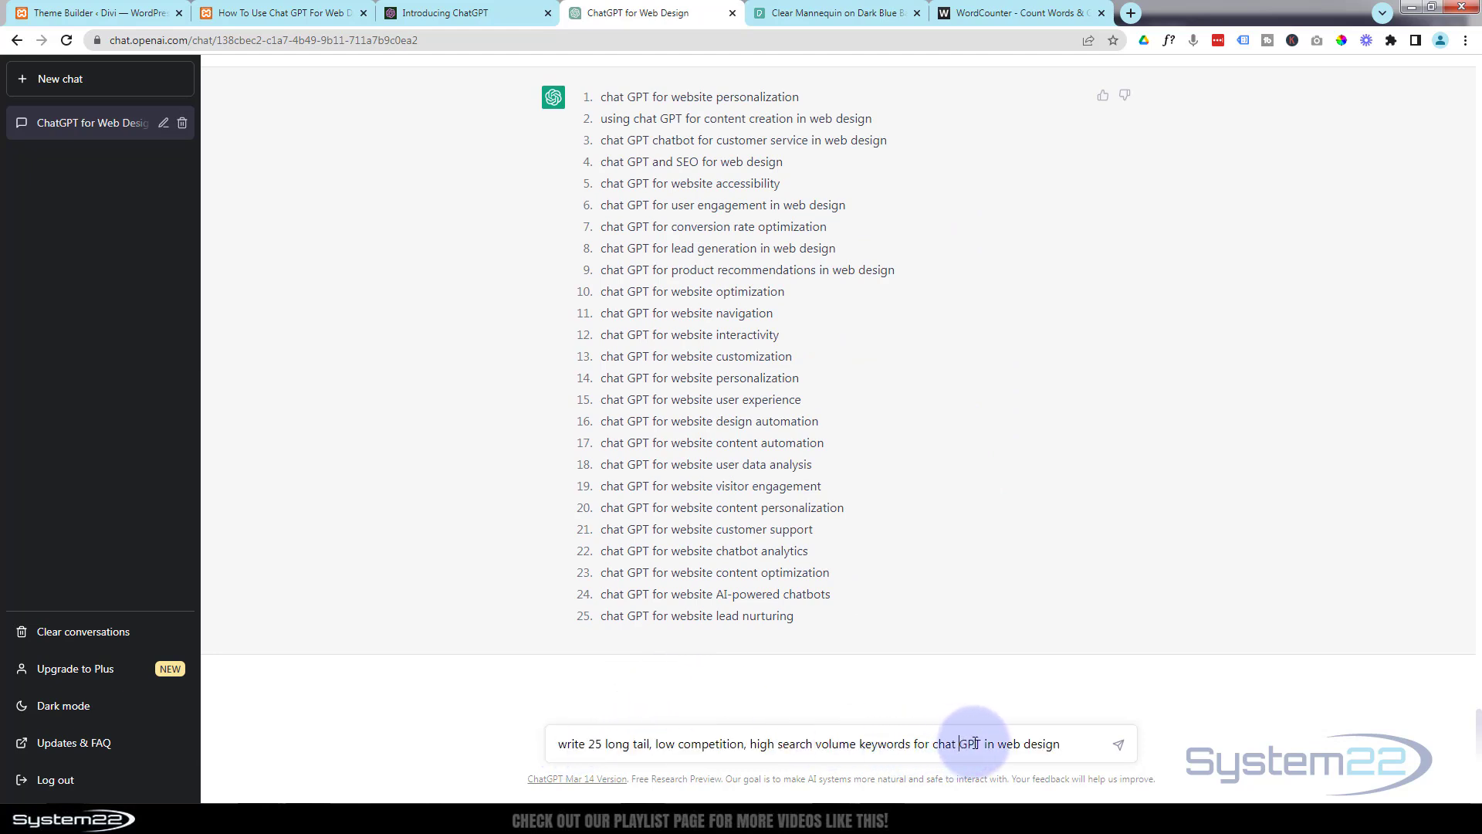
left_click(1117, 745)
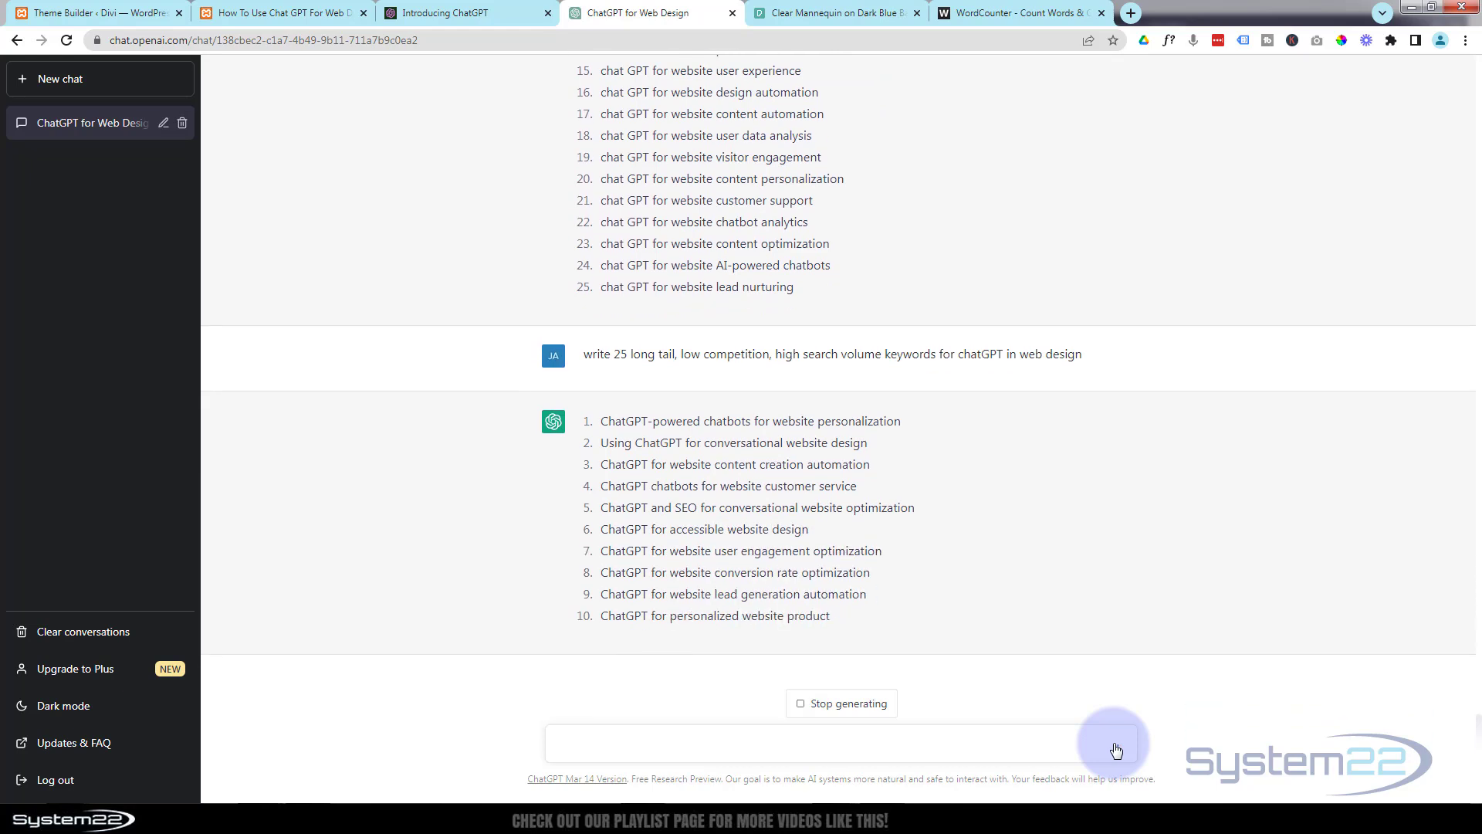
Switch to the How To Use Chat GPT For Web Design post editor and expand the post's Tags section.
left_click(313, 15)
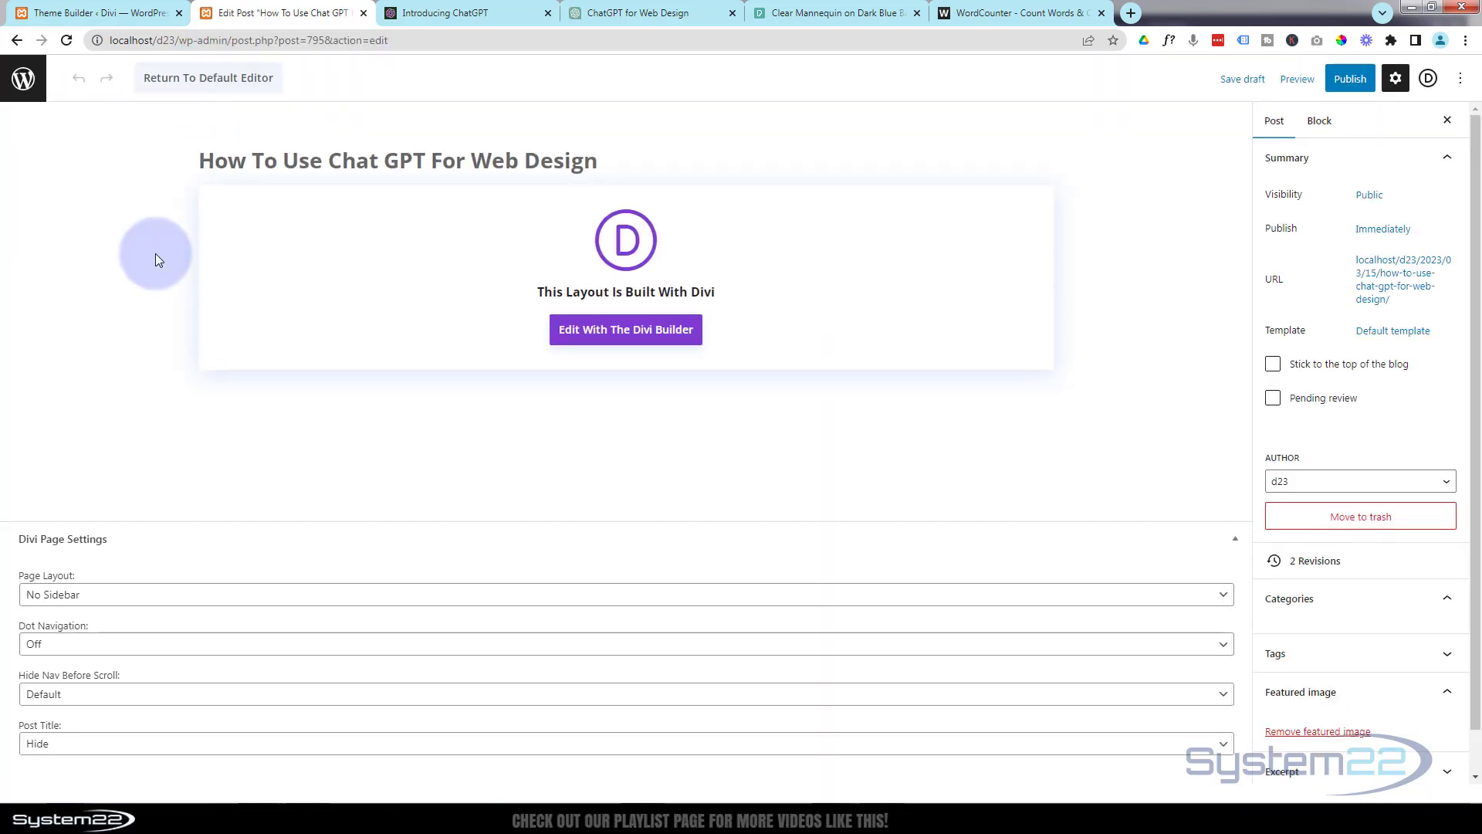
scroll(1382, 345, "down", 5)
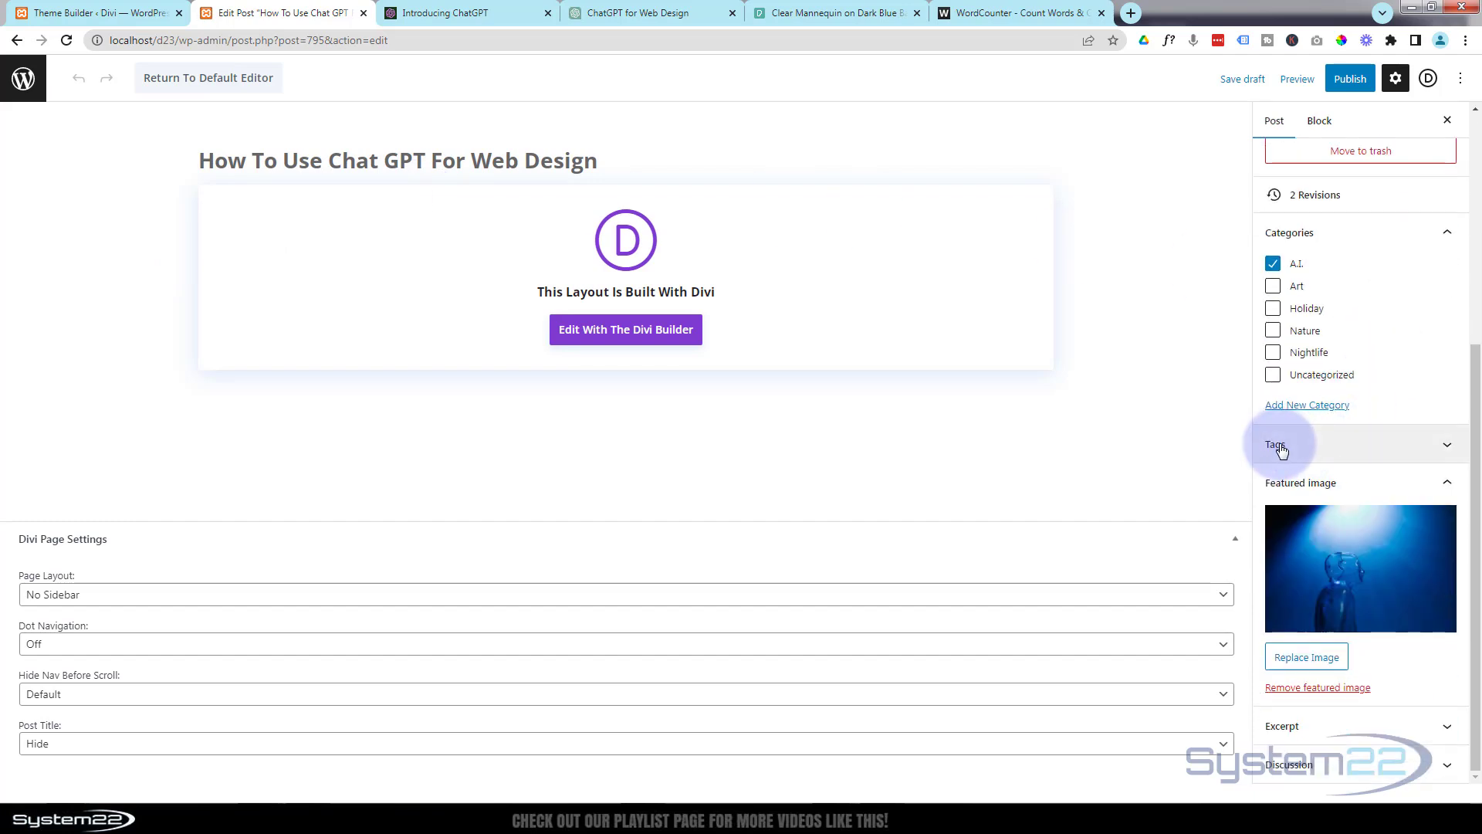
left_click(1431, 449)
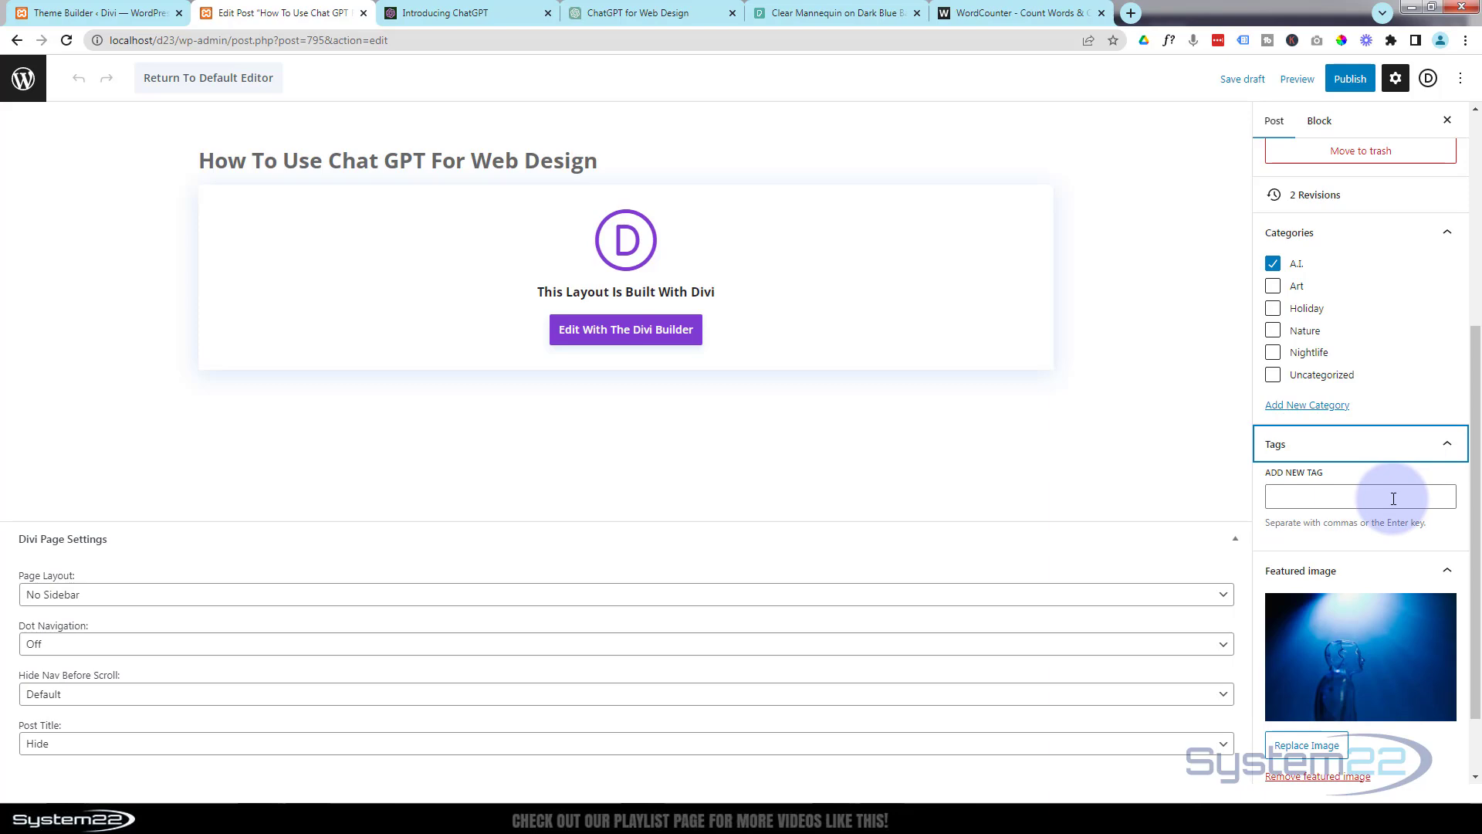
In the ChatGPT for Web Design chat, reuse the latest 25-keyword prompt with "comma seperated," inserted before "long tail" and submit it.
left_click(662, 14)
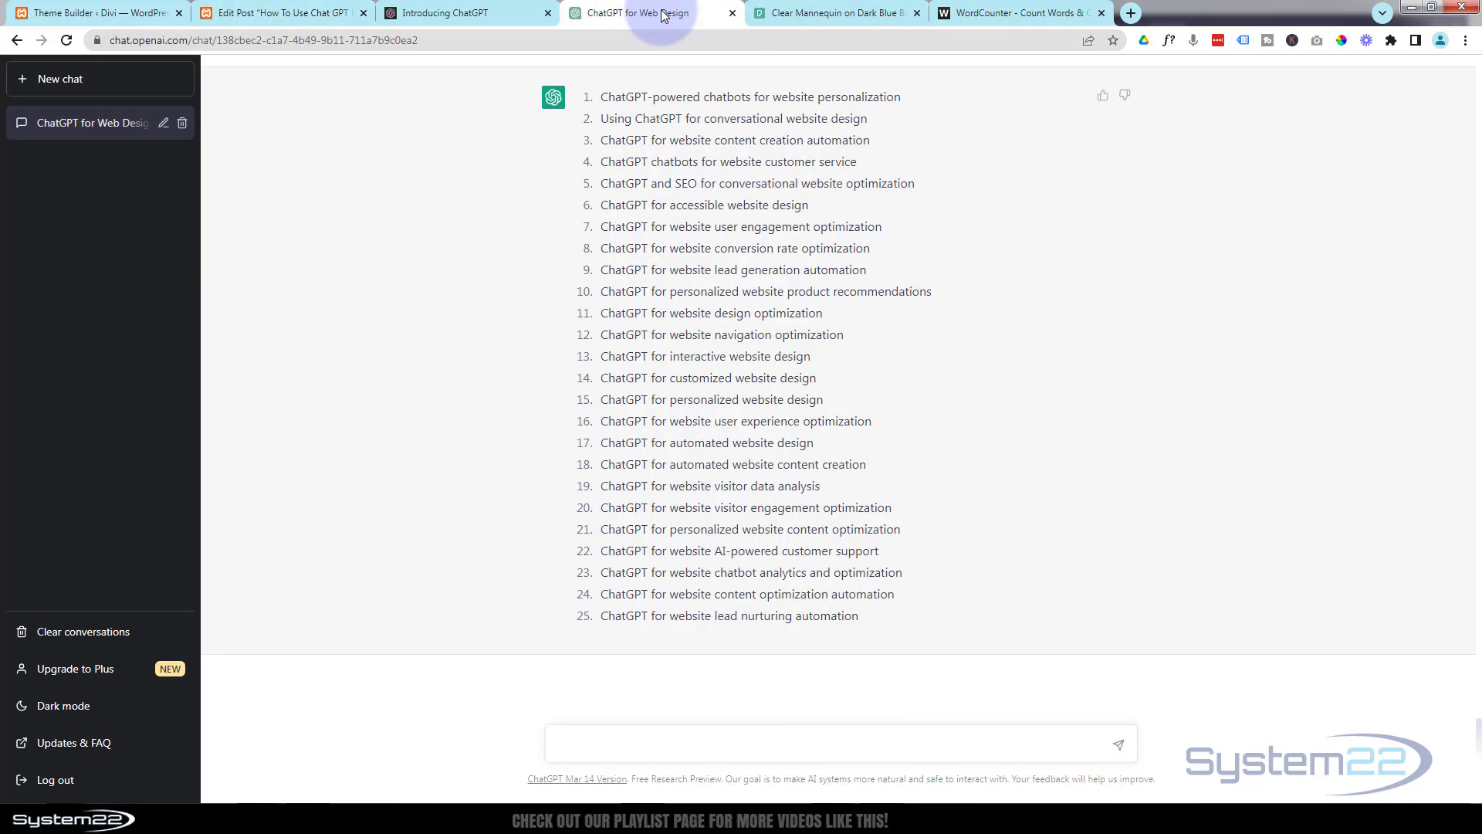
scroll(1011, 448, "up", 1)
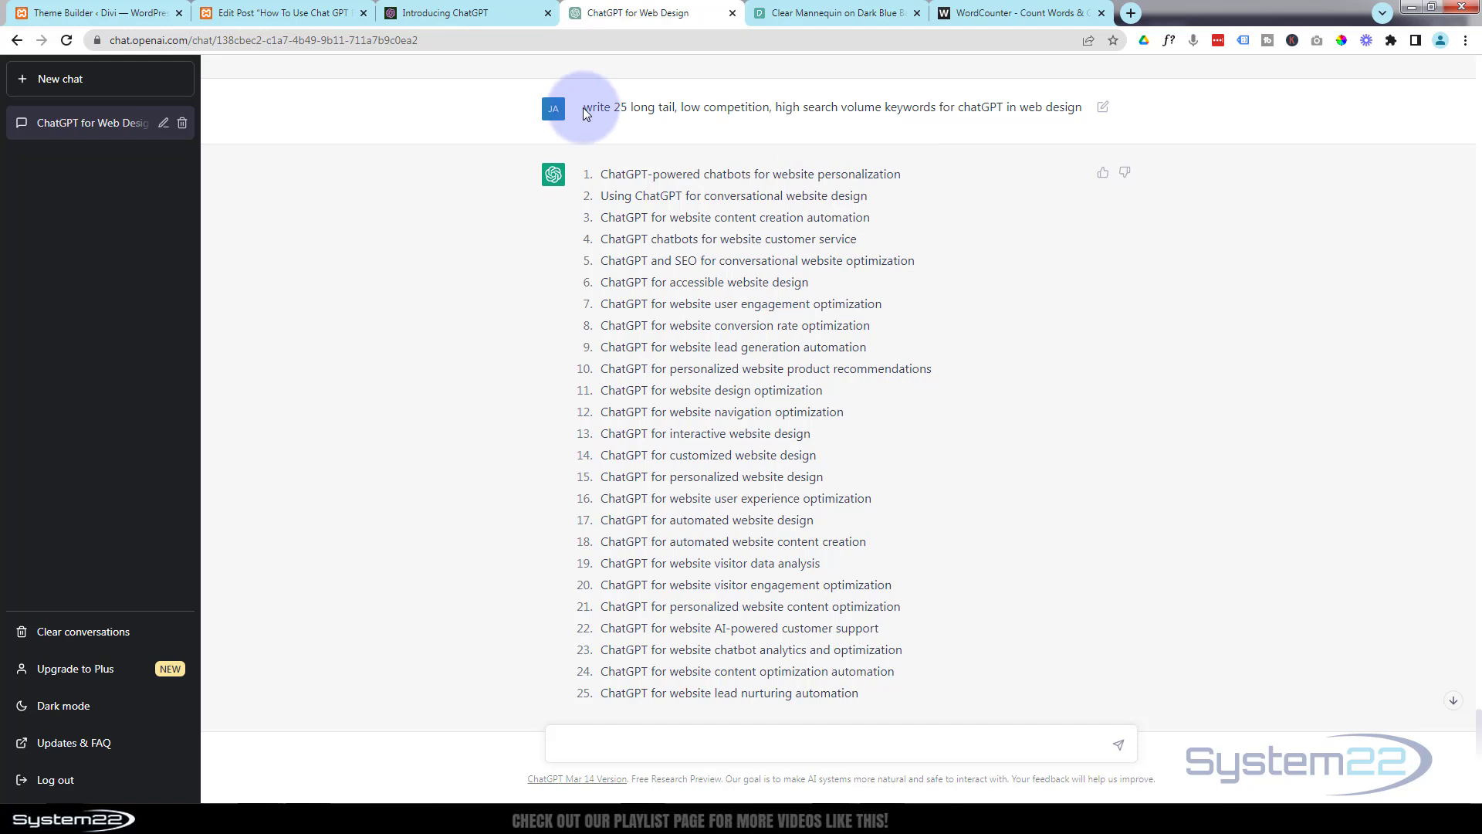
left_click_drag(585, 112, 1083, 109)
key("ctrl+c")
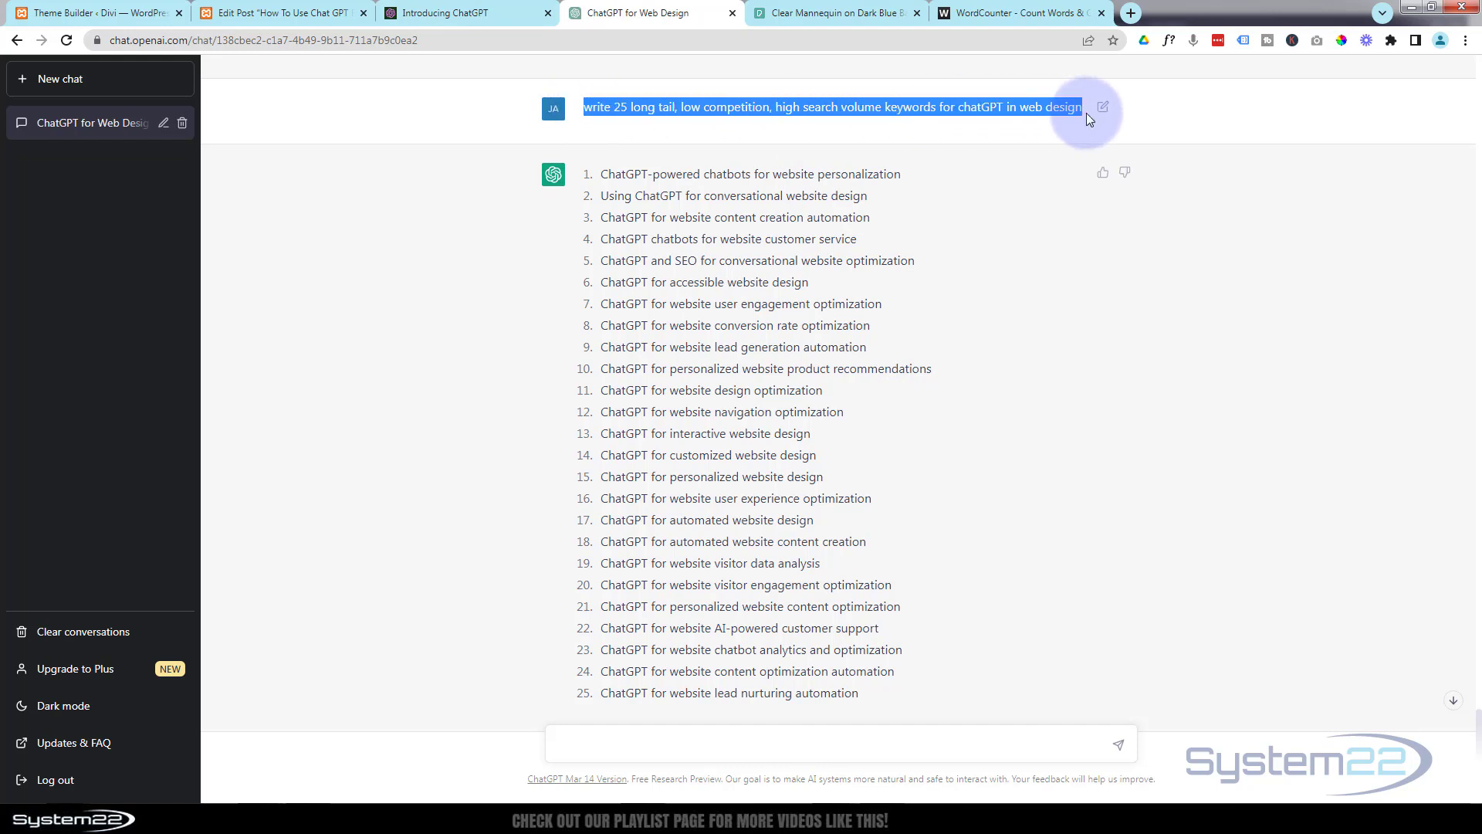
scroll(953, 224, "down", 1)
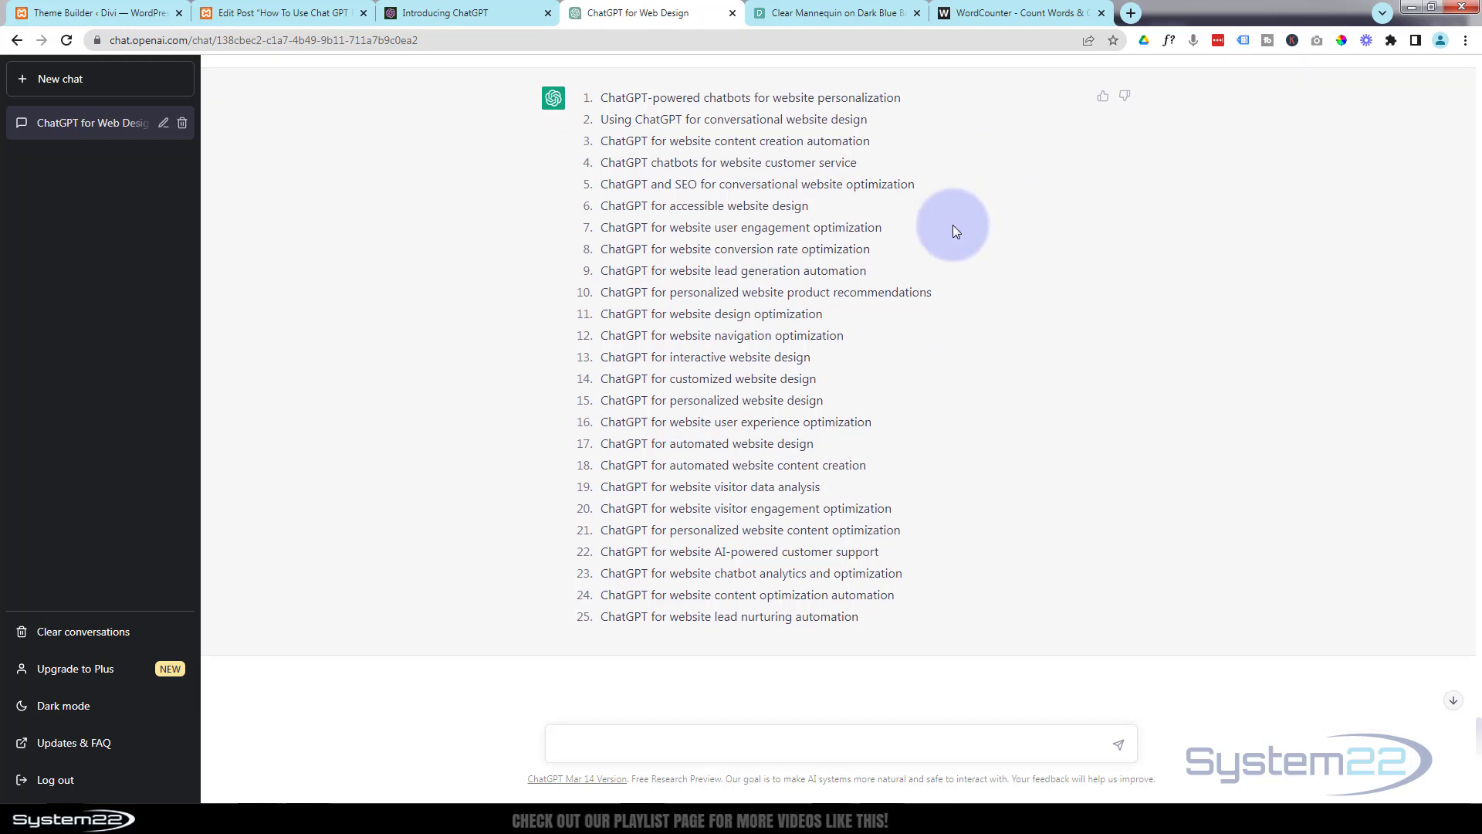
key("ctrl+v")
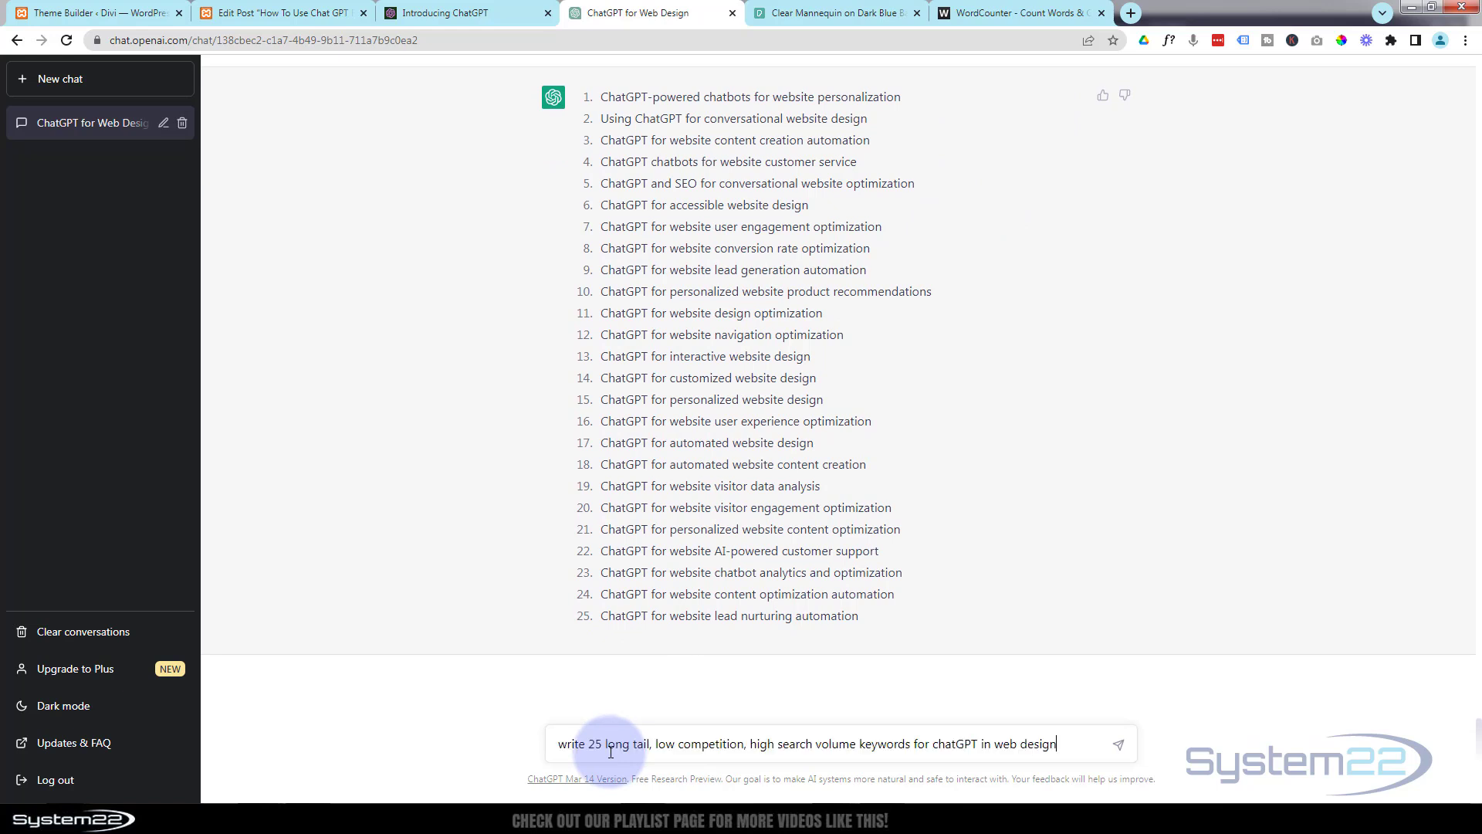
type("comma s")
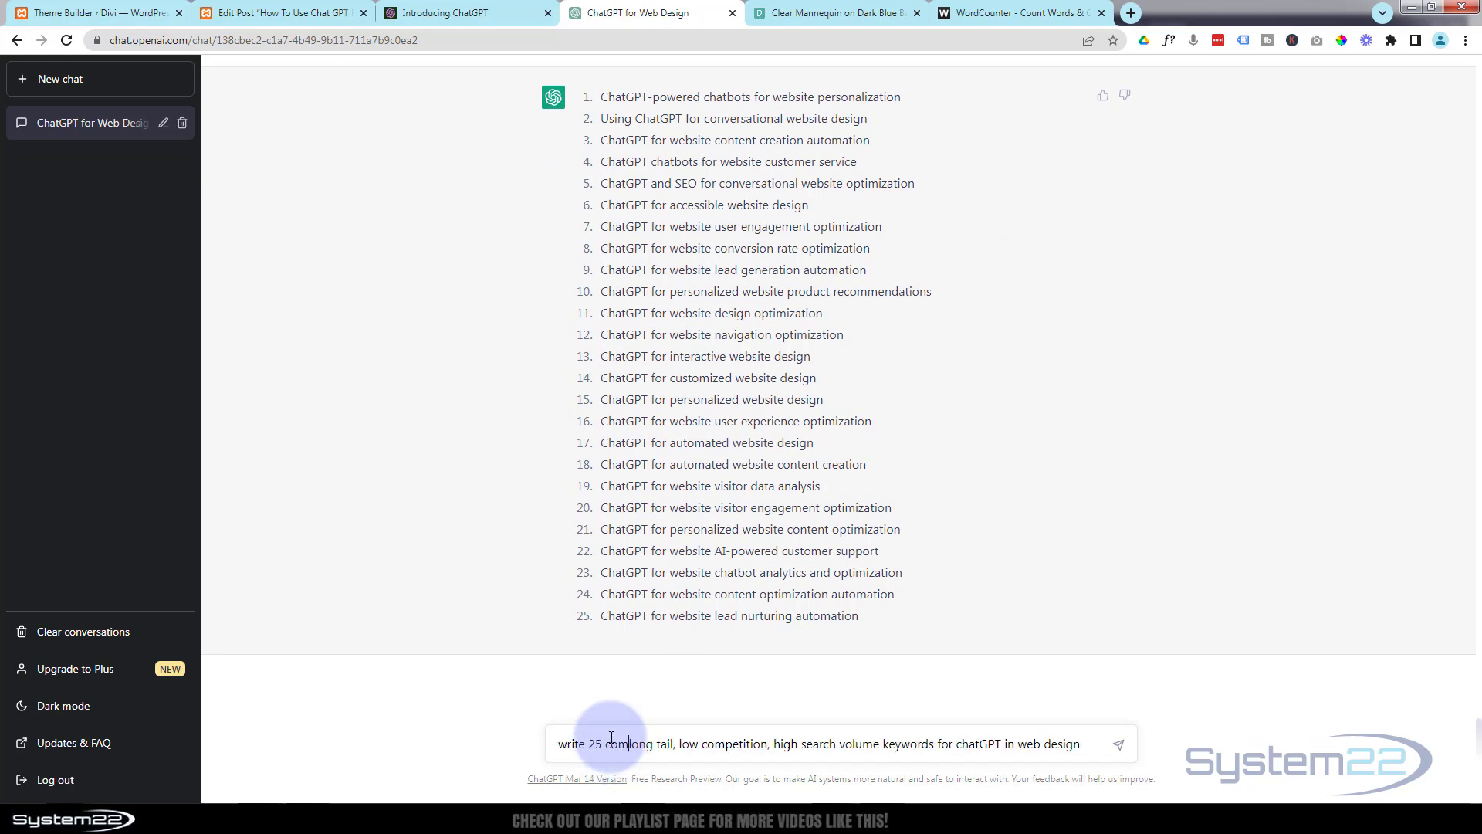
type("eperated,")
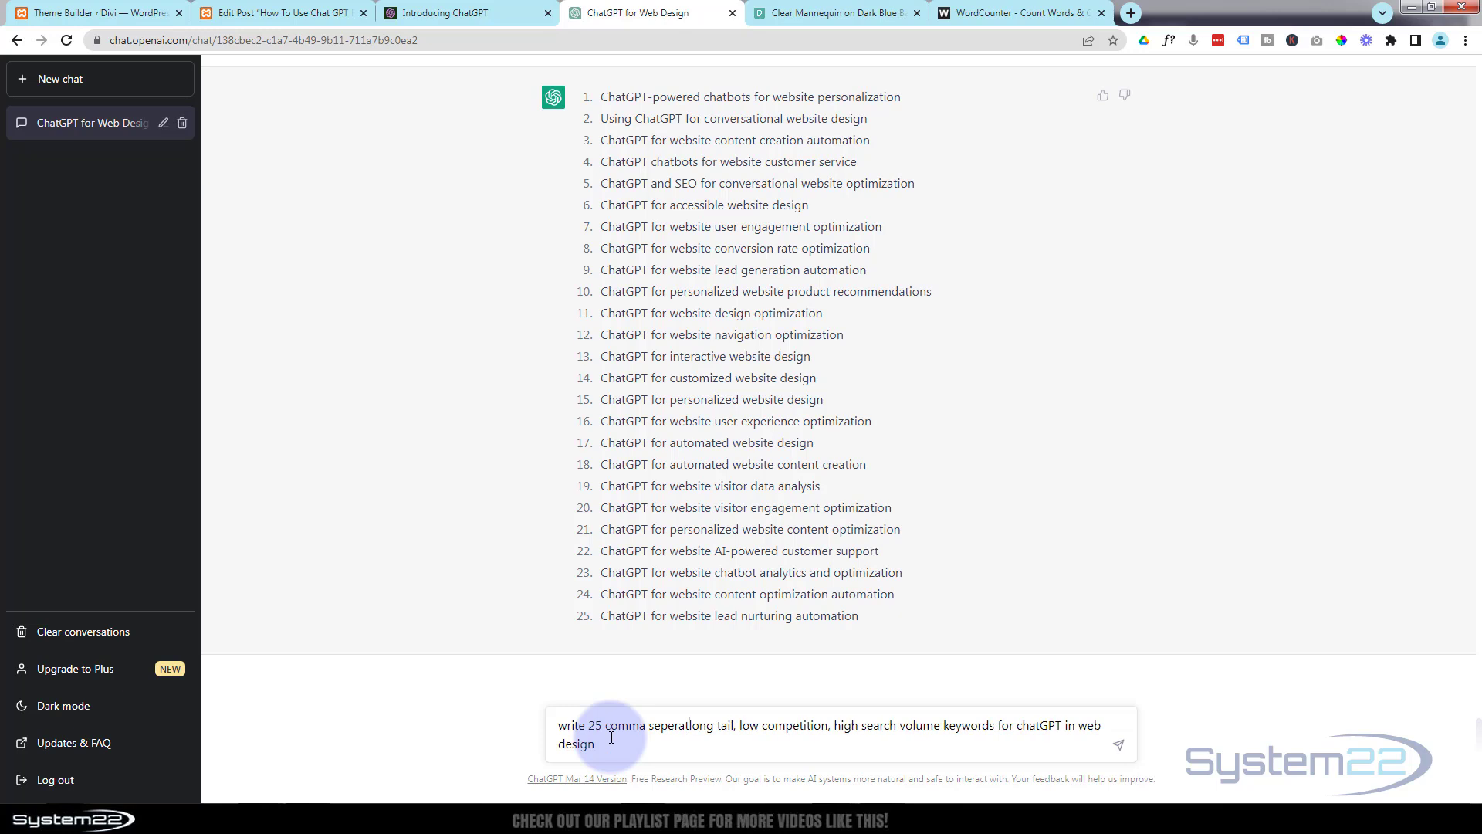
left_click(1120, 750)
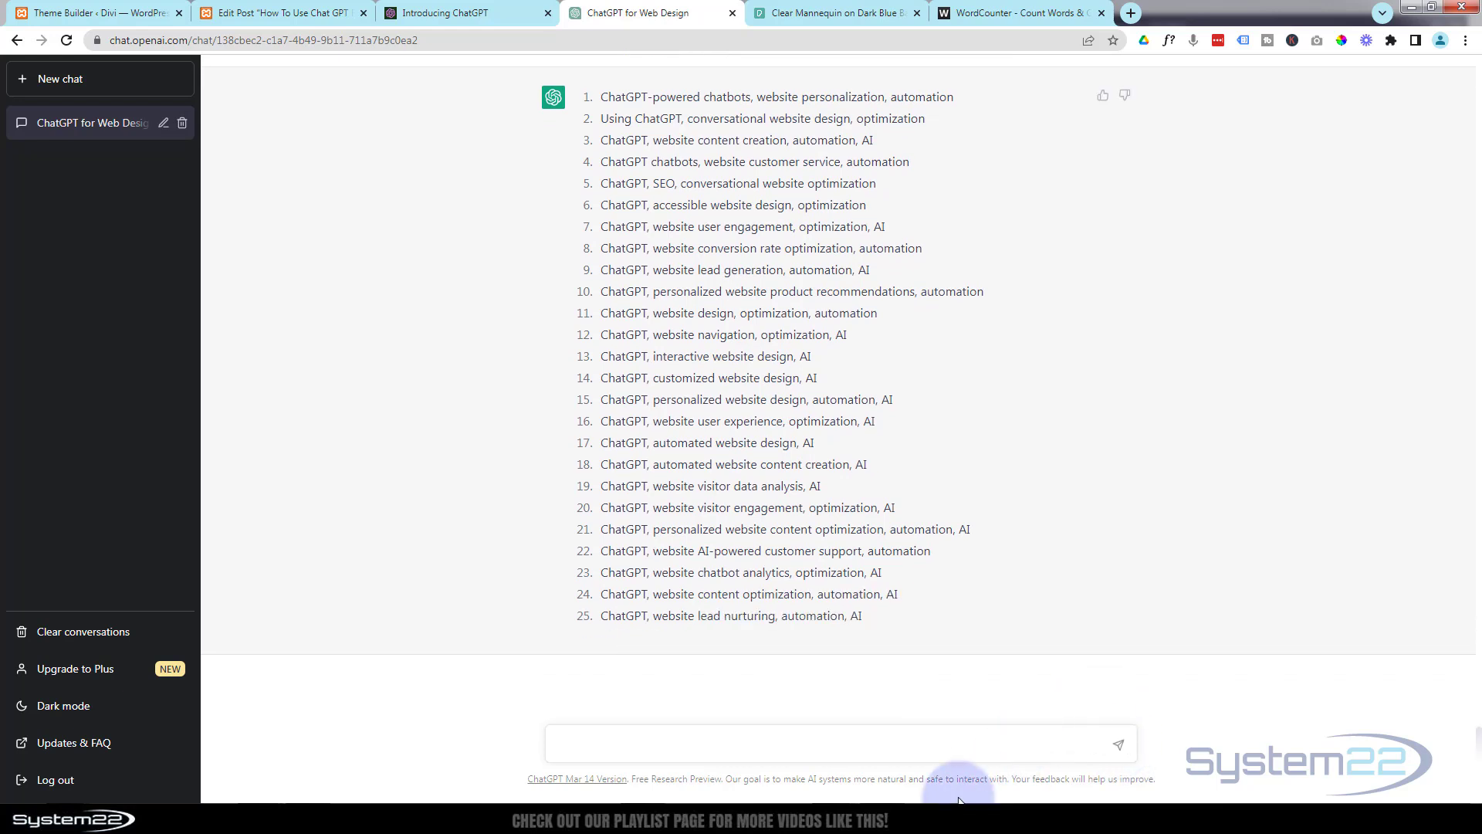
Copy all 25 lines of the comma-separated keyword answer into the post's tags and save the draft.
left_click_drag(870, 616, 603, 102)
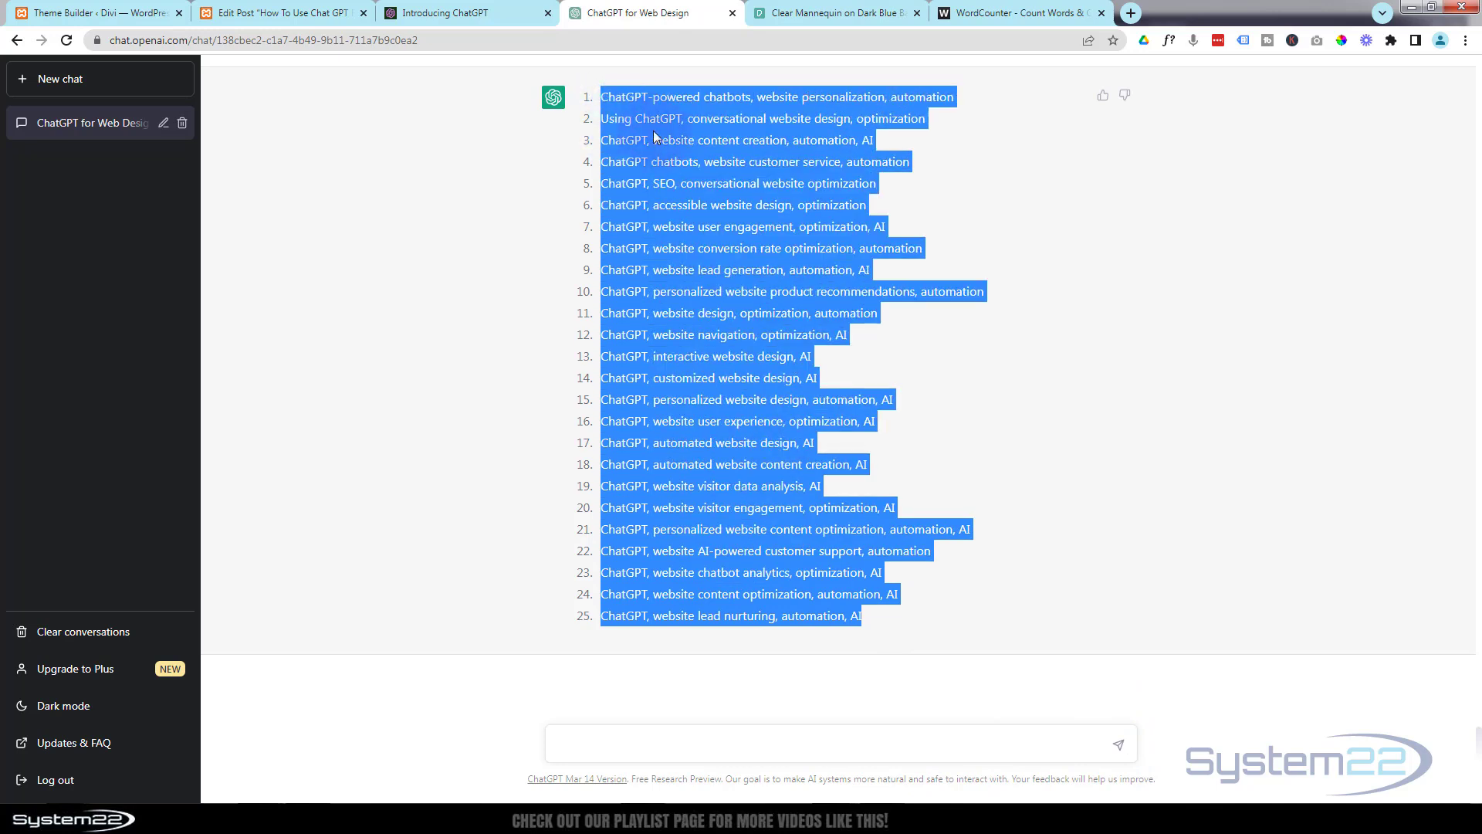
left_click(306, 13)
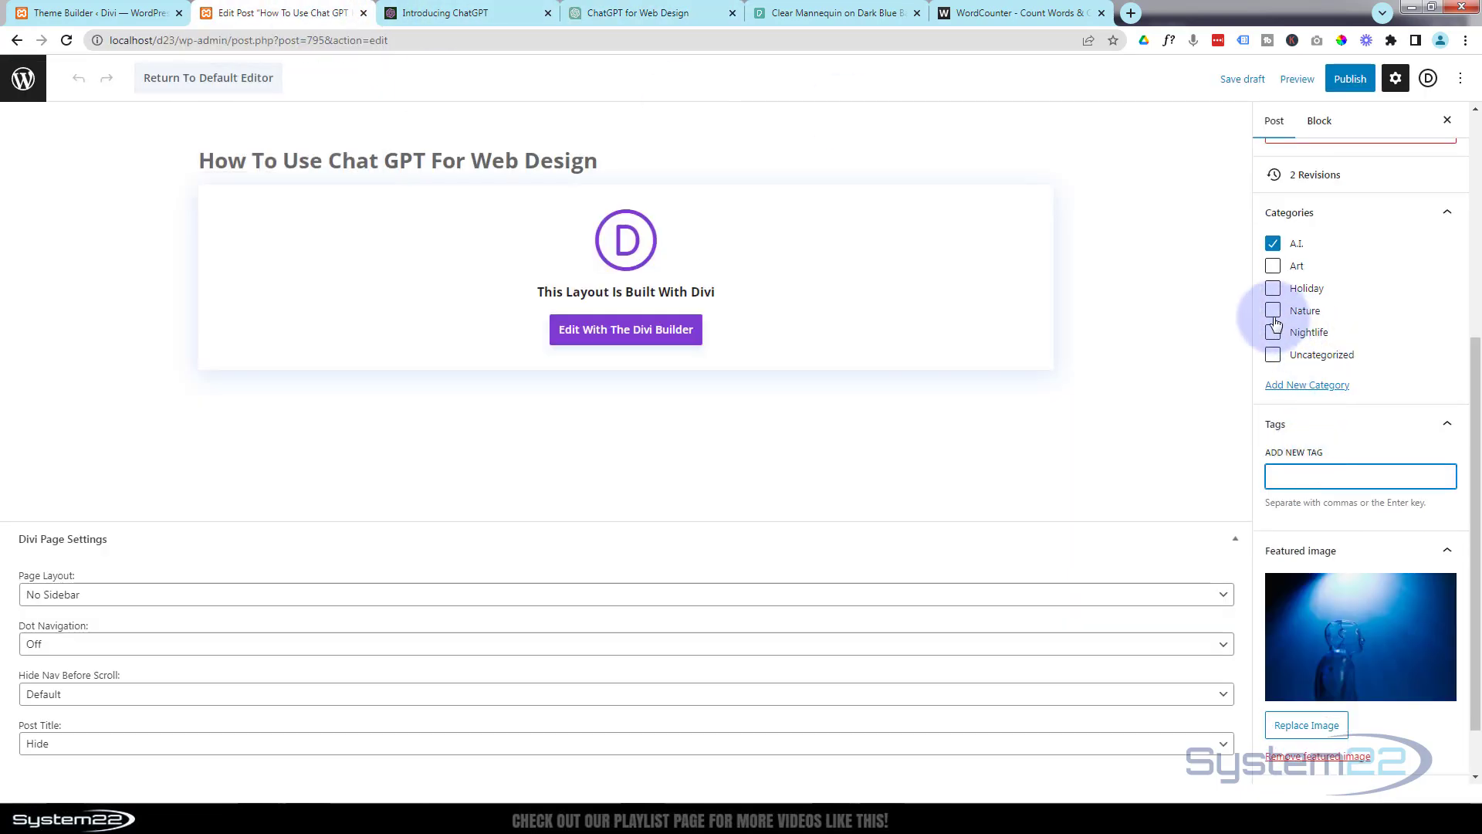
key("ctrl+v")
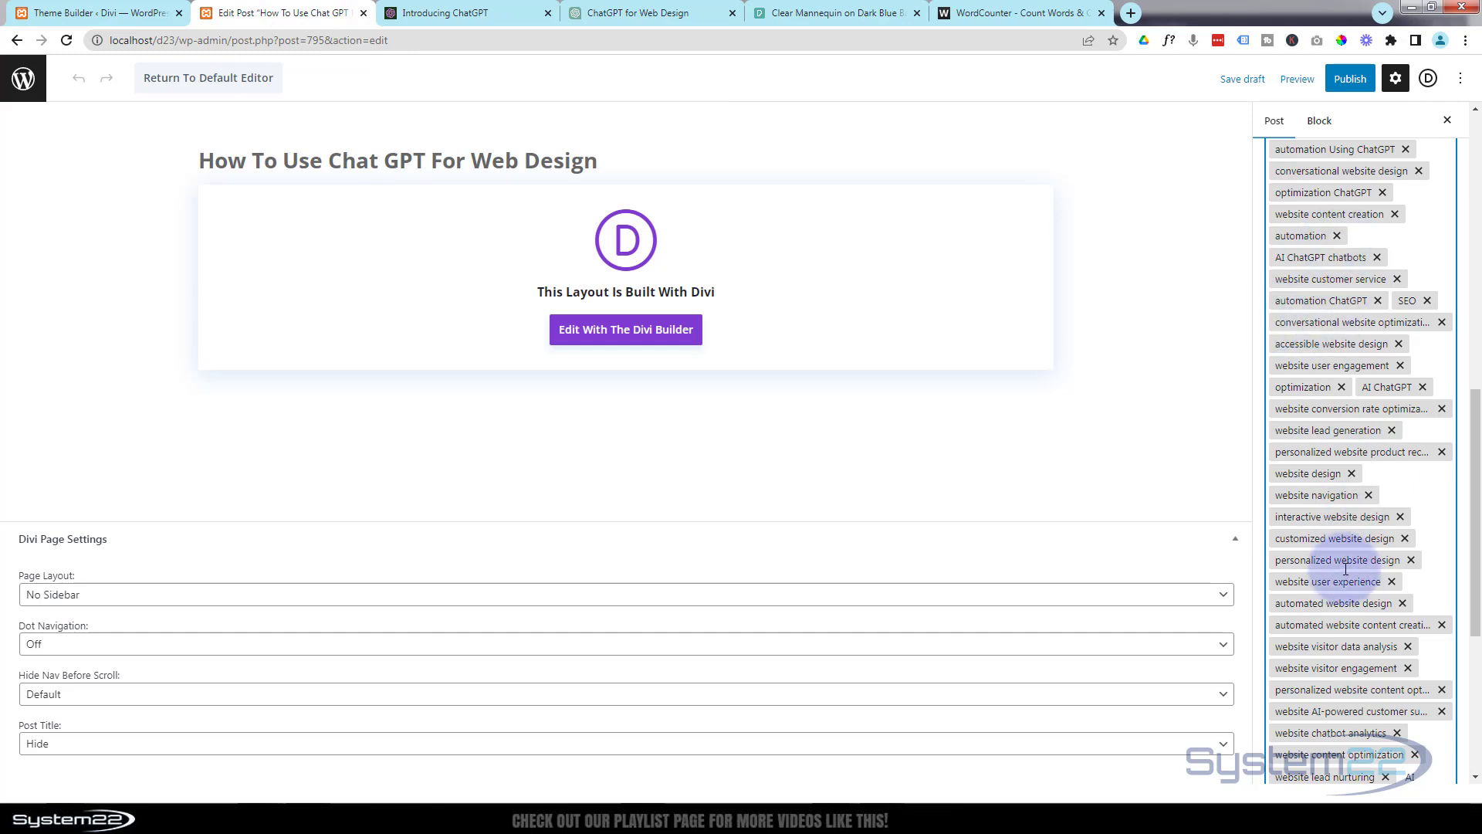
scroll(1347, 569, "down", 5)
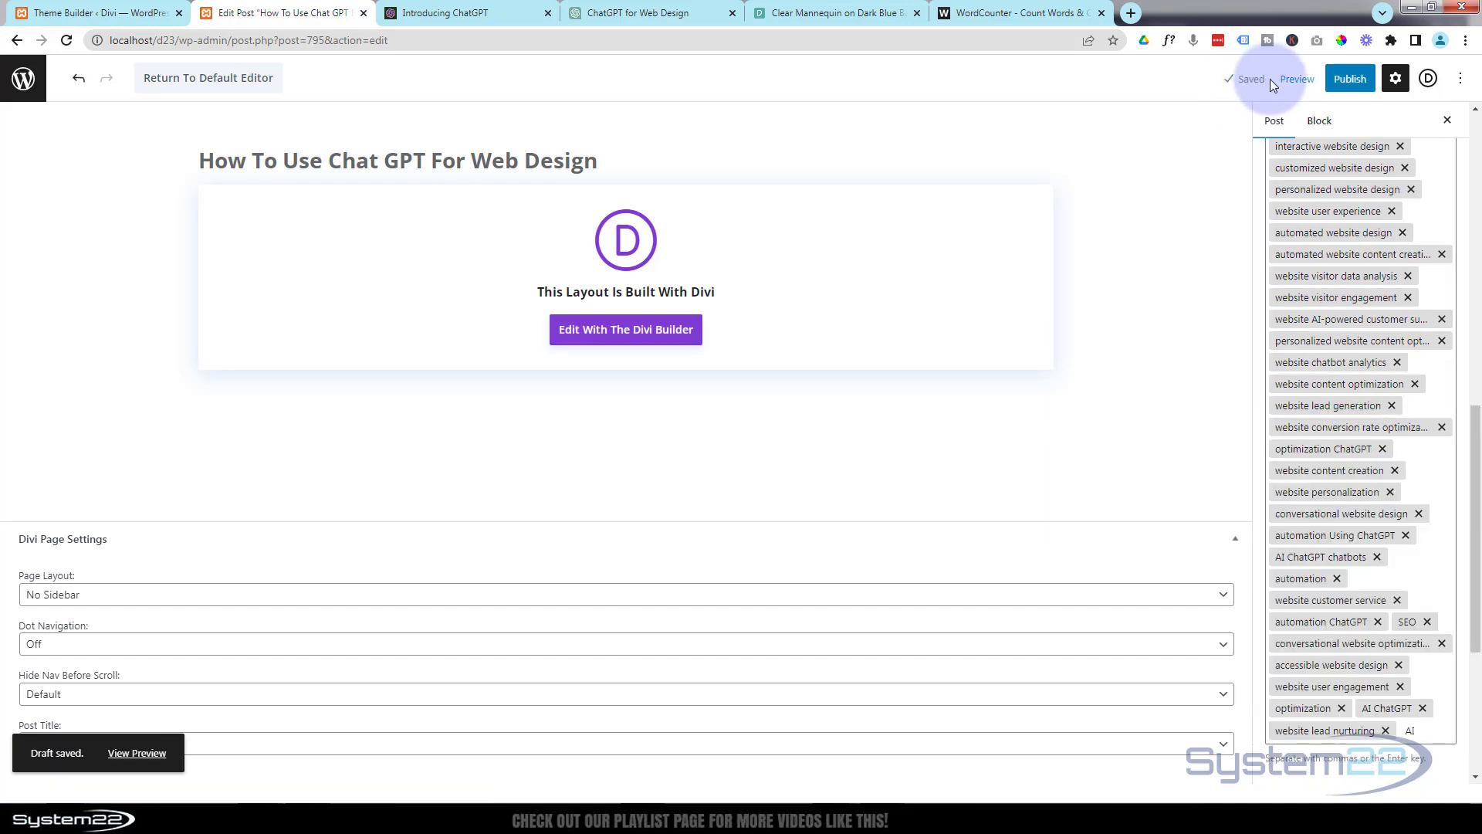
Preview the post in a new tab and examine how the images move alongside the text down to the More On ChatGPT row.
left_click(1296, 80)
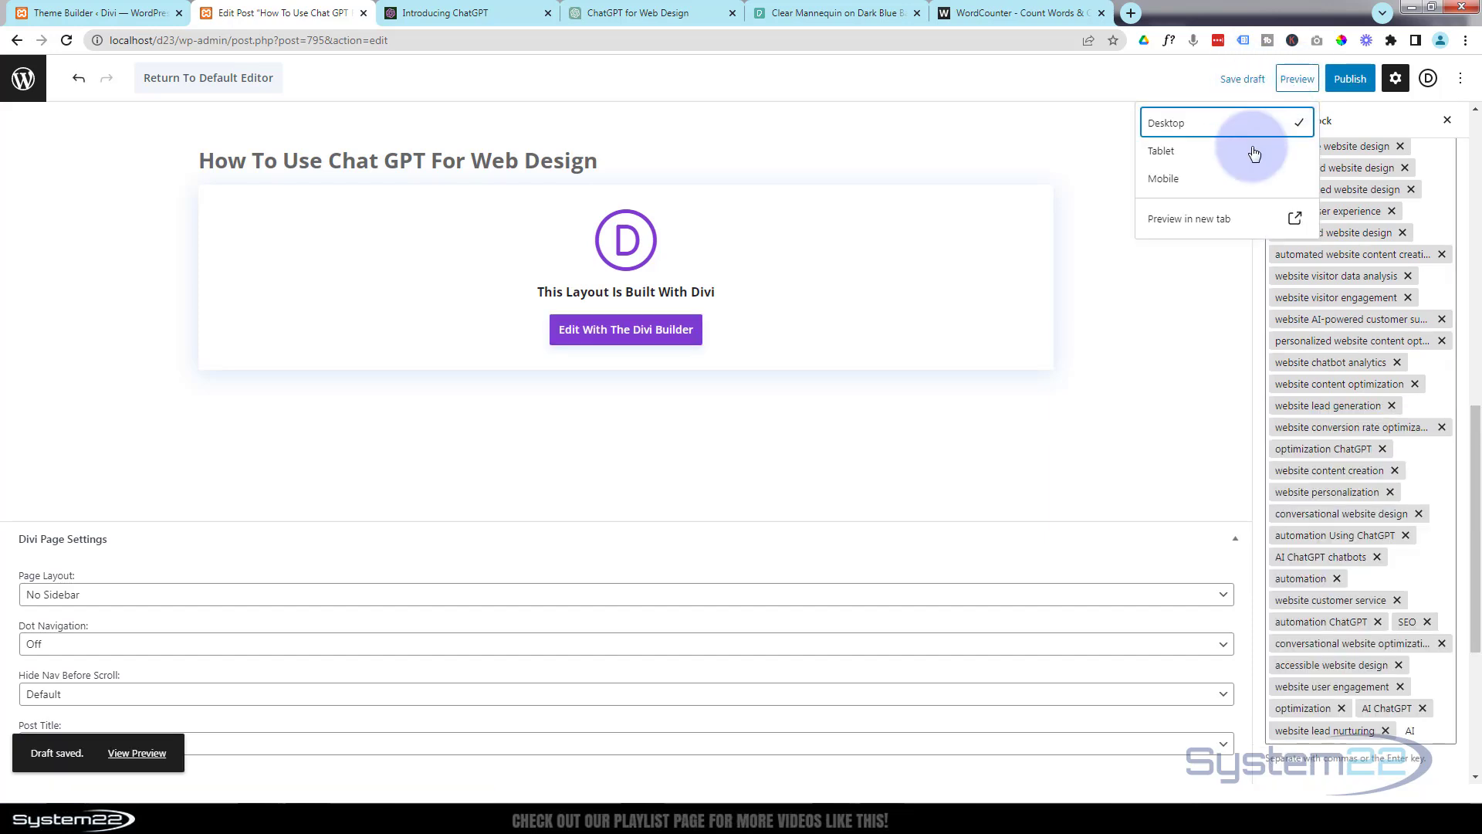
left_click(1213, 221)
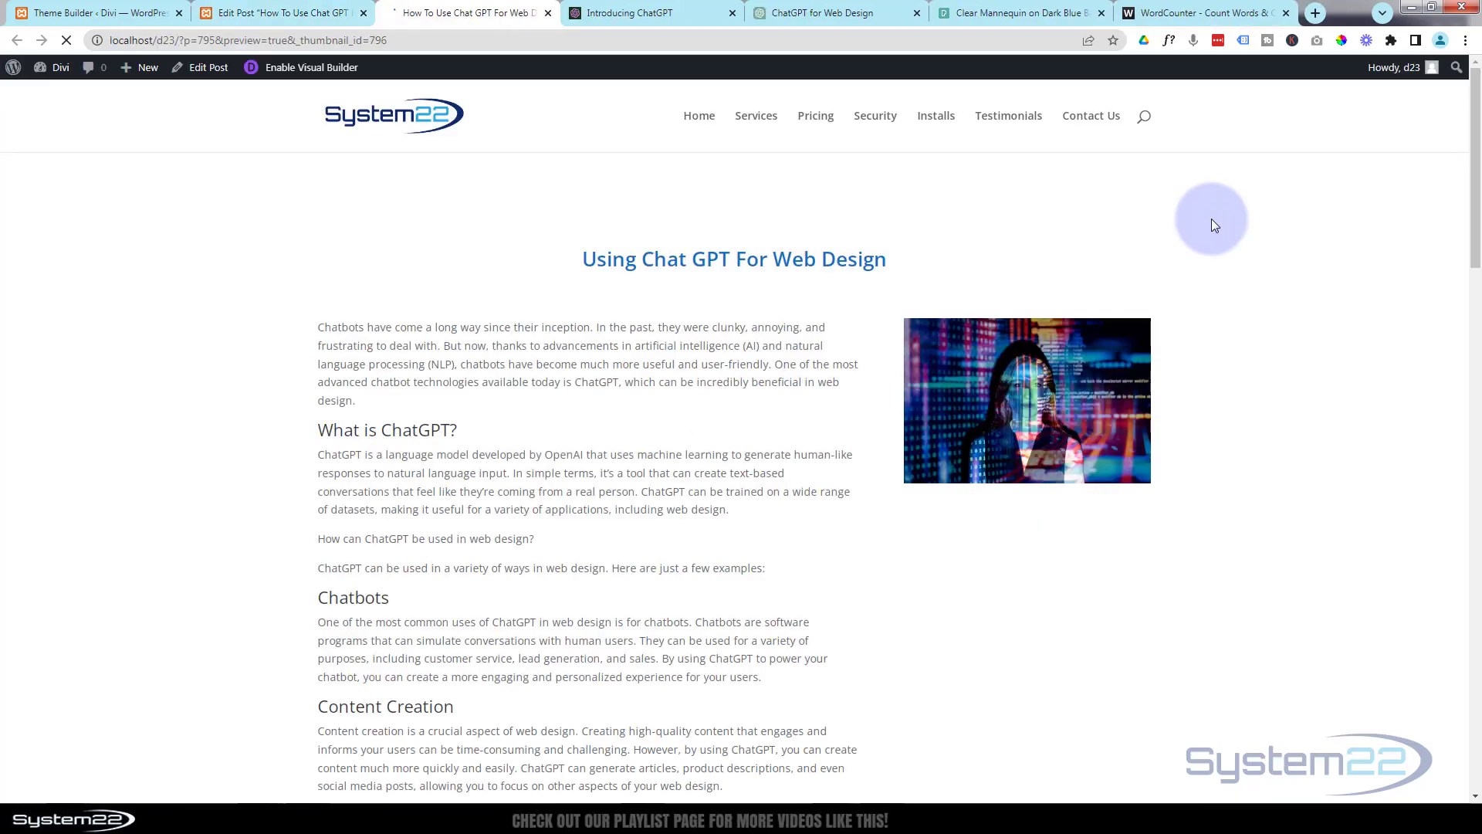
scroll(1287, 275, "down", 3)
scroll(1287, 275, "down", 8)
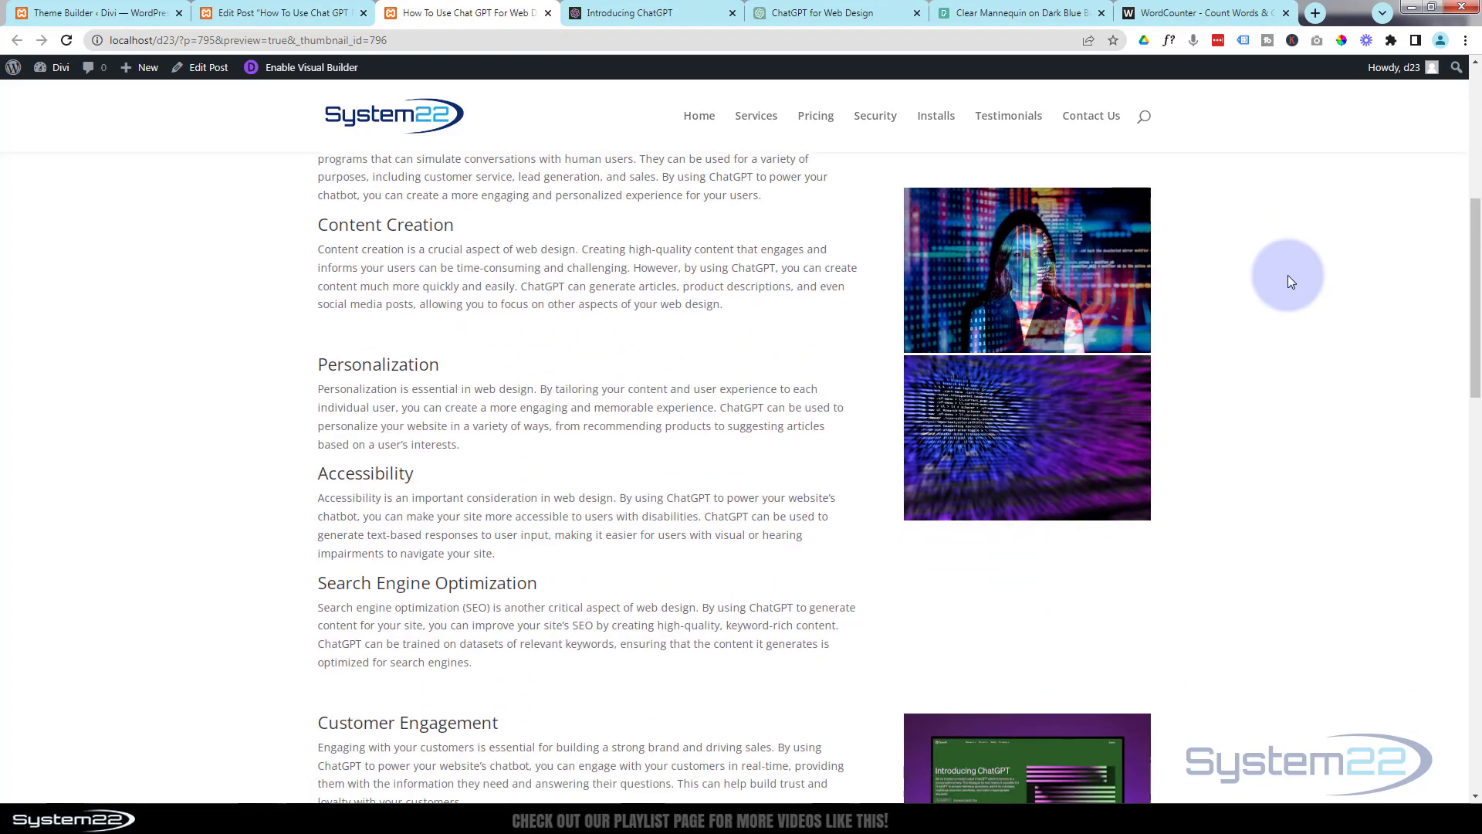
scroll(1288, 276, "down", 7)
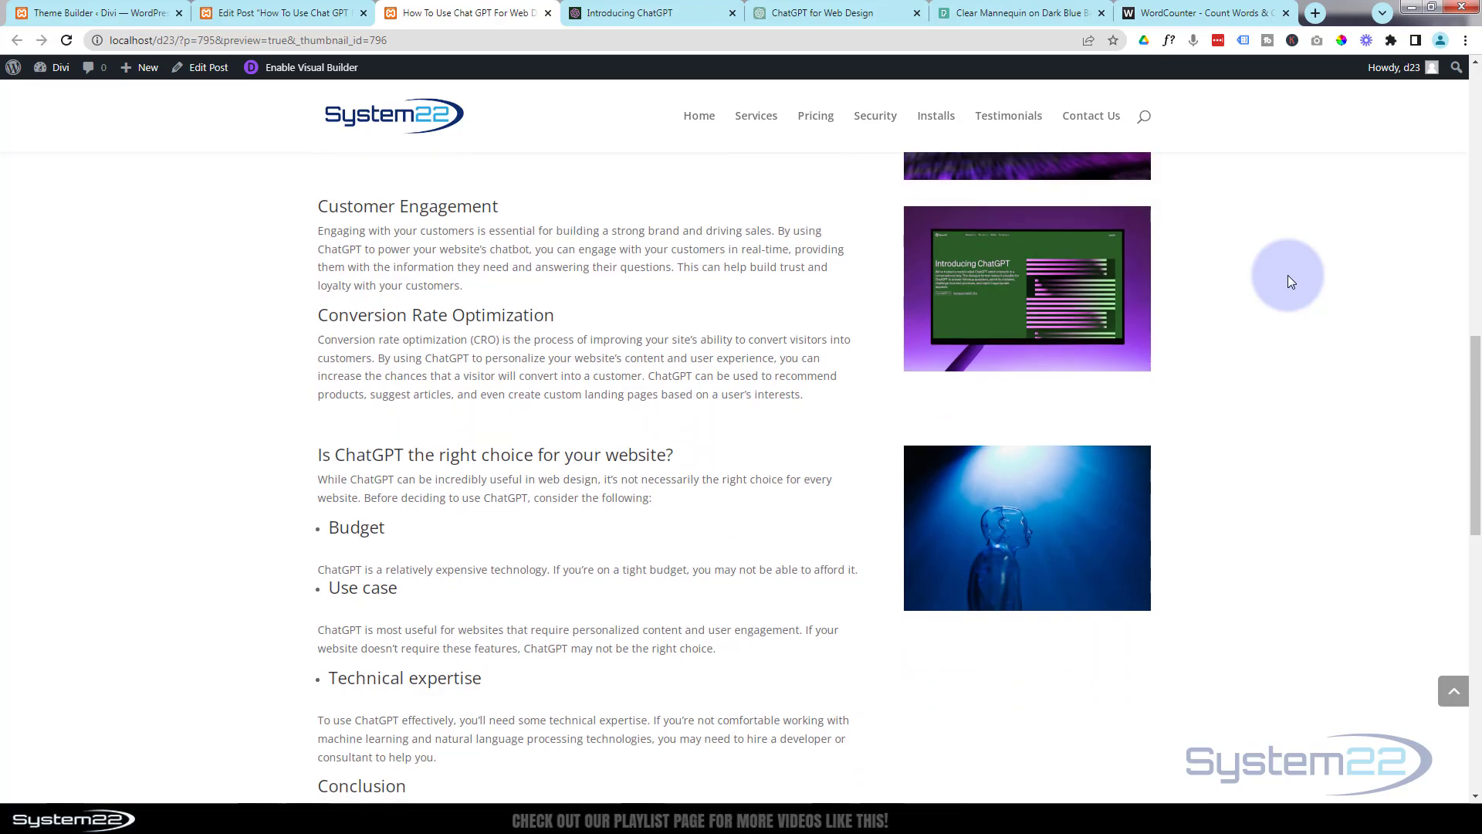
scroll(1288, 281, "down", 2)
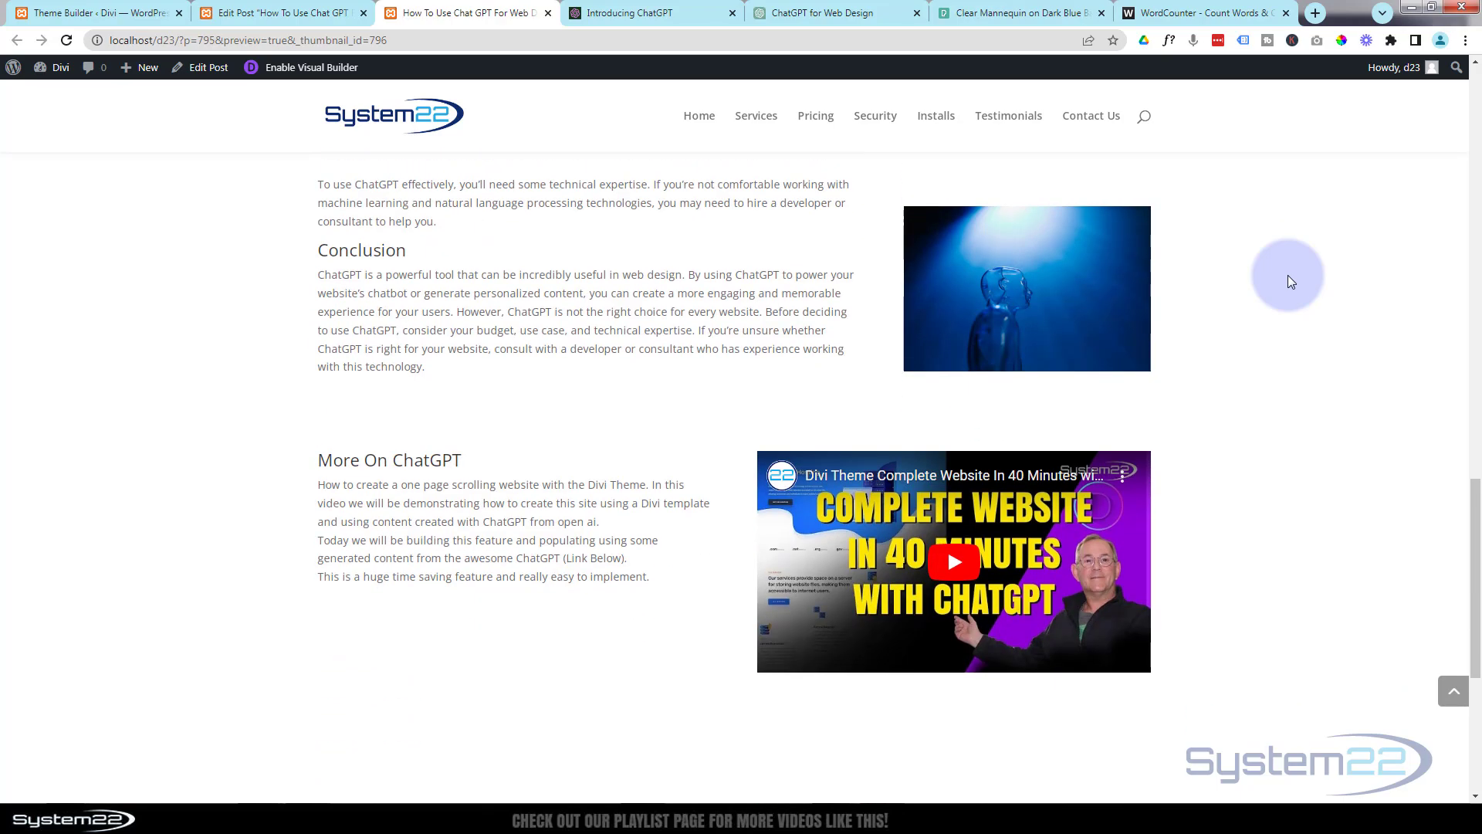
scroll(1285, 287, "up", 6)
scroll(1287, 284, "up", 10)
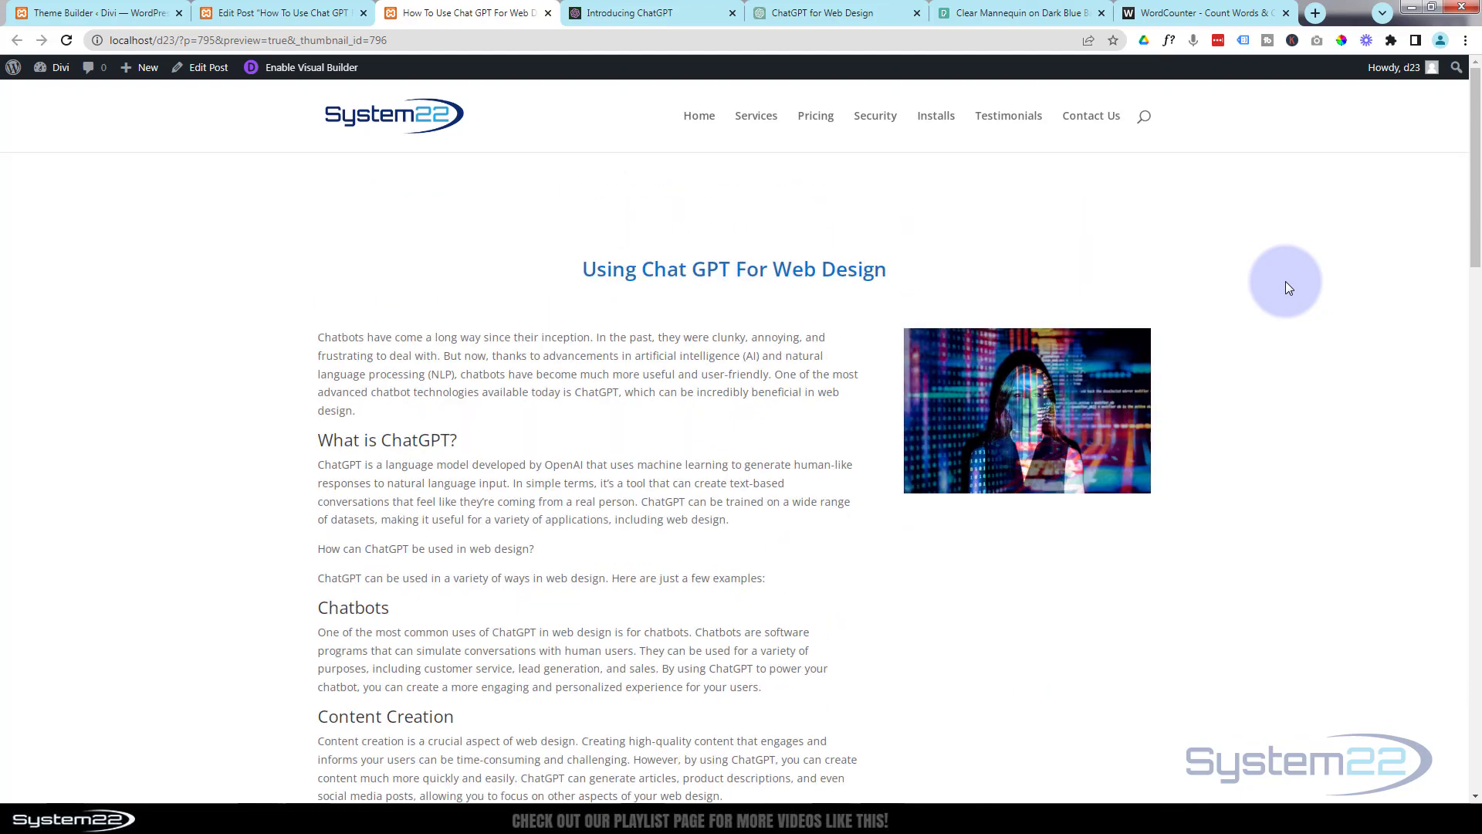
scroll(1288, 287, "down", 4)
scroll(1287, 287, "down", 10)
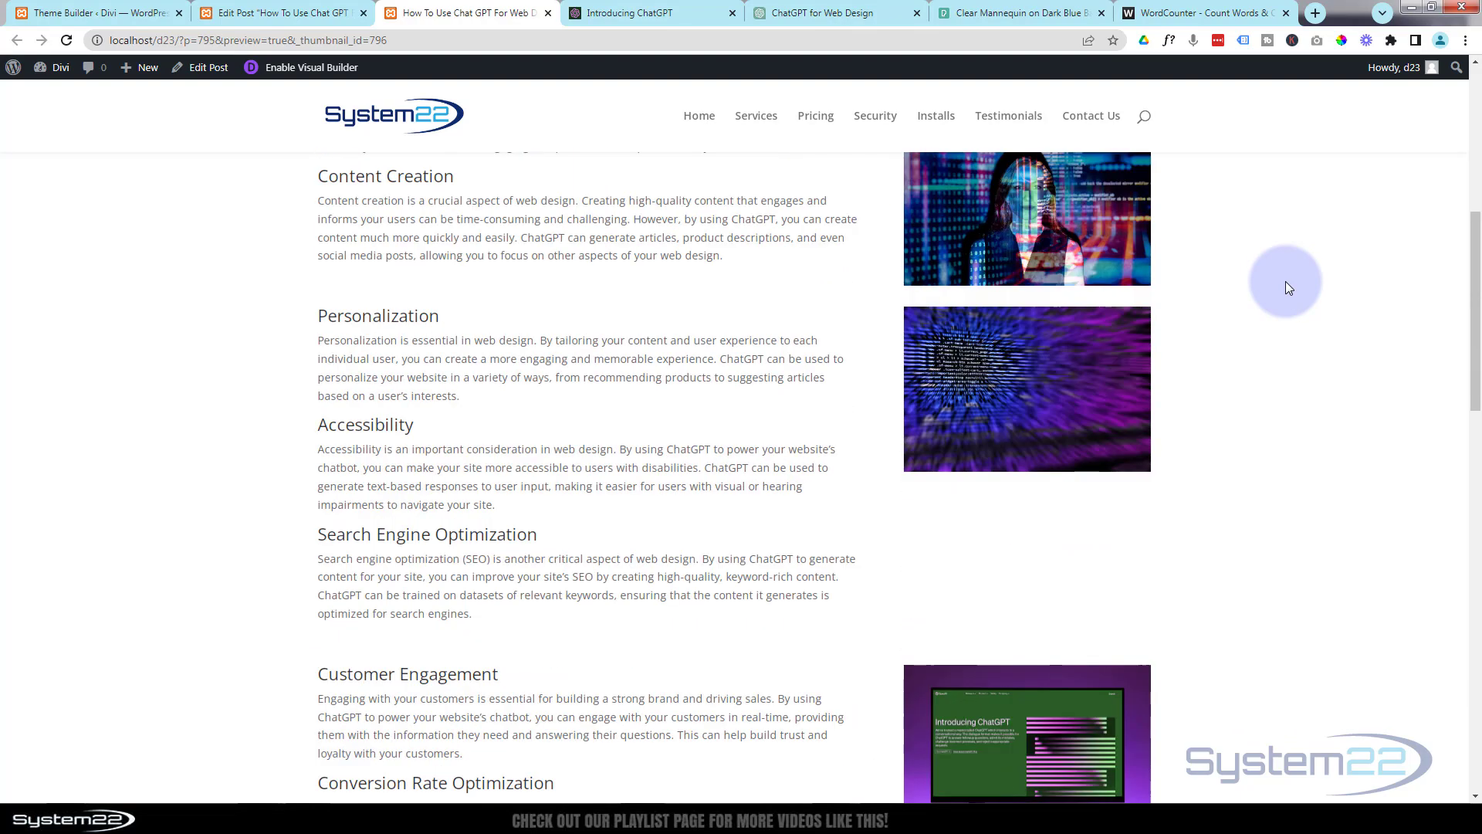
scroll(1287, 287, "down", 8)
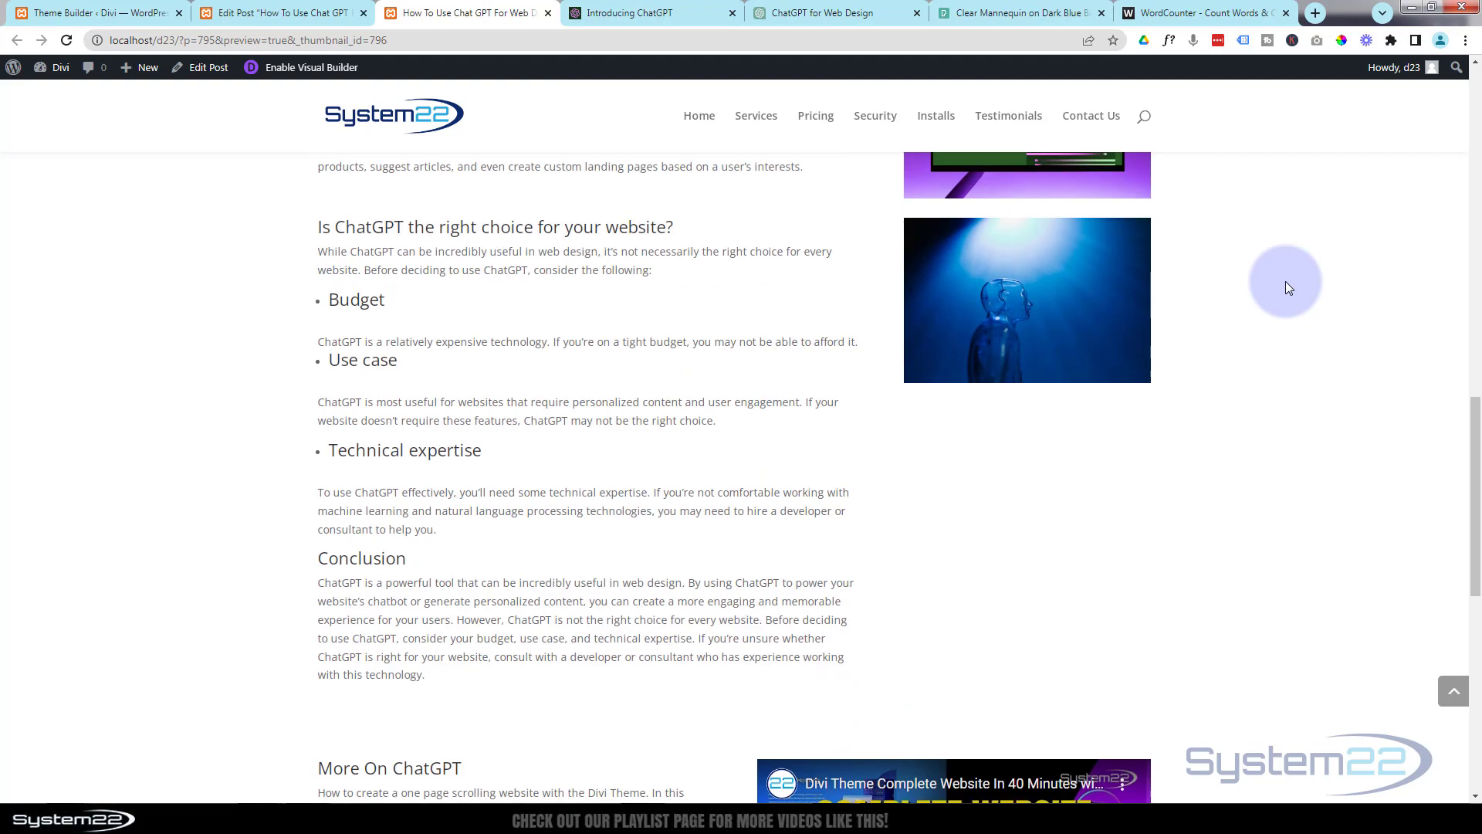
scroll(1285, 288, "up", 12)
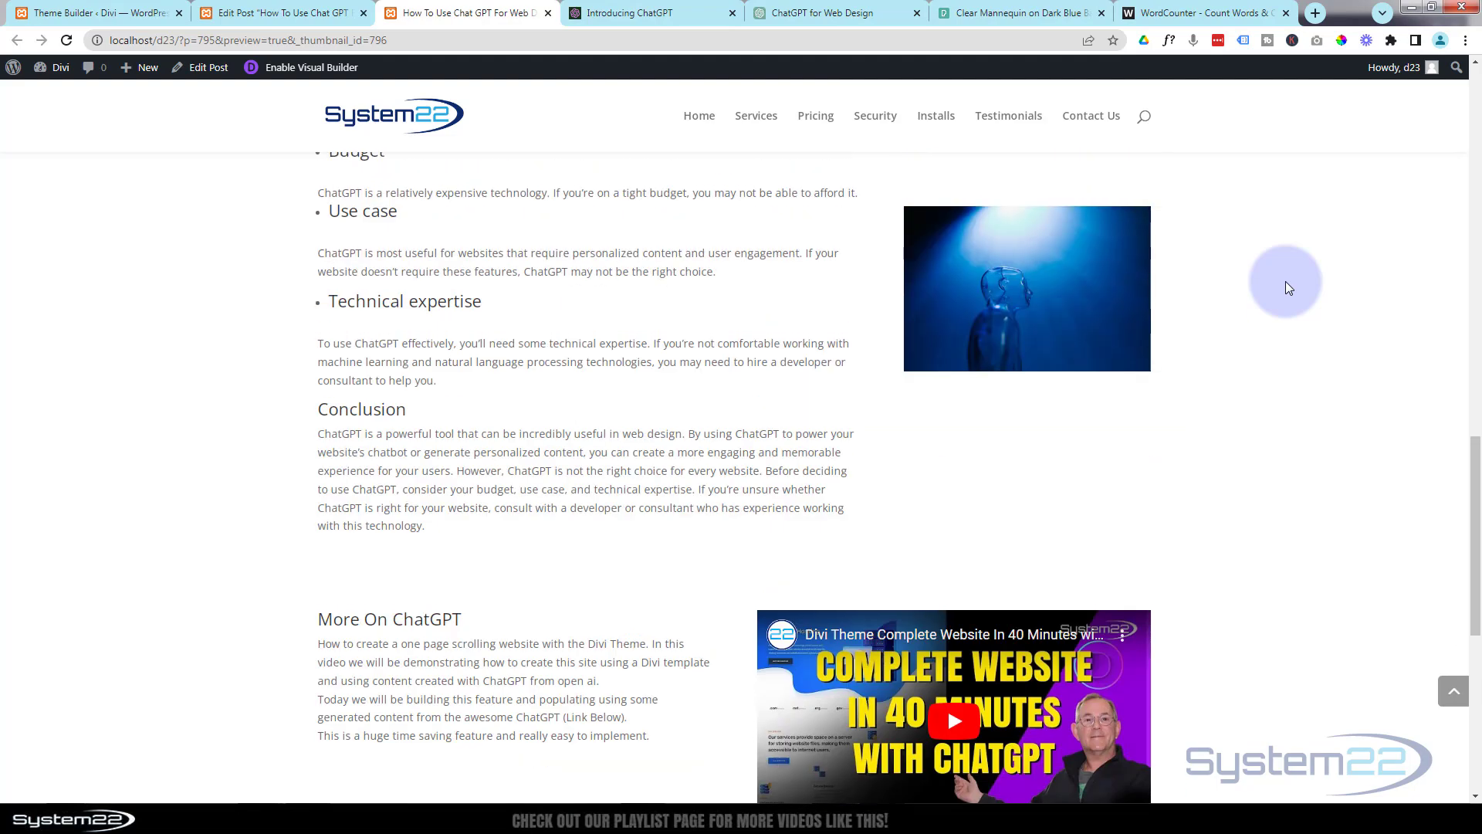
scroll(1287, 287, "up", 8)
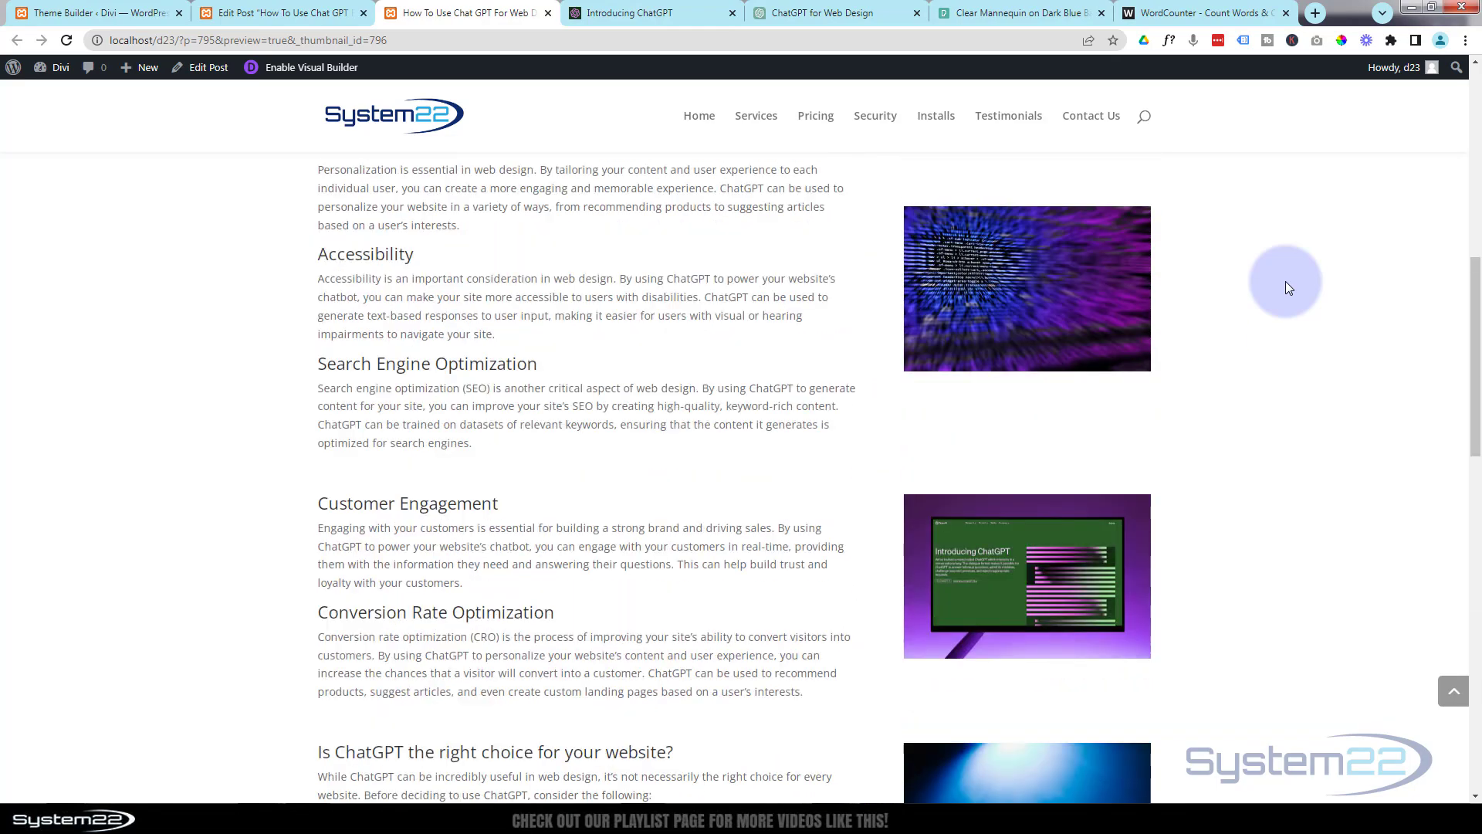
scroll(1288, 287, "up", 2)
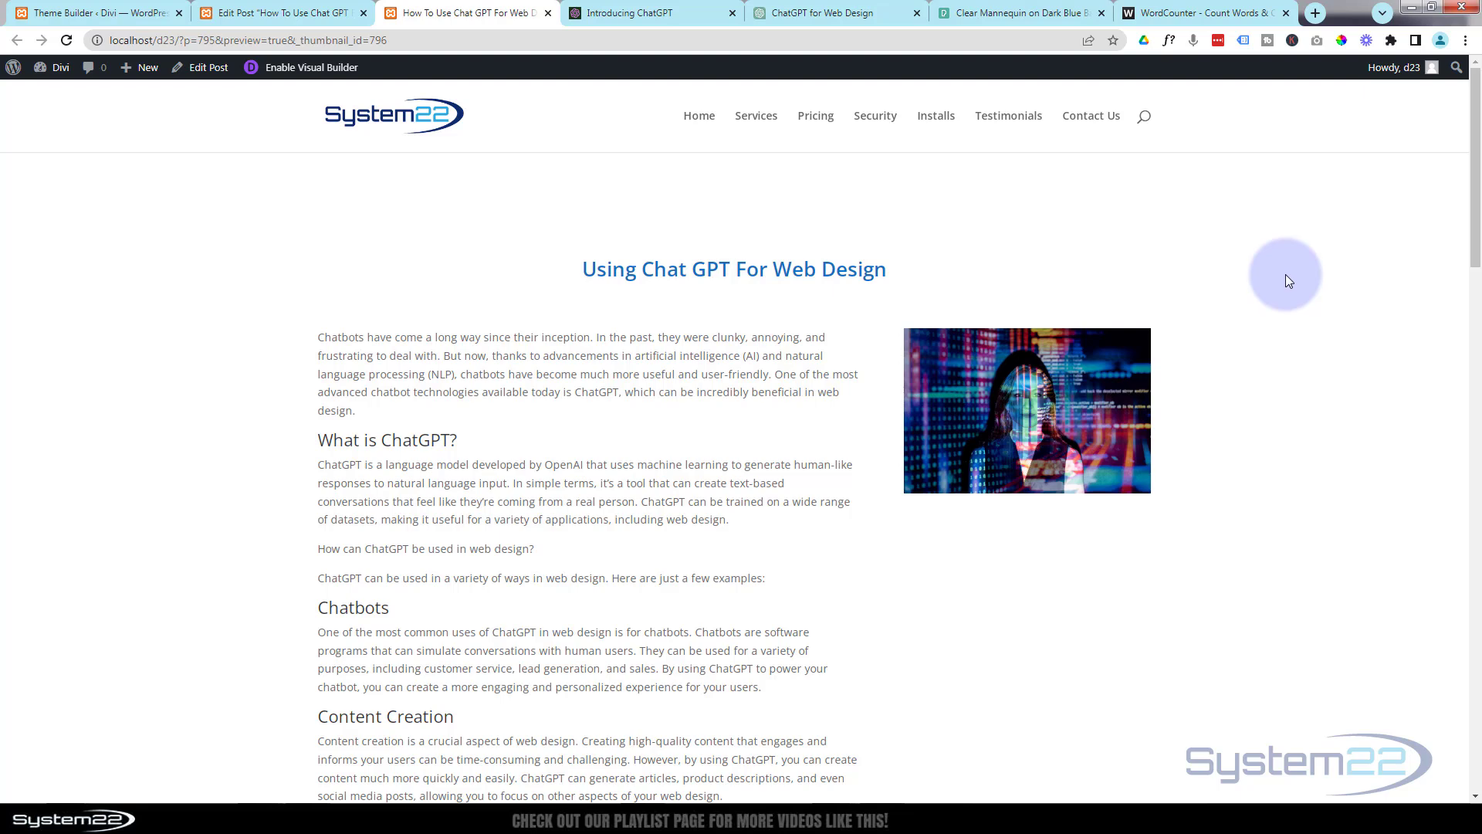
Review the previewed article once more from the introduction to the video row and enlarge the image beside the introduction.
scroll(1287, 280, "down", 2)
scroll(1285, 275, "down", 6)
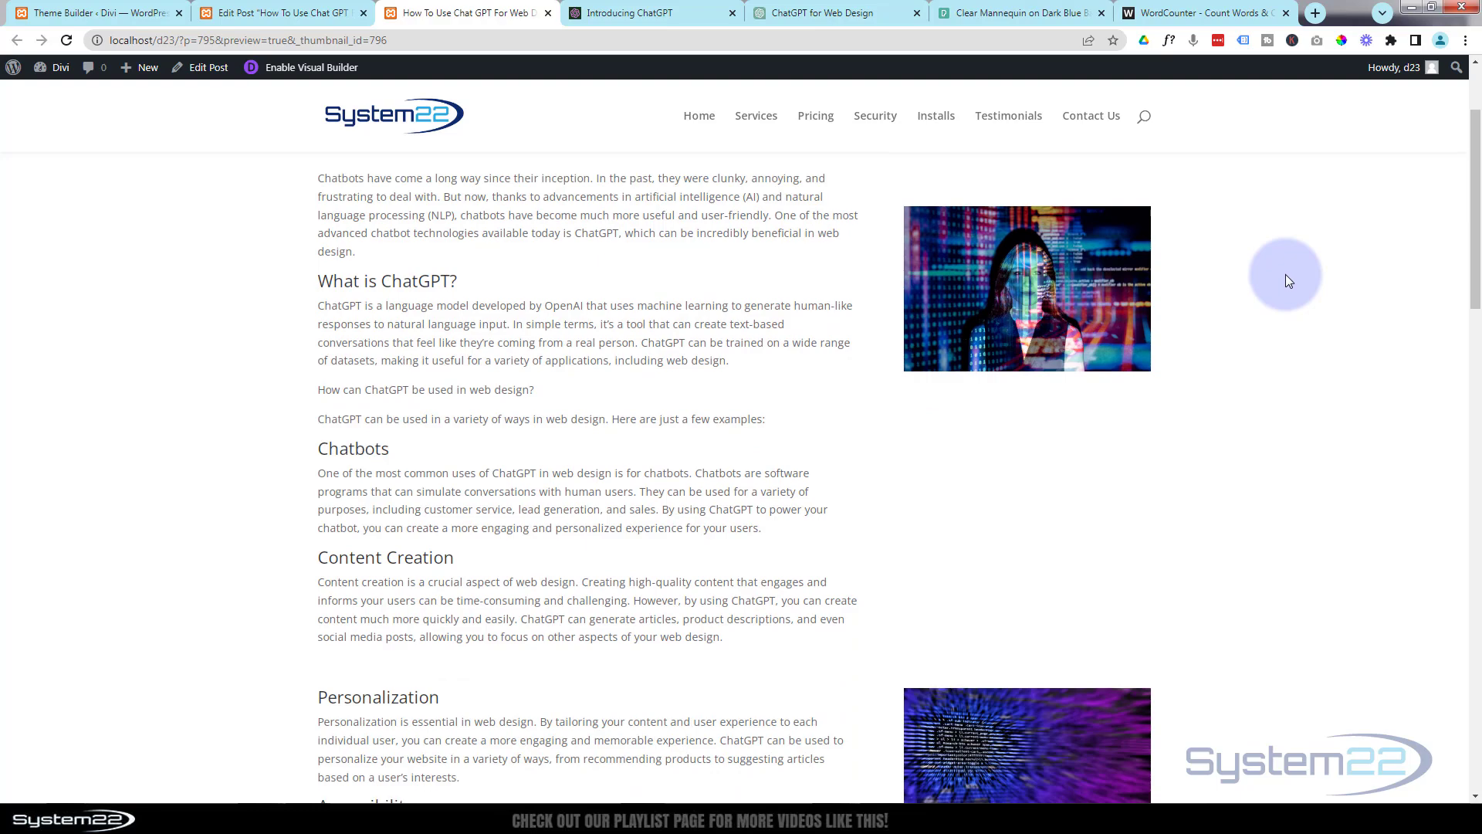
scroll(1285, 275, "down", 5)
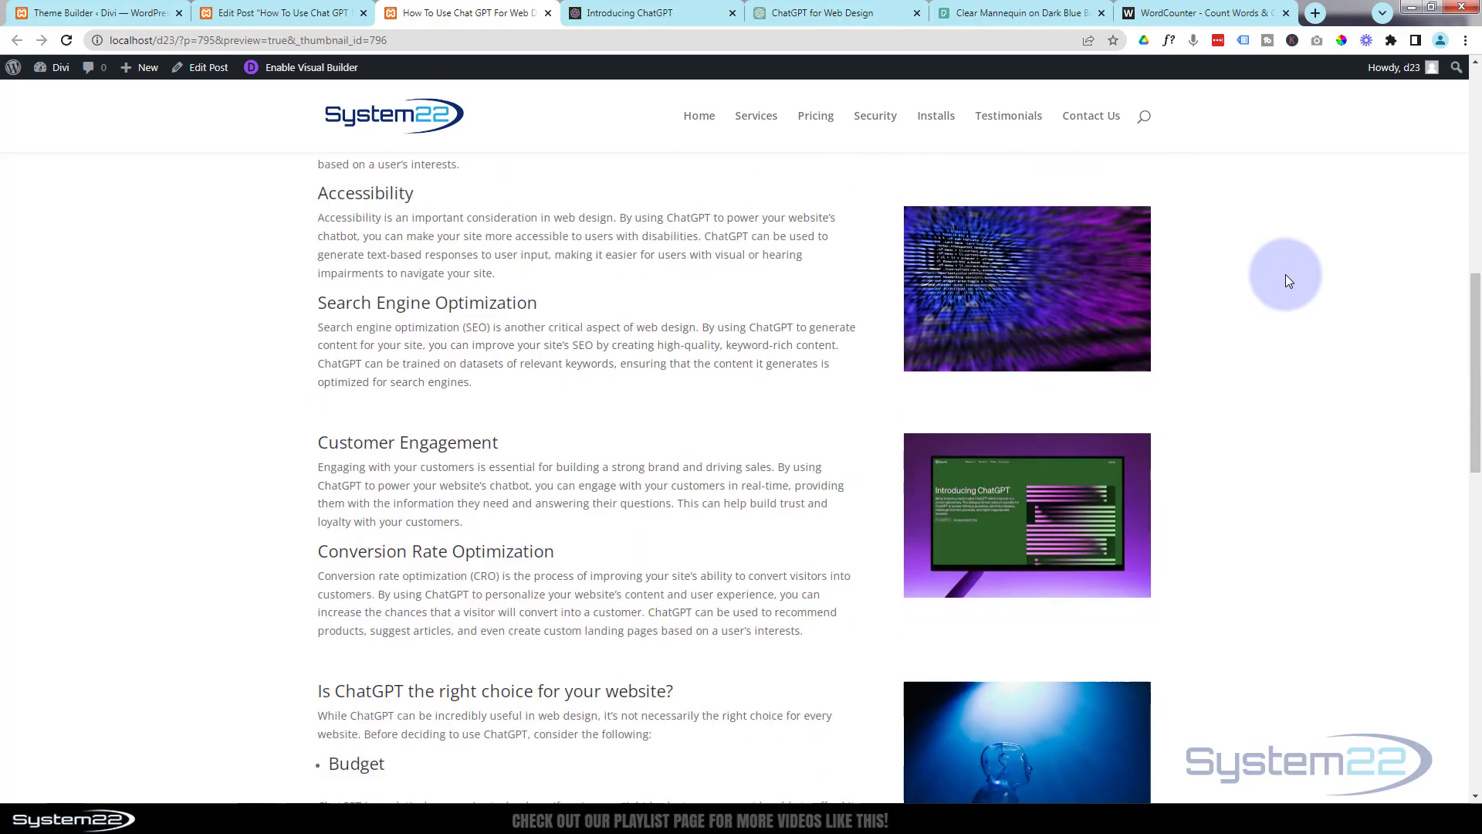
scroll(1286, 274, "down", 5)
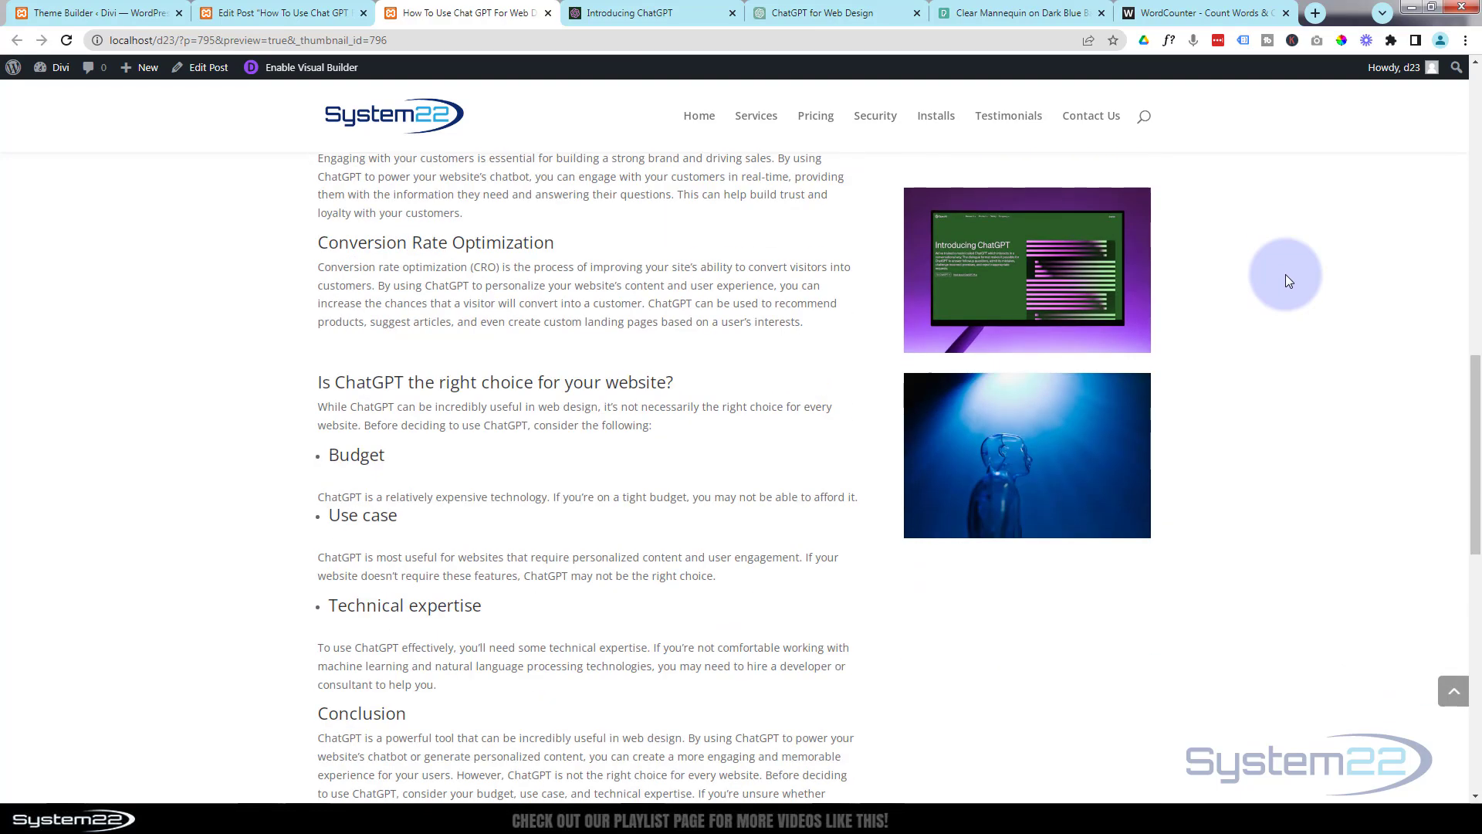
scroll(1285, 275, "down", 2)
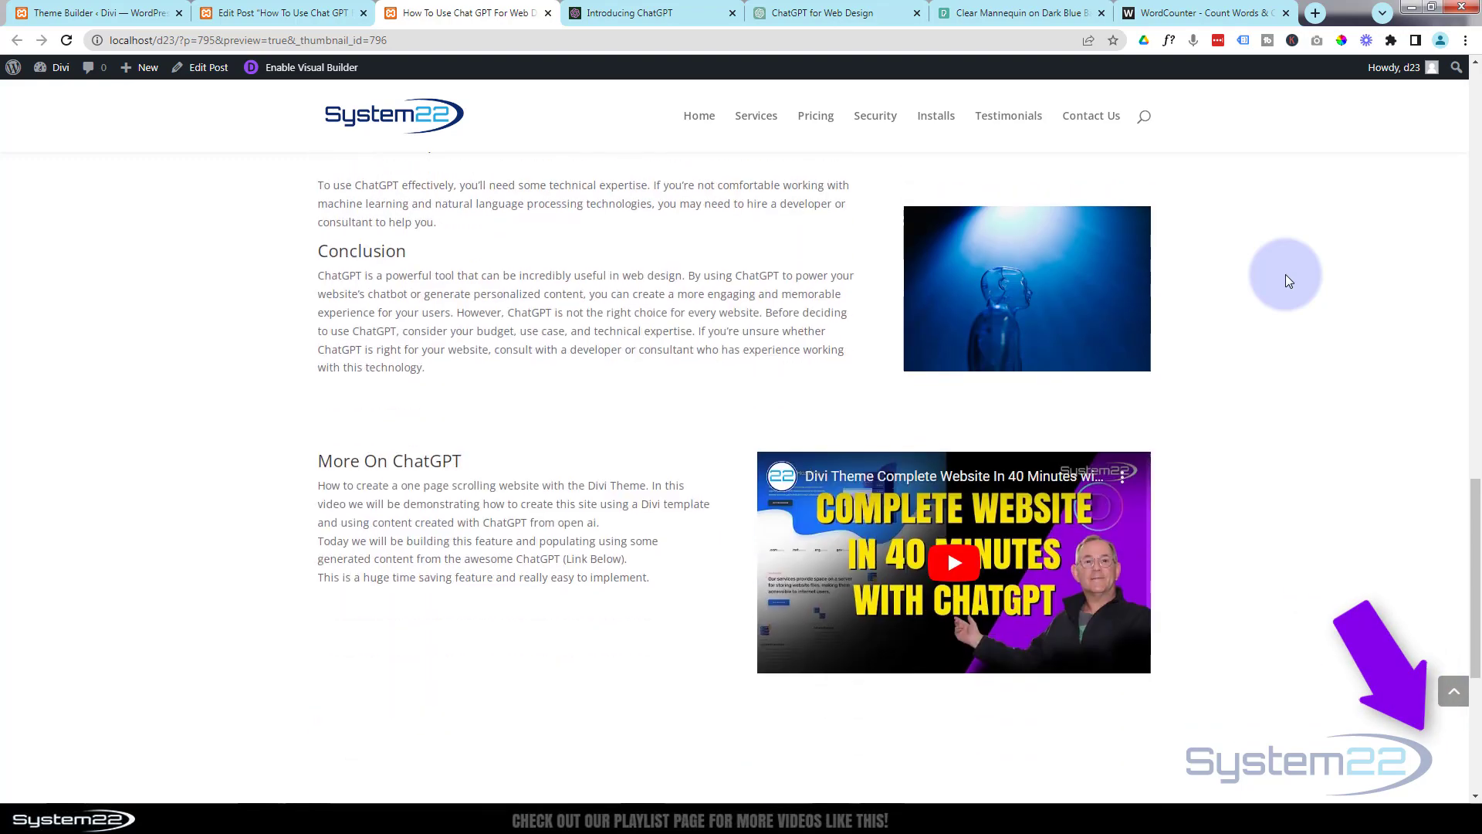
scroll(1271, 345, "up", 8)
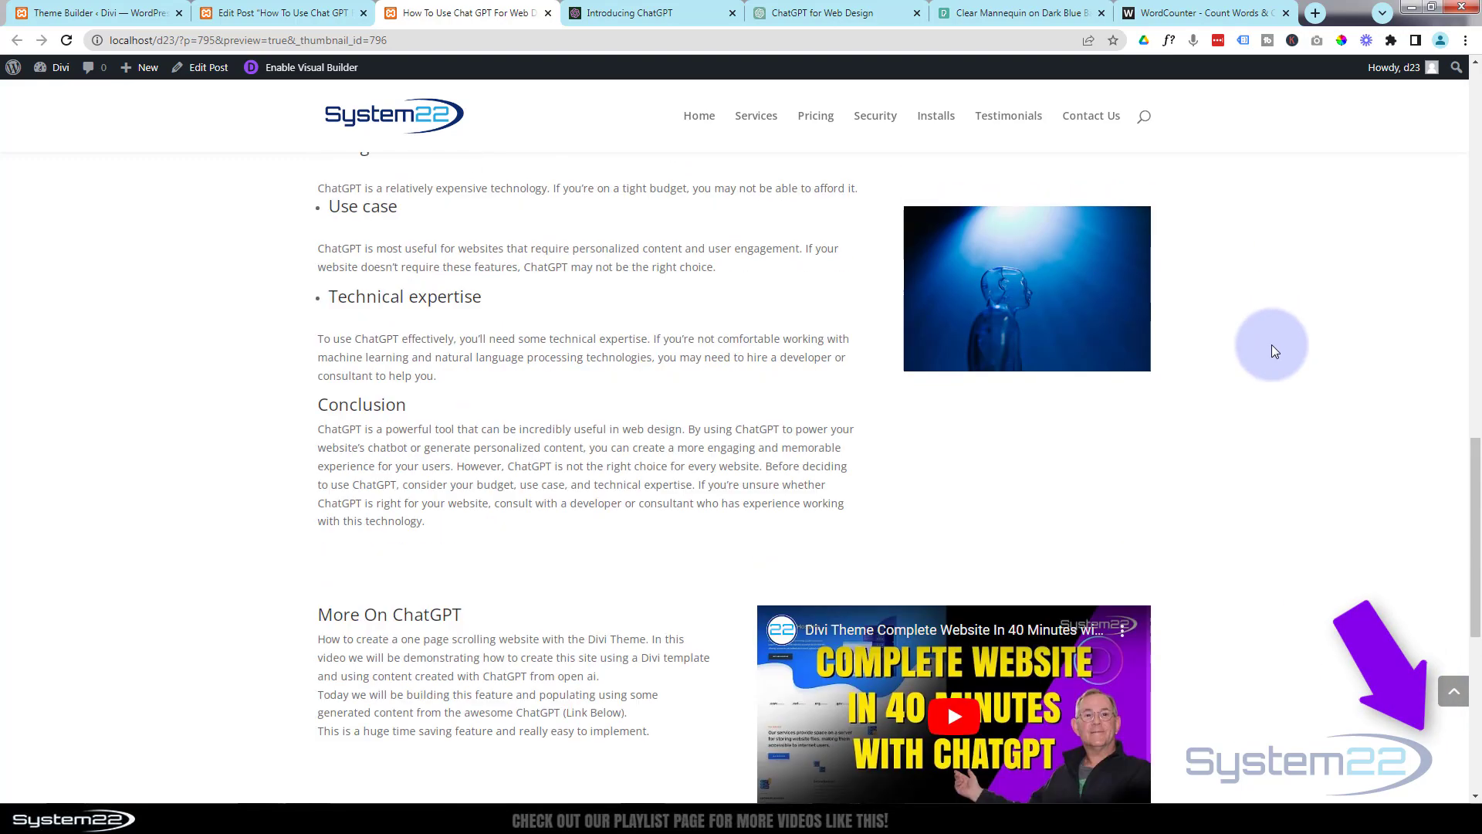
scroll(1272, 343, "up", 12)
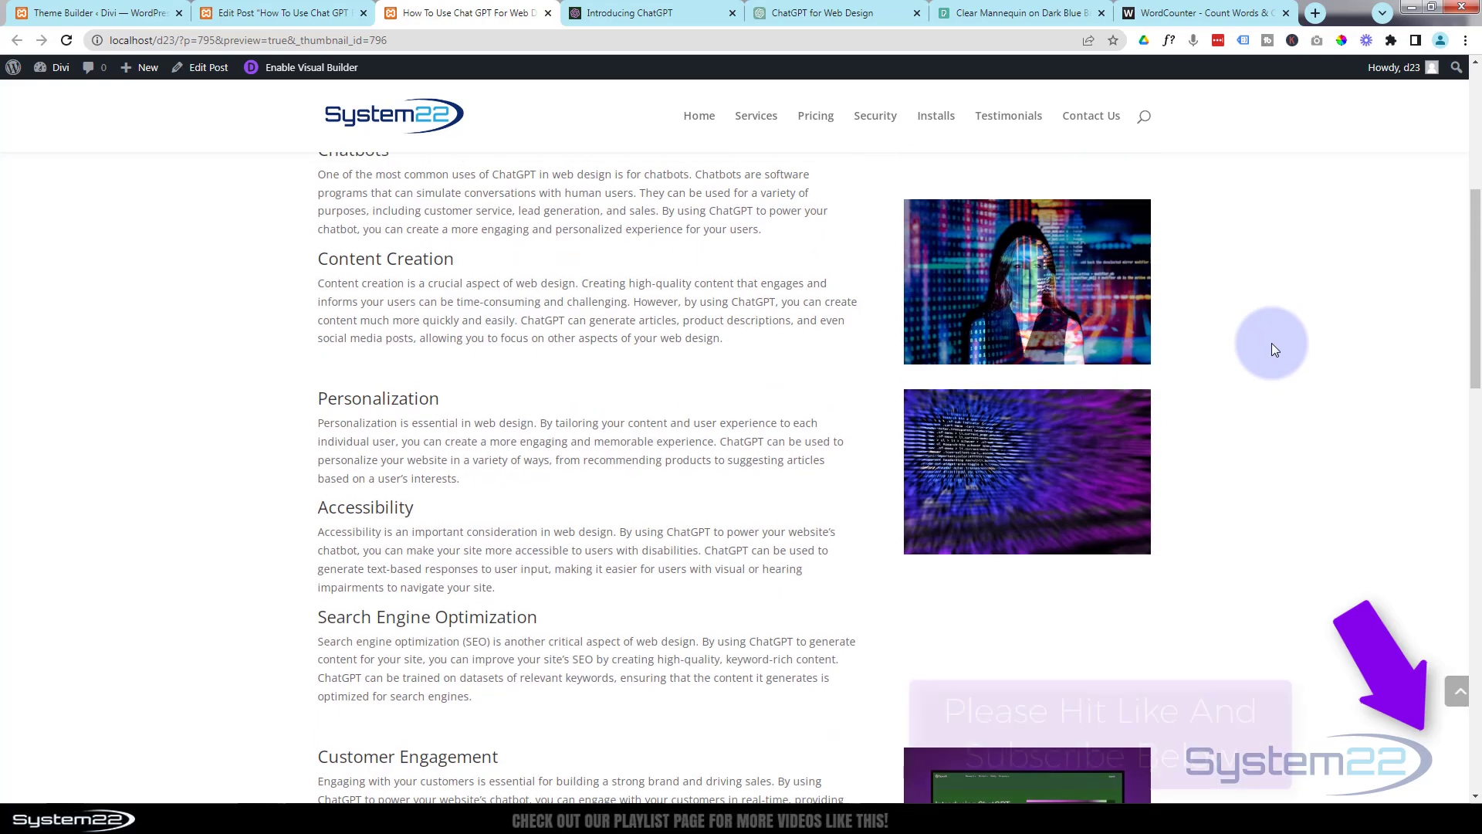
scroll(1271, 343, "up", 1)
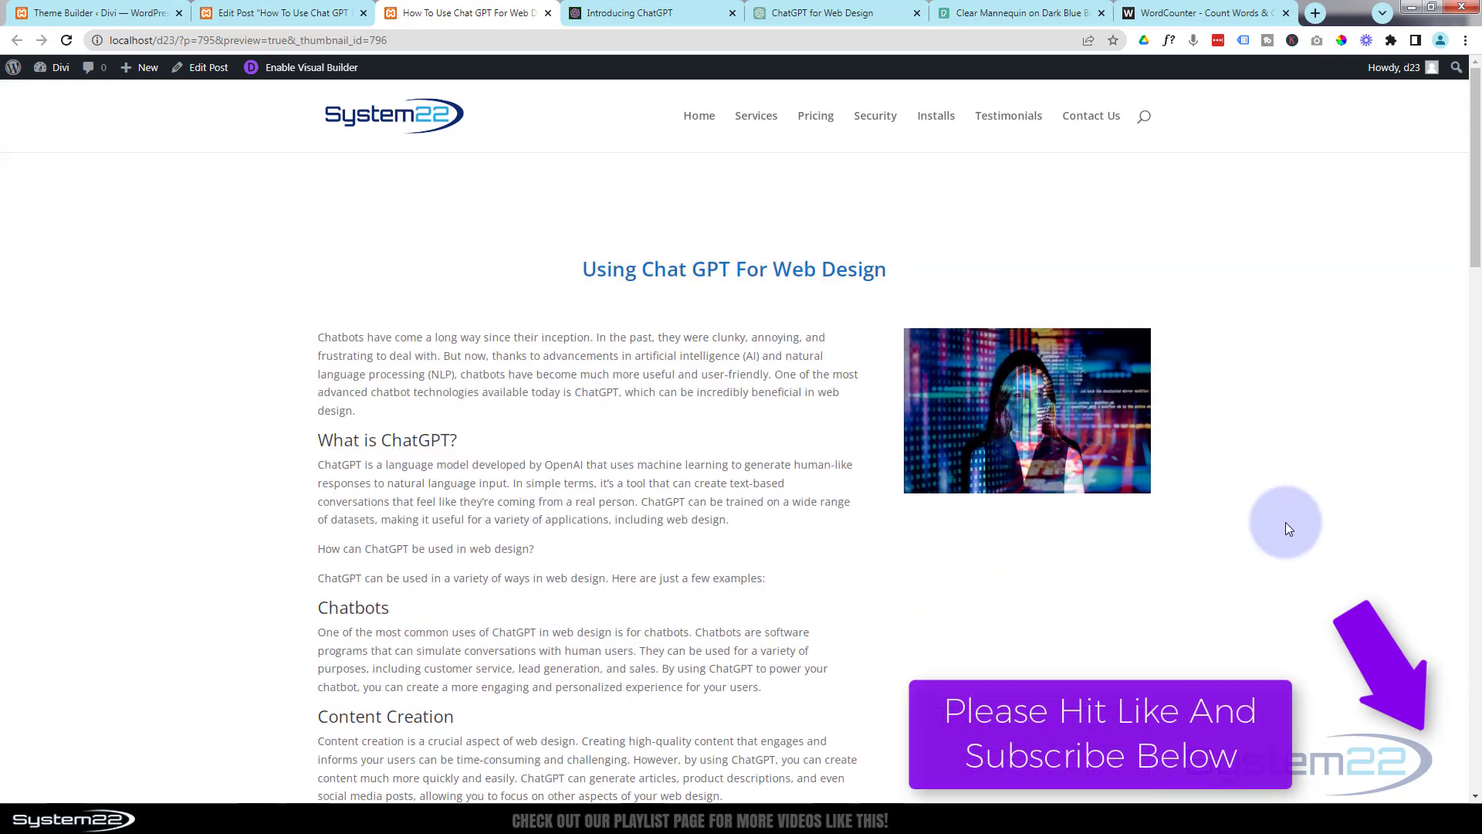
left_click(1048, 438)
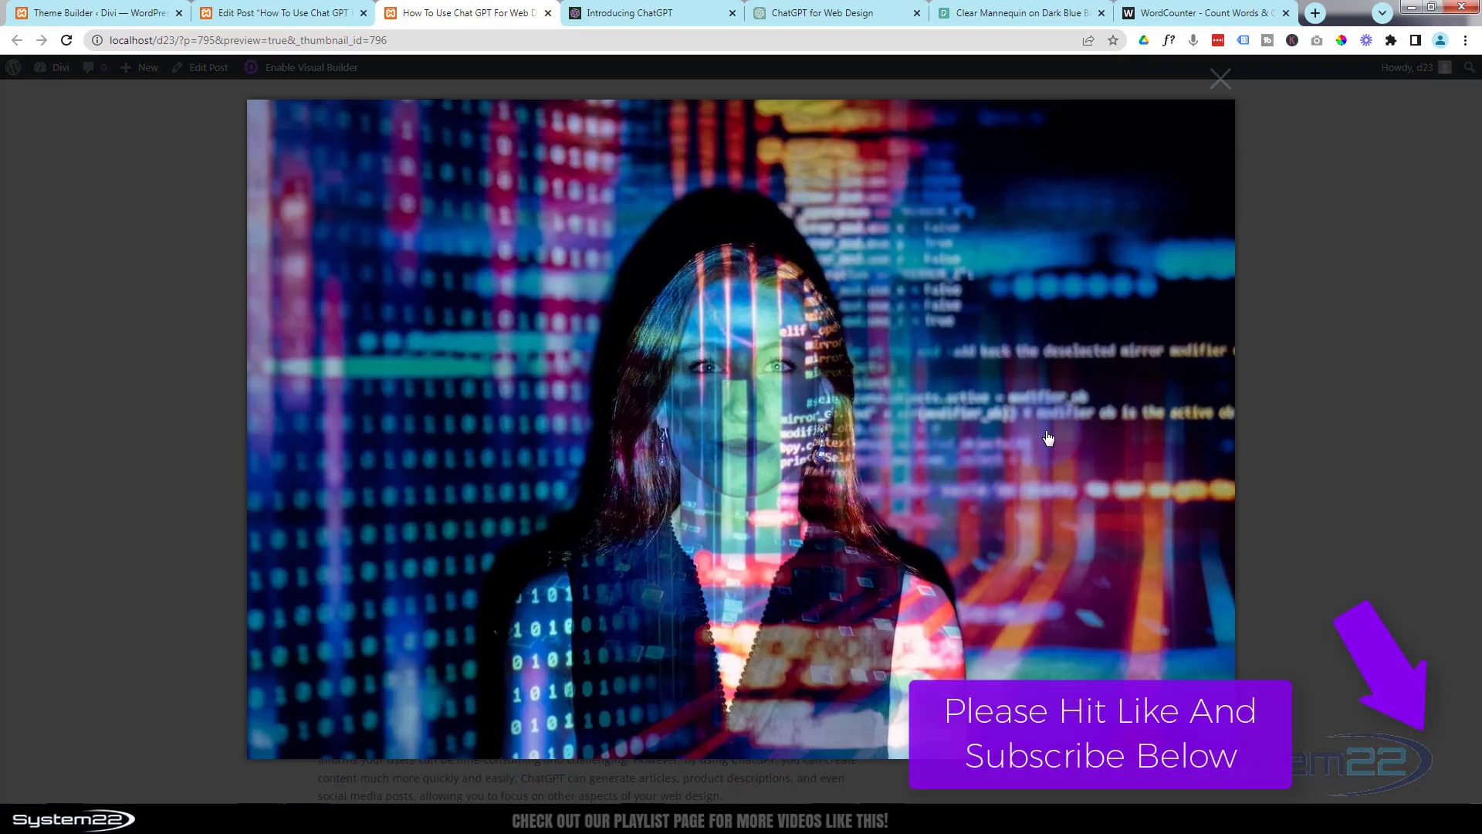